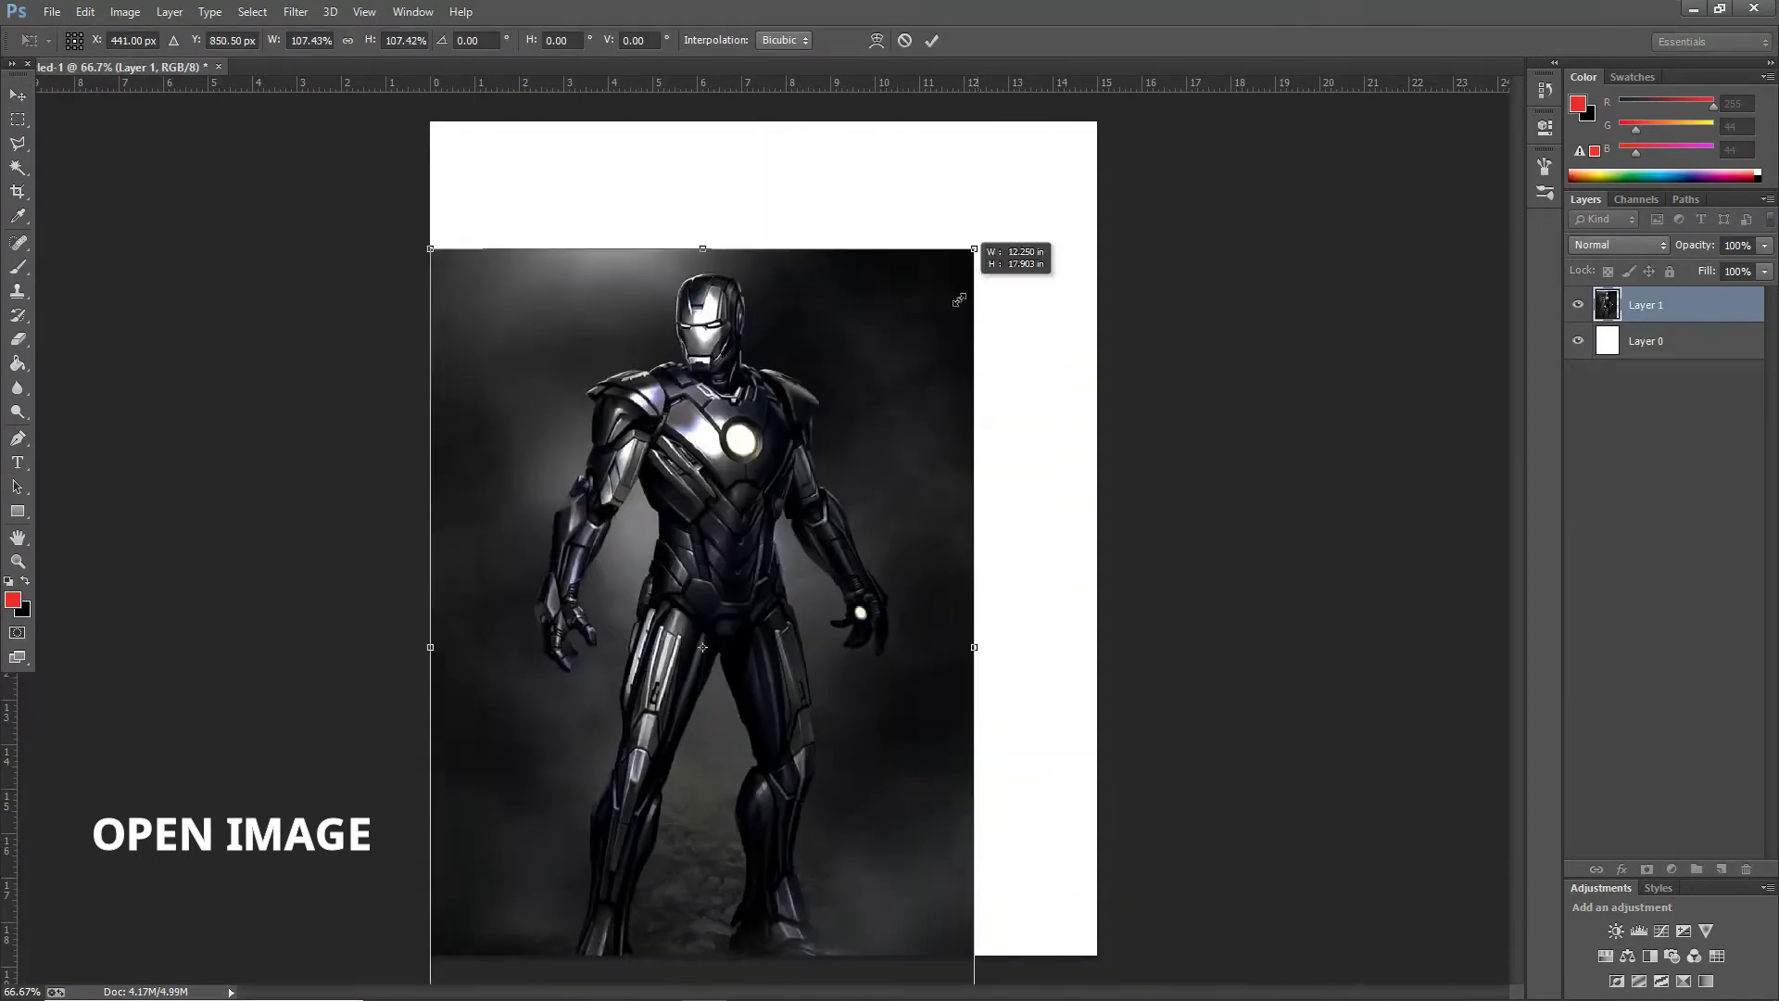
# Step: Crop away the white canvas around the Iron Man image and add empty Layer 2 above it
pyautogui.click(16, 190)
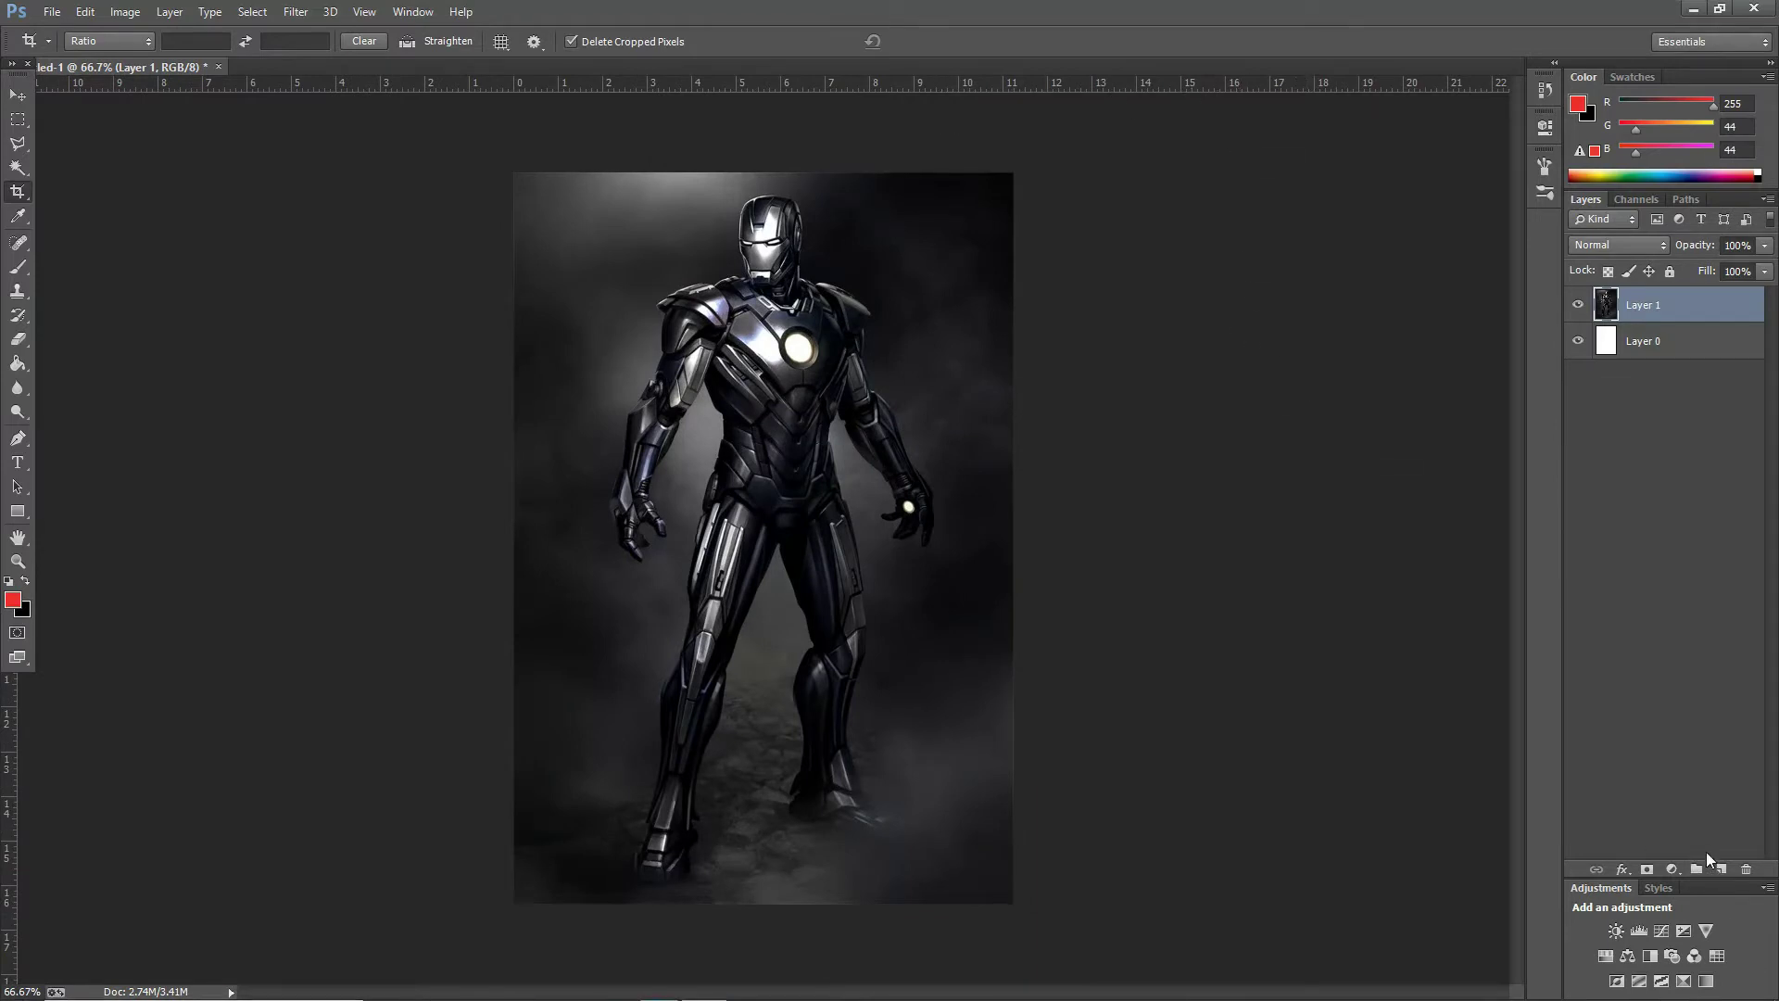
pyautogui.click(1723, 869)
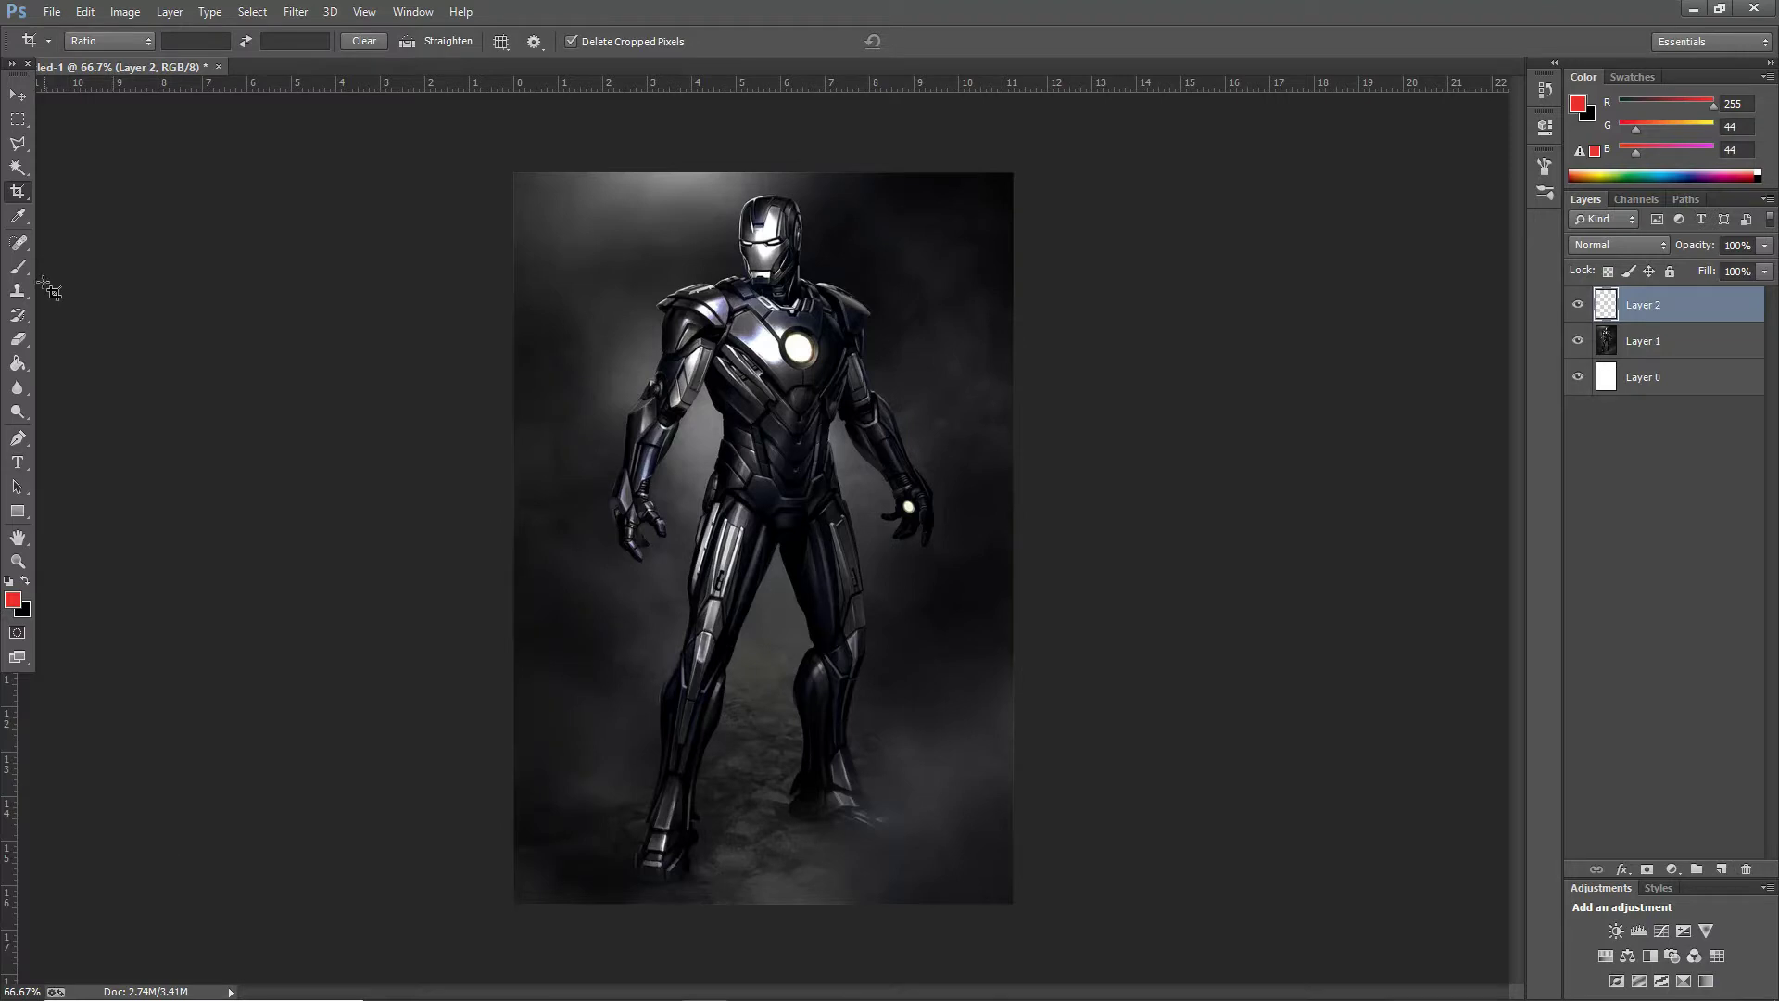
# Step: Set the brush to a soft 4 px tip with 0% hardness
pyautogui.press('b')
pyautogui.click(97, 41)
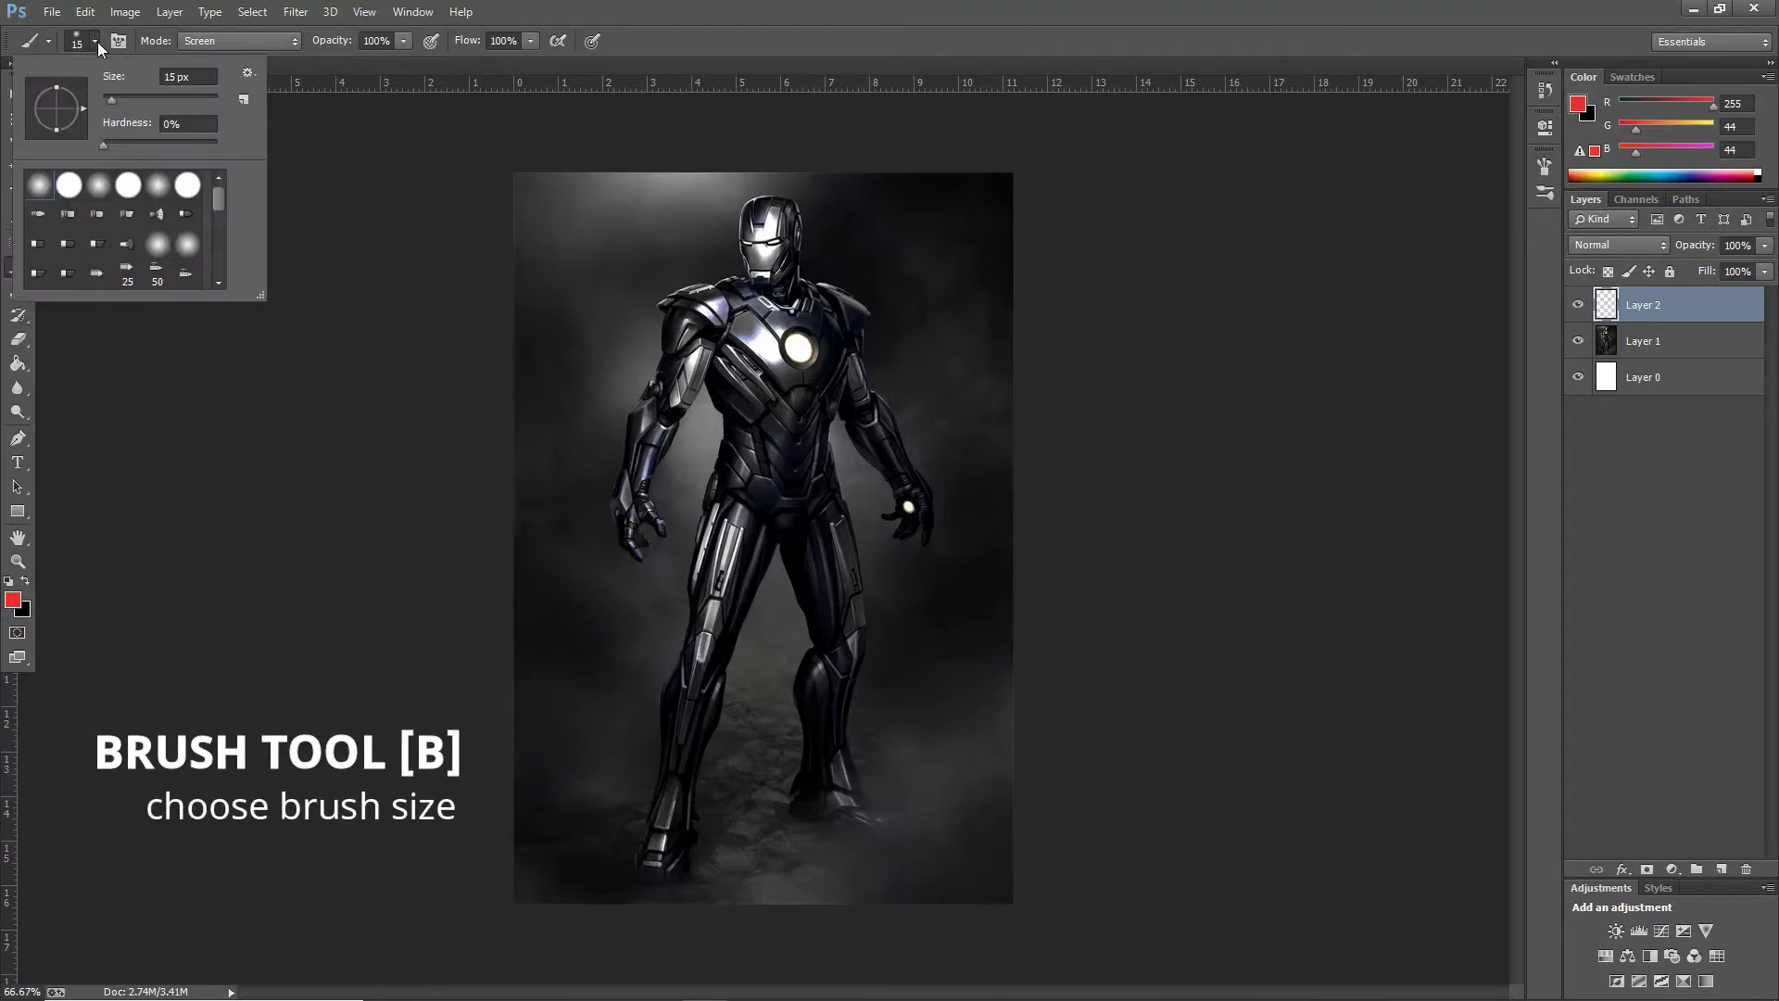
pyautogui.moveTo(113, 102); pyautogui.dragTo(104, 102)
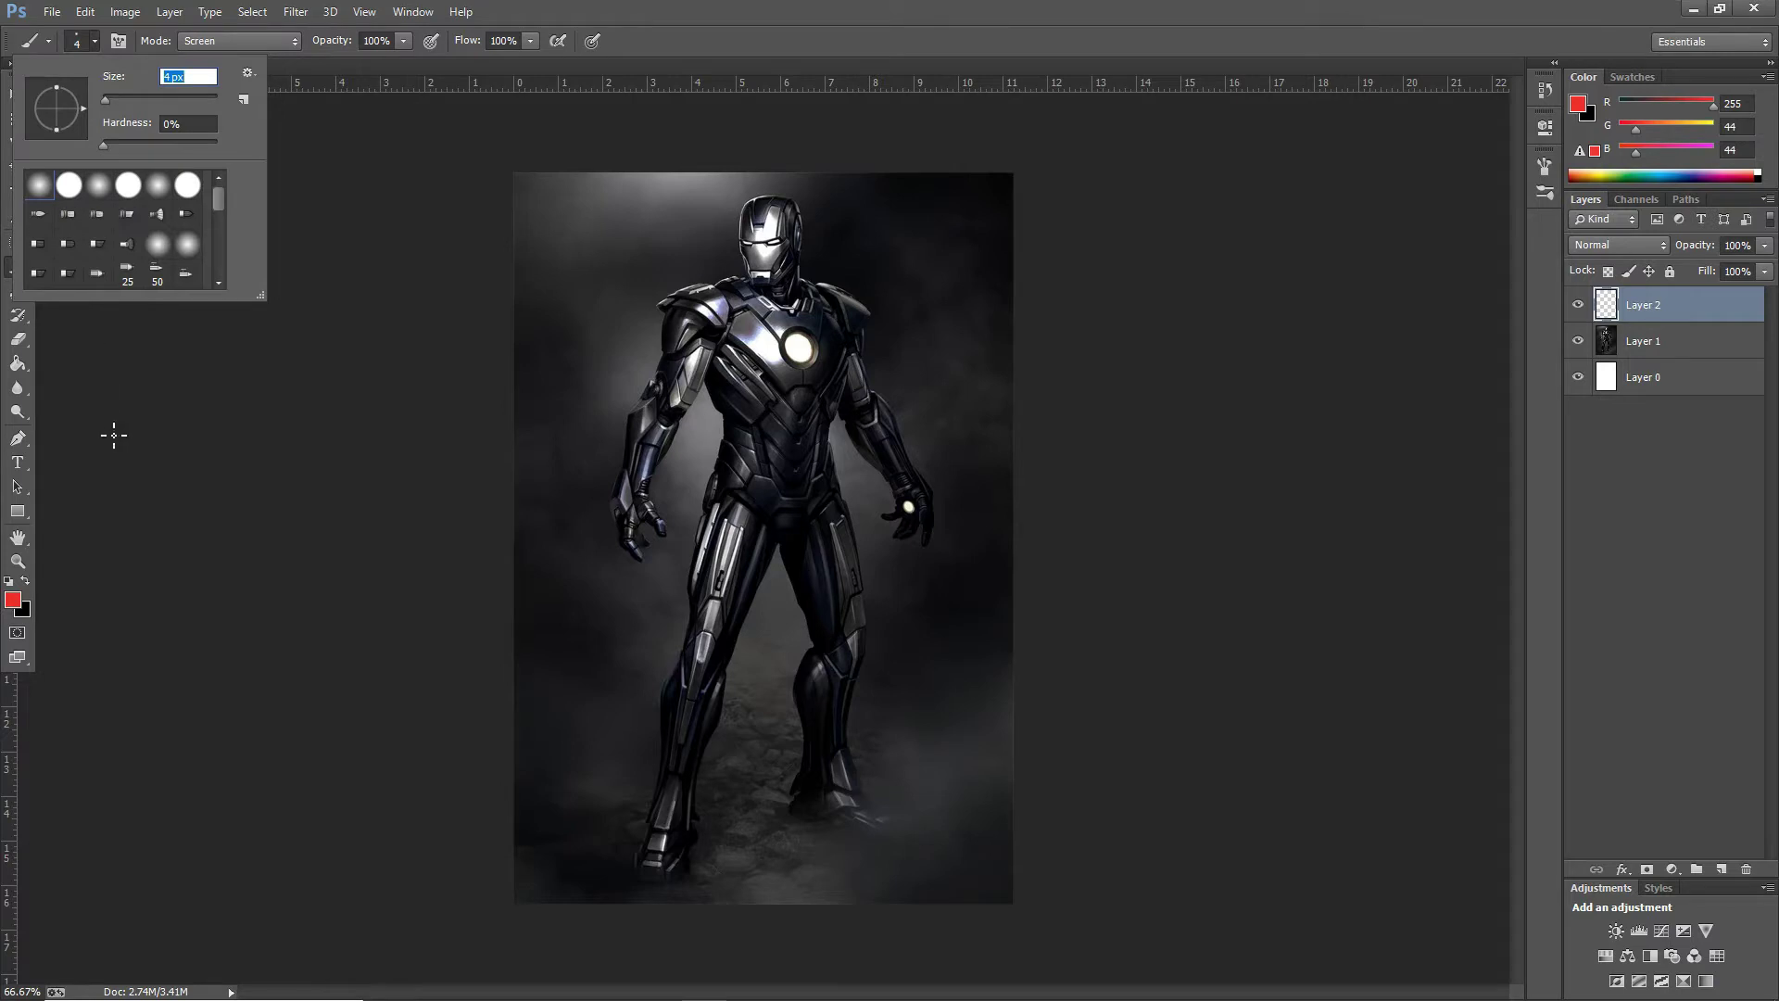
pyautogui.press('Return')
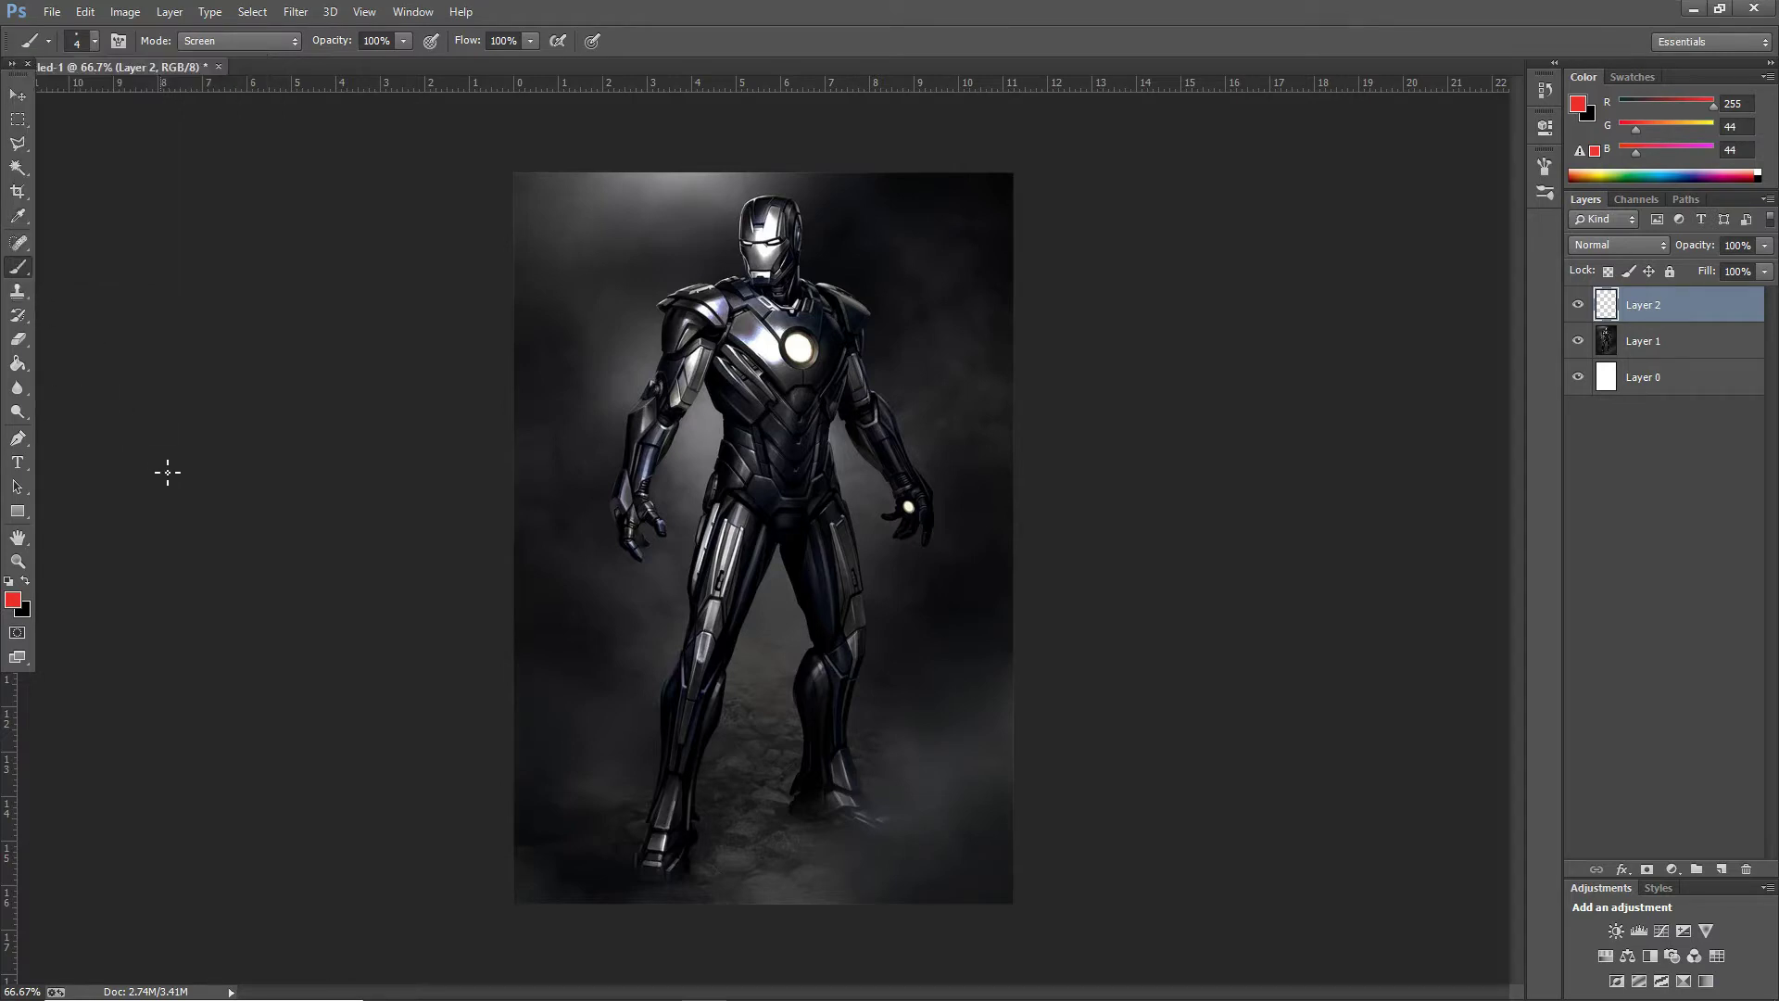
# Step: Start a Pen path on the left thigh, tracing down the left leg and up its inner side
pyautogui.press('p')
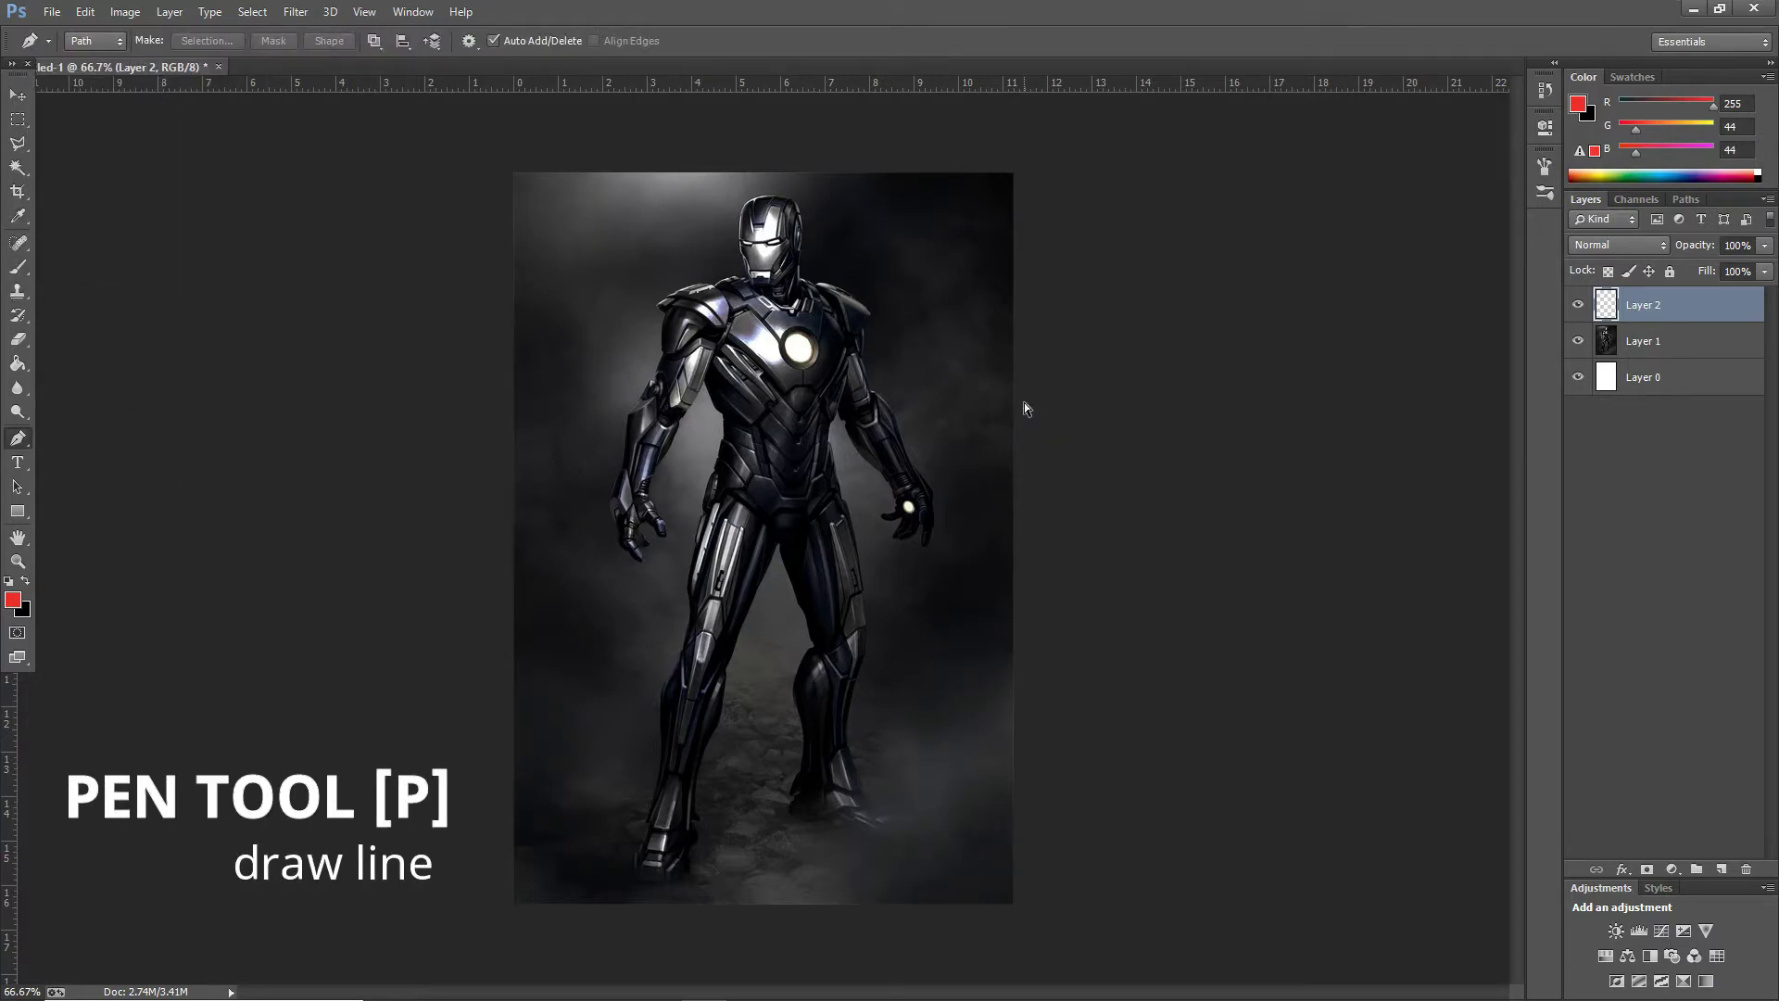
pyautogui.hotkey('ctrl', '+')
pyautogui.hotkey('ctrl', '+')
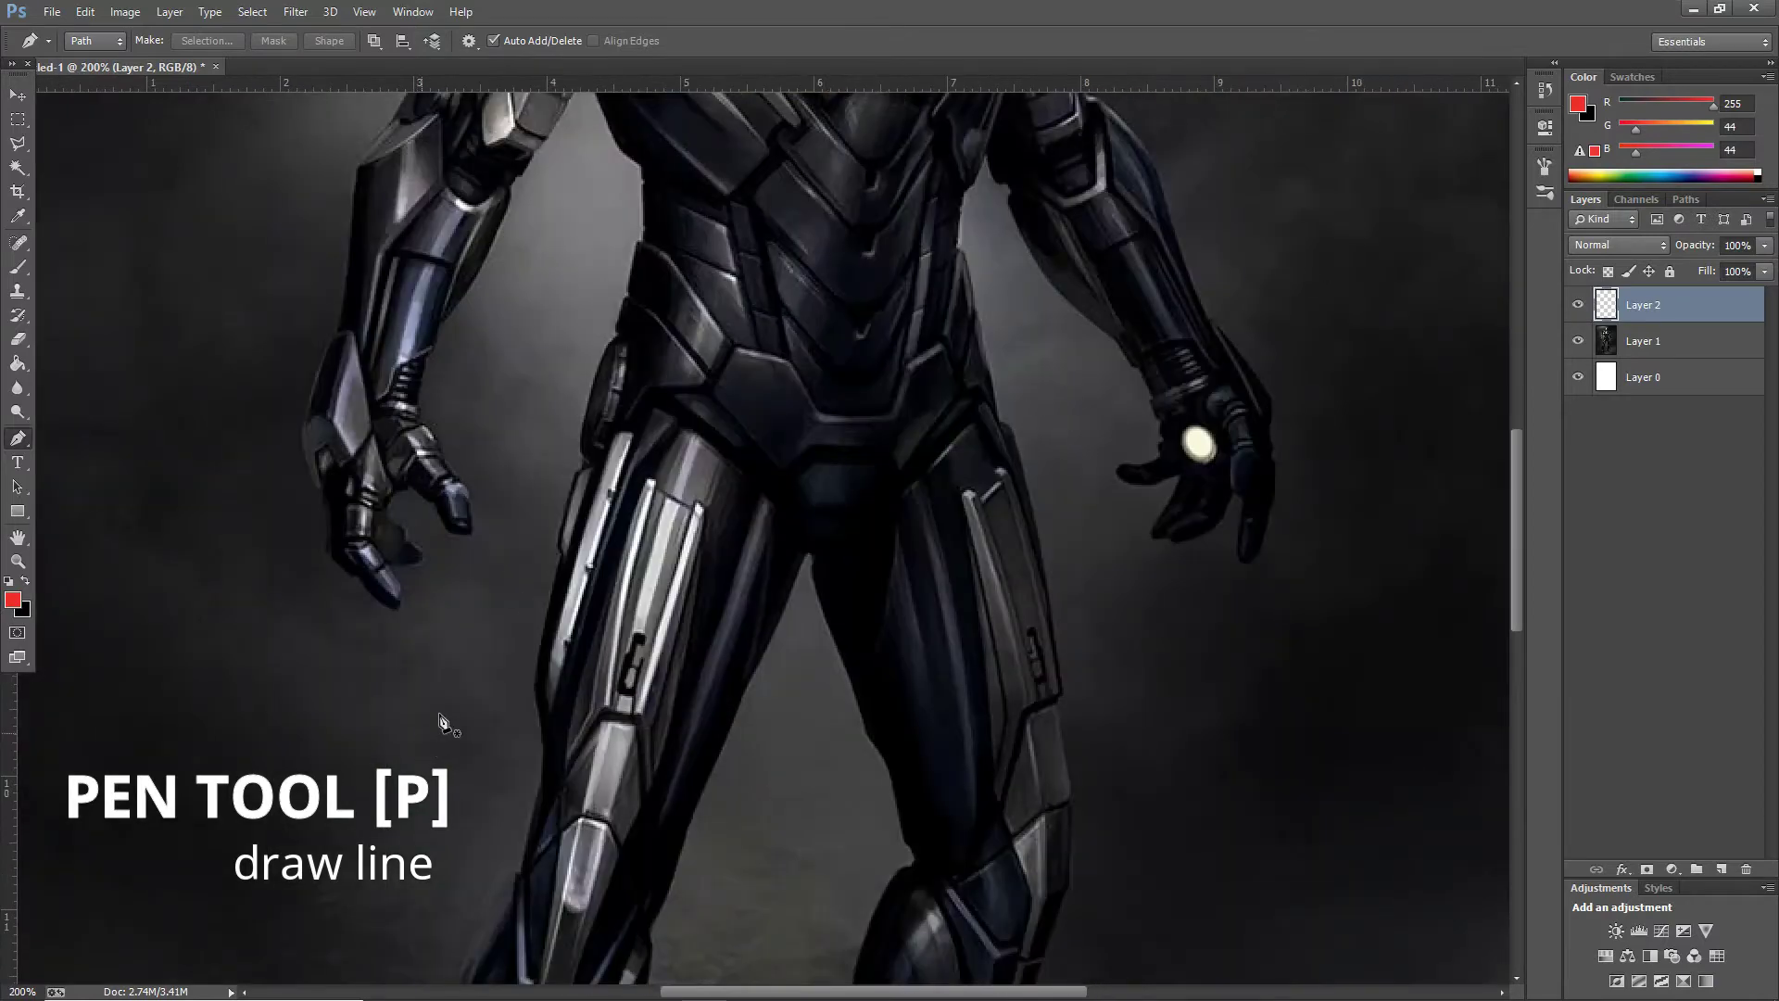
pyautogui.click(583, 469)
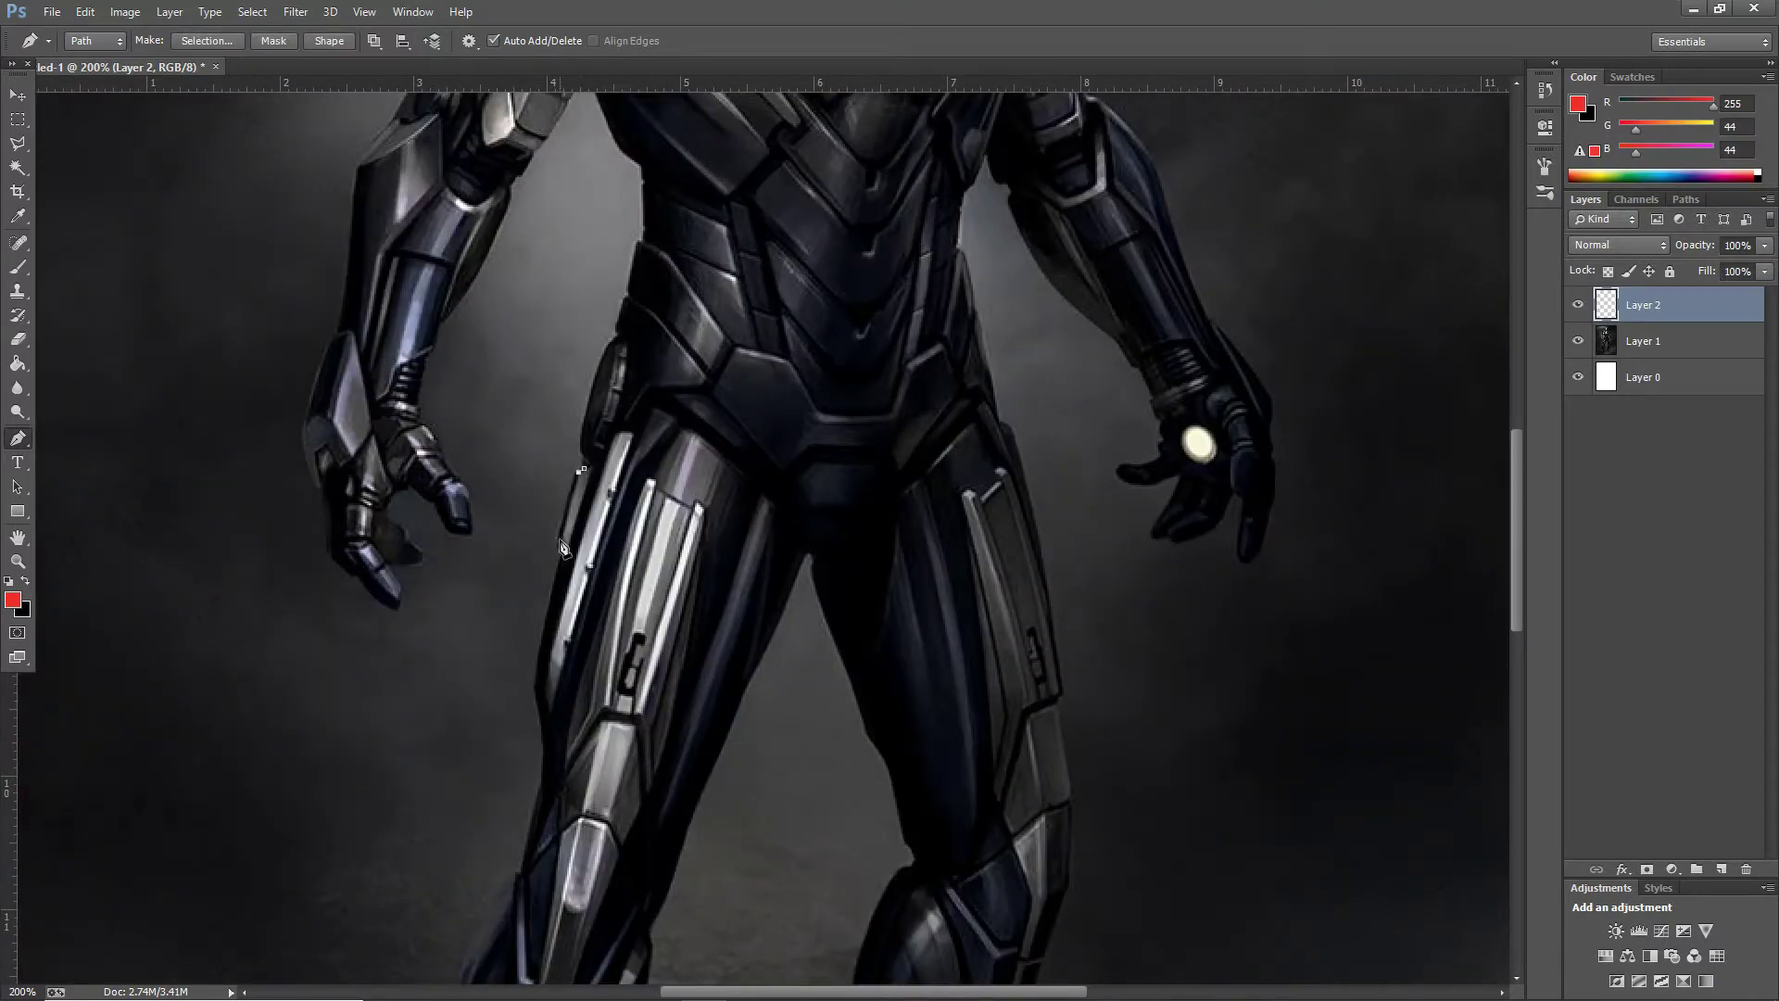
pyautogui.scroll(-3, 545, 714)
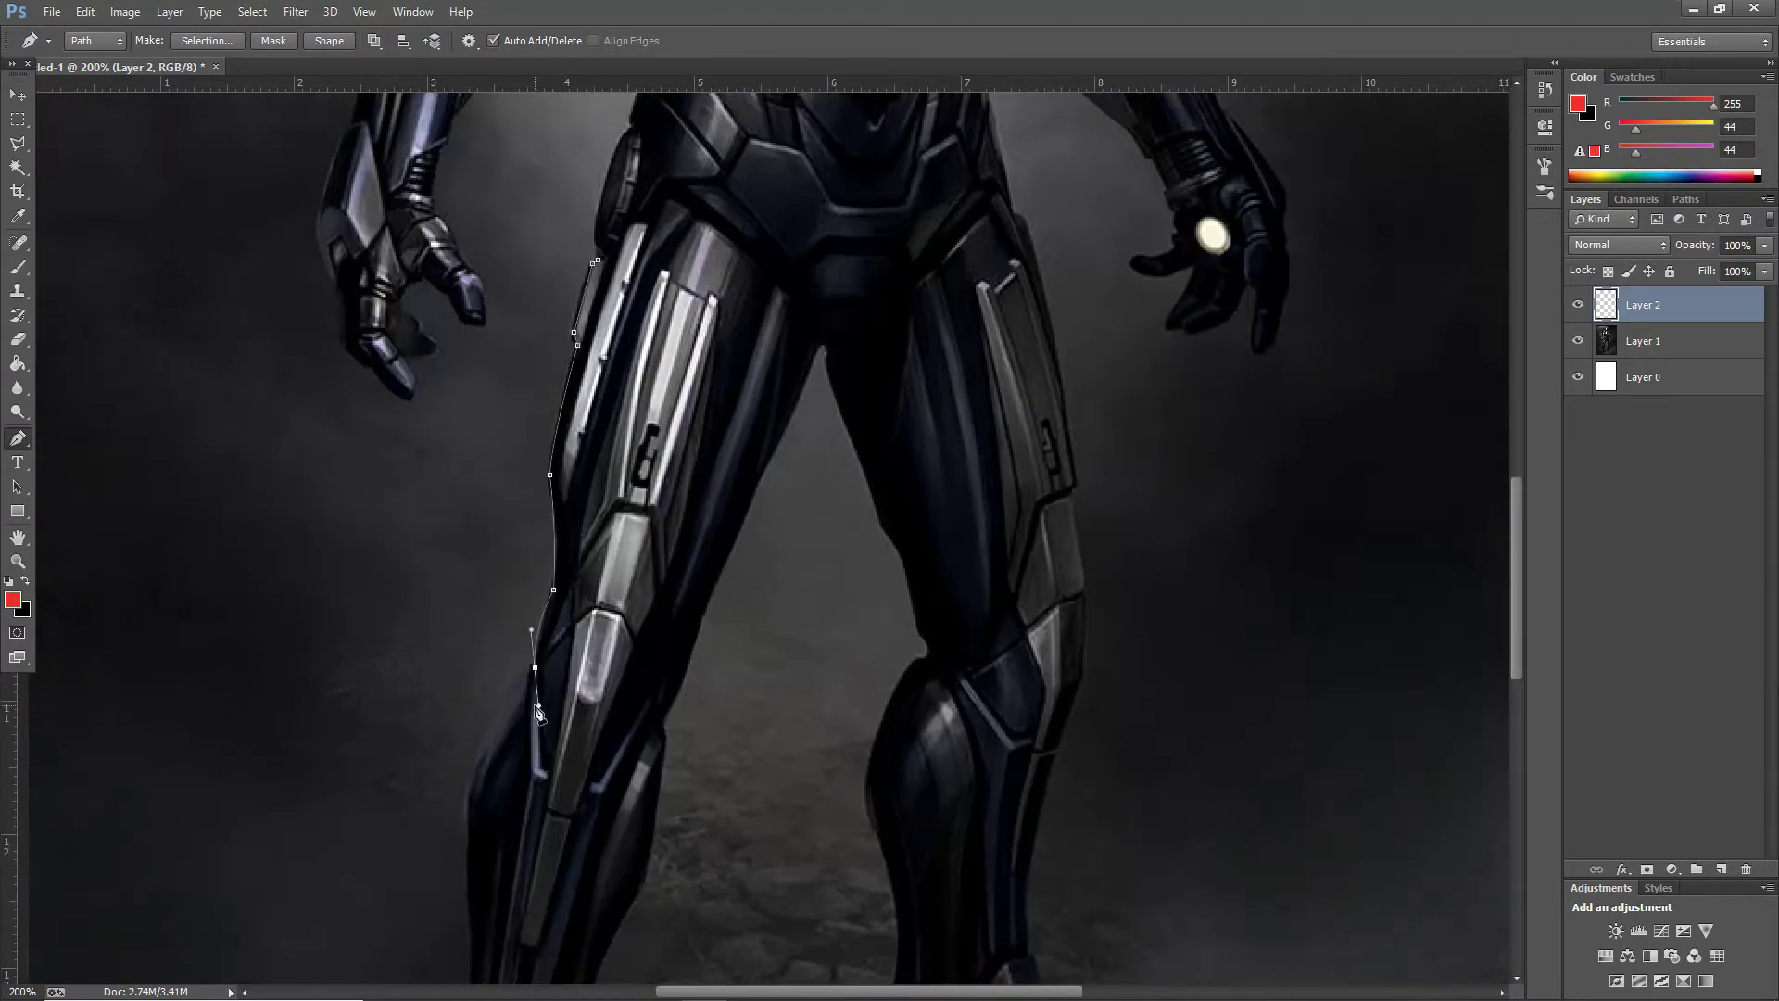
pyautogui.moveTo(521, 724); pyautogui.dragTo(556, 278)
pyautogui.click(556, 409)
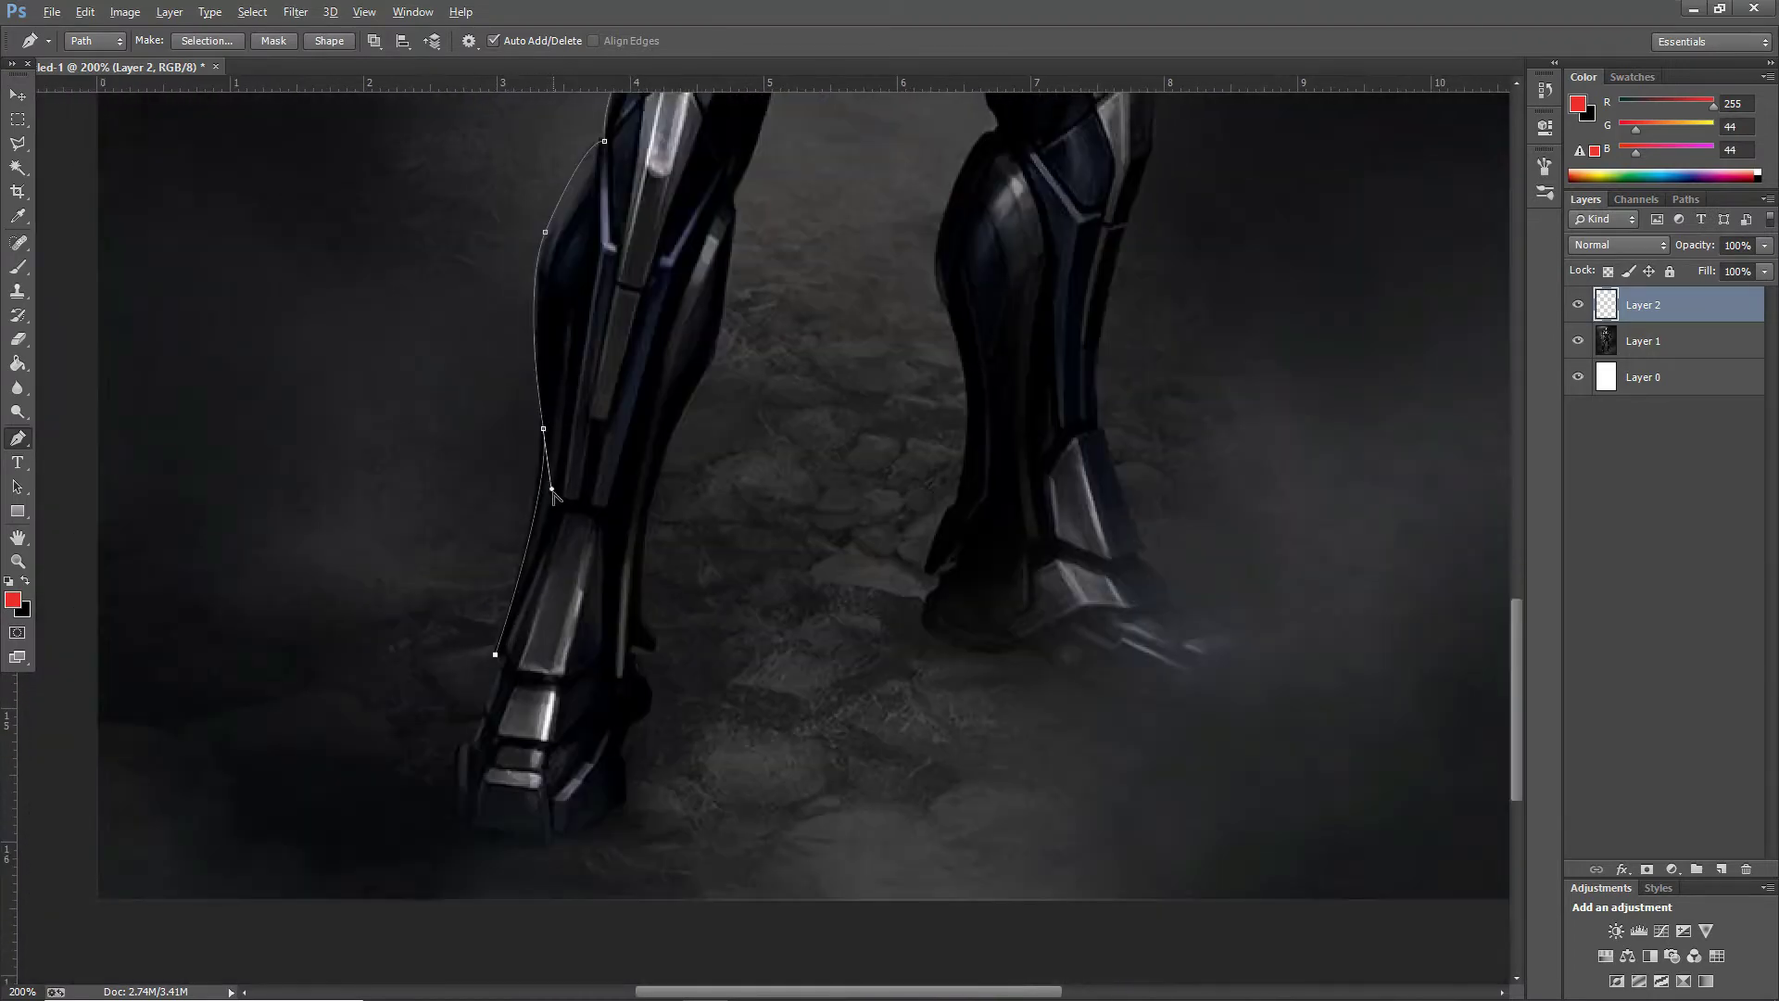
pyautogui.click(500, 528)
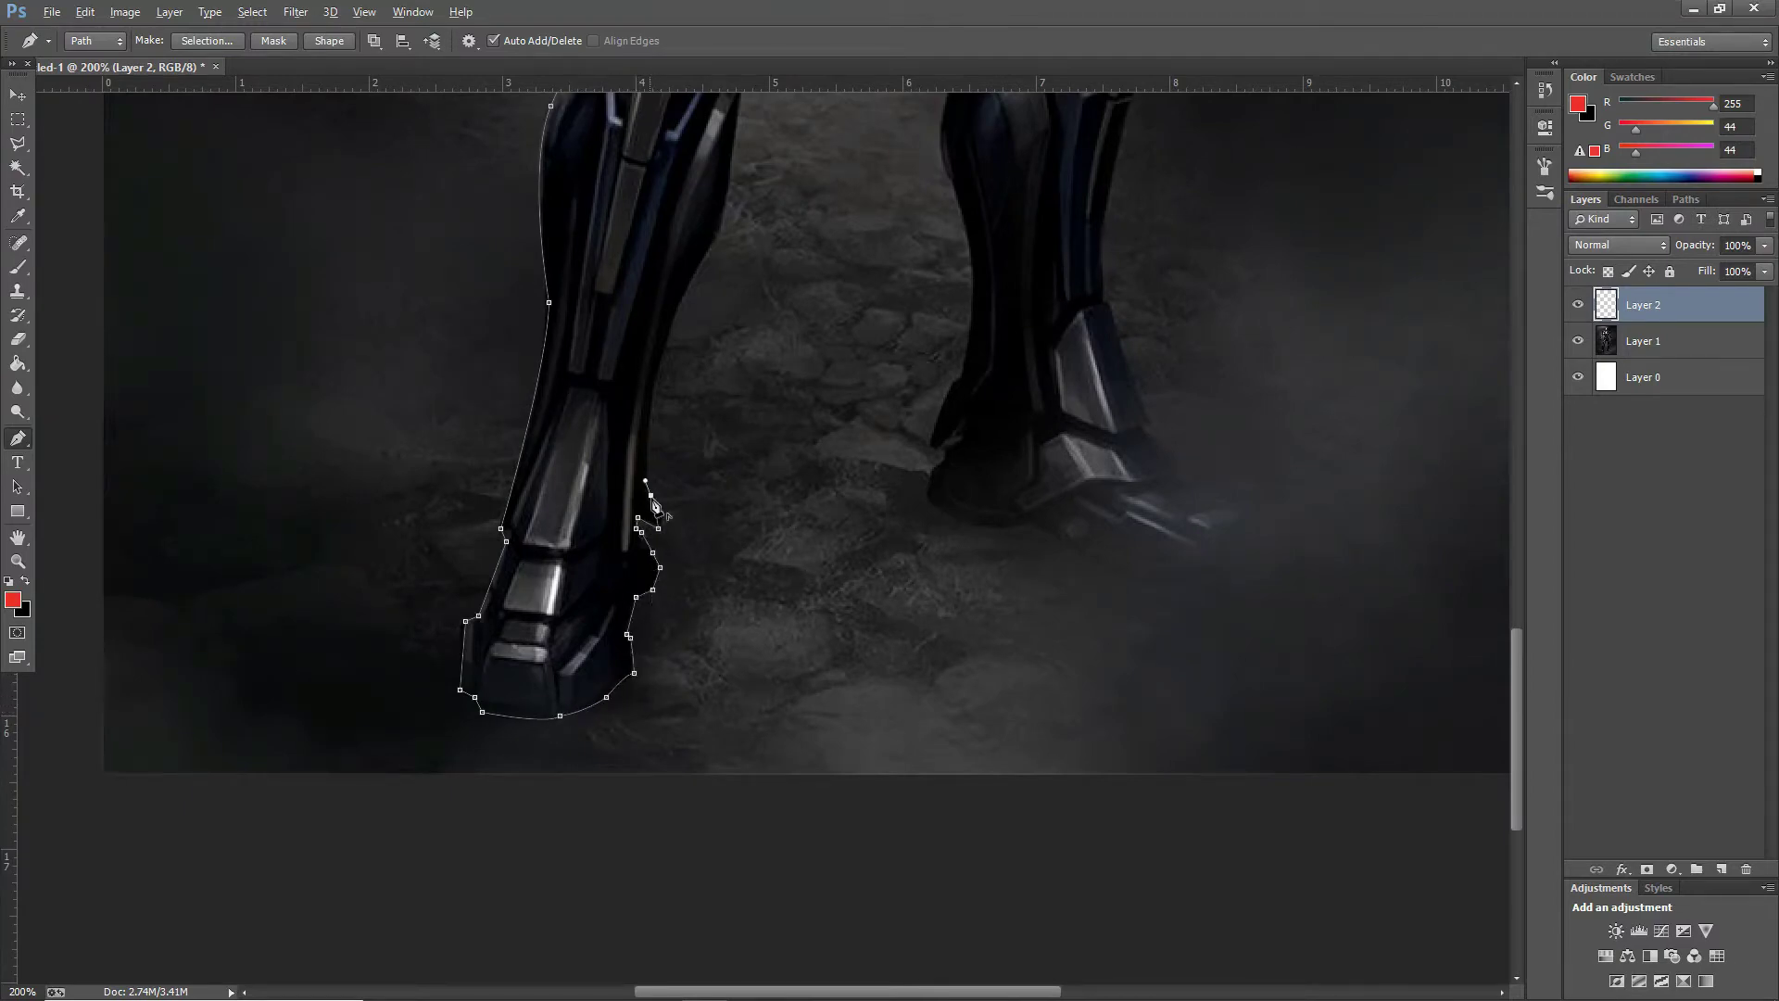
pyautogui.scroll(3, 655, 505)
pyautogui.moveTo(719, 477)
pyautogui.mouseDown()
pyautogui.moveTo(736, 460)
pyautogui.moveTo(676, 774)
pyautogui.mouseUp()
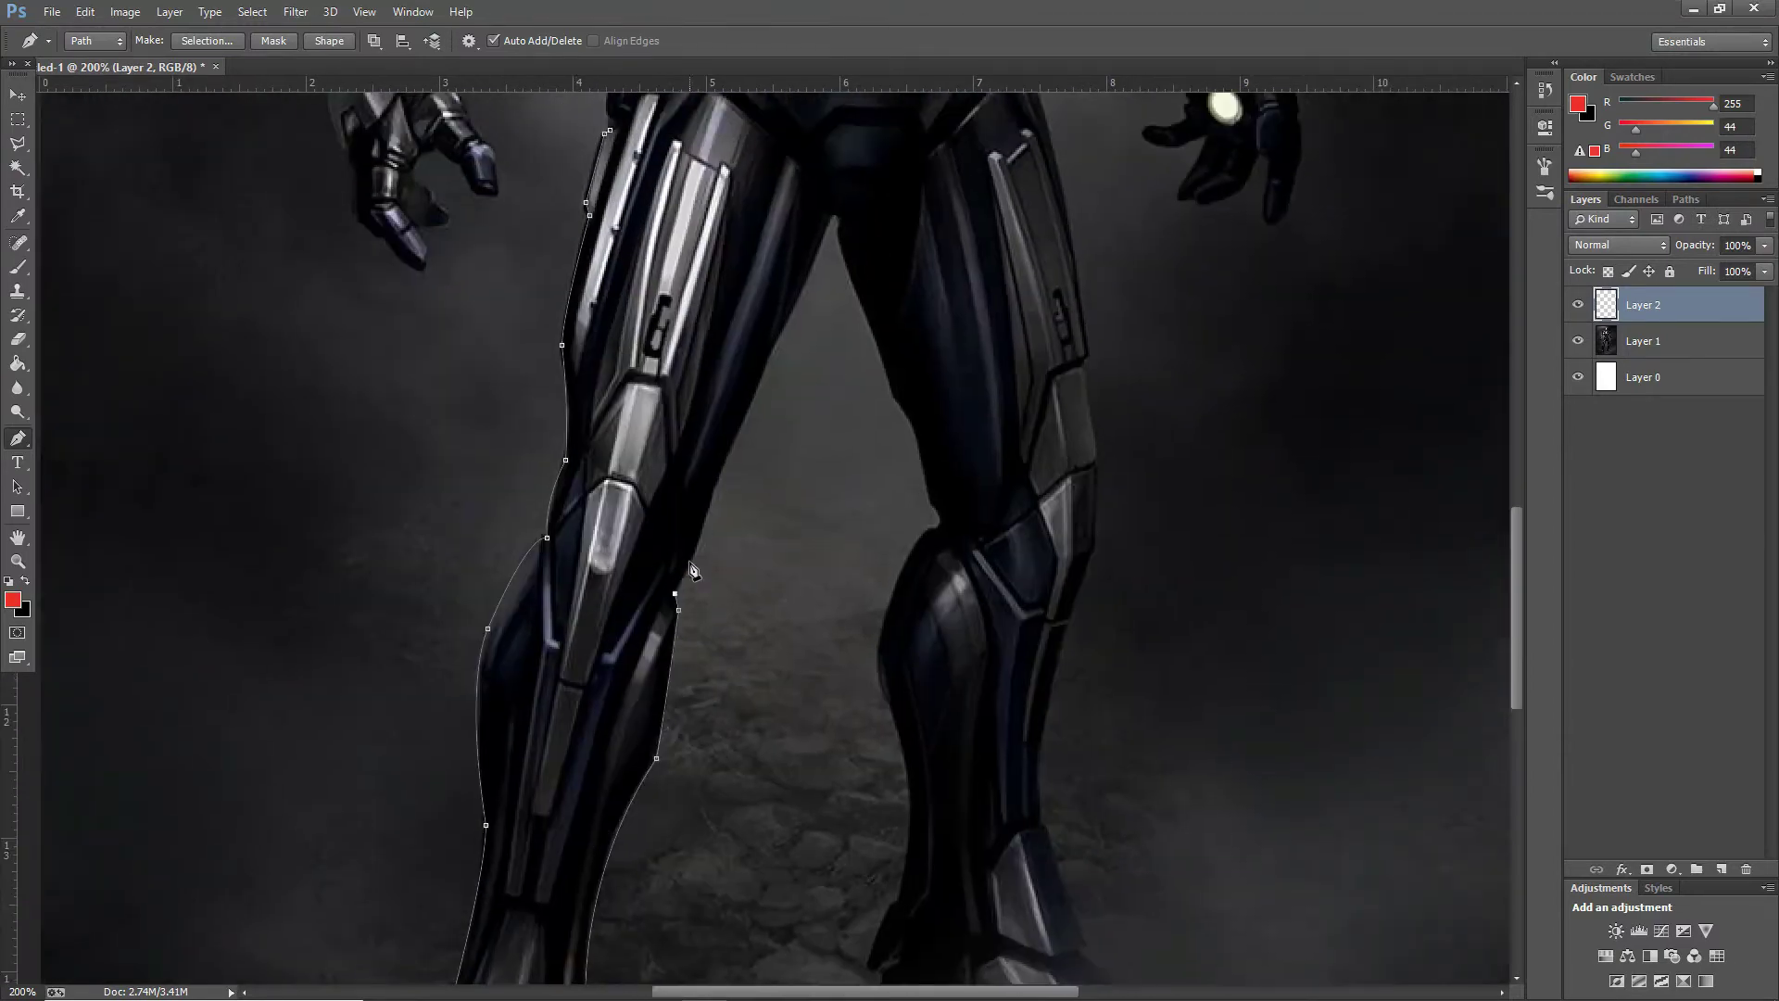
# Step: Extend the leg path up to the crotch and down the right calf
pyautogui.hotkey('ctrl', '-')
pyautogui.hotkey('ctrl', '-')
pyautogui.hotkey('ctrl', '+')
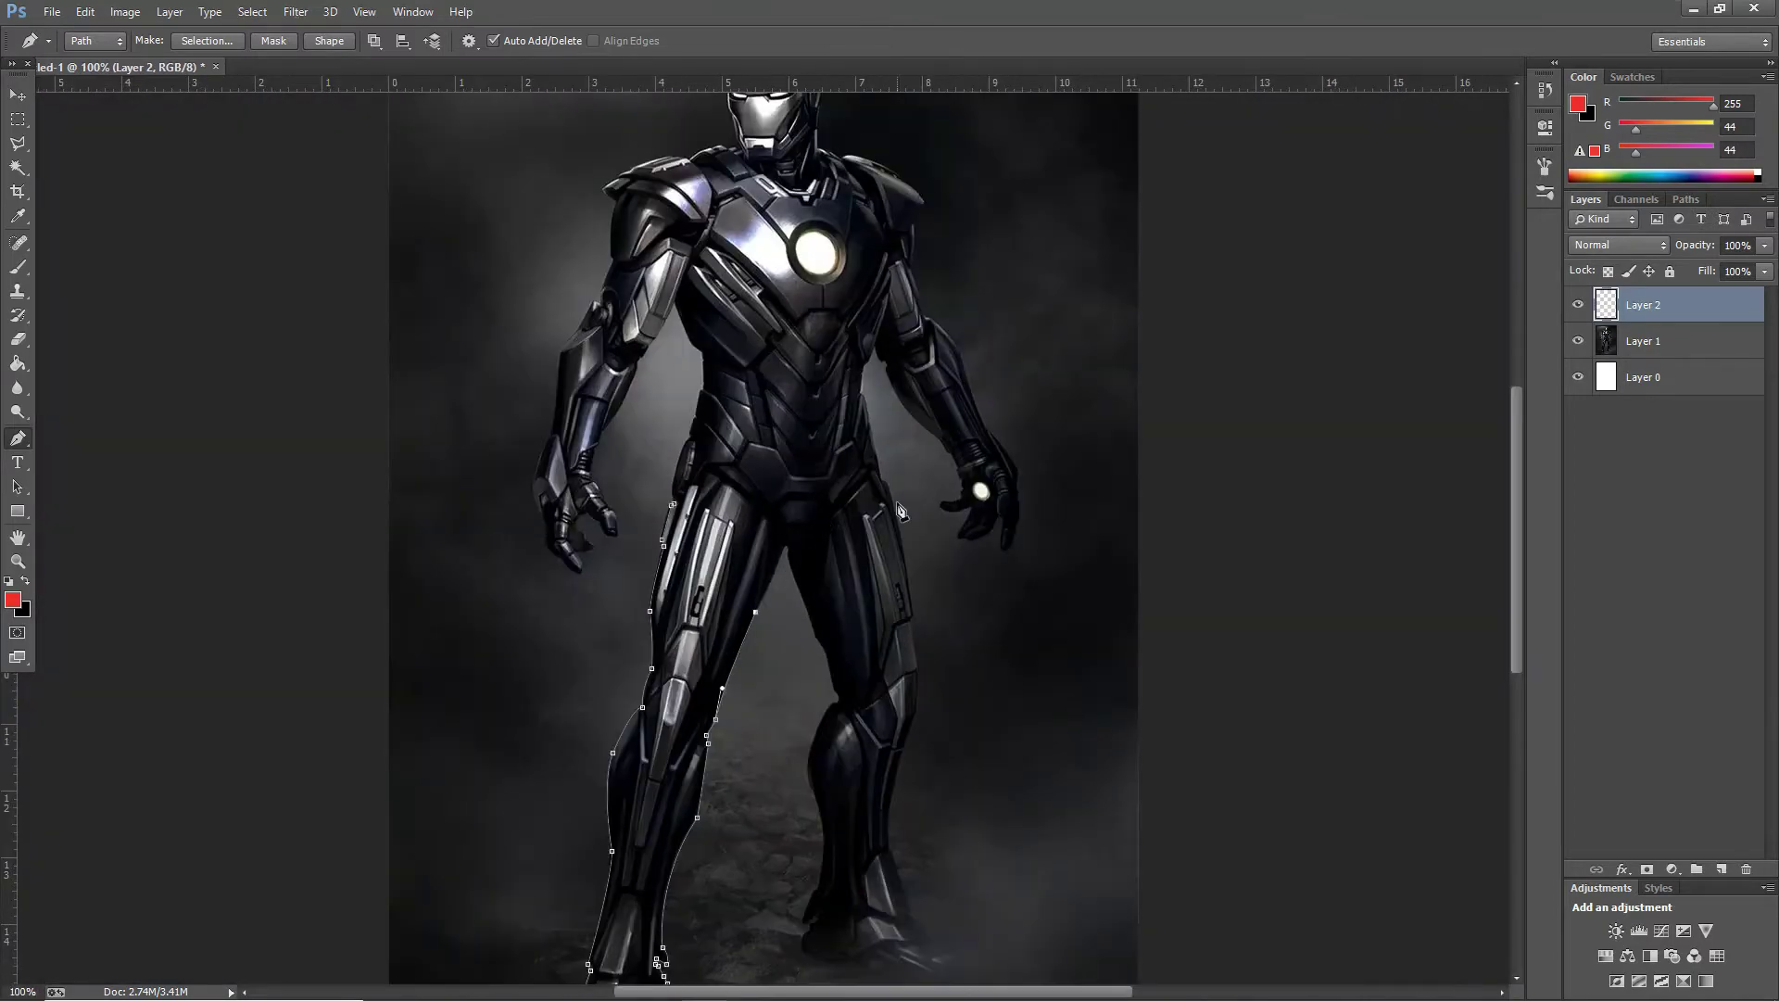
pyautogui.hotkey('ctrl', '+')
pyautogui.hotkey('ctrl', '+')
pyautogui.click(829, 564)
pyautogui.scroll(-2, 841, 553)
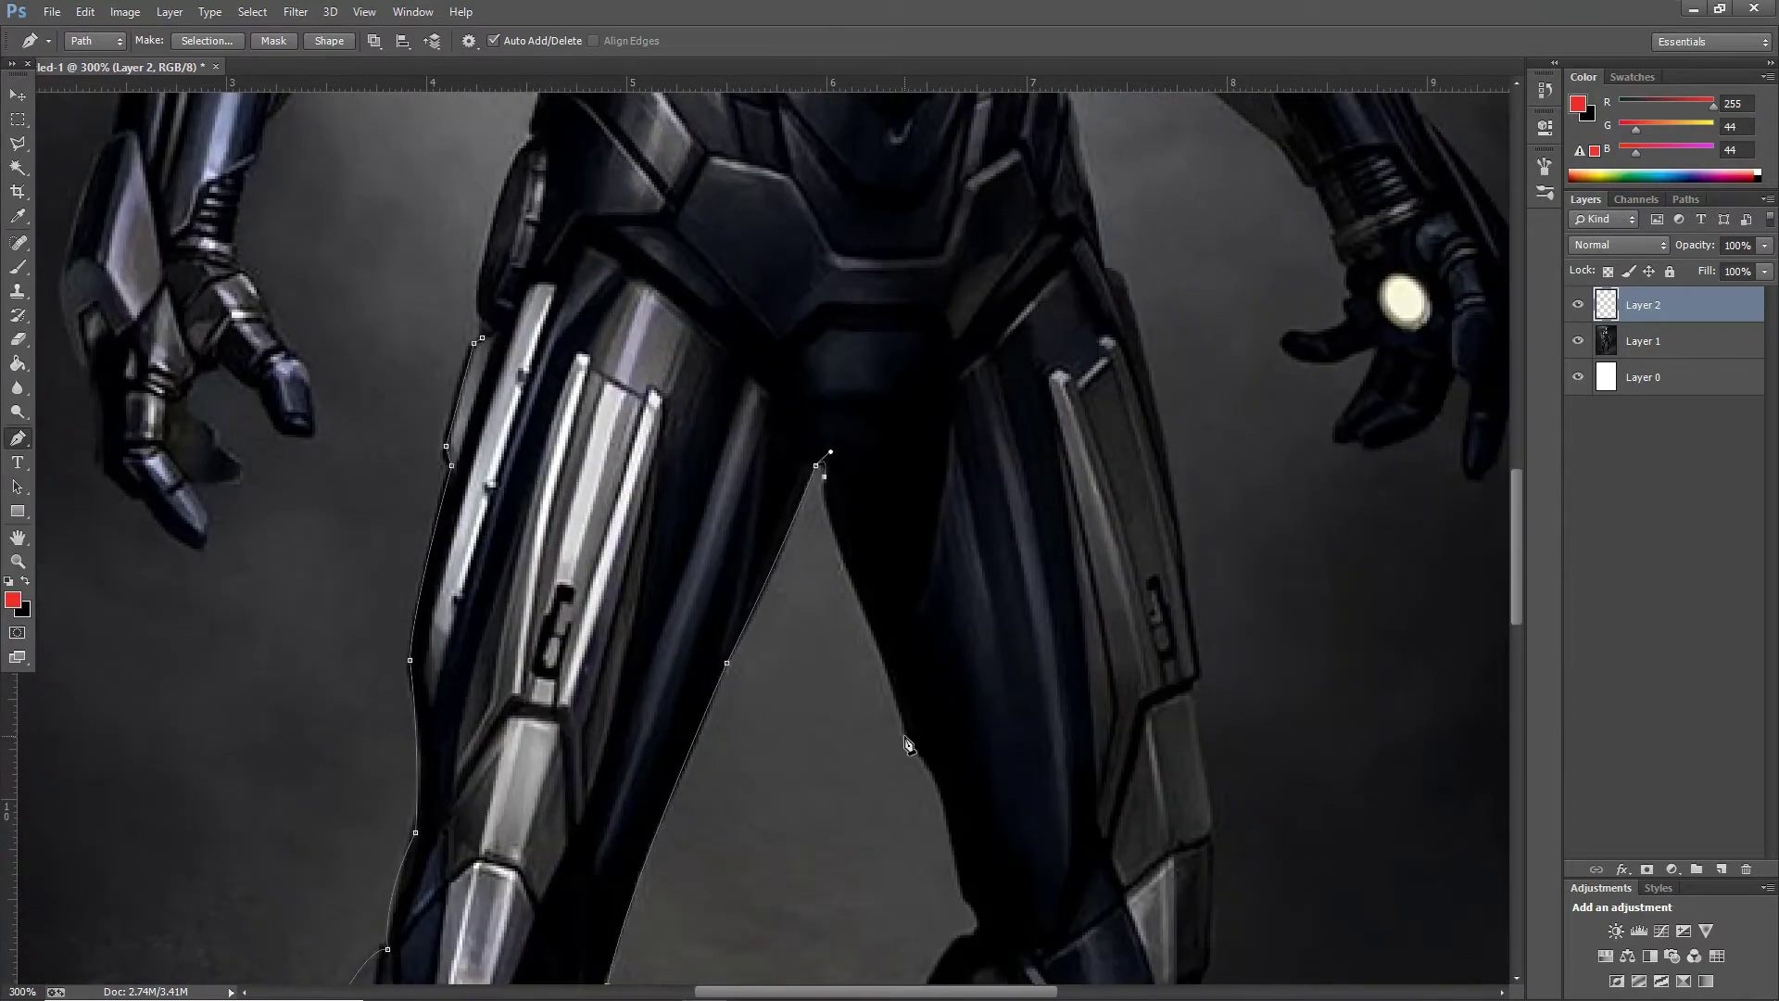
pyautogui.scroll(-2, 864, 582)
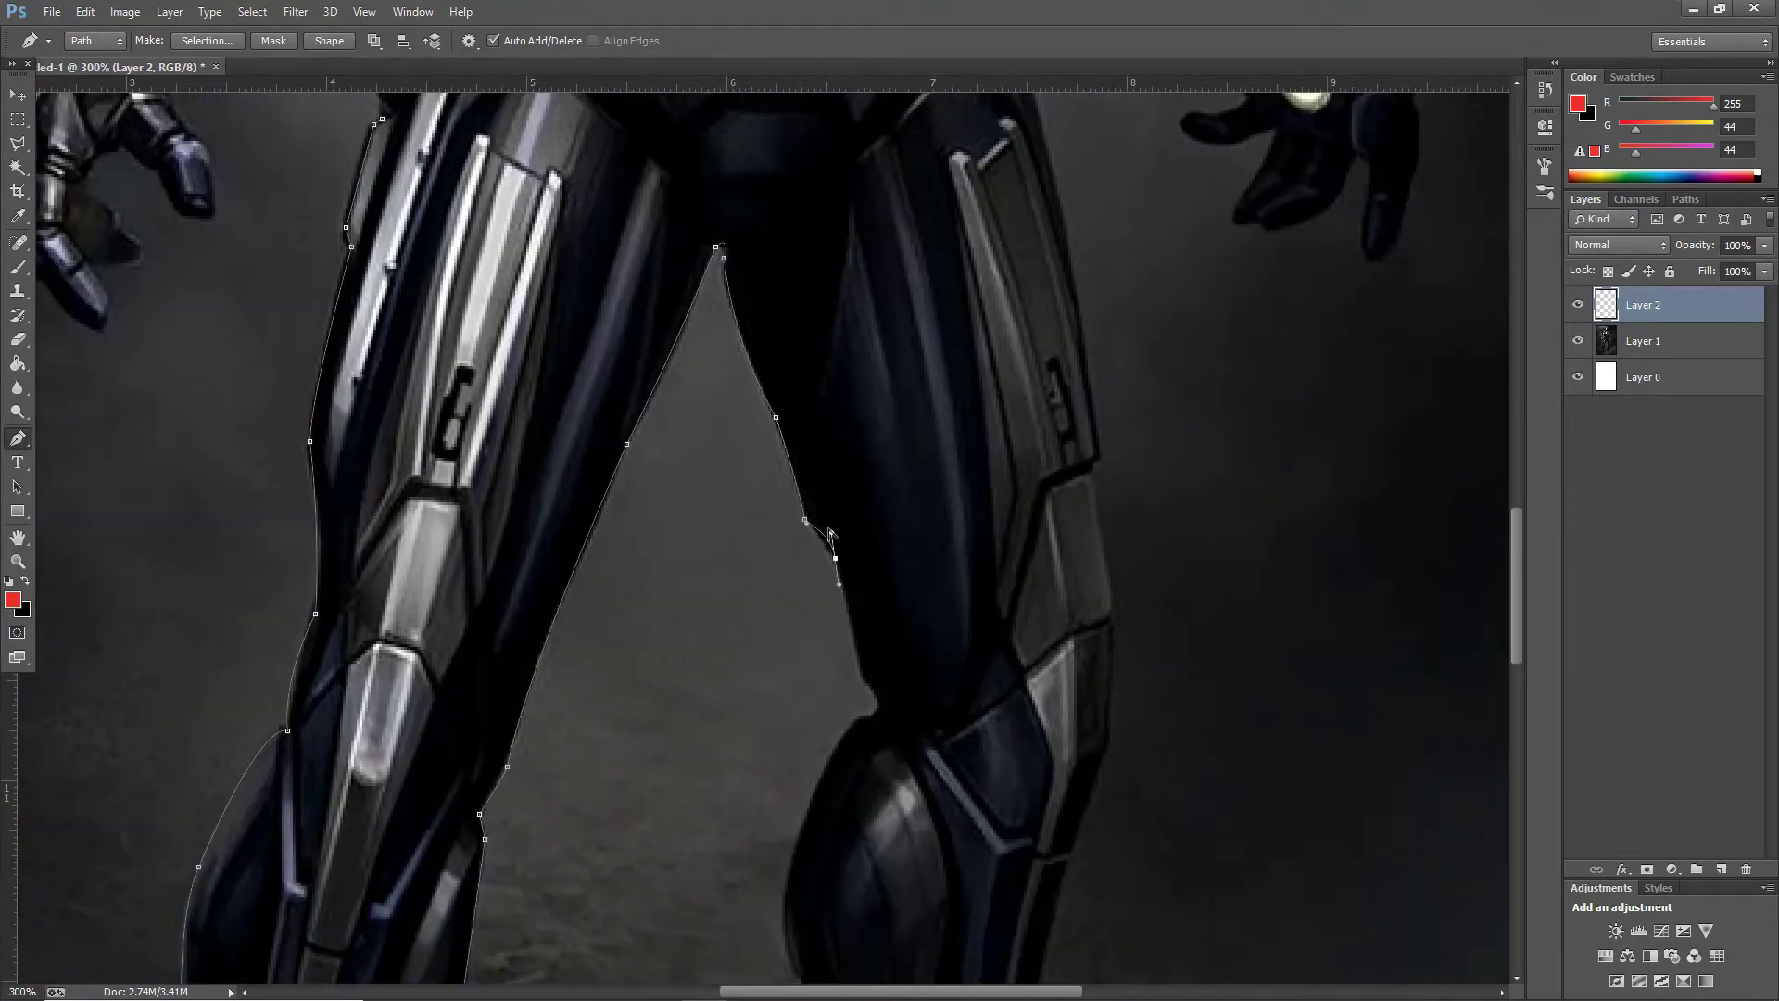
pyautogui.click(869, 684)
pyautogui.scroll(-2, 875, 648)
pyautogui.scroll(-2, 889, 556)
pyautogui.moveTo(851, 630); pyautogui.dragTo(910, 758)
pyautogui.scroll(-2, 867, 695)
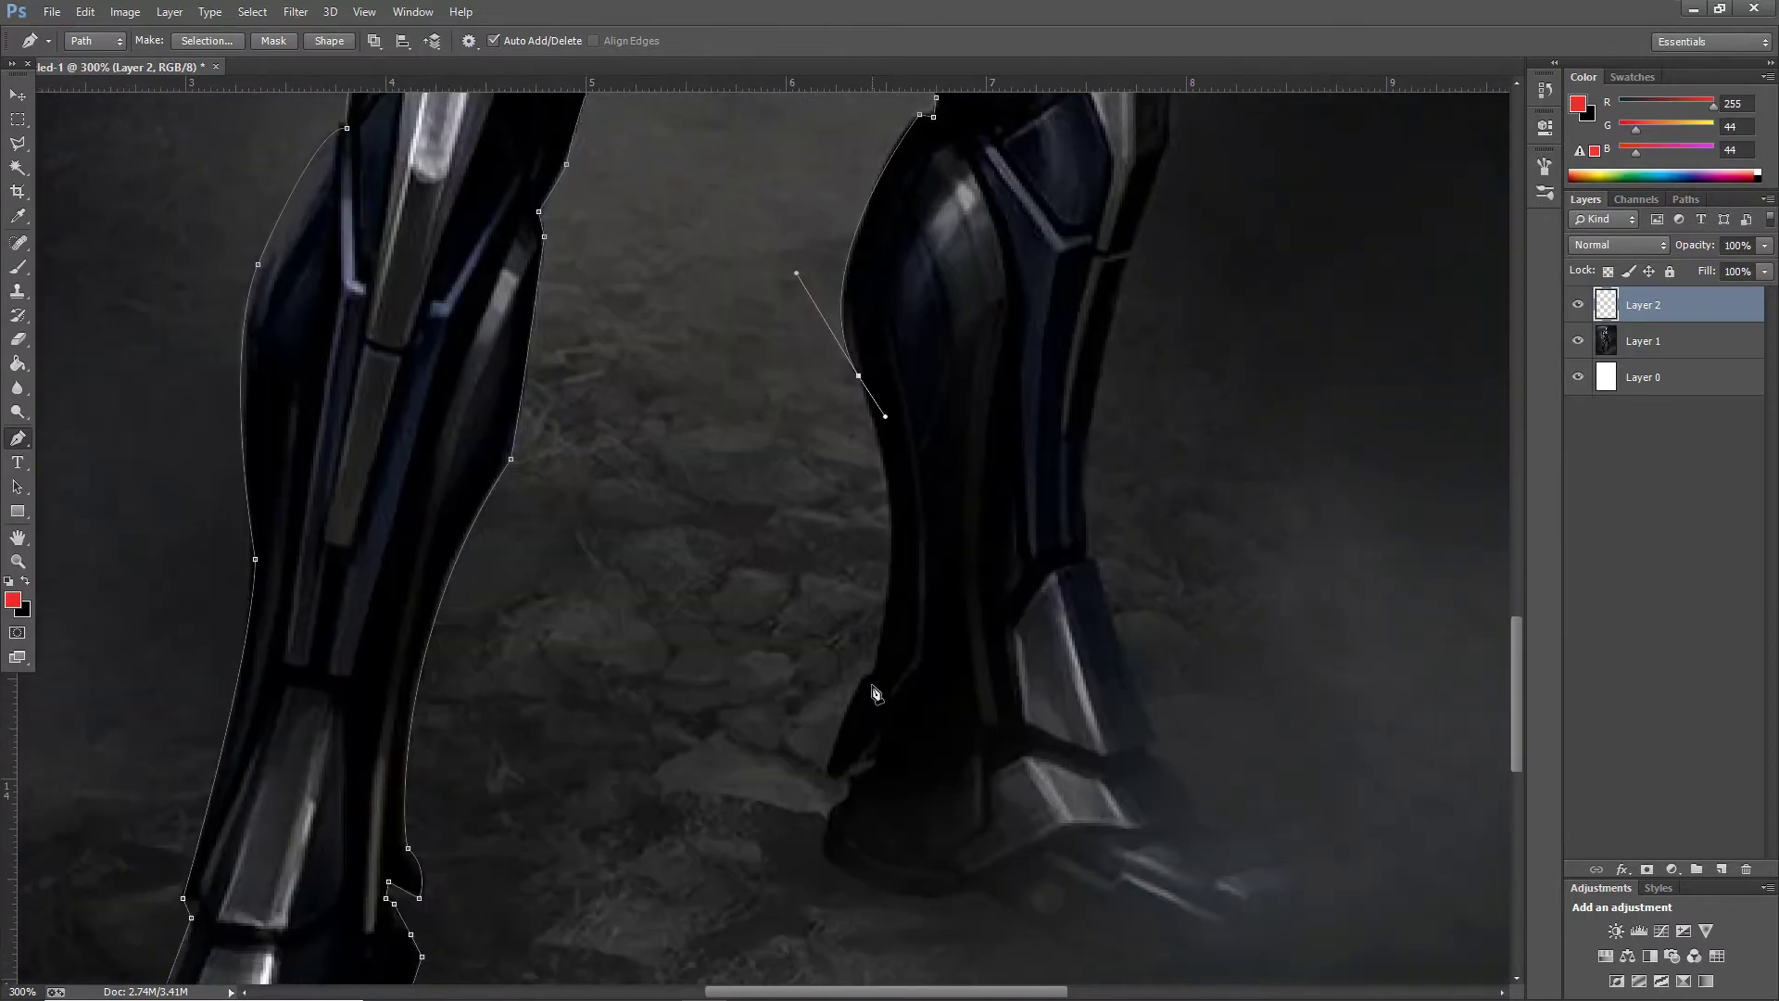
pyautogui.click(875, 676)
pyautogui.scroll(-2, 940, 556)
# Step: Curve the path around the right leg and boot and refine the last anchor
pyautogui.moveTo(879, 551); pyautogui.dragTo(883, 585)
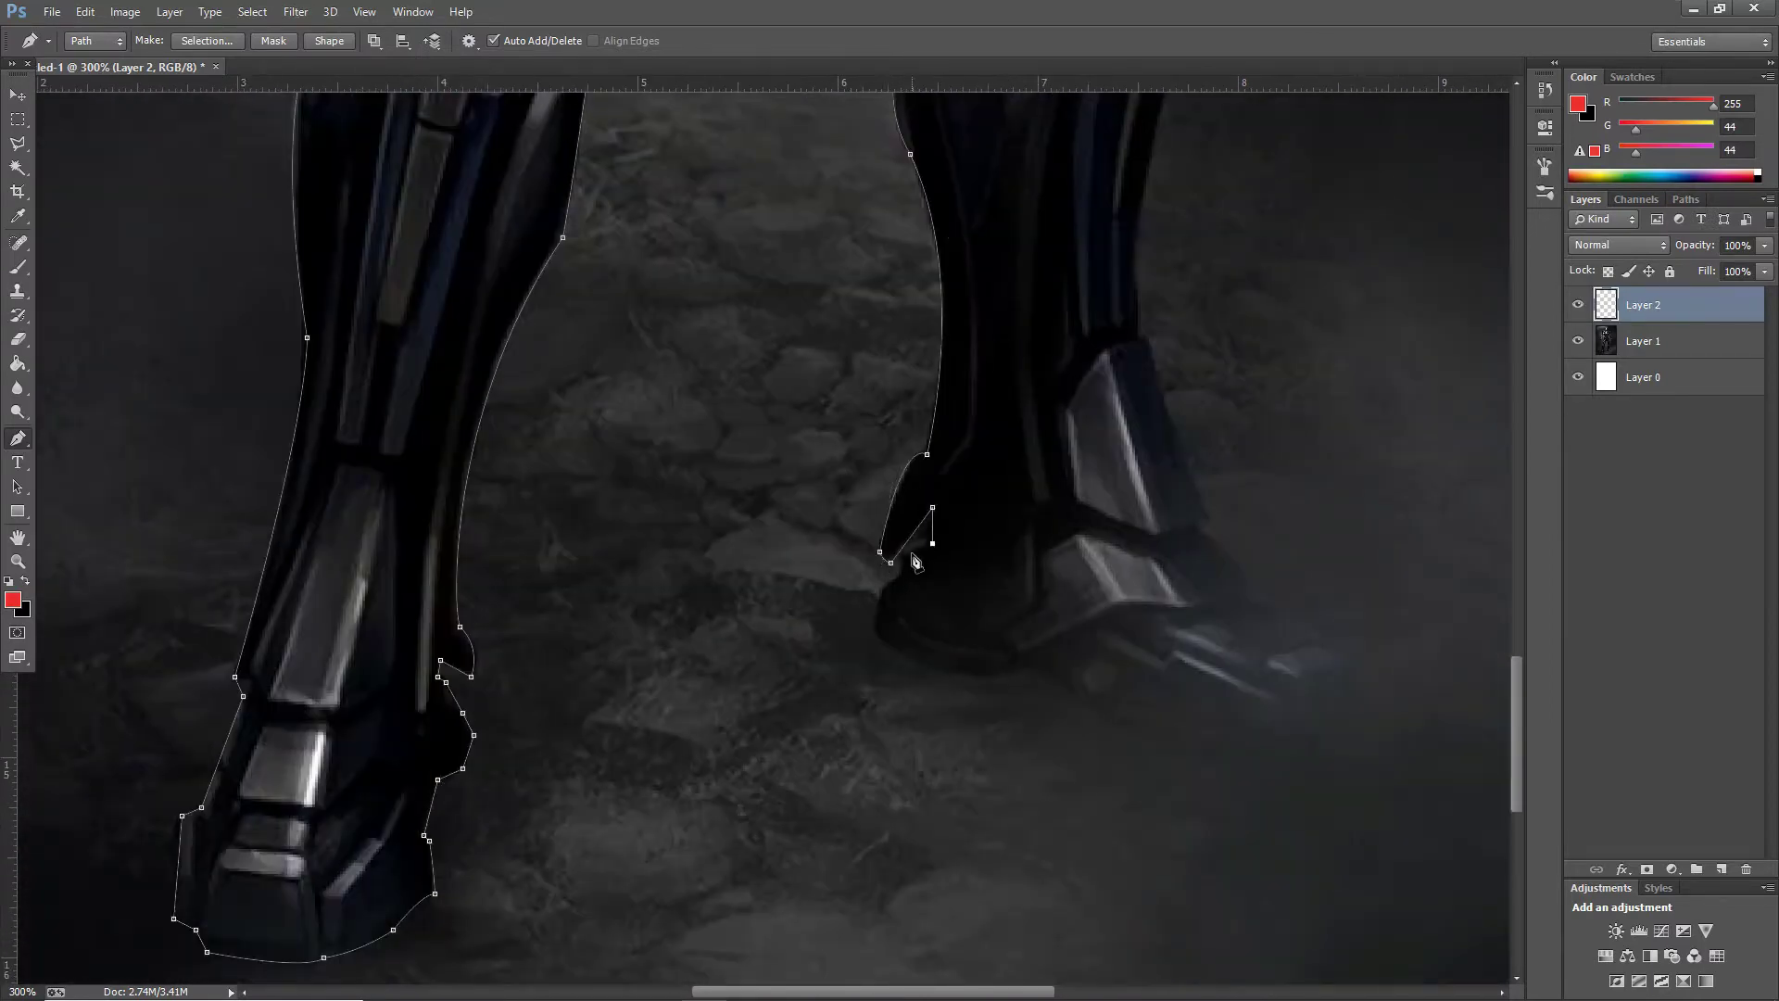
pyautogui.moveTo(1027, 668)
pyautogui.mouseDown()
pyautogui.moveTo(1170, 768)
pyautogui.moveTo(966, 735)
pyautogui.mouseUp()
pyautogui.click(971, 723)
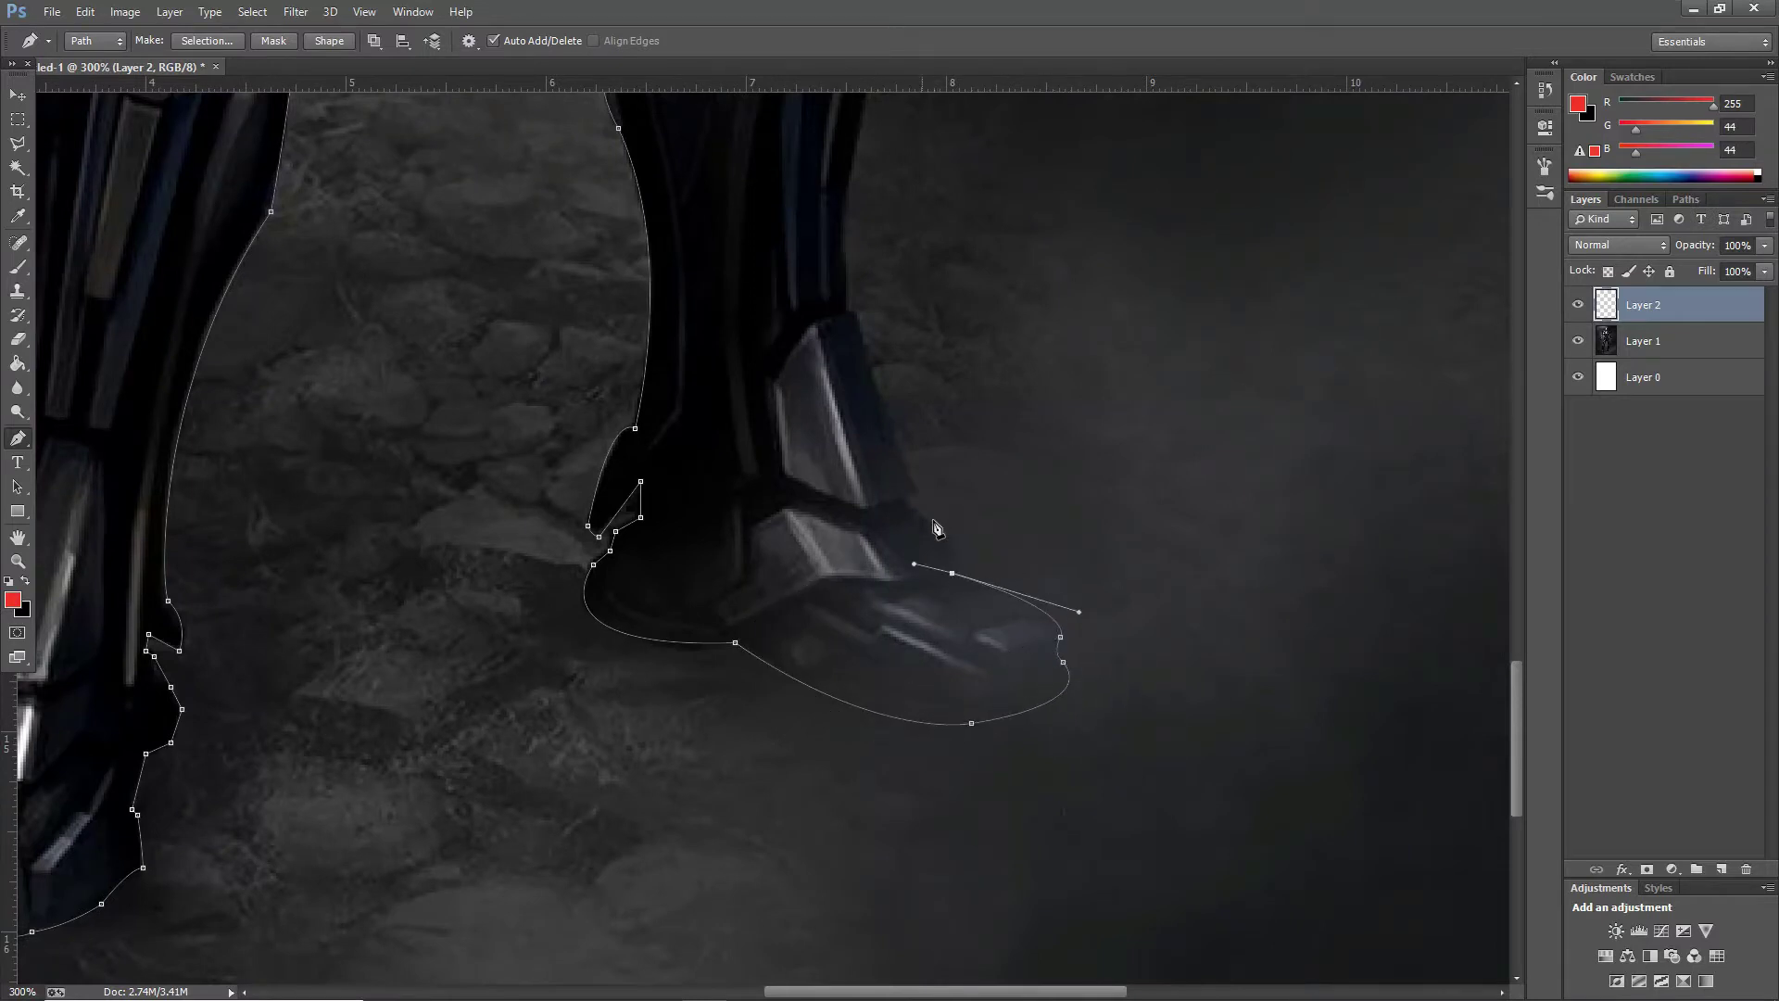
pyautogui.moveTo(857, 315); pyautogui.dragTo(863, 361)
pyautogui.scroll(3, 852, 464)
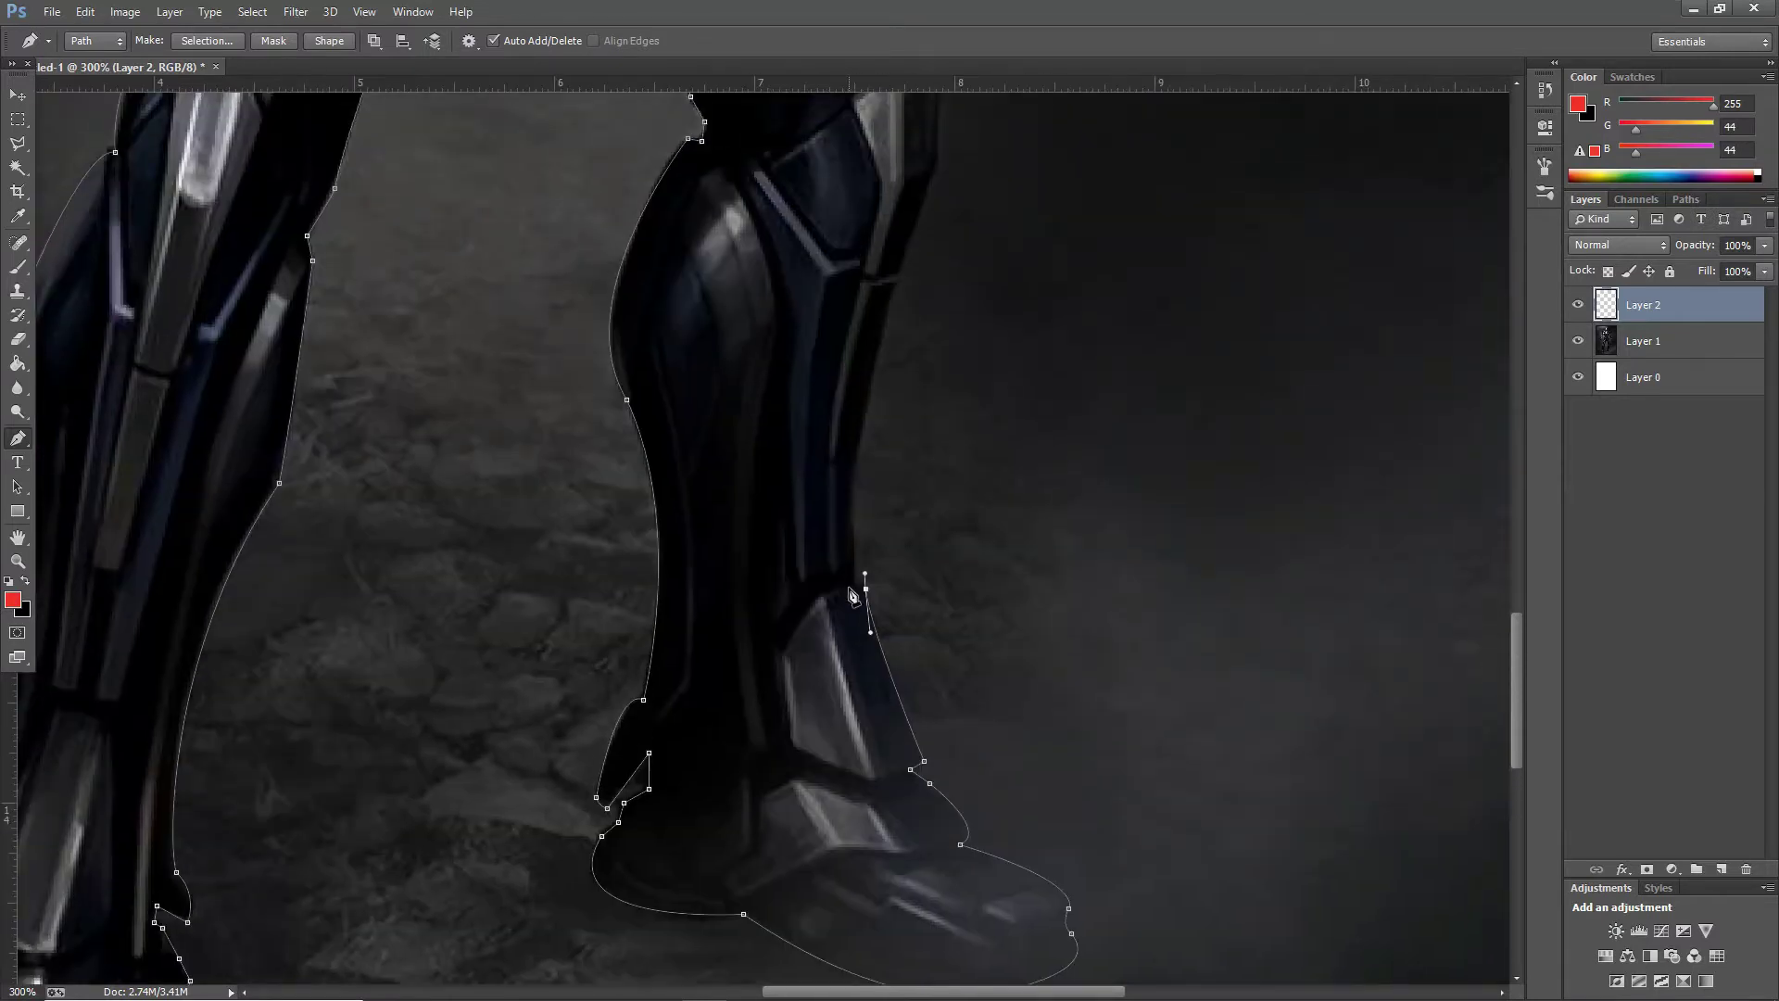
pyautogui.scroll(-1, 863, 396)
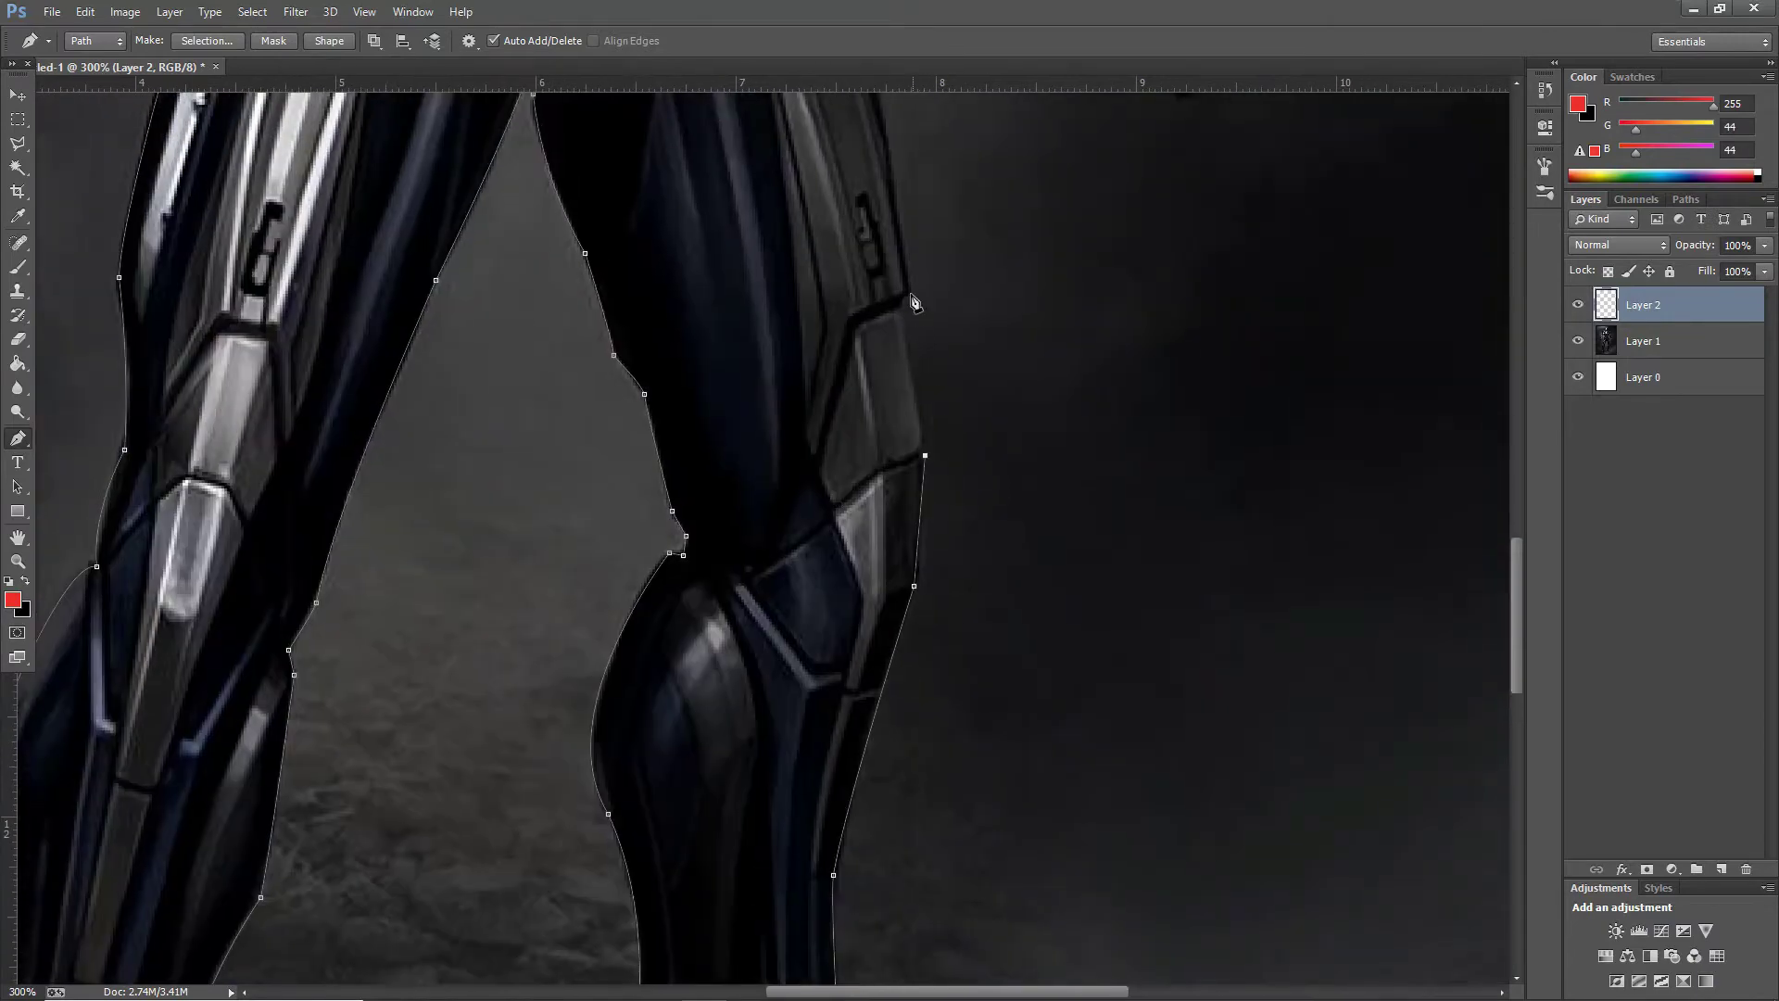
pyautogui.scroll(-1, 926, 389)
pyautogui.scroll(-2, 982, 380)
pyautogui.hotkey('ctrl', '+')
pyautogui.hotkey('ctrl', '+')
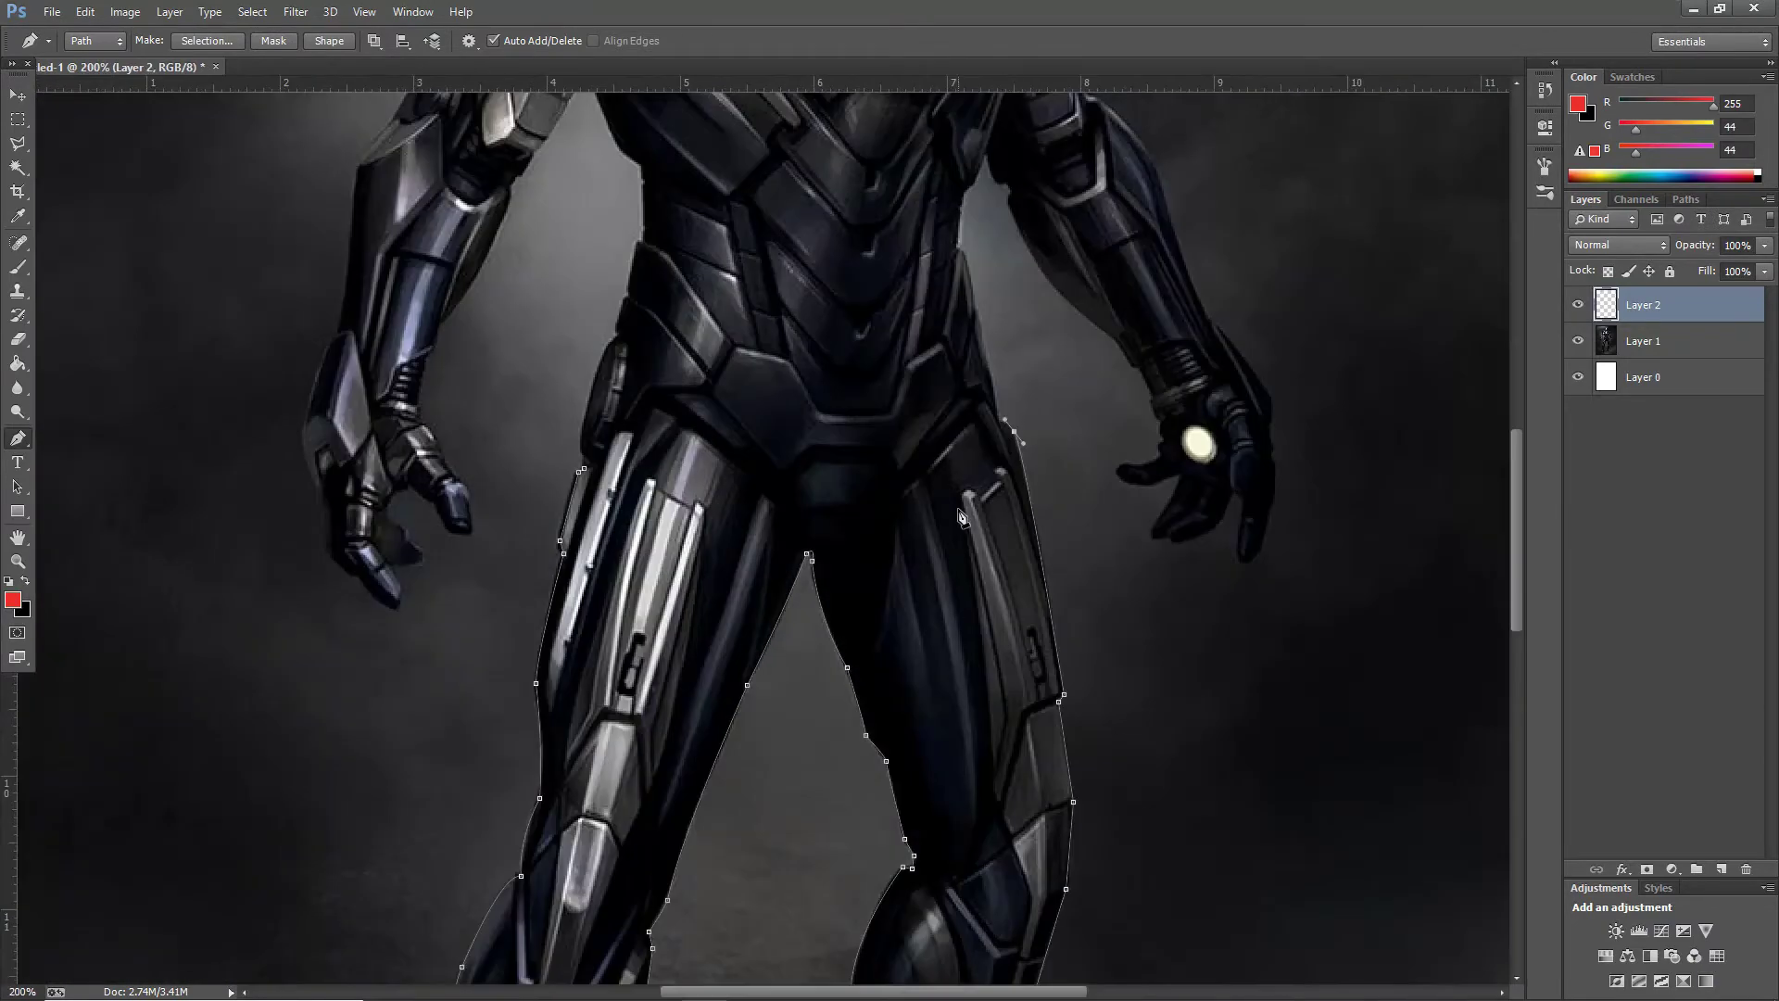
# Step: Stroke the leg path with the brush
pyautogui.rightClick(956, 567)
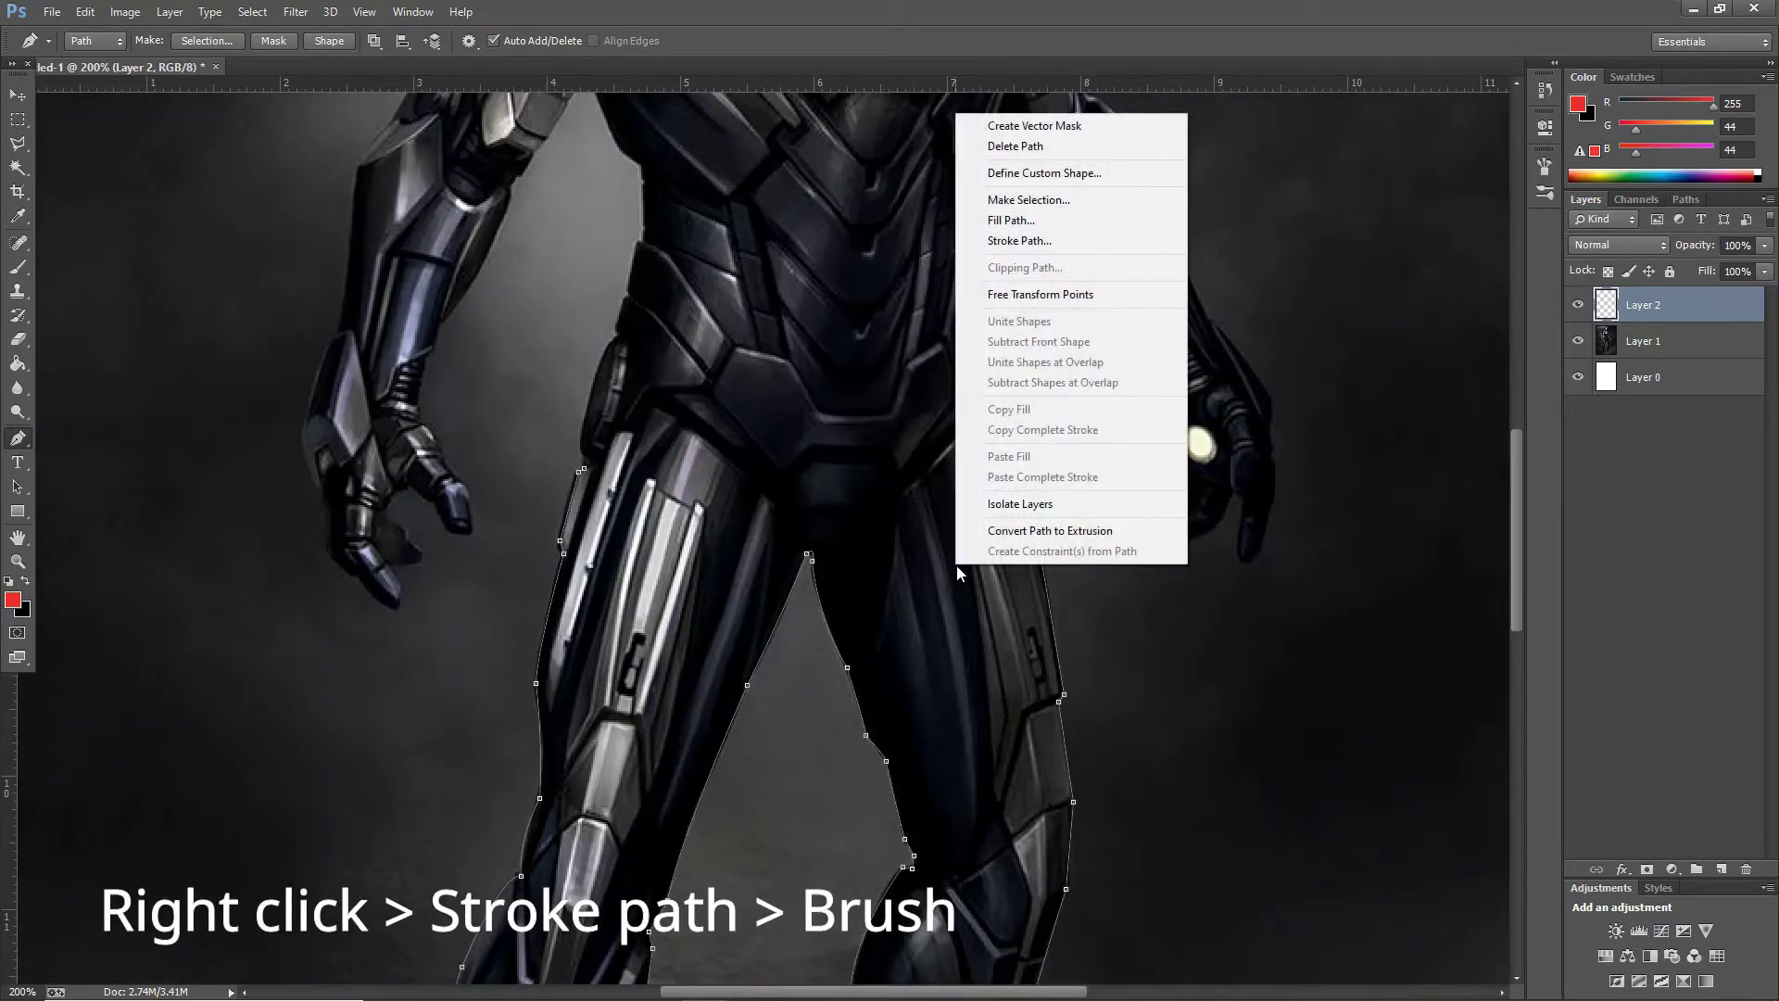
pyautogui.click(991, 241)
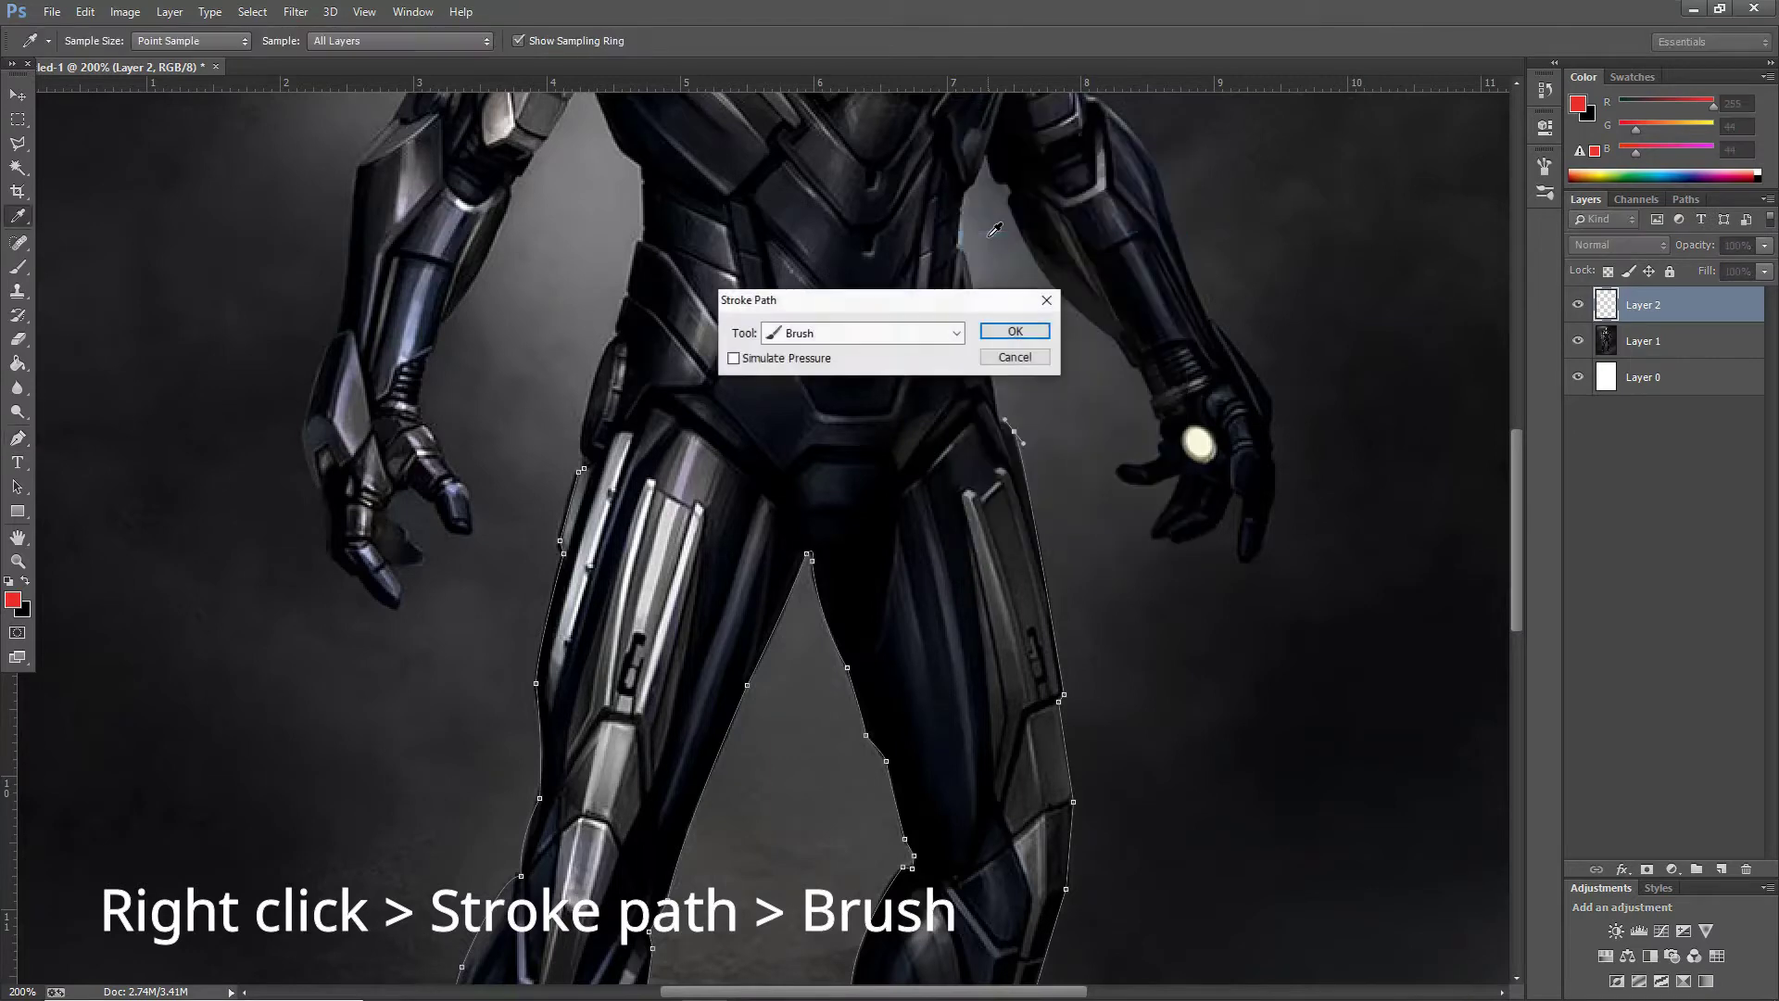
pyautogui.click(994, 331)
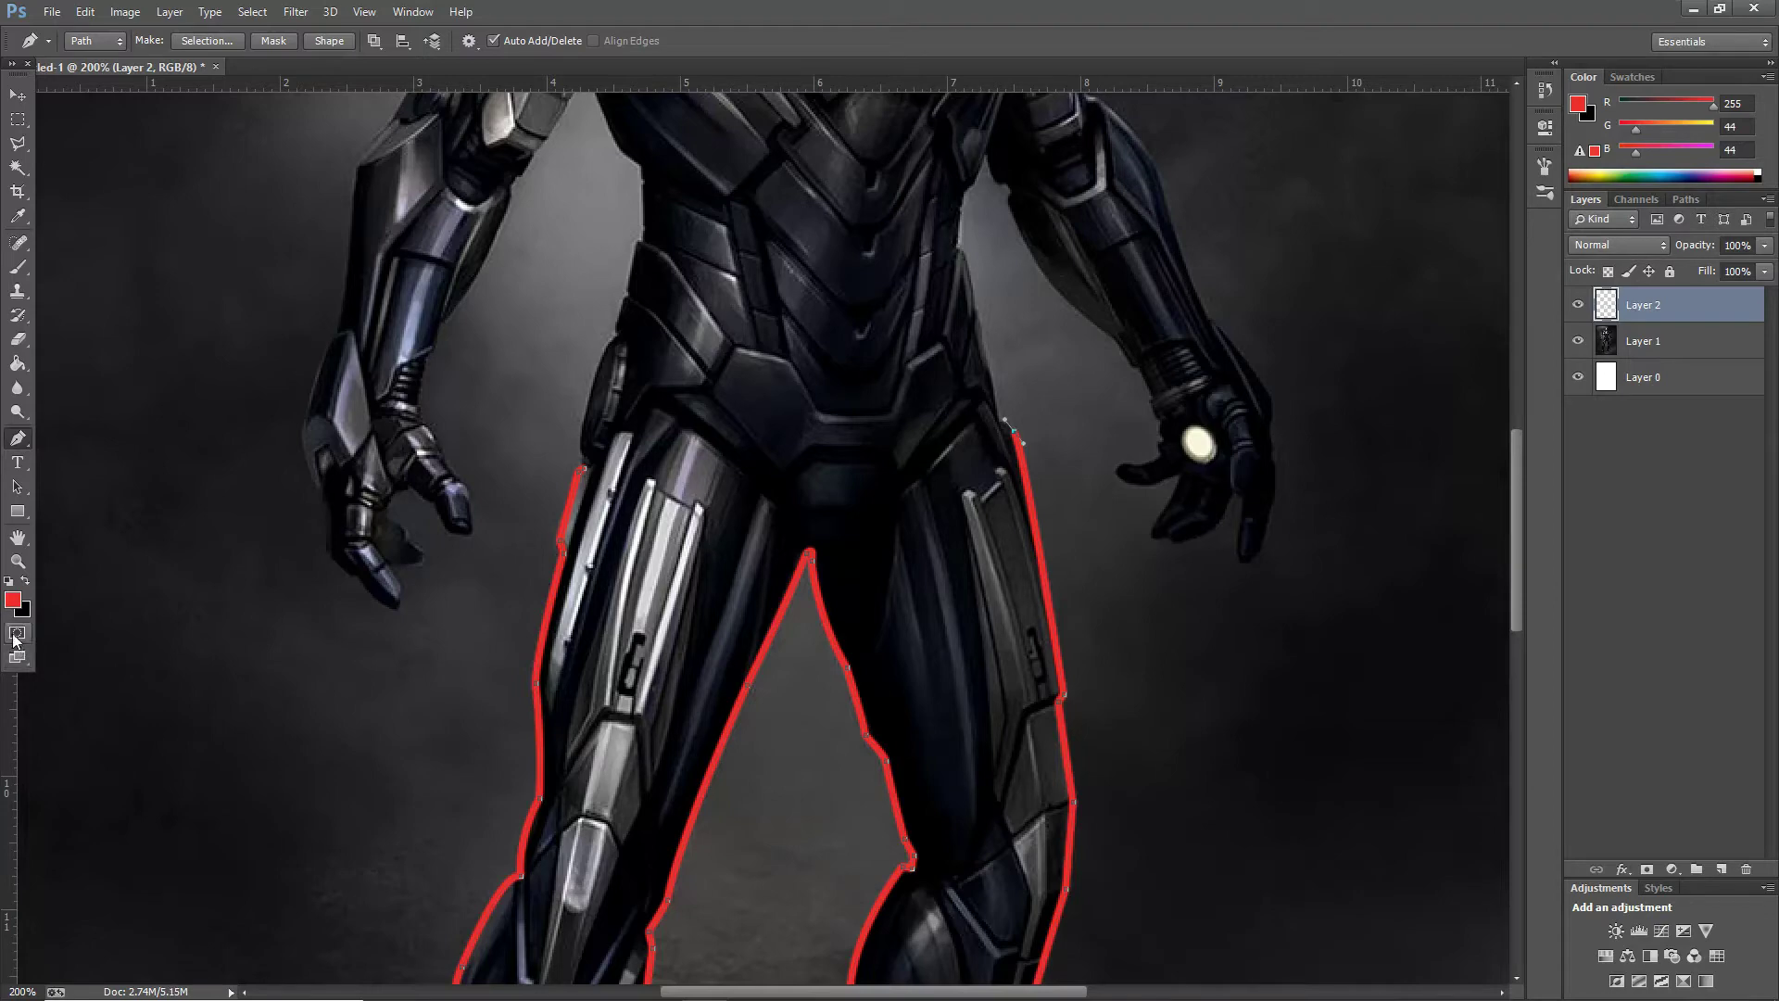
# Step: Set the foreground colour to white #ffffff and delete the leg guide path
pyautogui.click(12, 600)
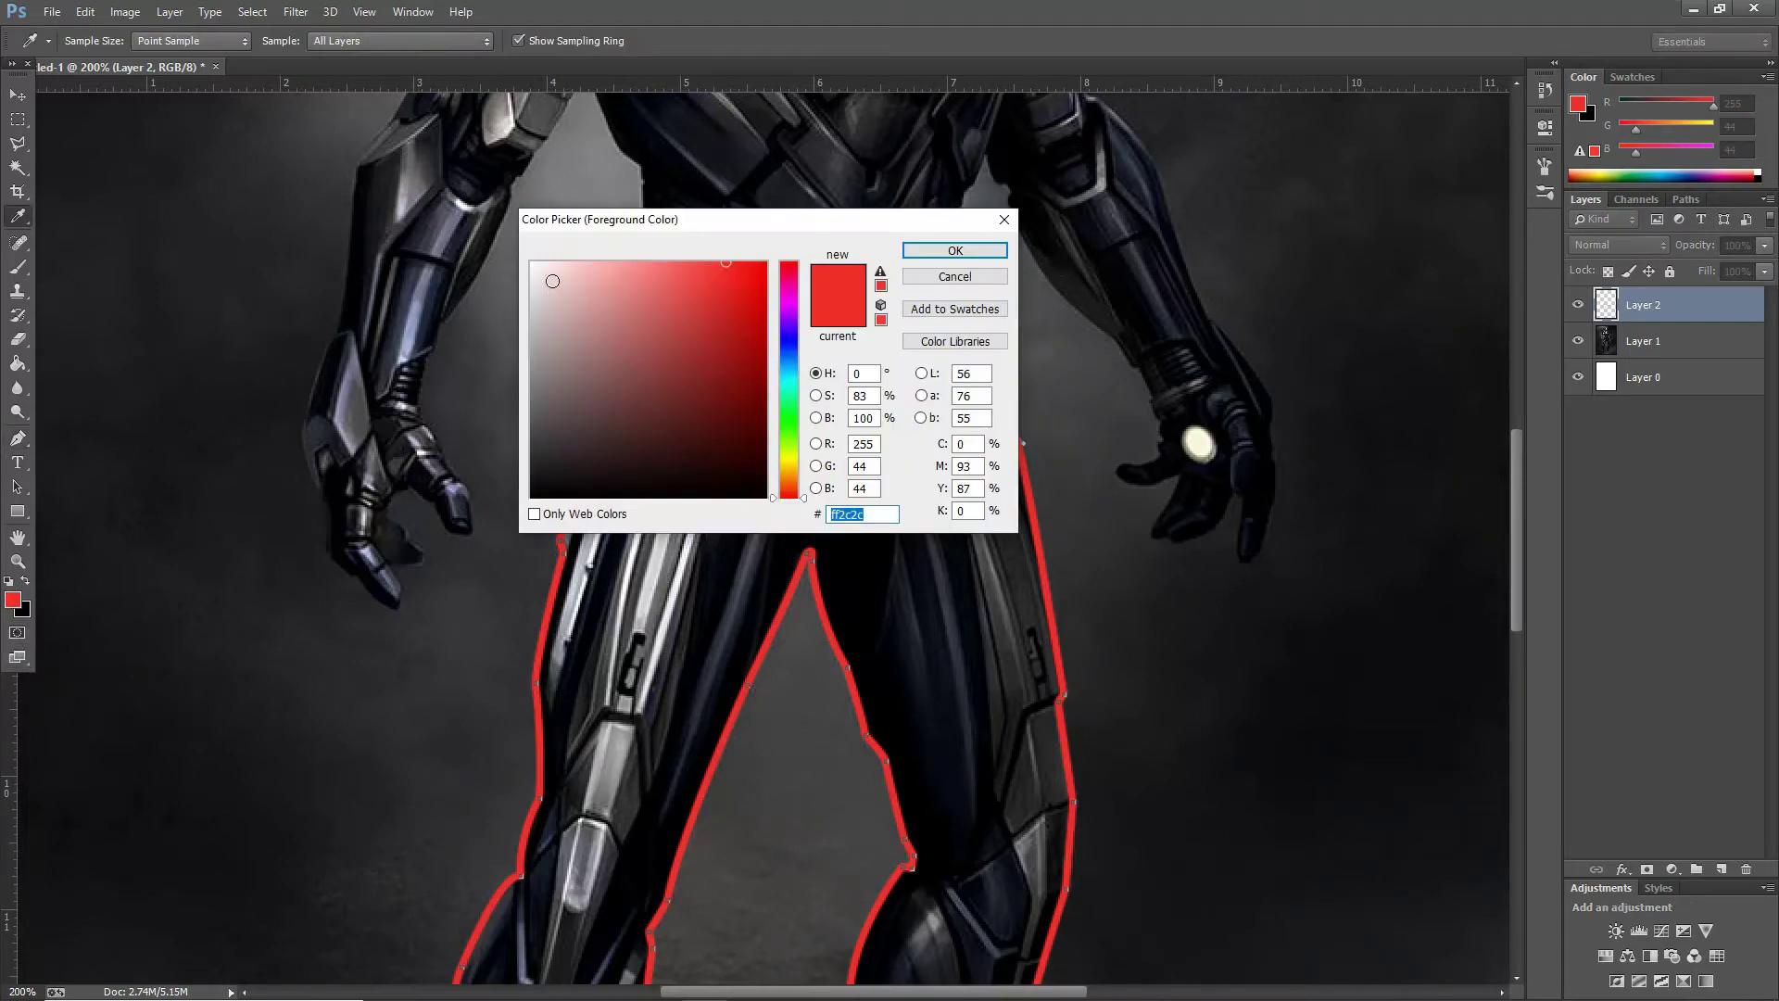
pyautogui.write('ffffff')
pyautogui.click(955, 251)
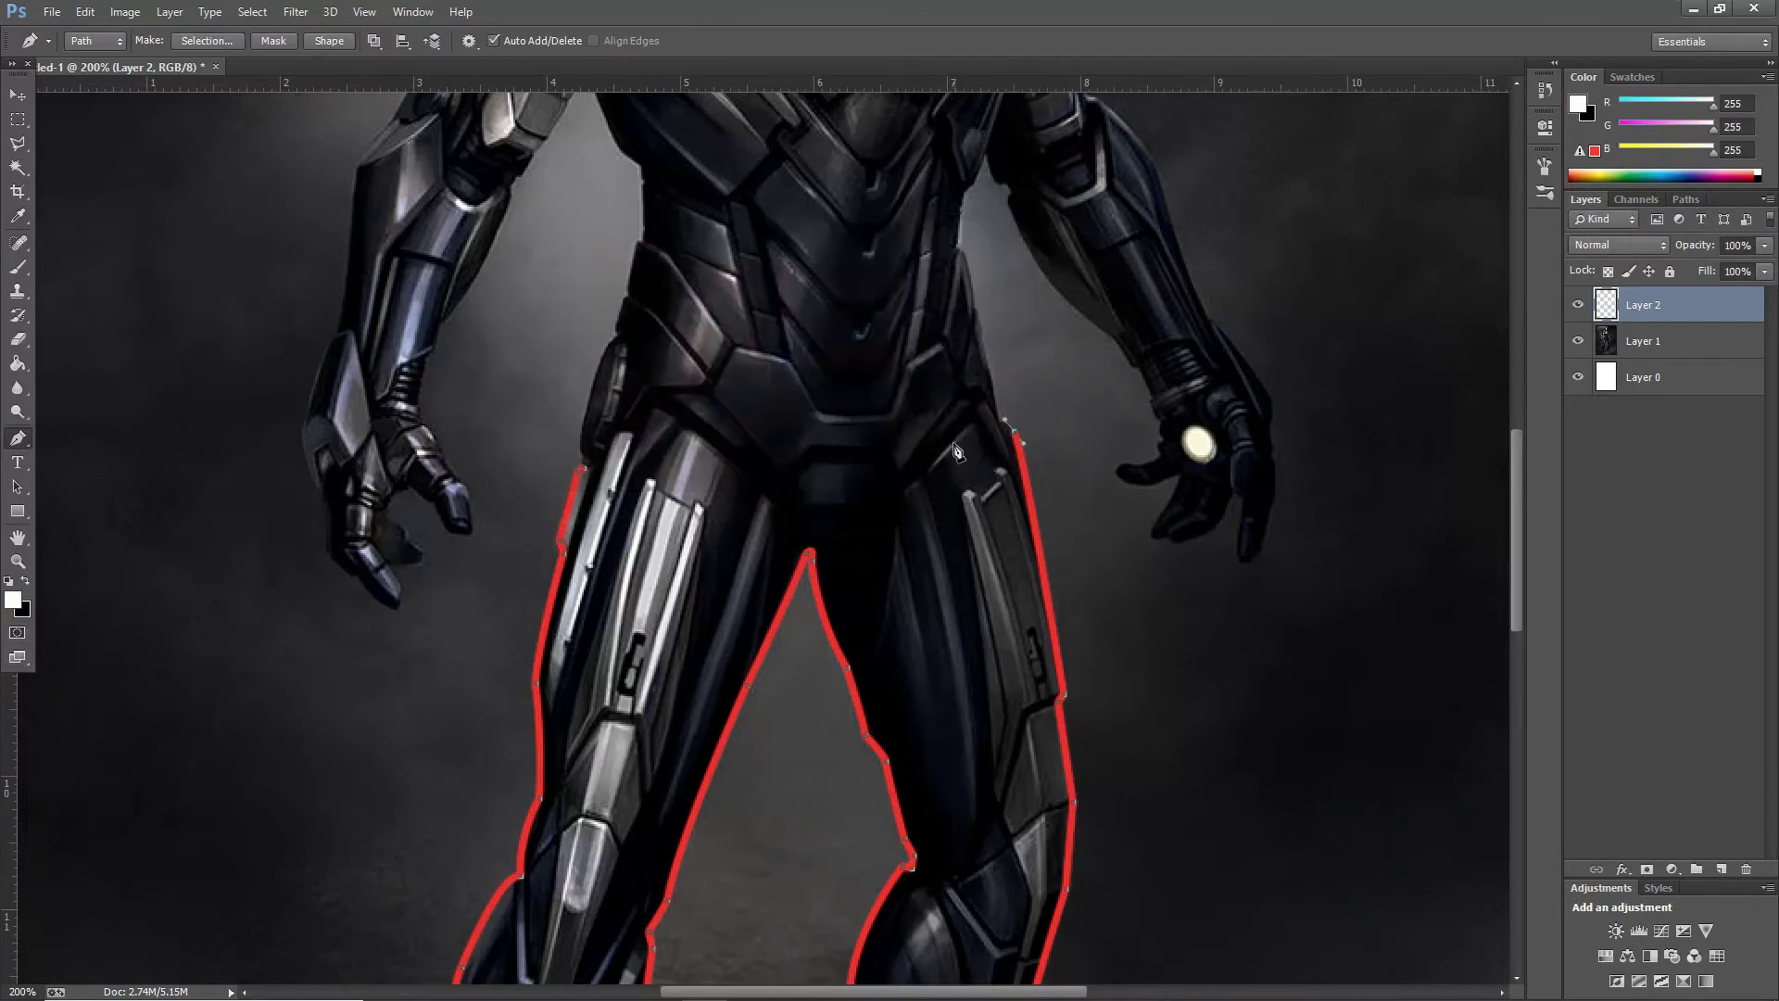
pyautogui.rightClick(827, 535)
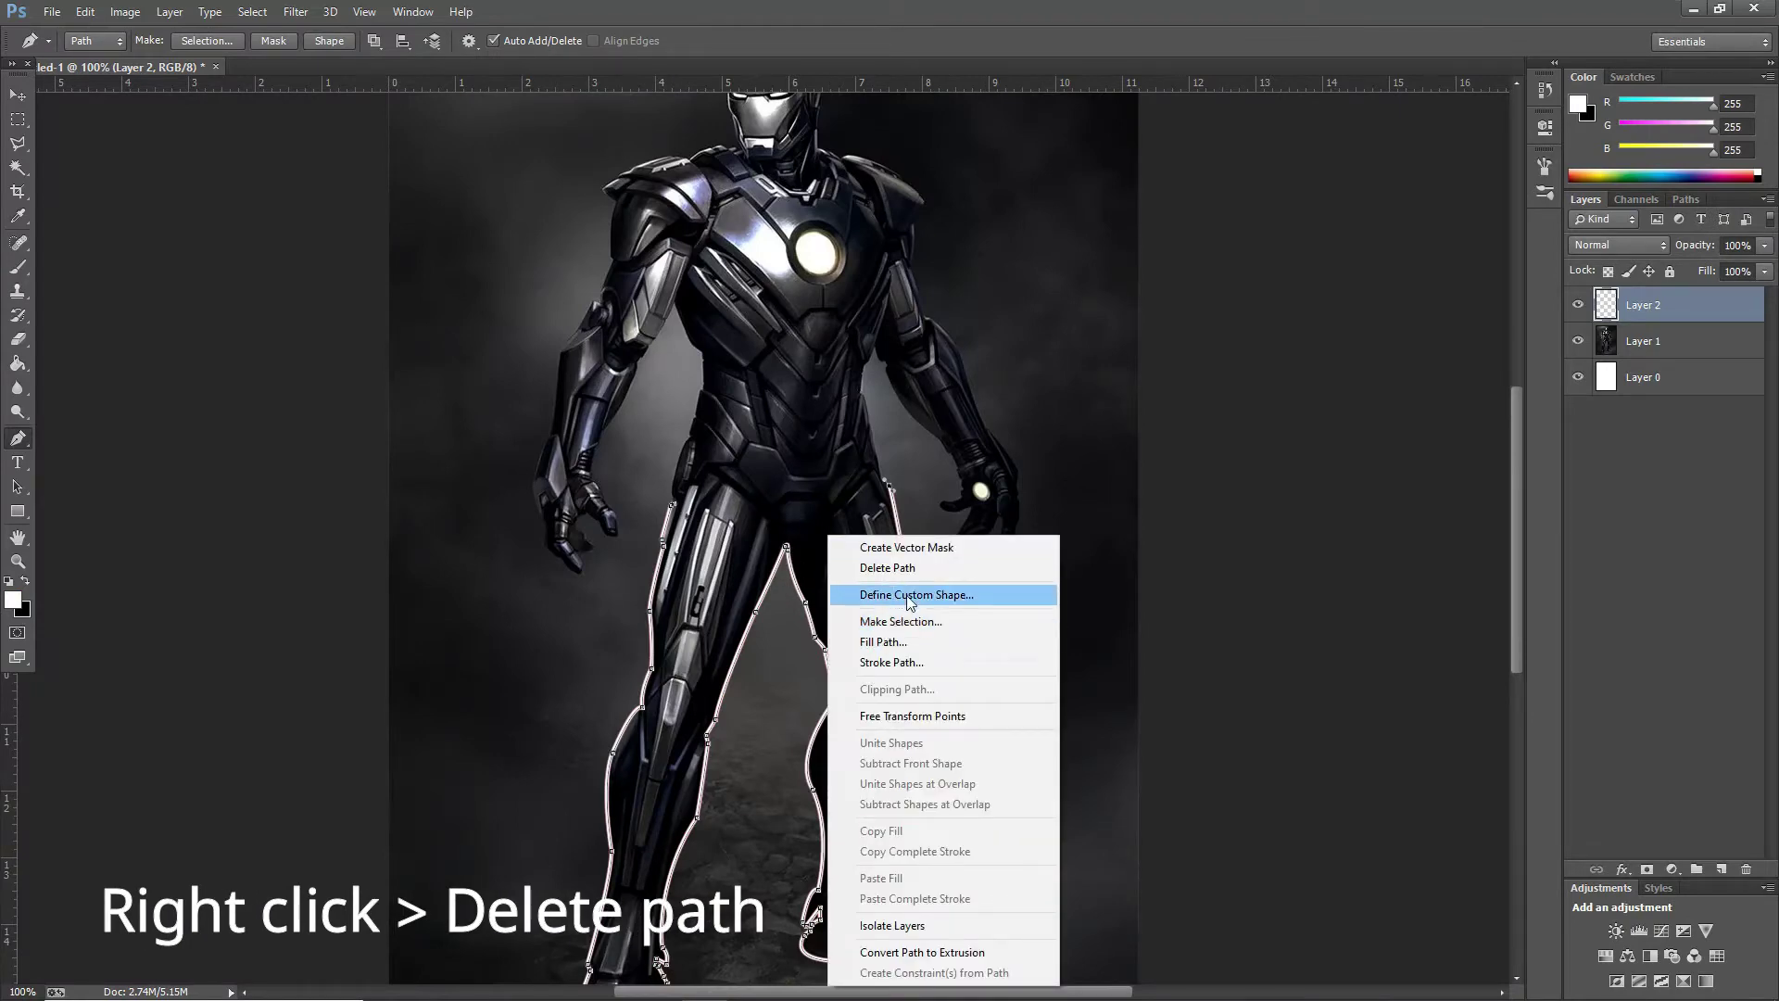
pyautogui.click(903, 567)
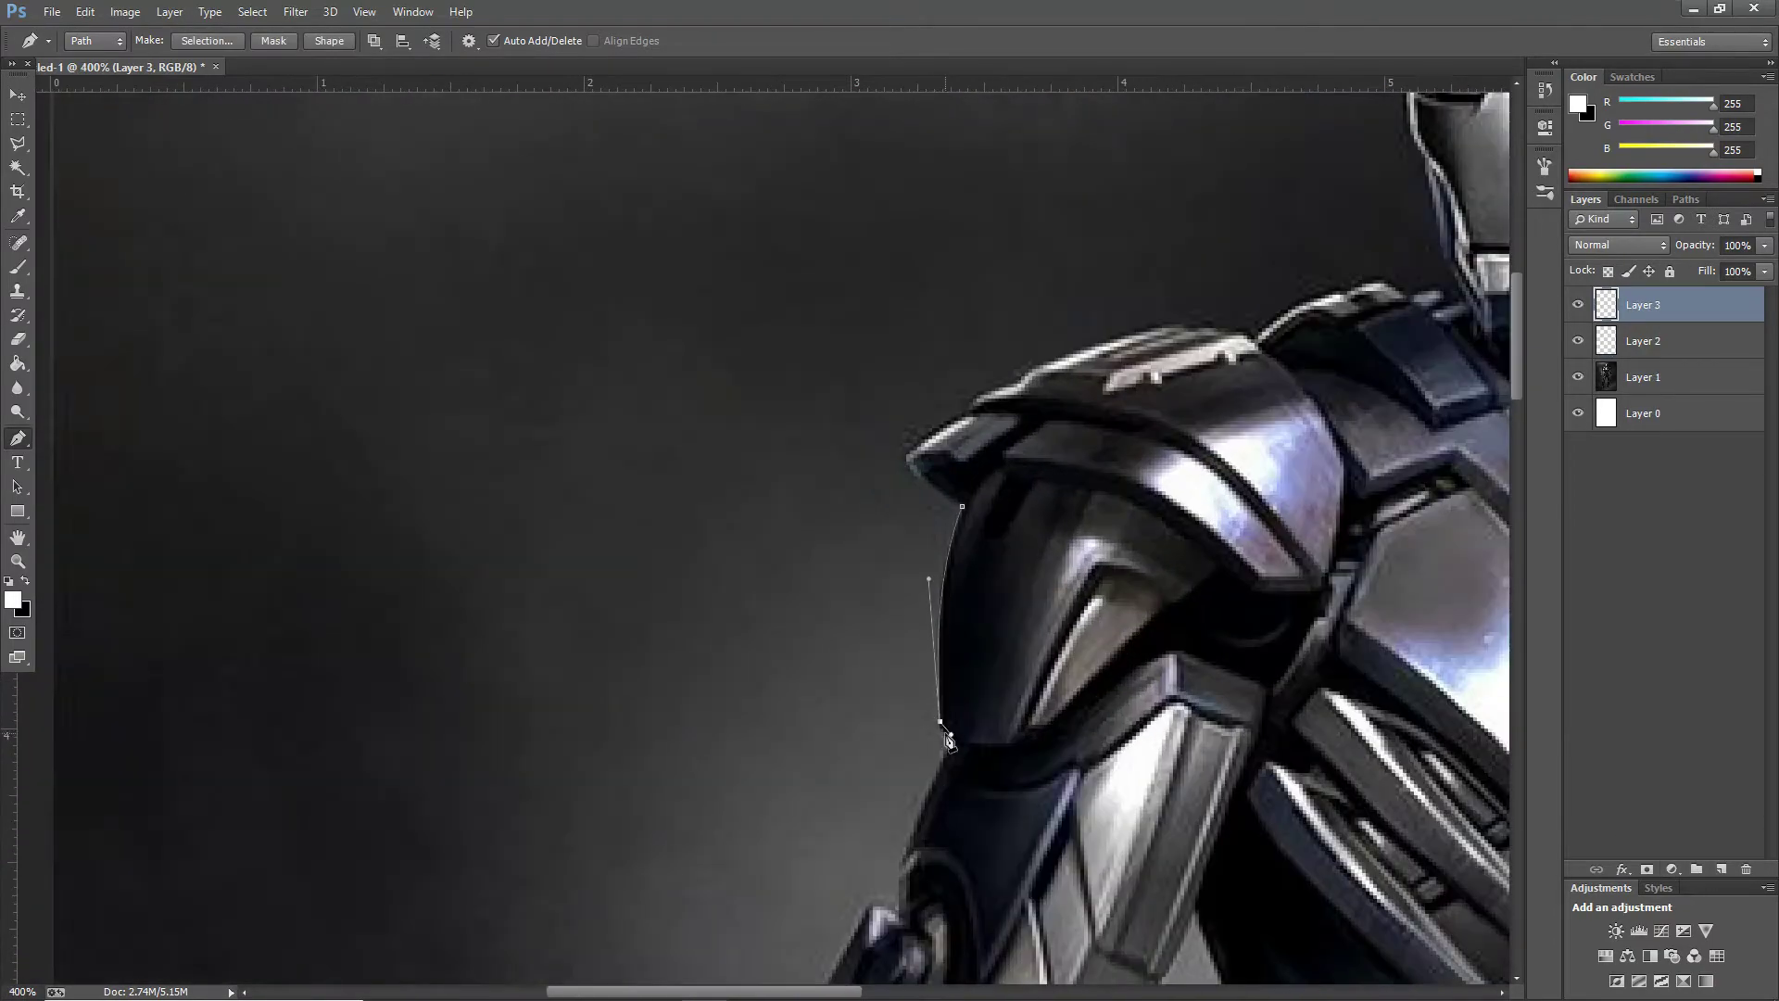
# Step: Trace the left-side arm path down the upper arm, forearm and wrist
pyautogui.scroll(-3, 947, 739)
pyautogui.click(825, 886)
pyautogui.moveTo(801, 944); pyautogui.dragTo(1010, 501)
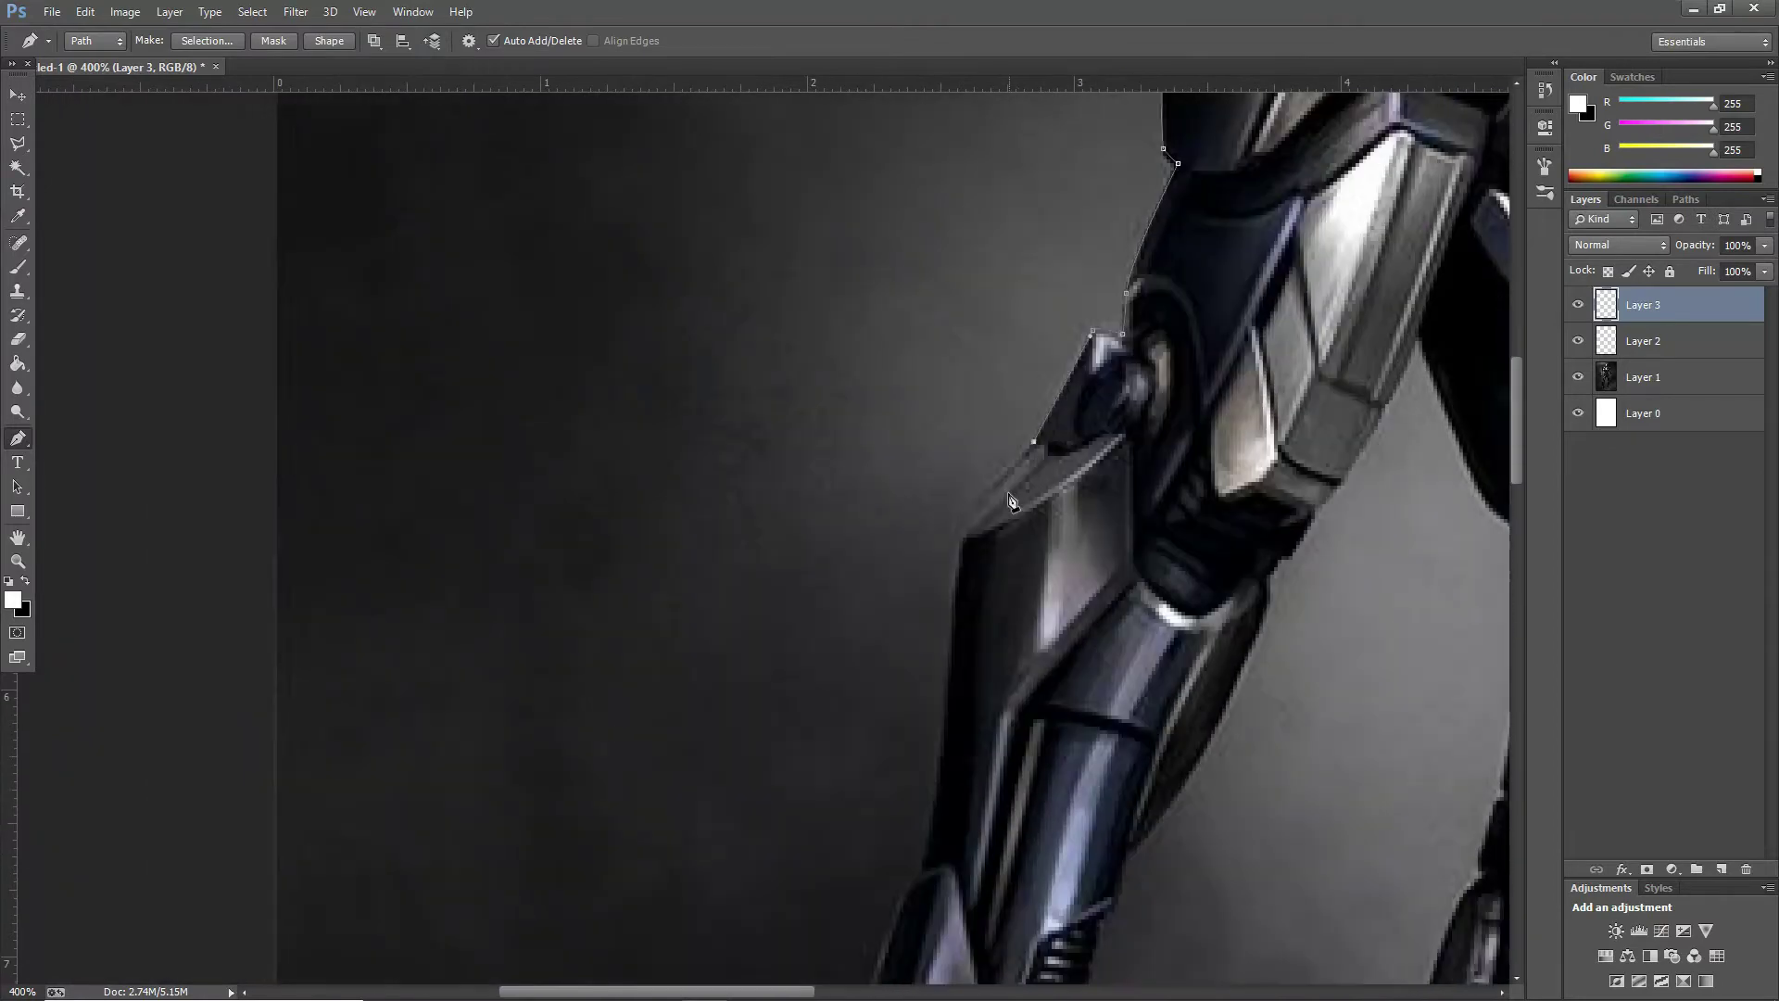
pyautogui.click(918, 876)
pyautogui.moveTo(918, 876); pyautogui.dragTo(934, 252)
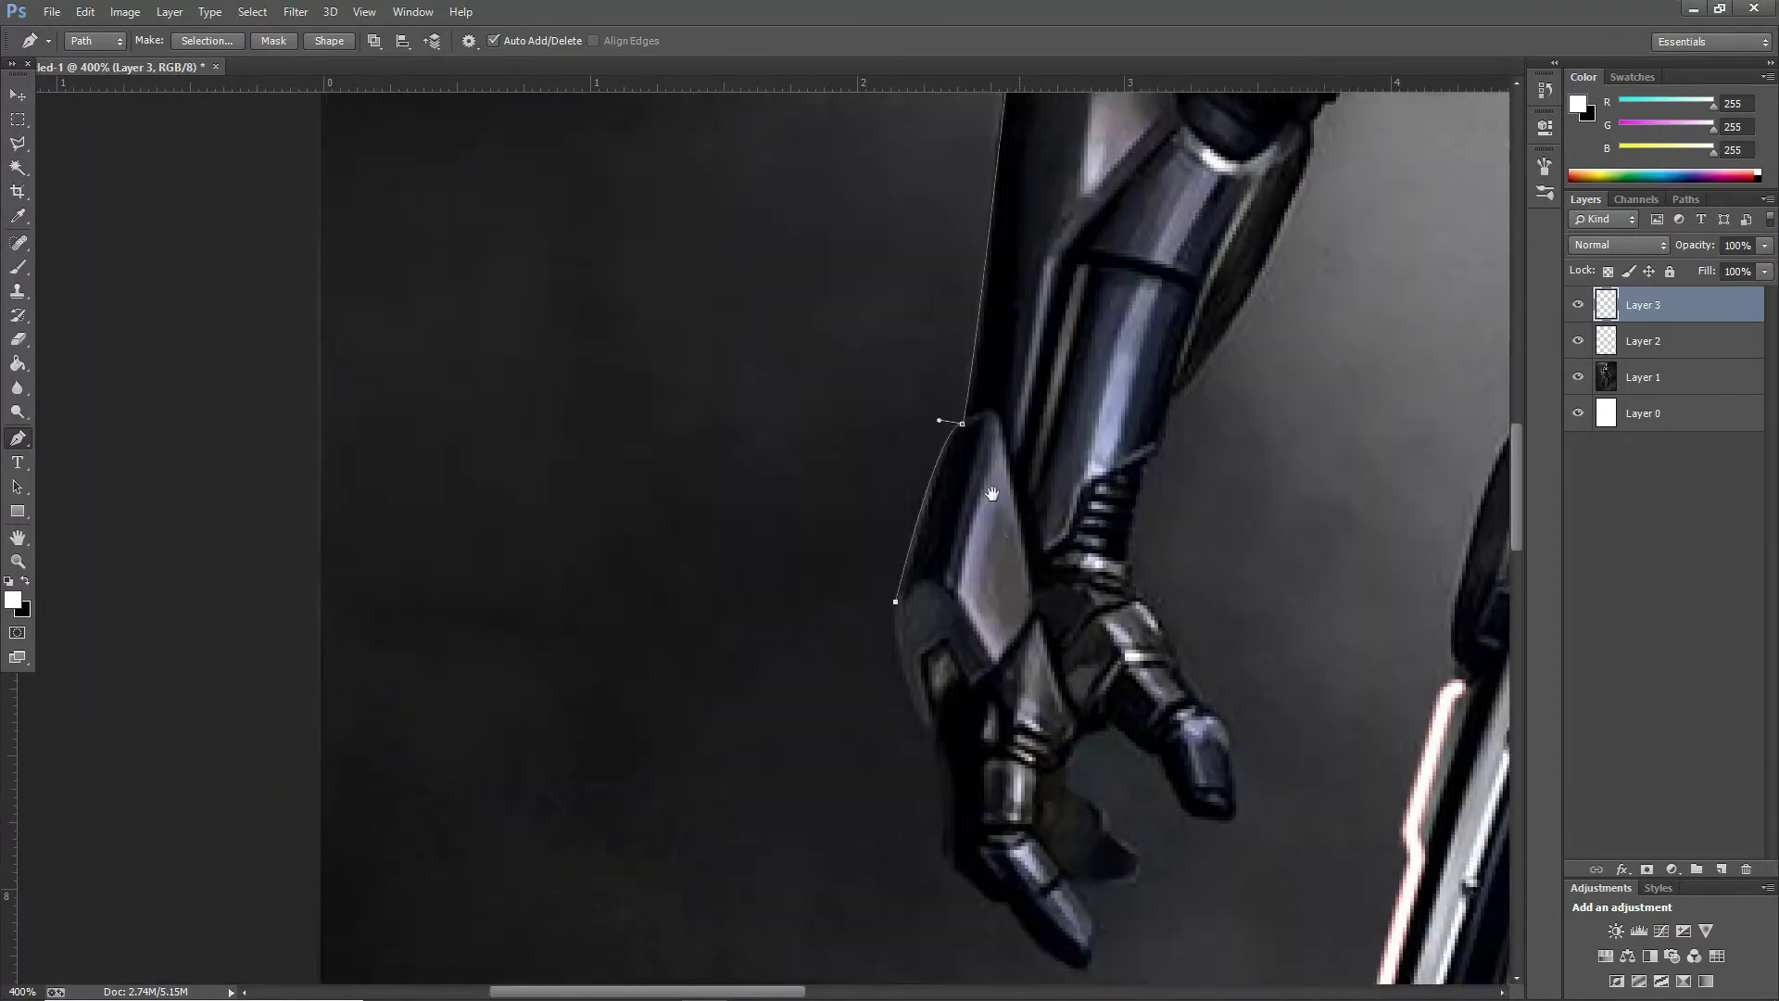
pyautogui.click(867, 430)
pyautogui.moveTo(904, 564); pyautogui.dragTo(934, 581)
pyautogui.scroll(-1, 898, 626)
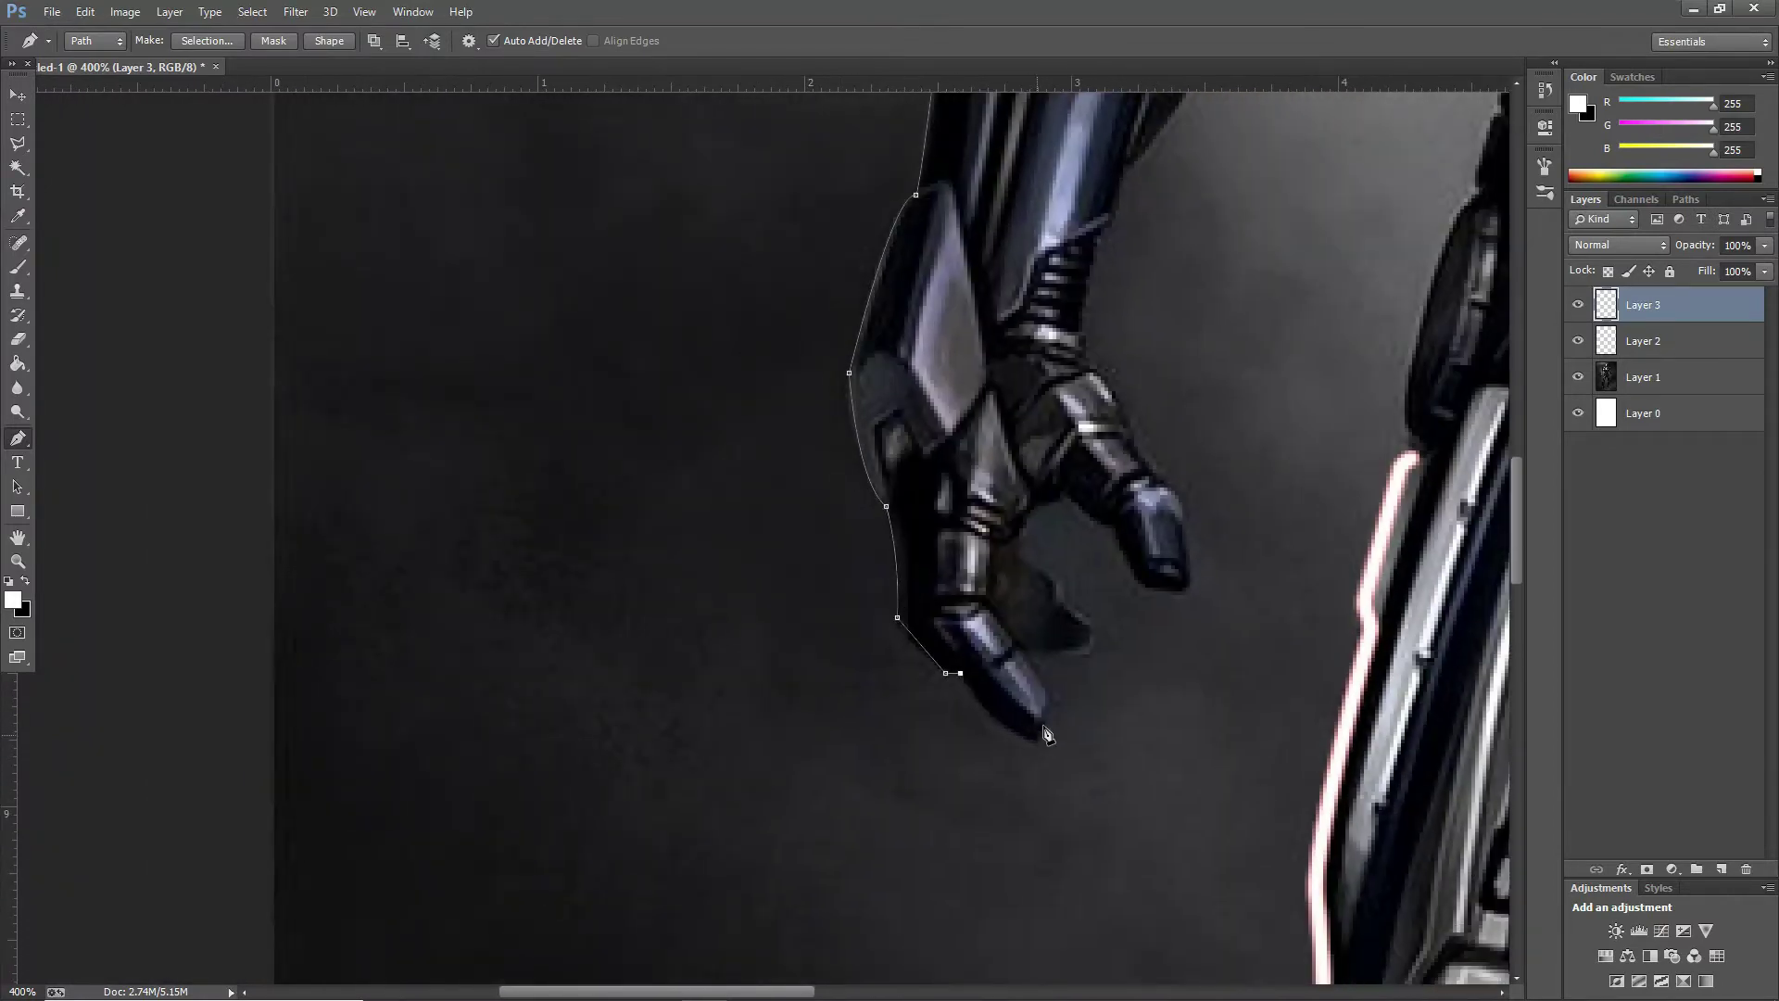
# Step: End the arm path at the fingertip and stroke it in white
pyautogui.rightClick(980, 574)
pyautogui.click(1019, 704)
pyautogui.click(1016, 334)
pyautogui.scroll(-3, 1040, 448)
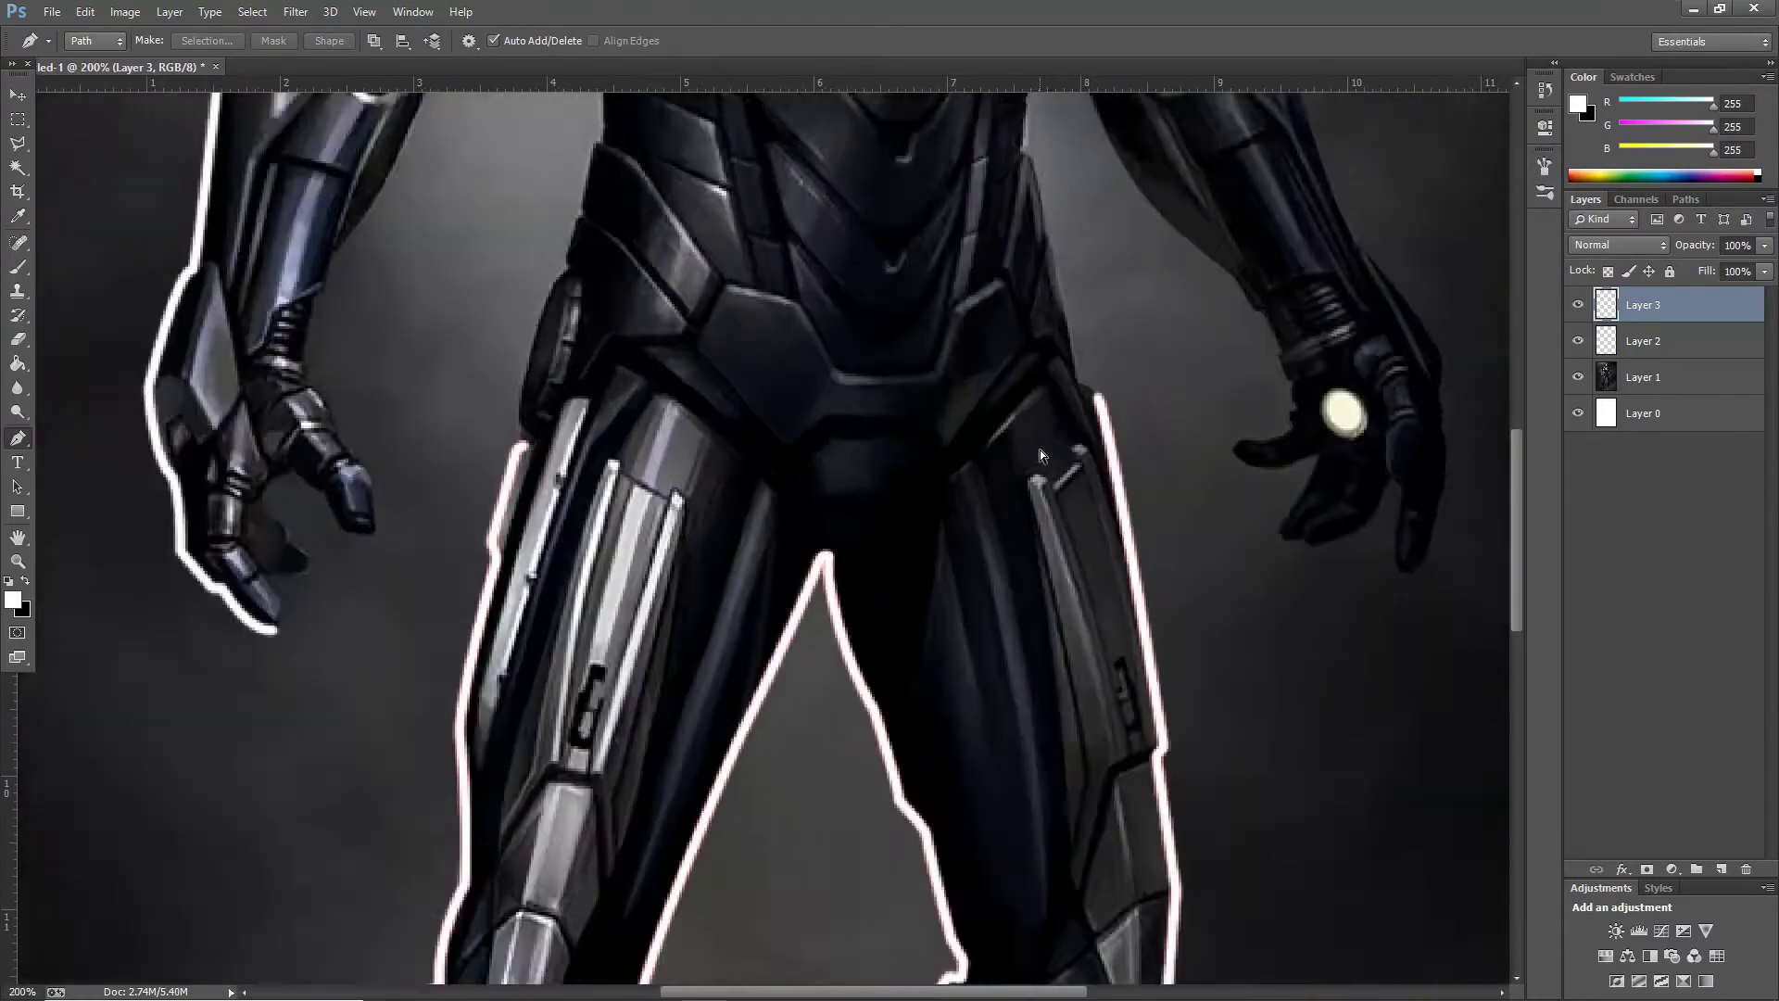
pyautogui.scroll(3, 1042, 660)
pyautogui.scroll(-5, 1025, 653)
pyautogui.scroll(3, 1026, 653)
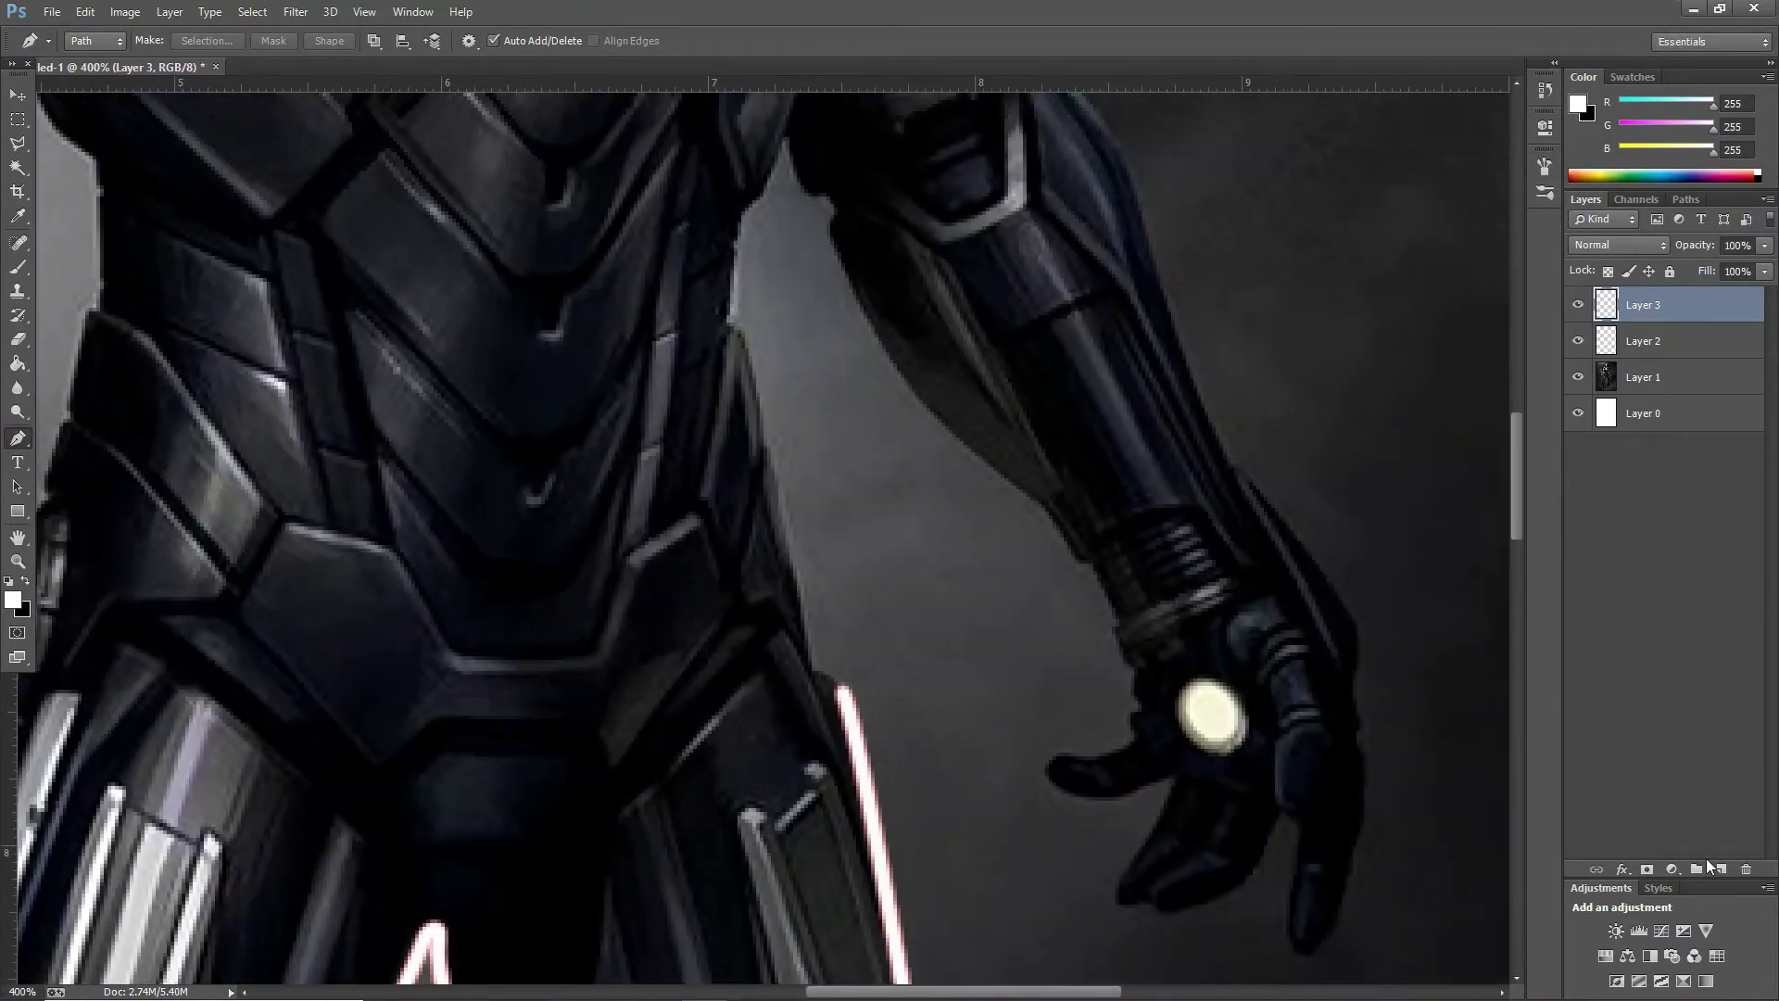
# Step: On new Layer 4, trace a path down the right-side arm, wrist and thumb
pyautogui.hotkey('ctrl', 'shift', 'alt', 'n')
pyautogui.click(784, 244)
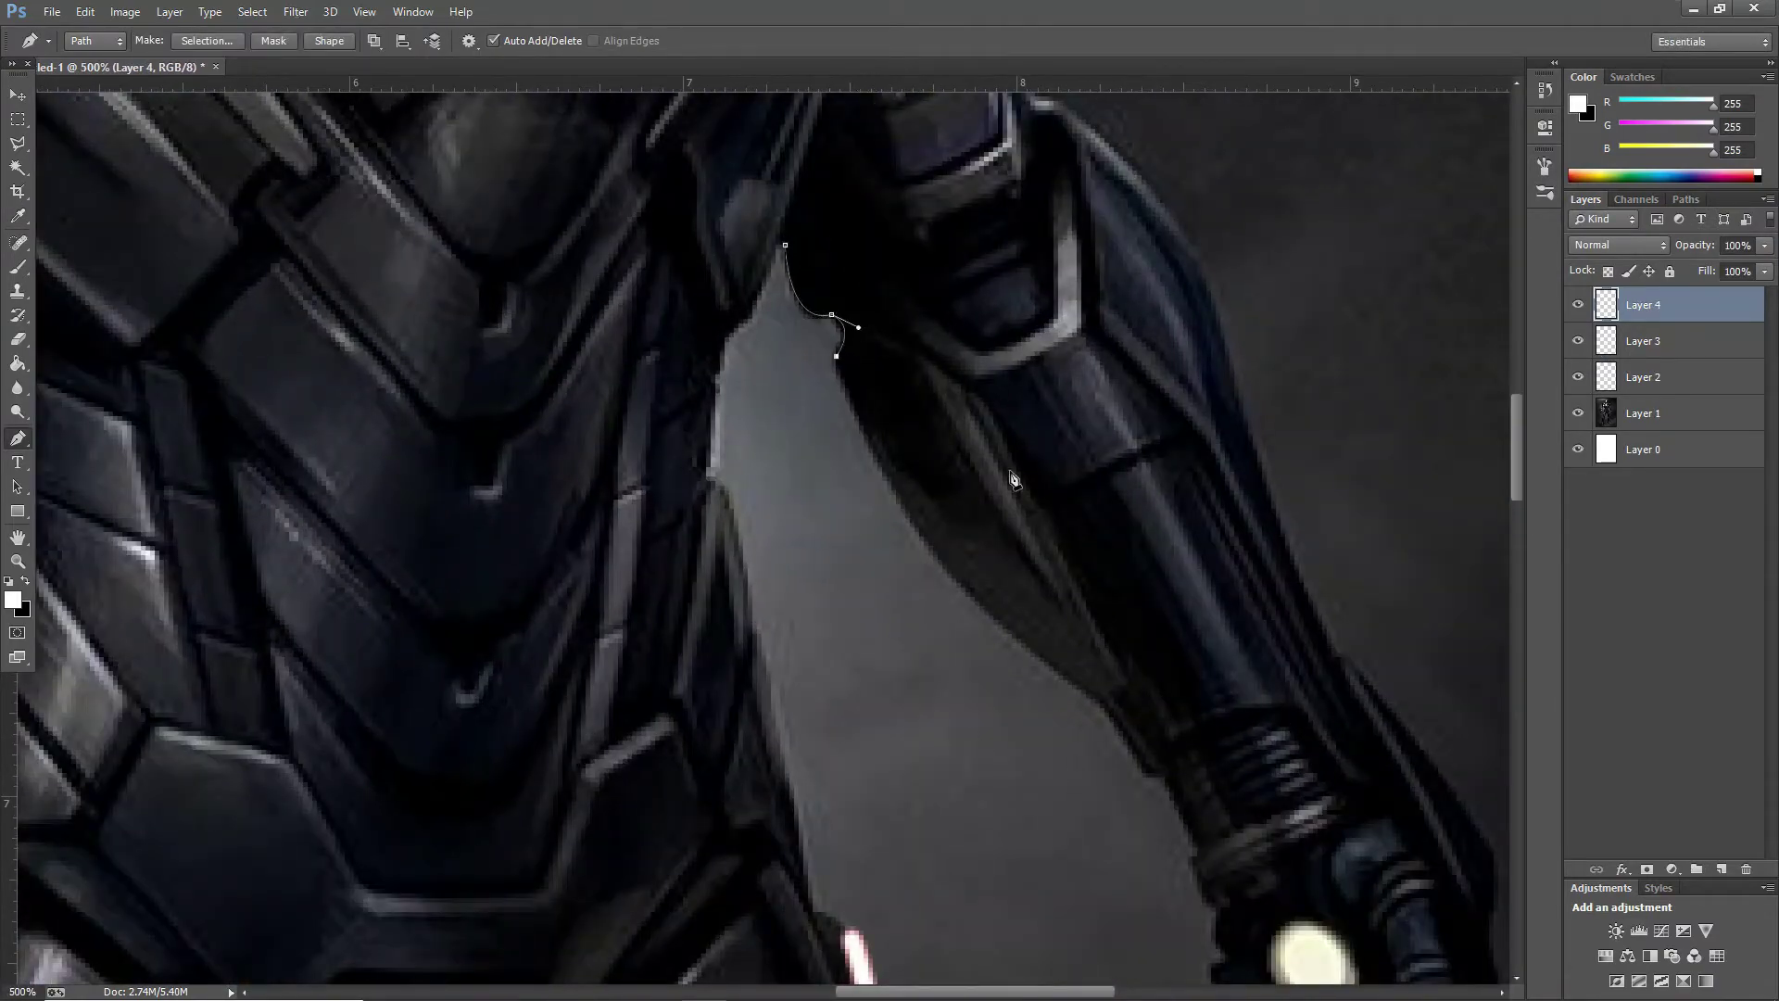
pyautogui.scroll(-2, 1014, 479)
pyautogui.moveTo(1039, 586); pyautogui.dragTo(1070, 587)
pyautogui.scroll(-5, 1070, 587)
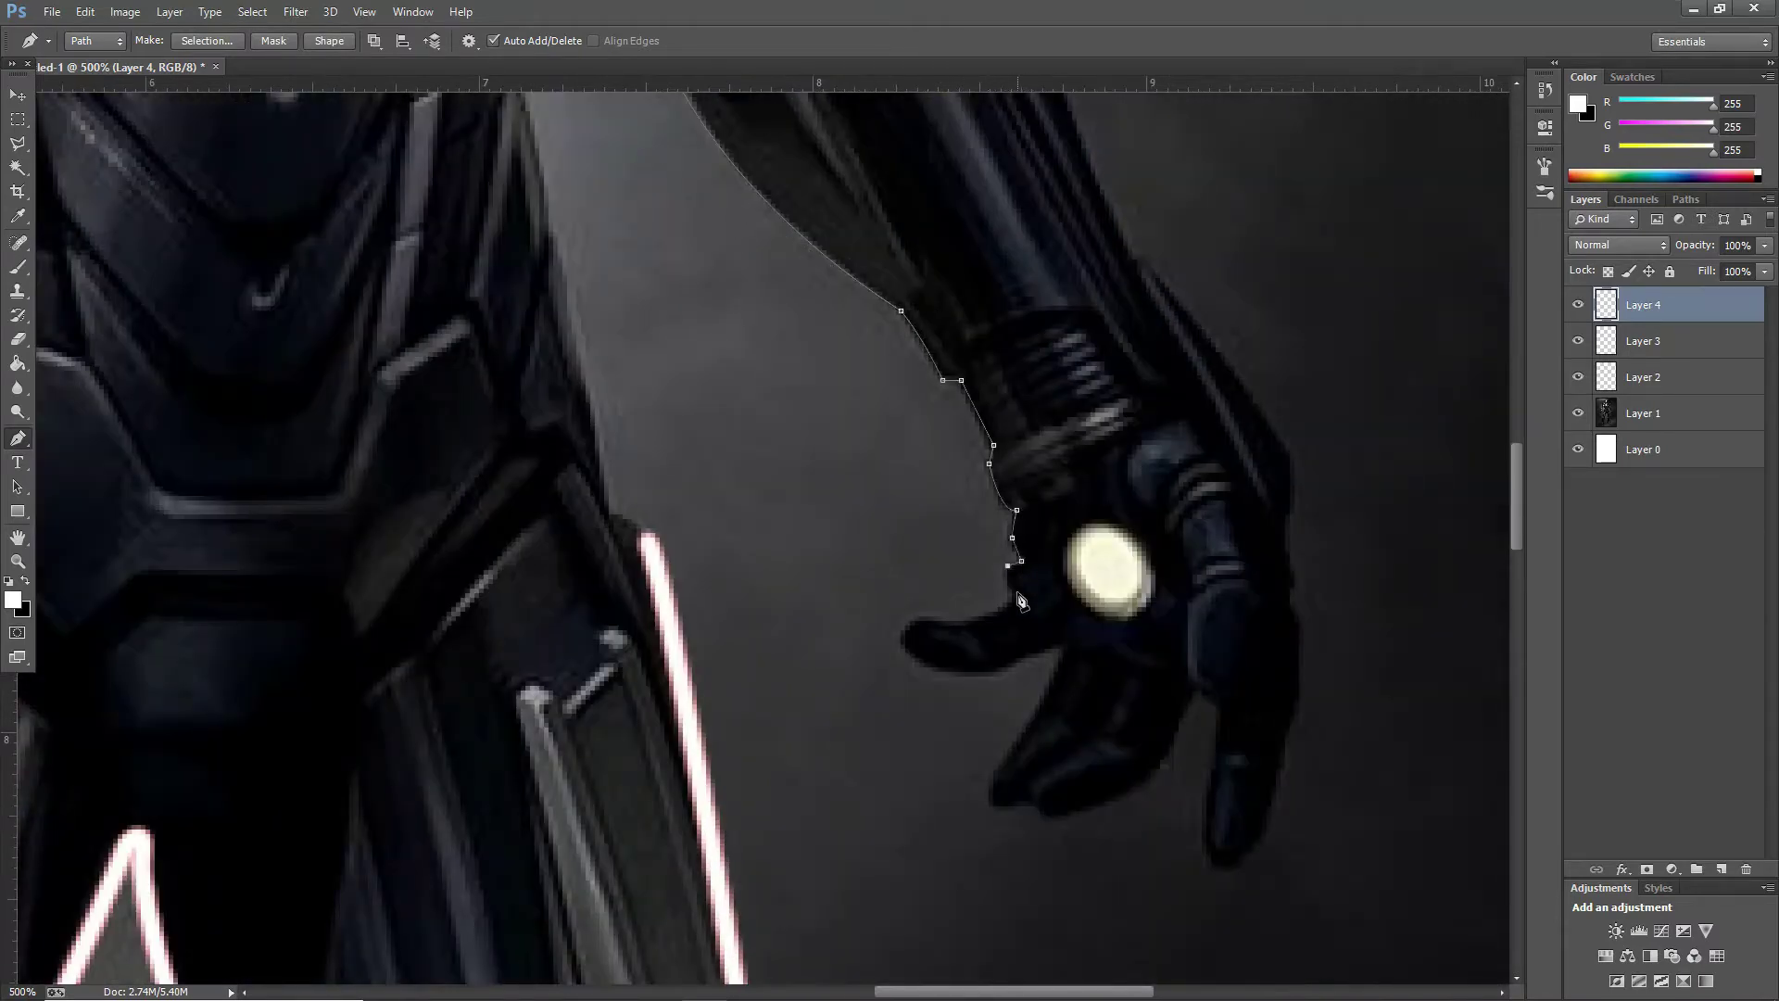
pyautogui.moveTo(978, 673); pyautogui.dragTo(899, 583)
pyautogui.moveTo(863, 581); pyautogui.dragTo(917, 594)
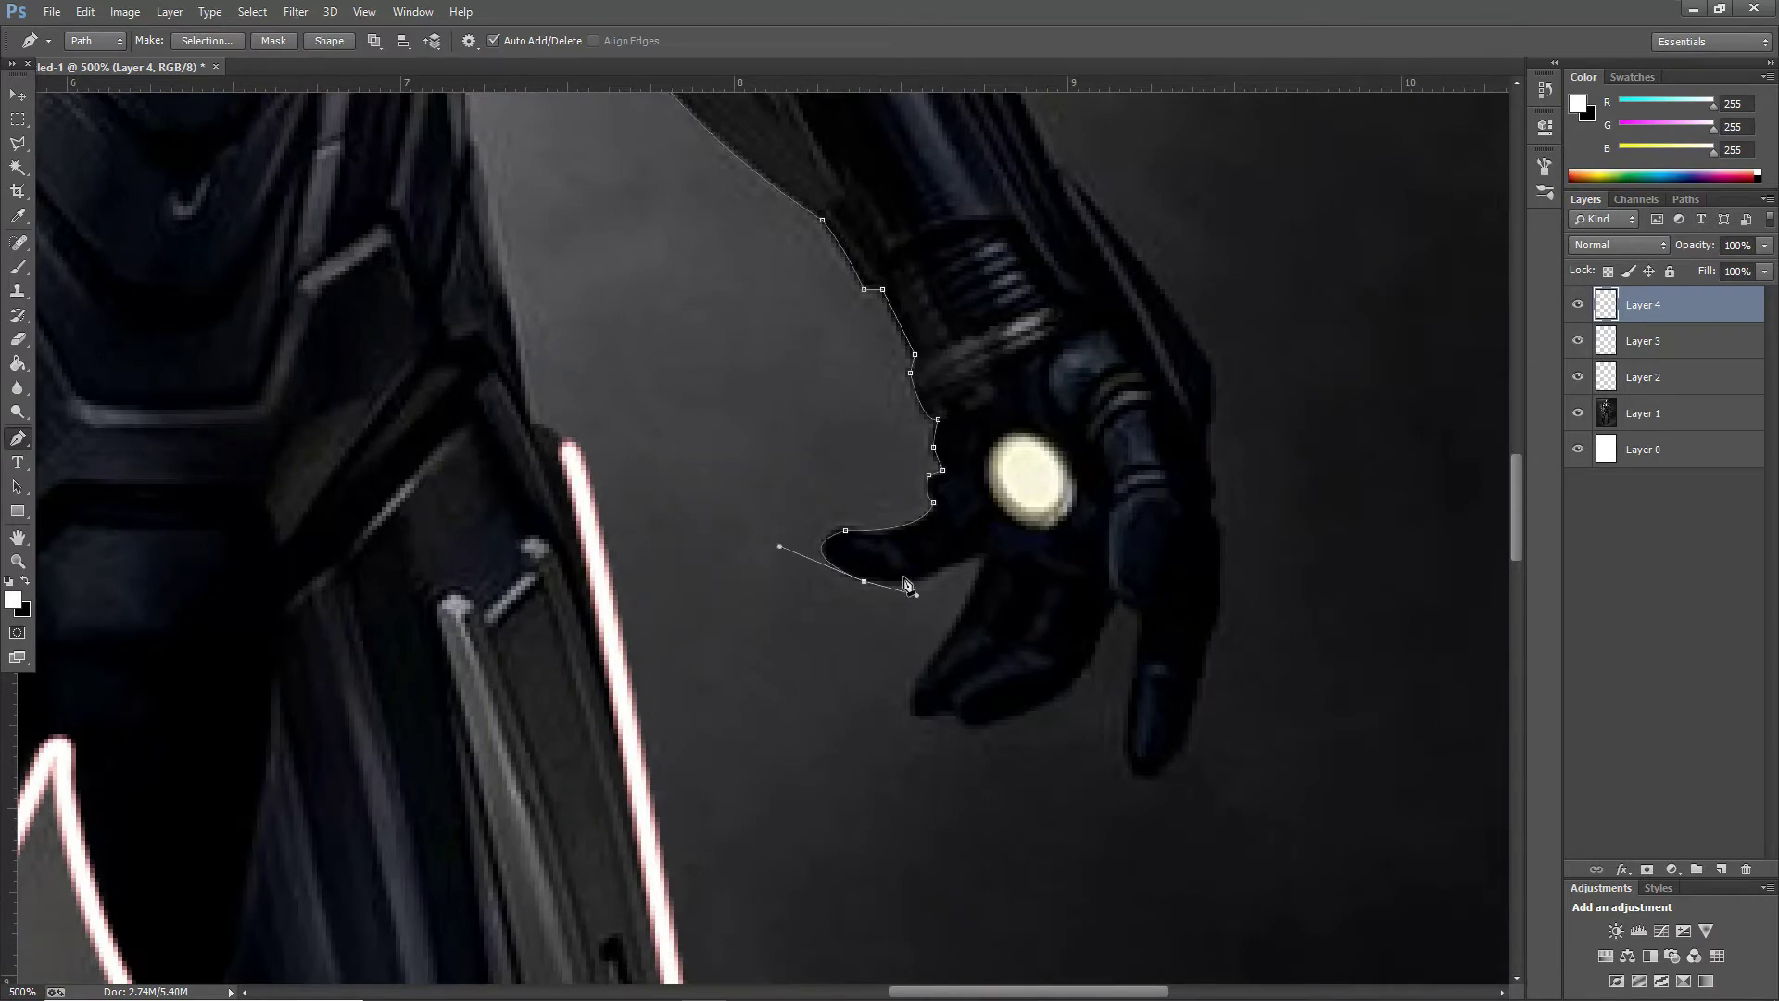
pyautogui.click(986, 558)
pyautogui.moveTo(941, 697); pyautogui.dragTo(897, 754)
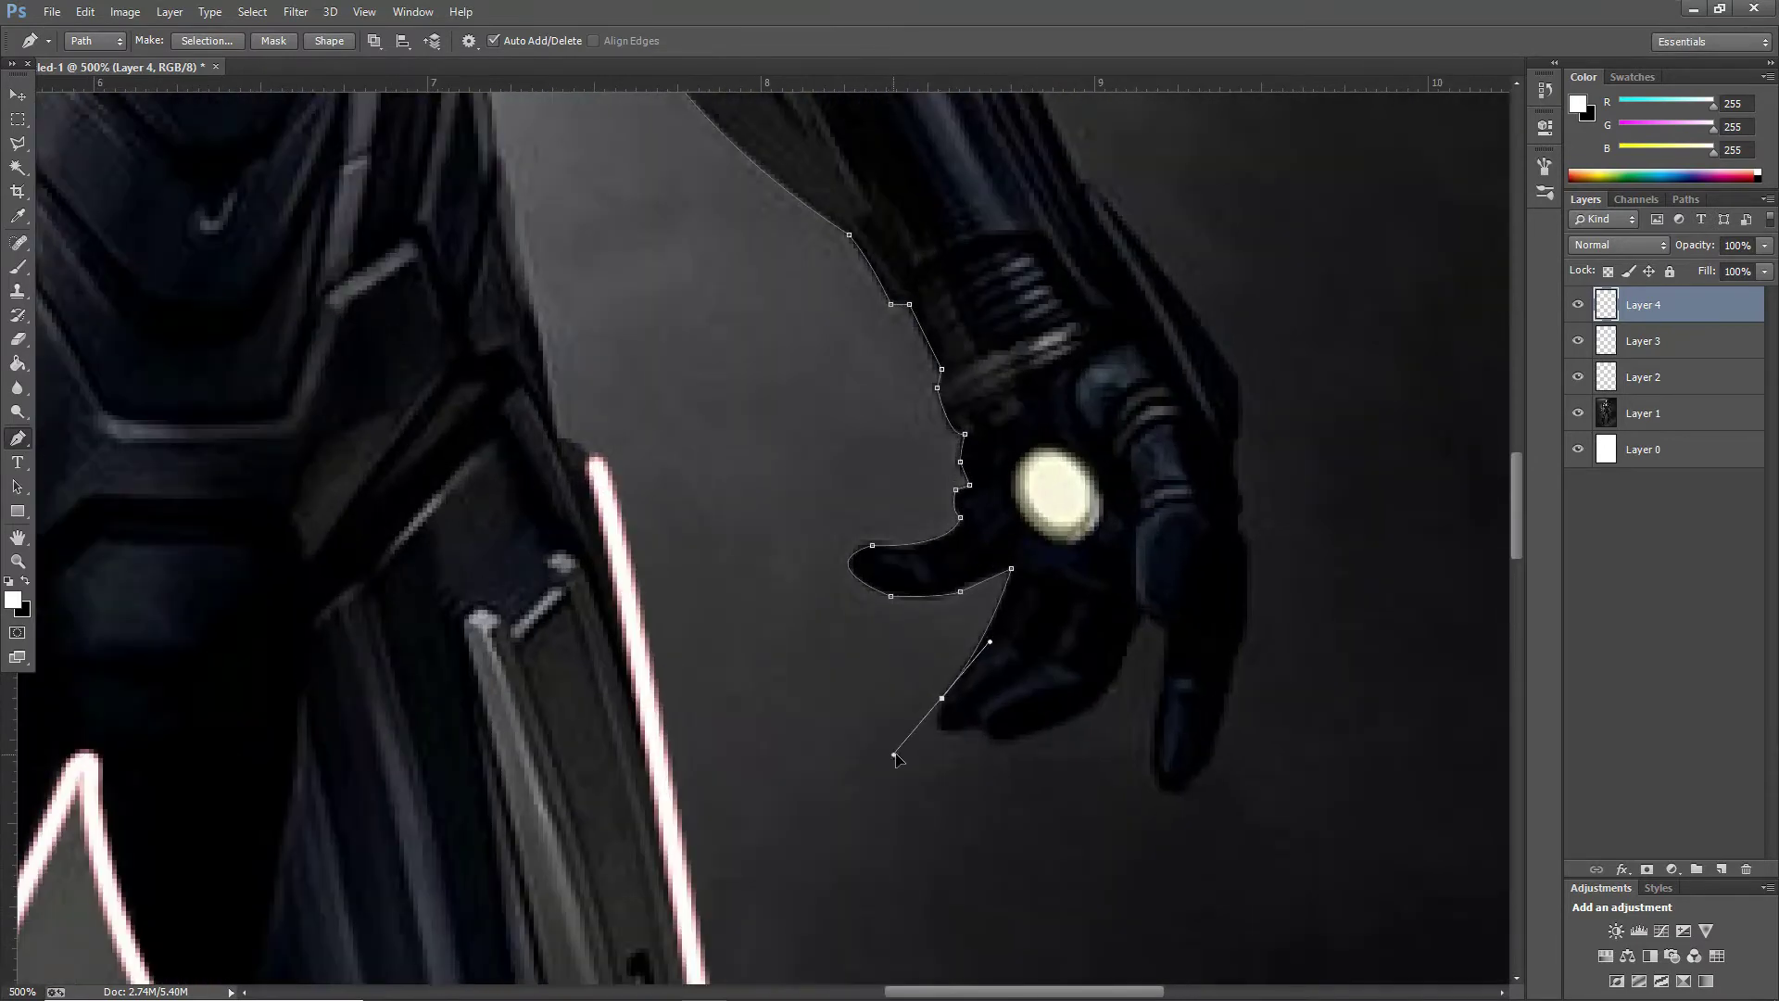
# Step: Stroke the right-arm path in white, delete the path, and add empty Layer 5
pyautogui.rightClick(968, 442)
pyautogui.click(1047, 569)
pyautogui.click(1013, 330)
pyautogui.rightClick(1016, 333)
pyautogui.click(1071, 359)
pyautogui.hotkey('ctrl', '-')
pyautogui.hotkey('ctrl', '-')
pyautogui.hotkey('ctrl', '-')
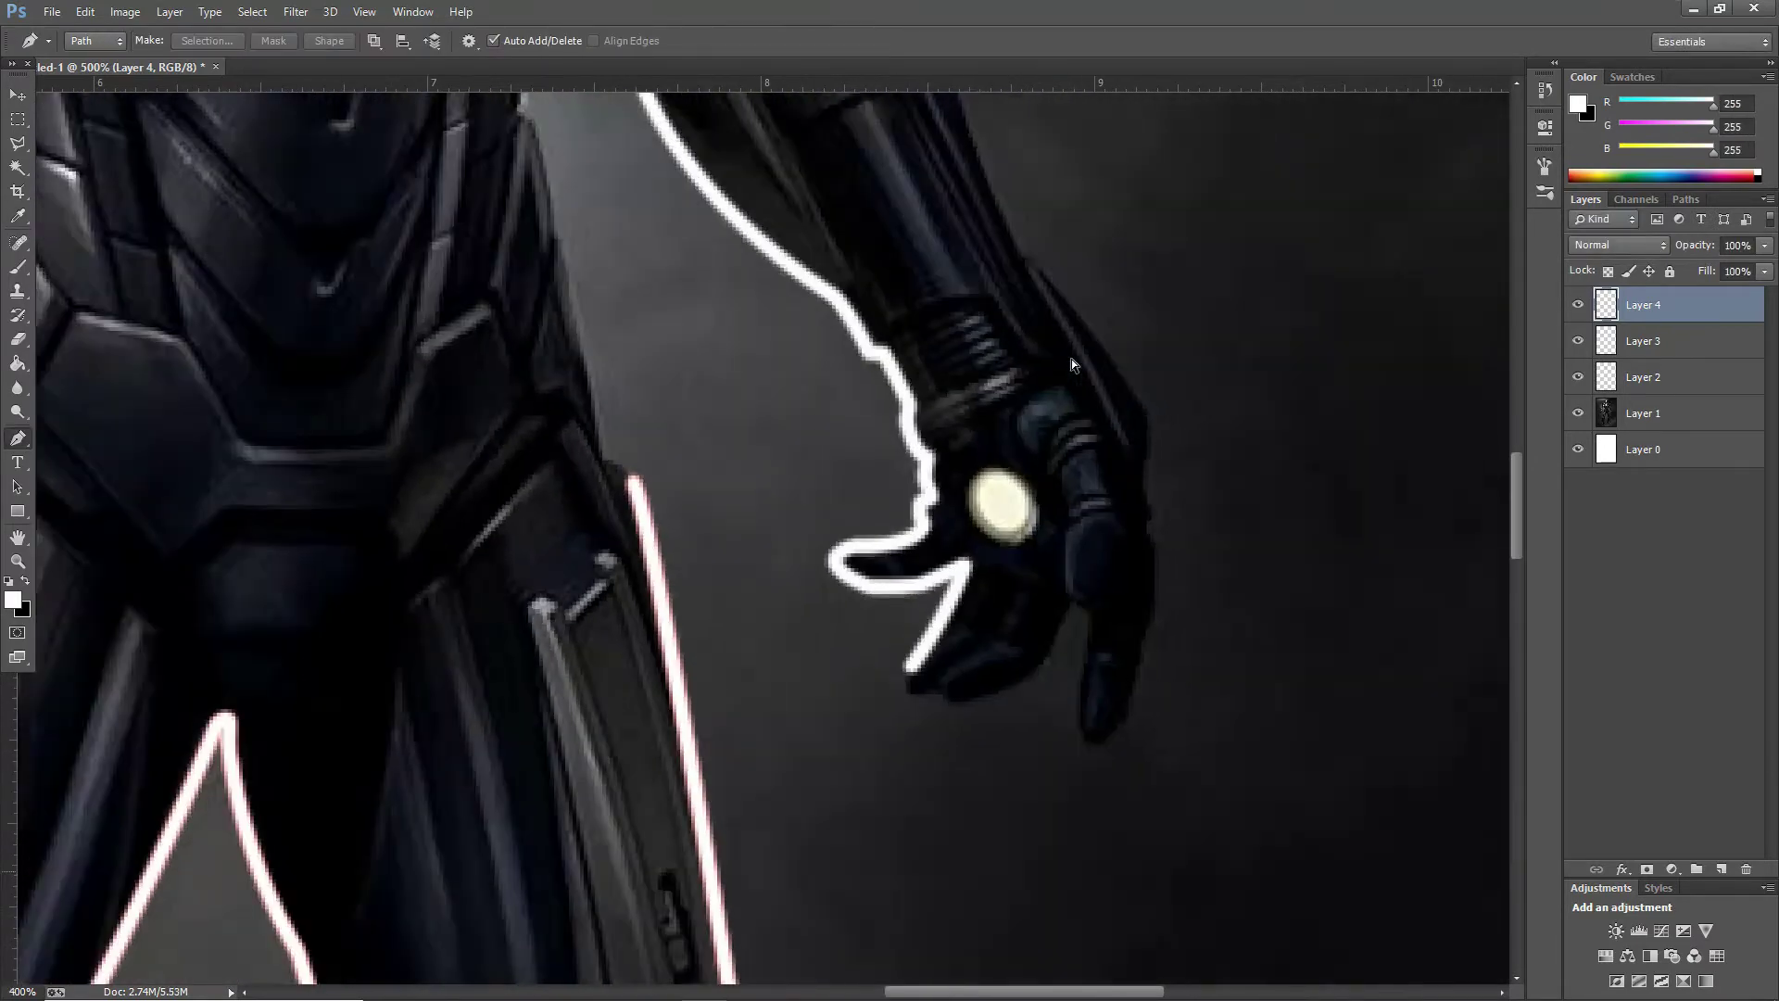
pyautogui.hotkey('ctrl', '-')
pyautogui.hotkey('ctrl', '-')
pyautogui.hotkey('ctrl', '-')
pyautogui.hotkey('ctrl', '+')
pyautogui.hotkey('ctrl', '+')
pyautogui.click(1721, 869)
# Step: Set a red foreground colour and check the brush blend-mode list without changing it
pyautogui.click(13, 600)
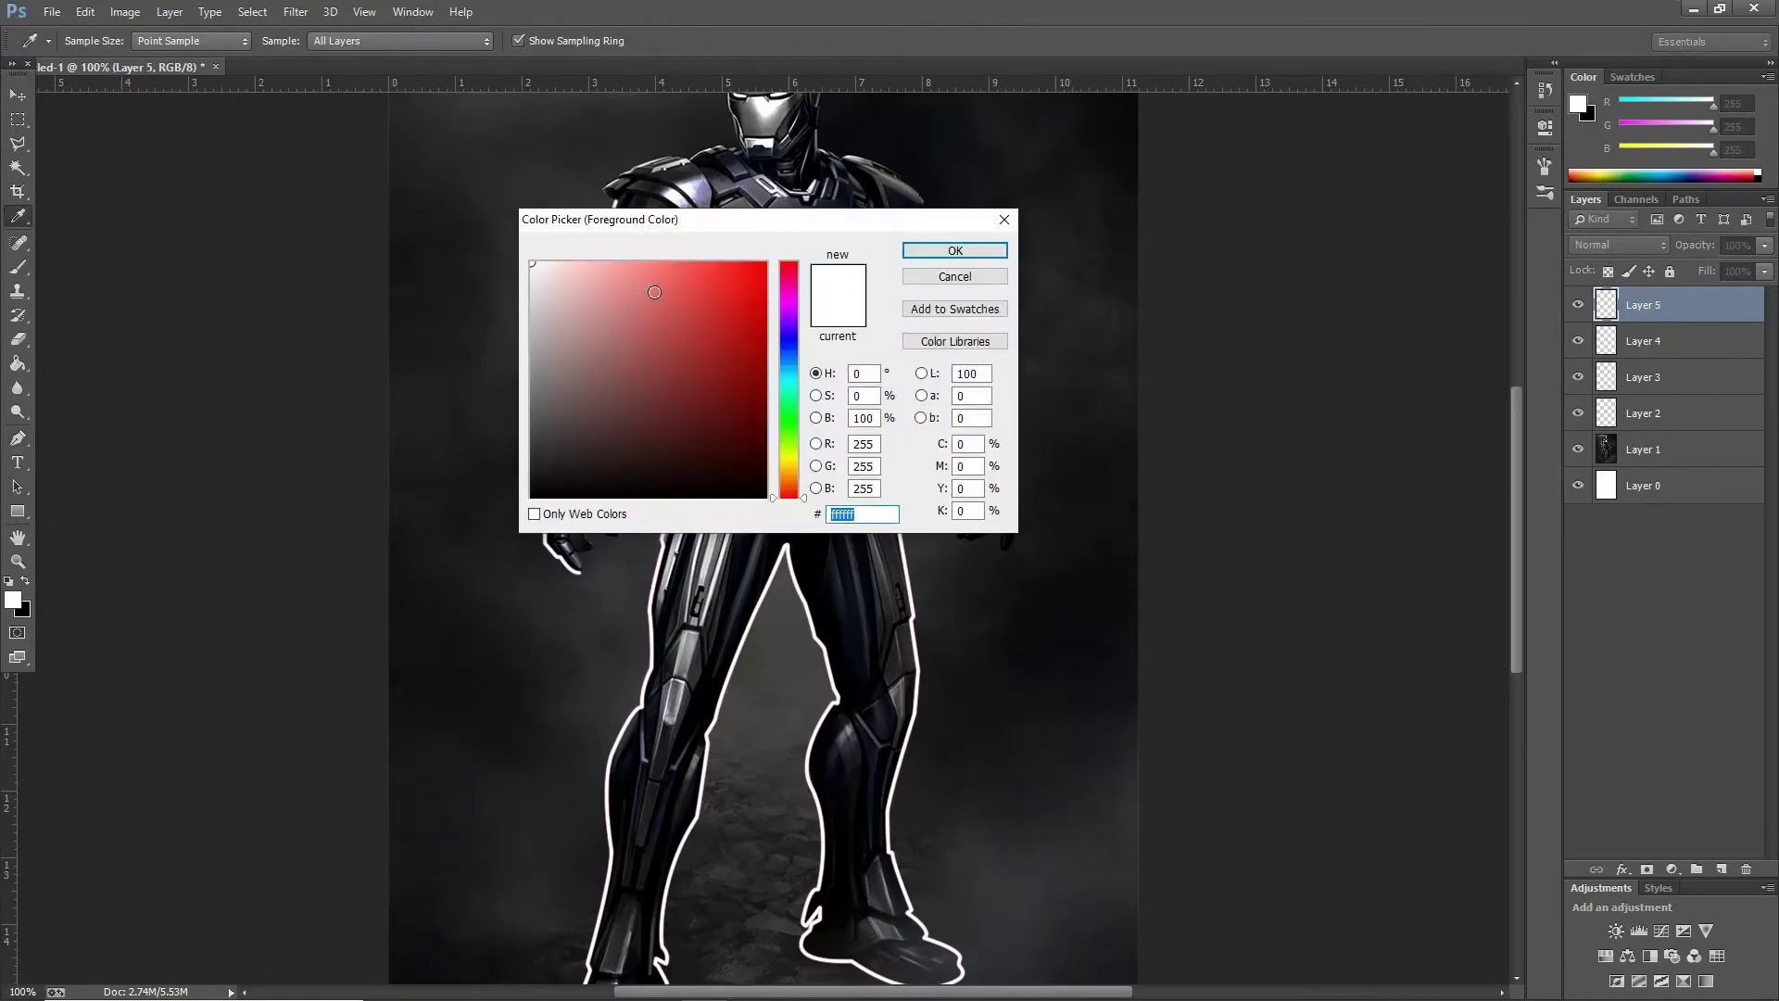
pyautogui.click(701, 275)
pyautogui.click(954, 250)
pyautogui.press('b')
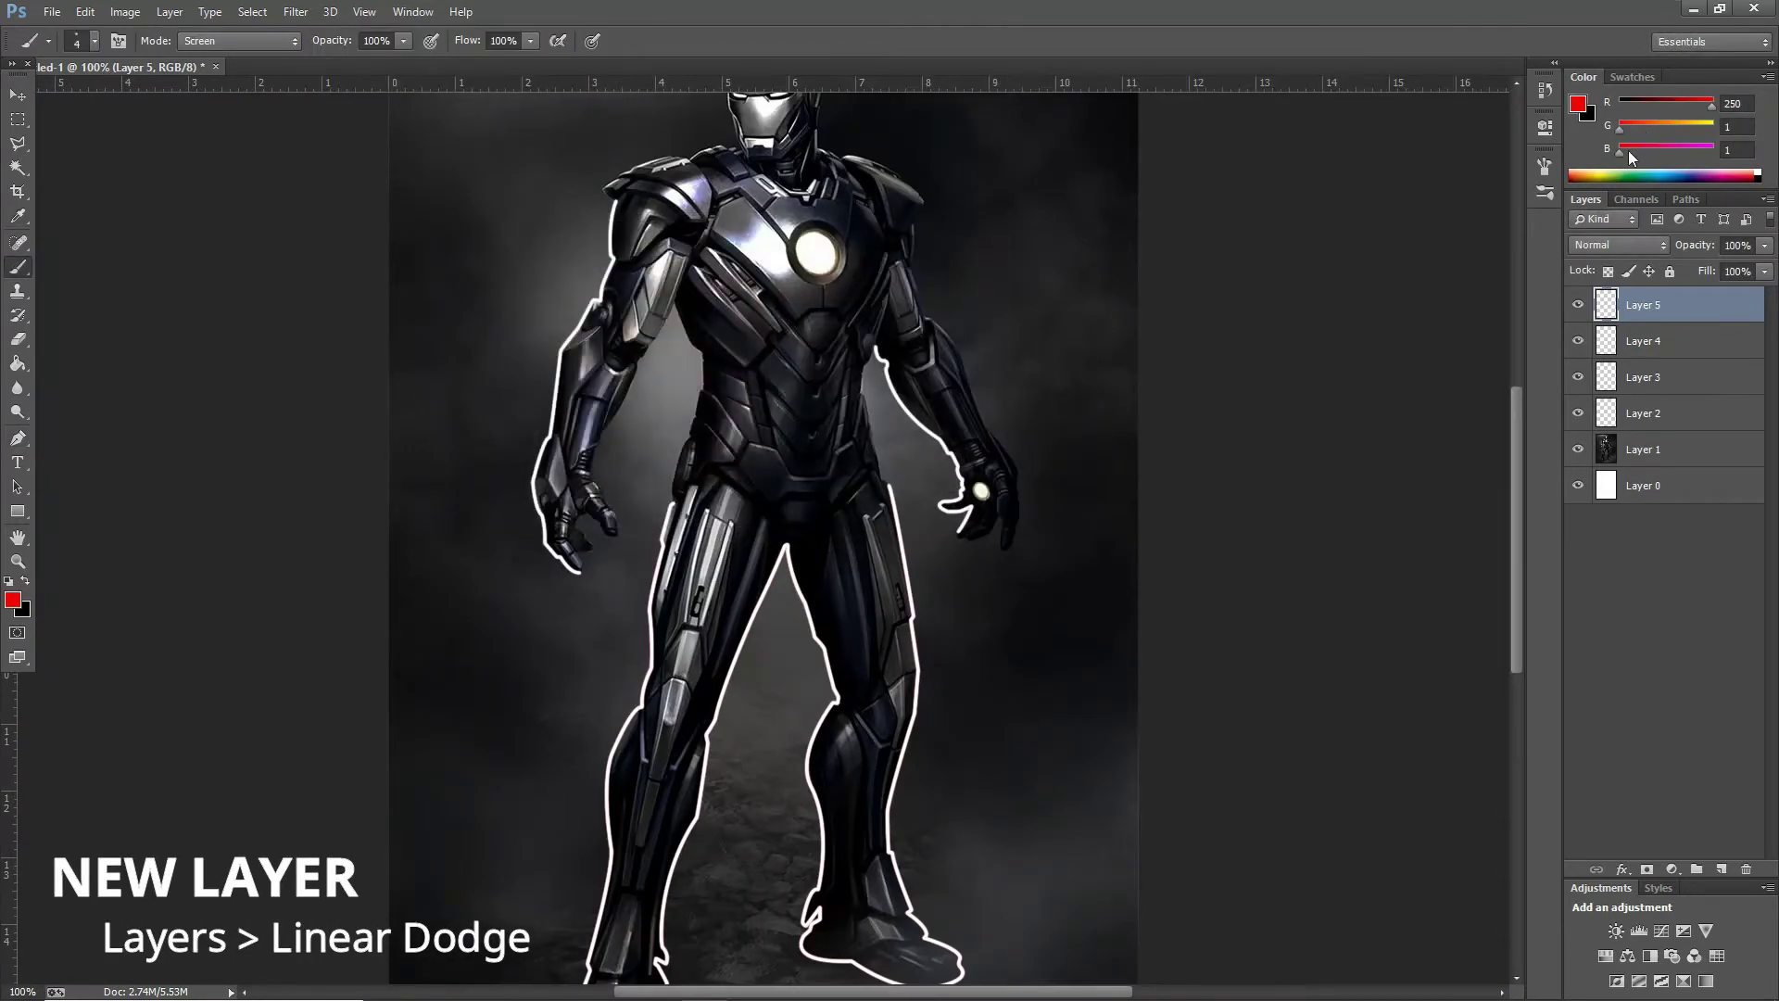
pyautogui.click(1649, 246)
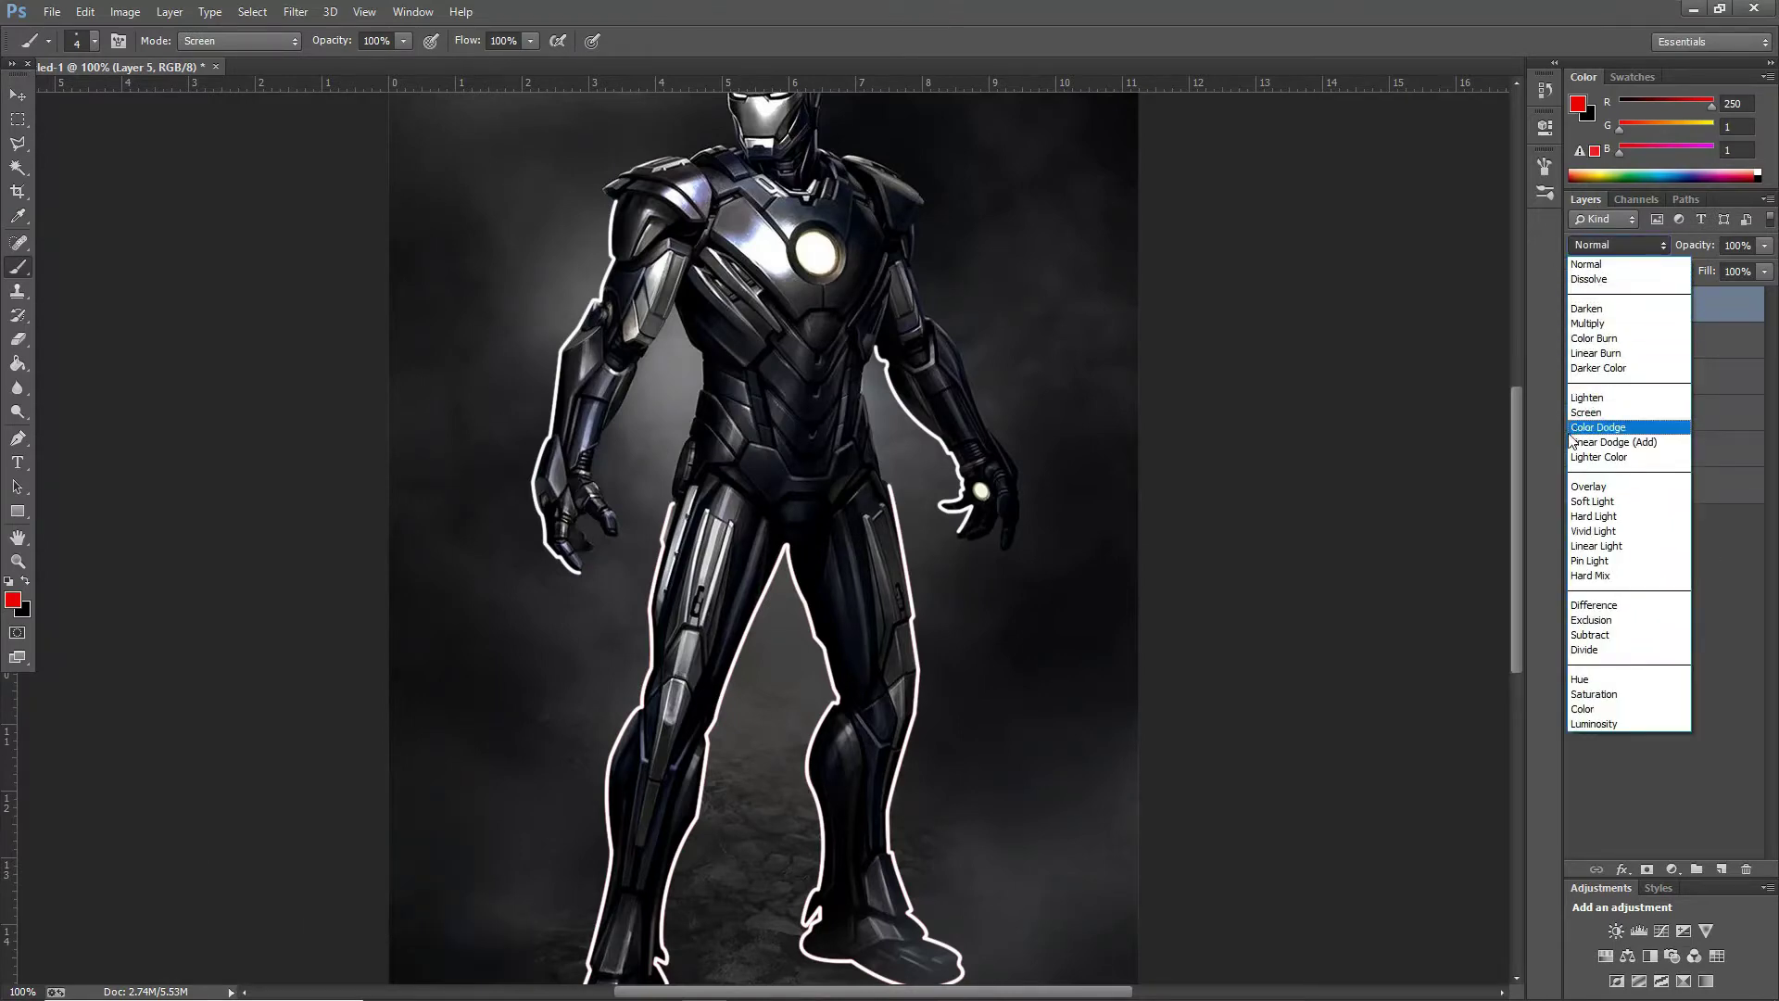
pyautogui.press('Escape')
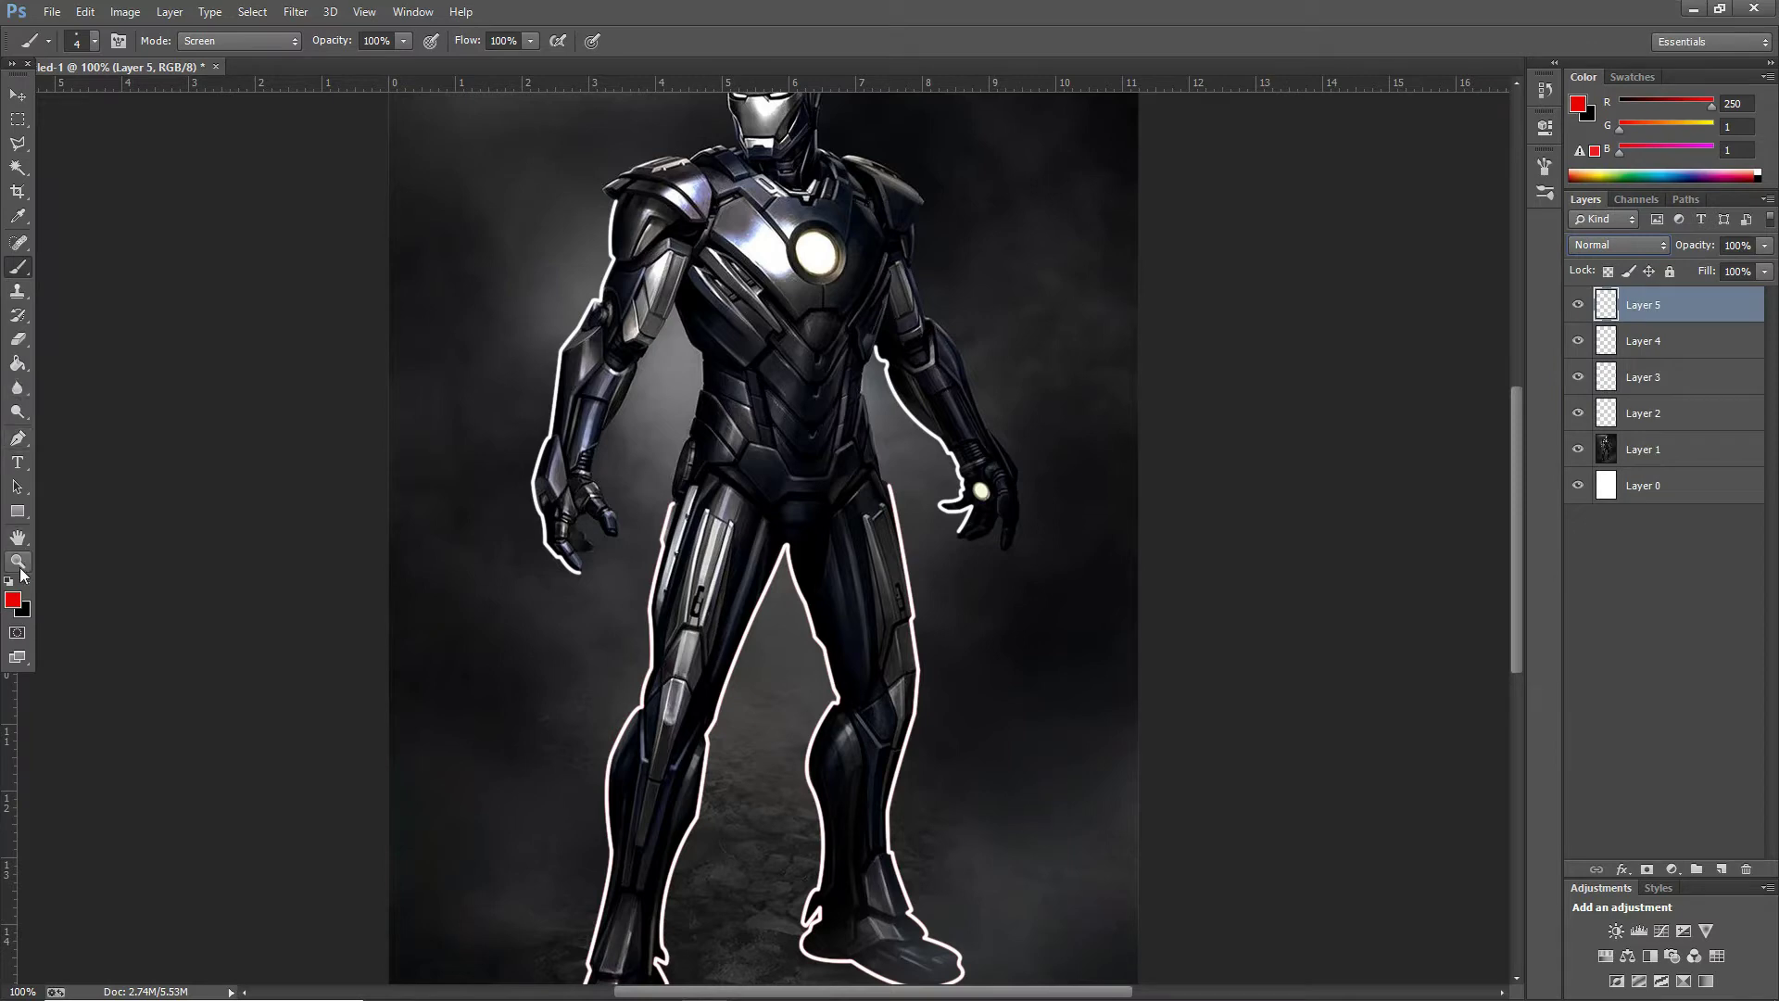
# Step: Change the foreground colour to magenta #fa01b1
pyautogui.click(18, 604)
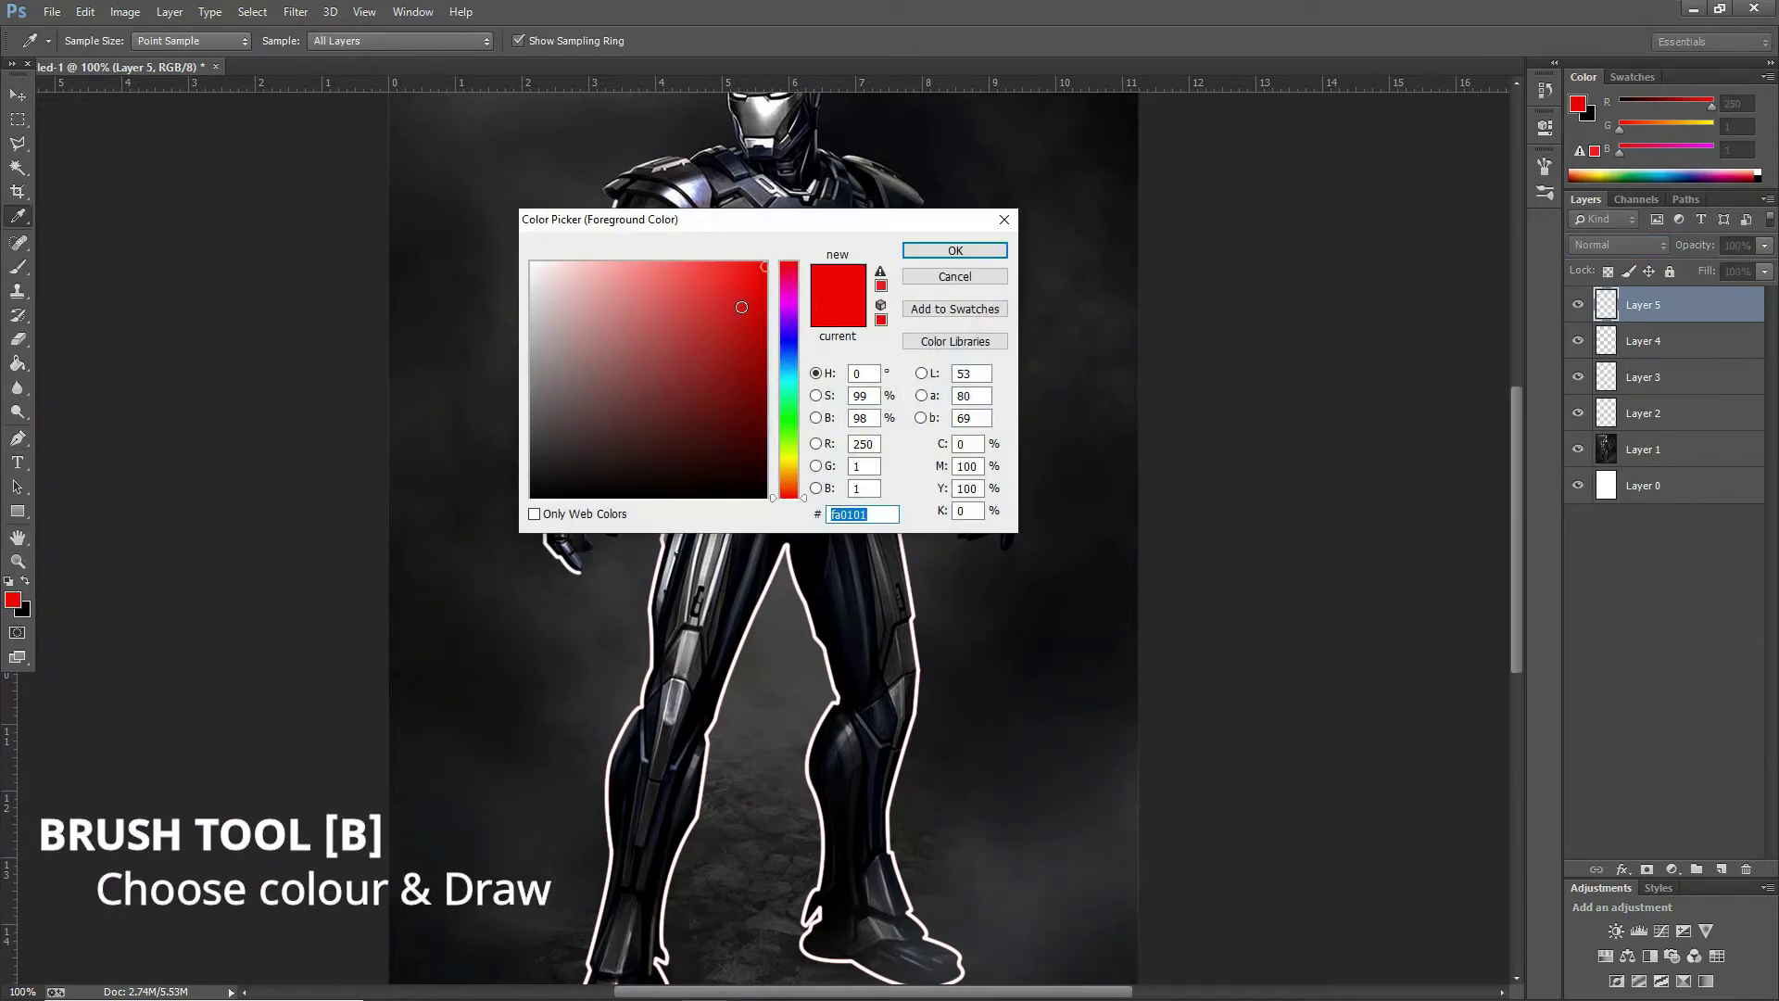
pyautogui.click(793, 293)
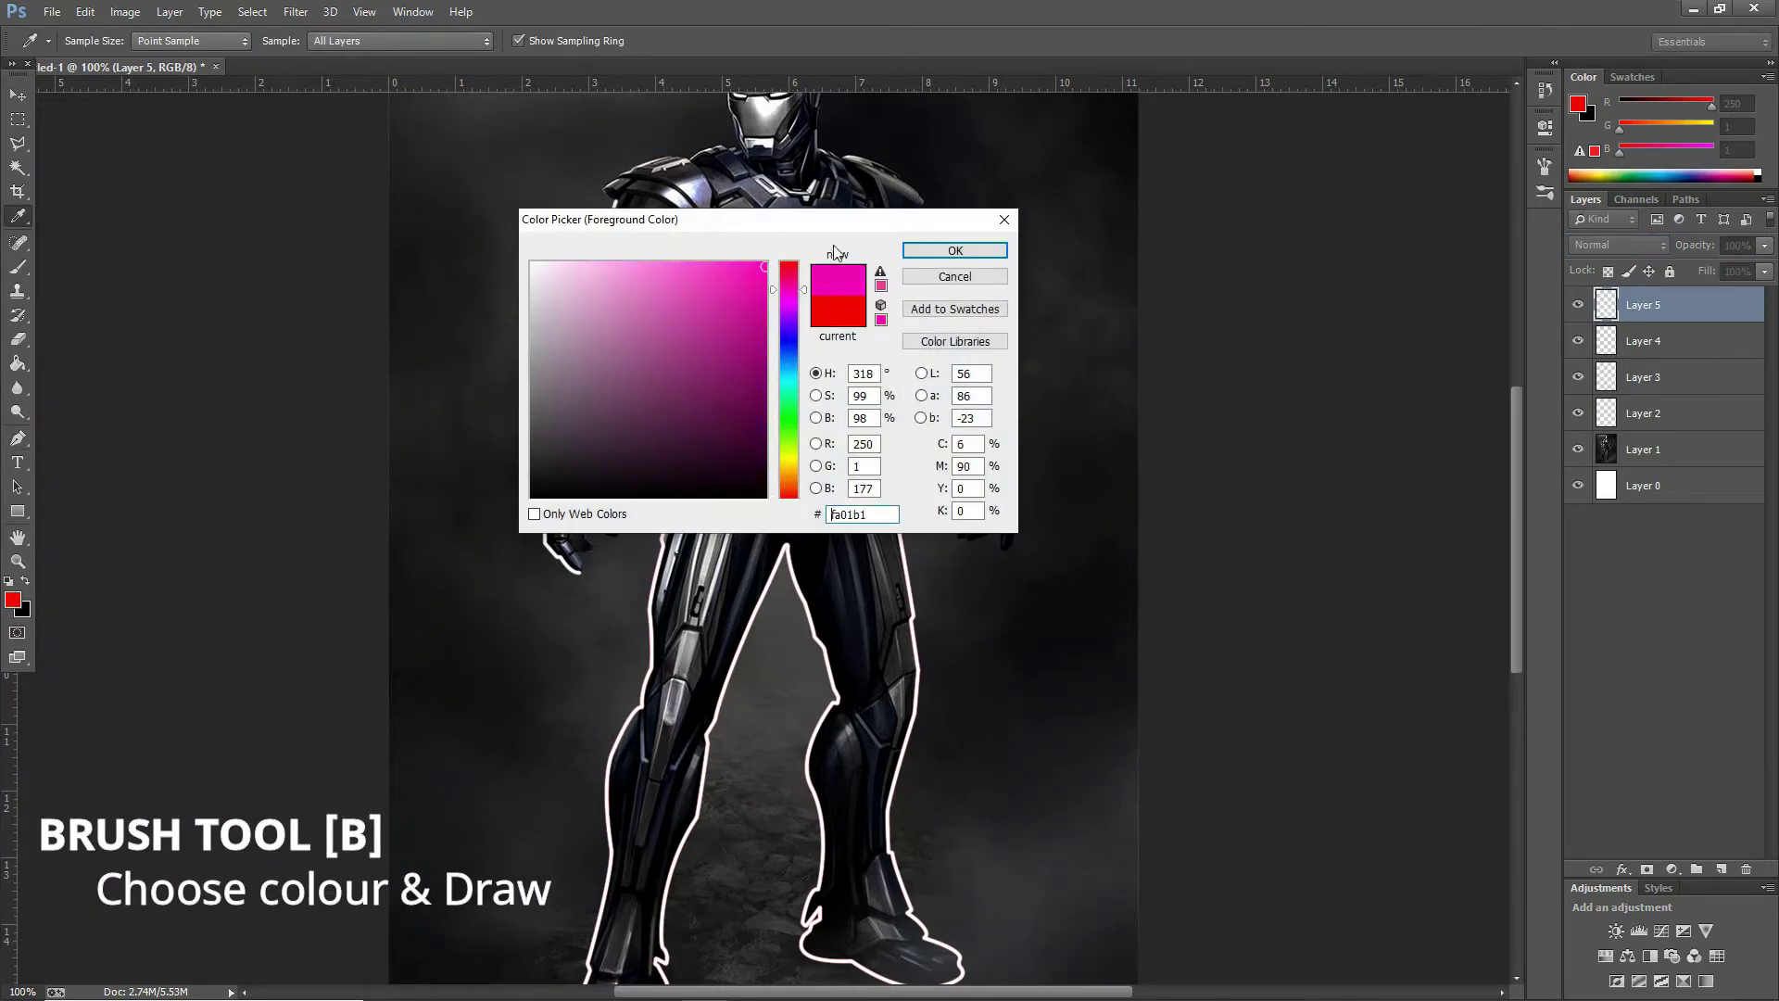
pyautogui.click(913, 259)
# Step: Select the Brush tool and set Layer 5's blend mode to Linear Dodge (Add)
pyautogui.press('b')
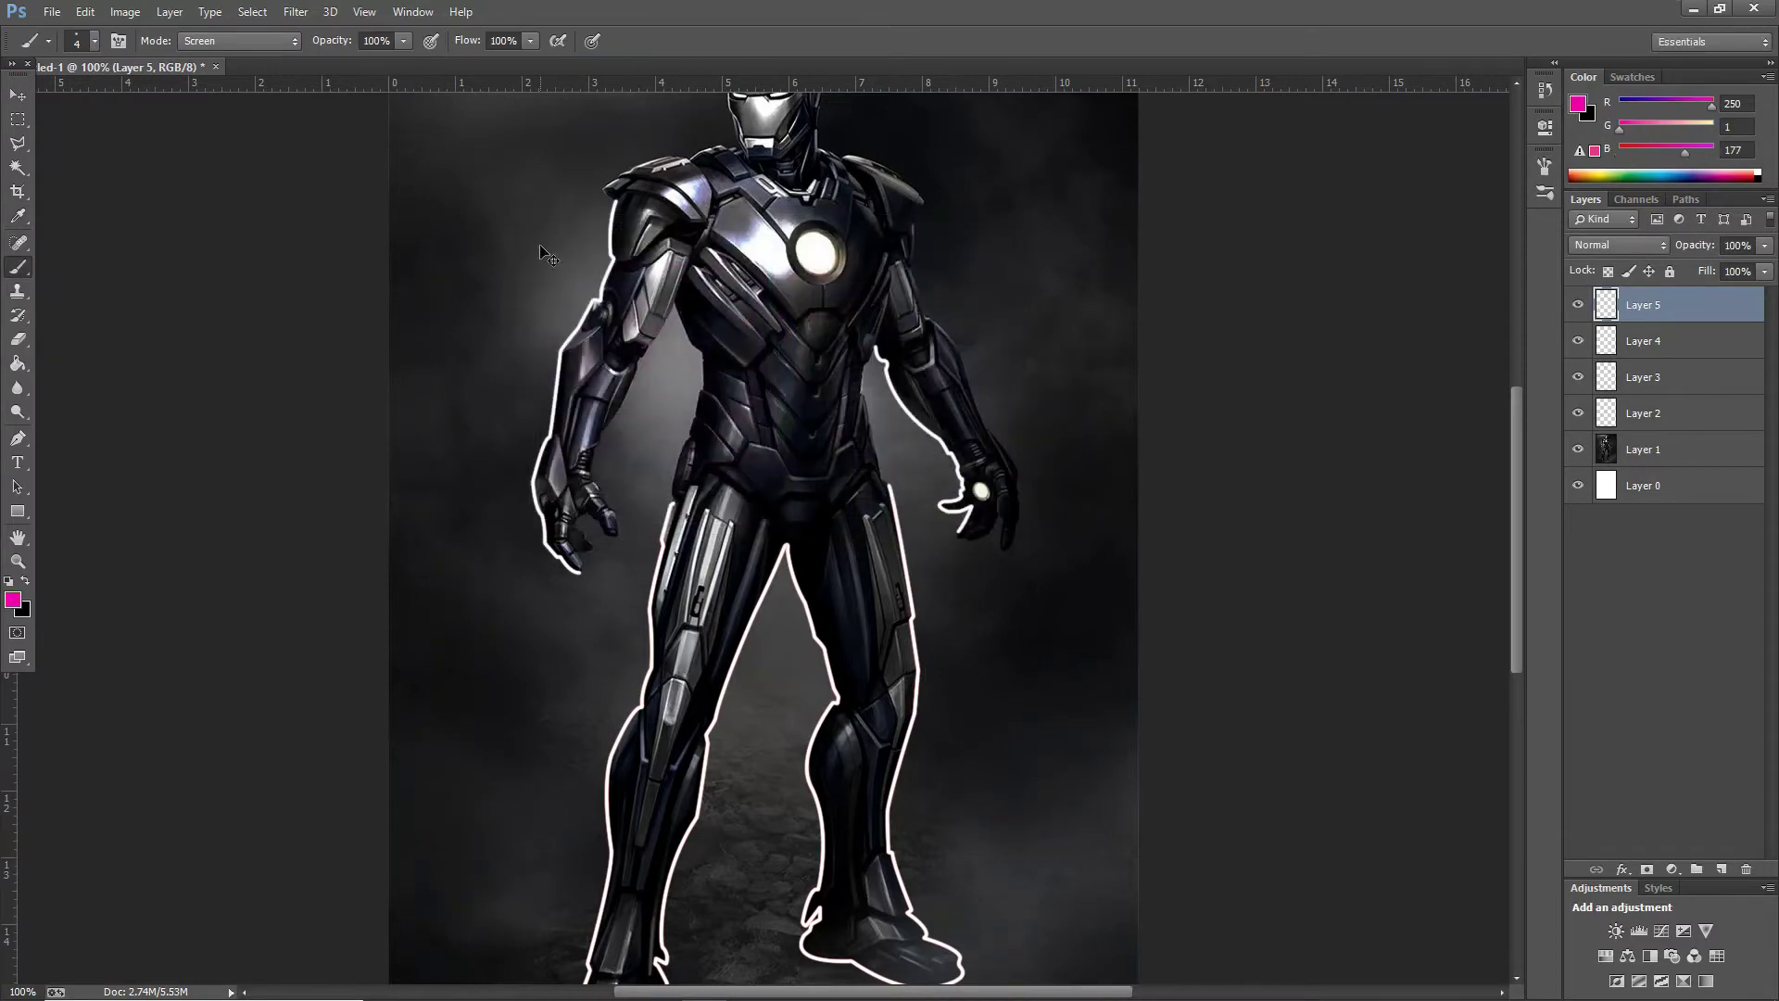
pyautogui.scroll(3, 542, 252)
pyautogui.scroll(2, 540, 263)
pyautogui.moveTo(540, 262); pyautogui.dragTo(602, 372)
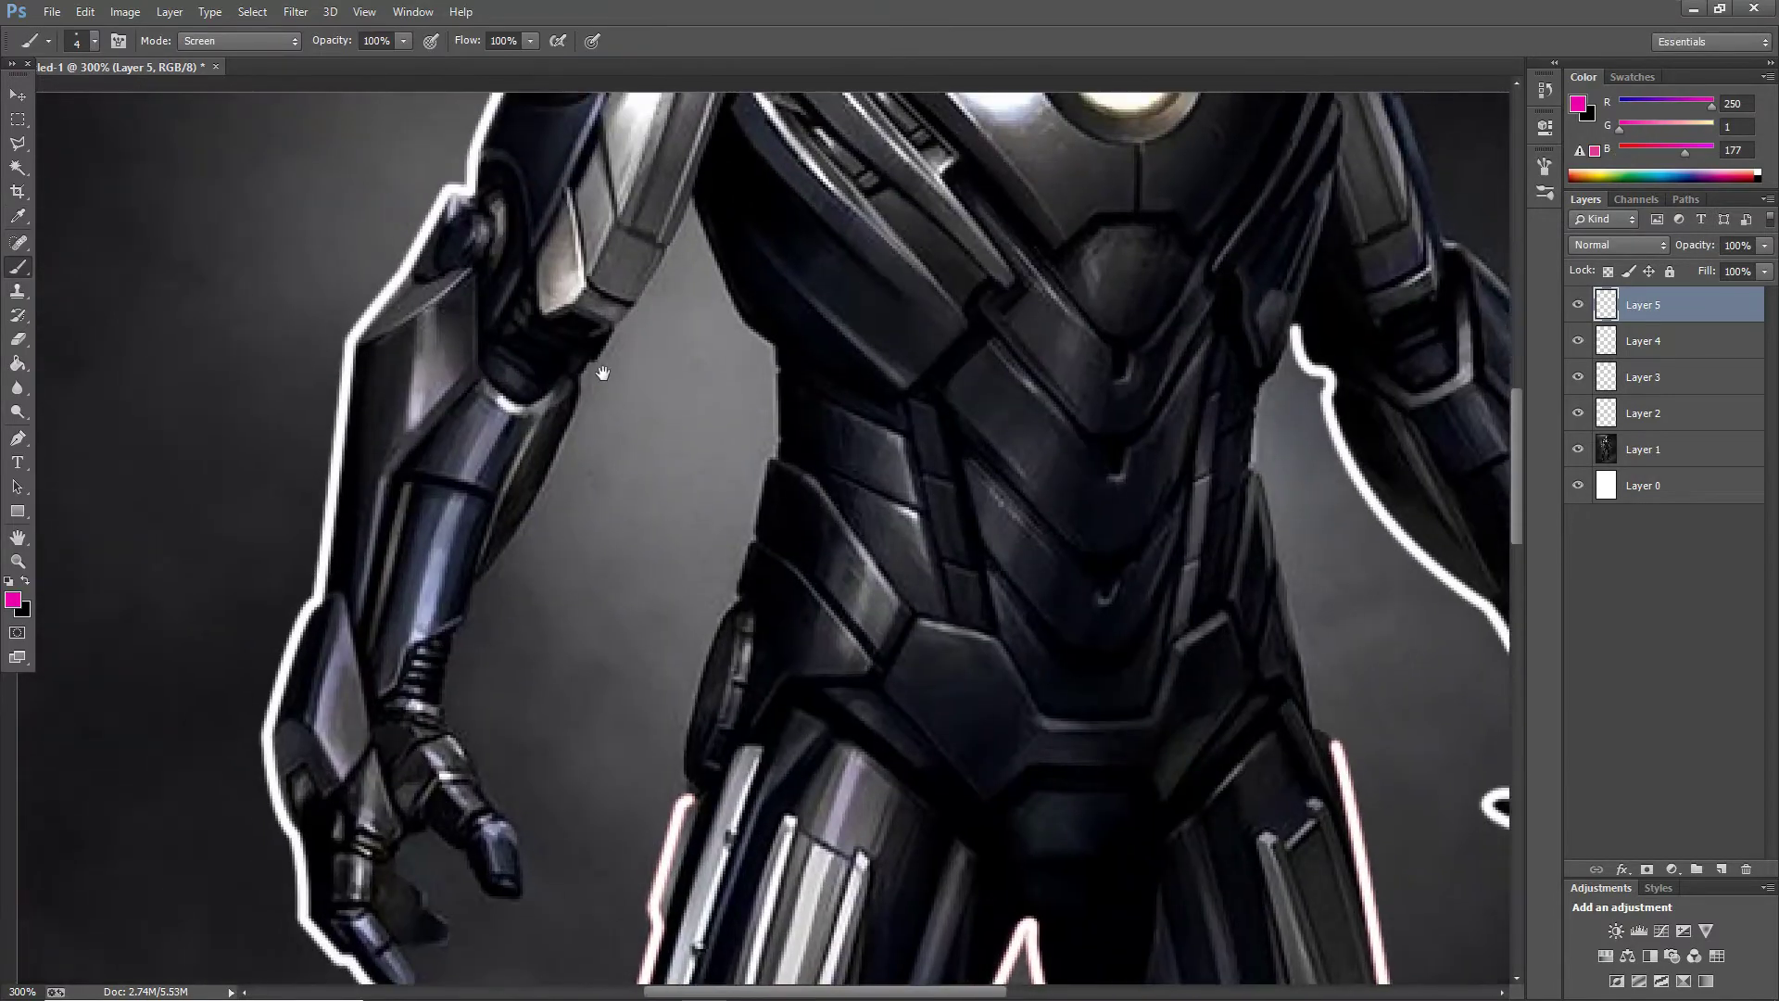
pyautogui.scroll(3, 602, 372)
pyautogui.scroll(2, 602, 371)
pyautogui.hotkey('ctrl', 'r')
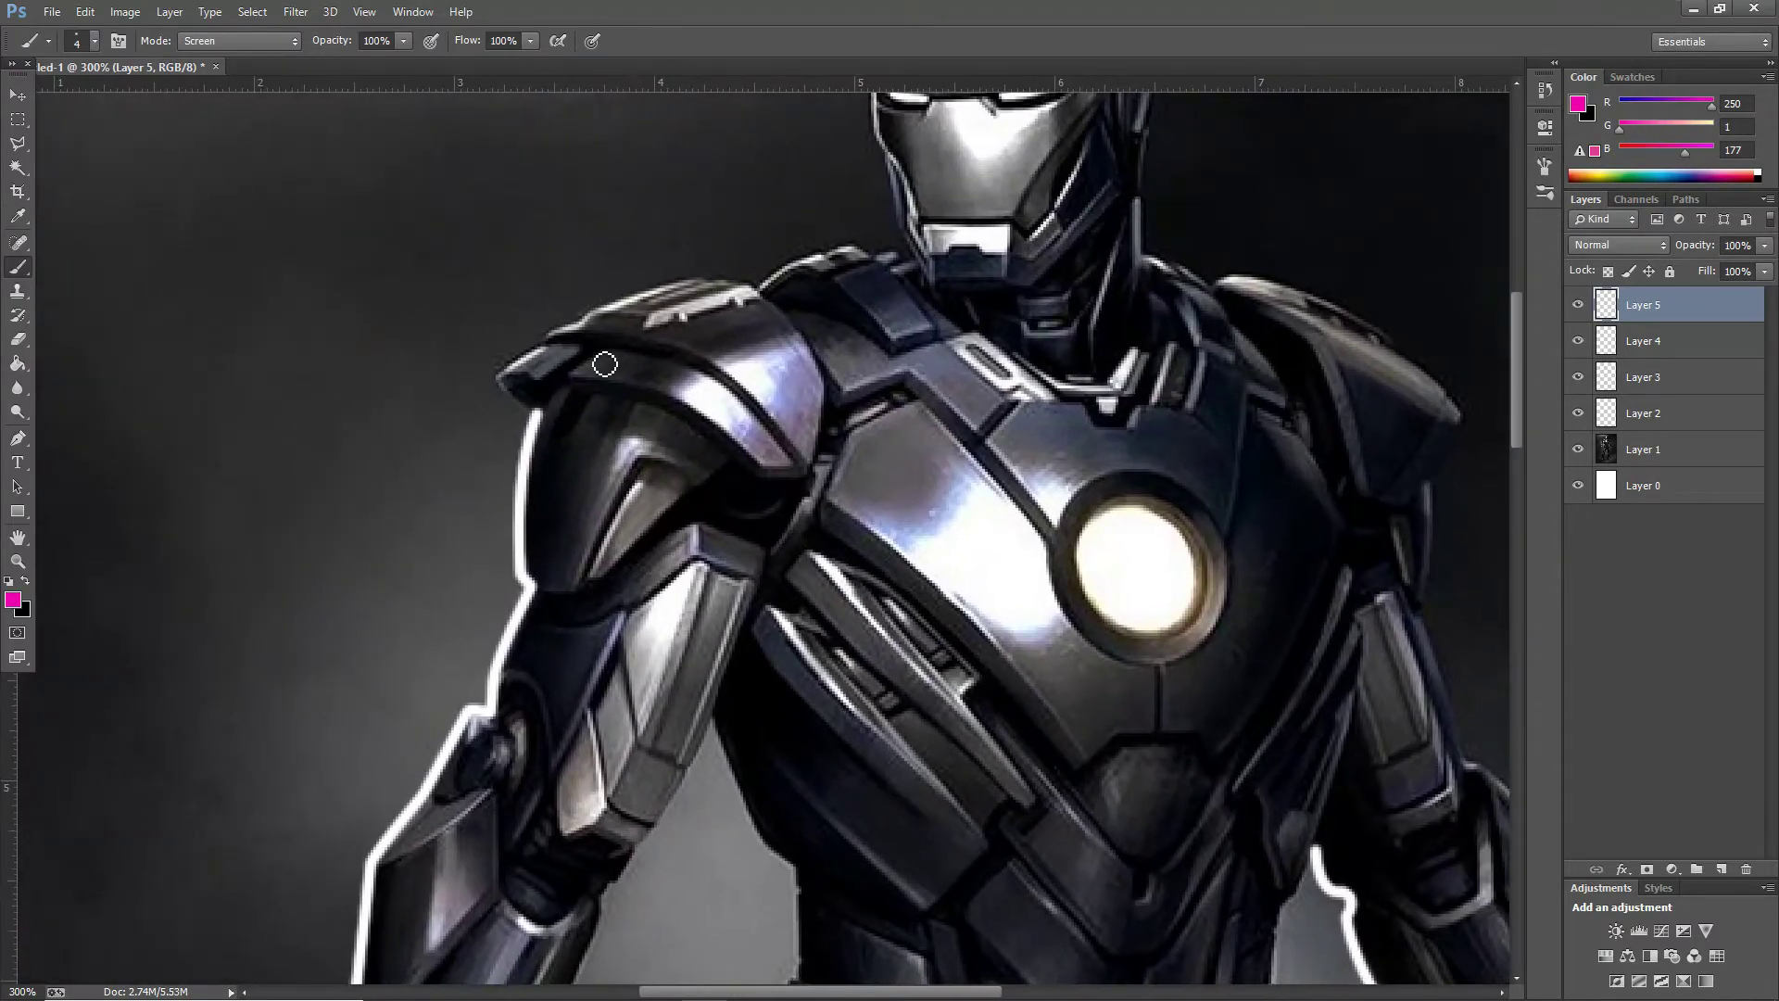
# Step: Paint a magenta glow from the left shoulder edge down the arm to the forearm
pyautogui.click(535, 415)
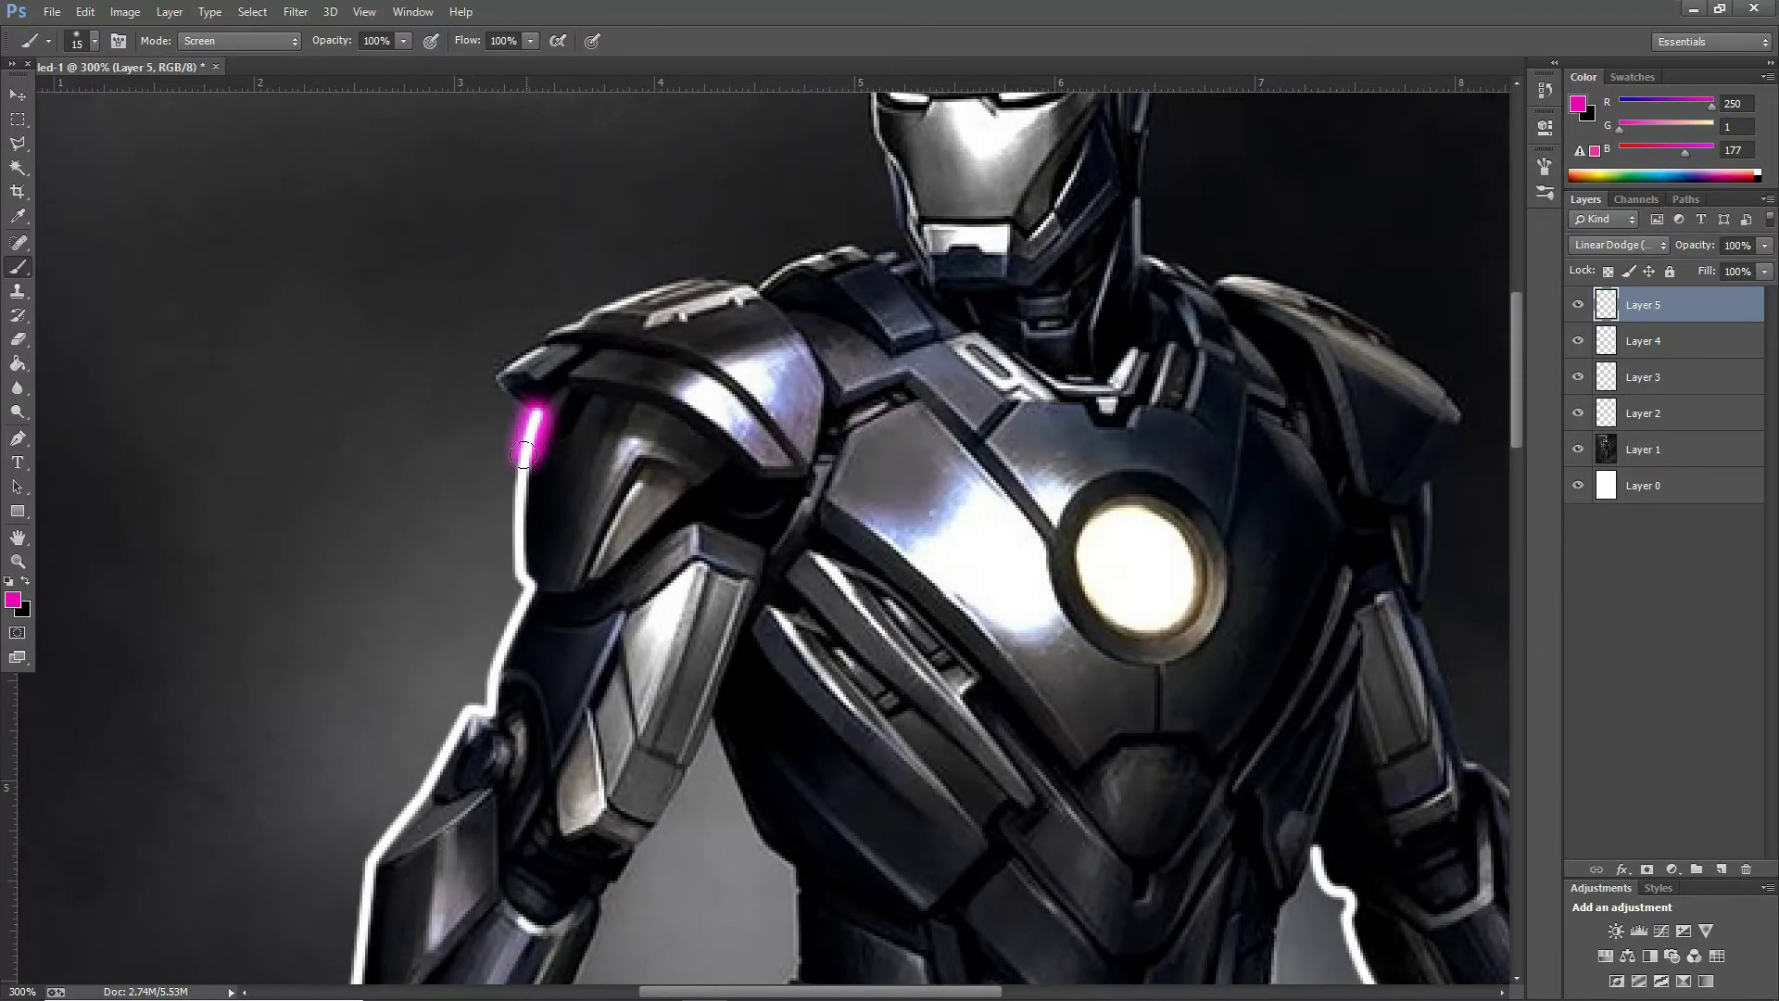
pyautogui.scroll(-1, 523, 454)
pyautogui.keyDown('shift'); pyautogui.click(507, 487); pyautogui.keyUp('shift')
pyautogui.scroll(-4, 515, 505)
pyautogui.keyDown('shift'); pyautogui.click(579, 427); pyautogui.keyUp('shift')
pyautogui.scroll(-1, 633, 319)
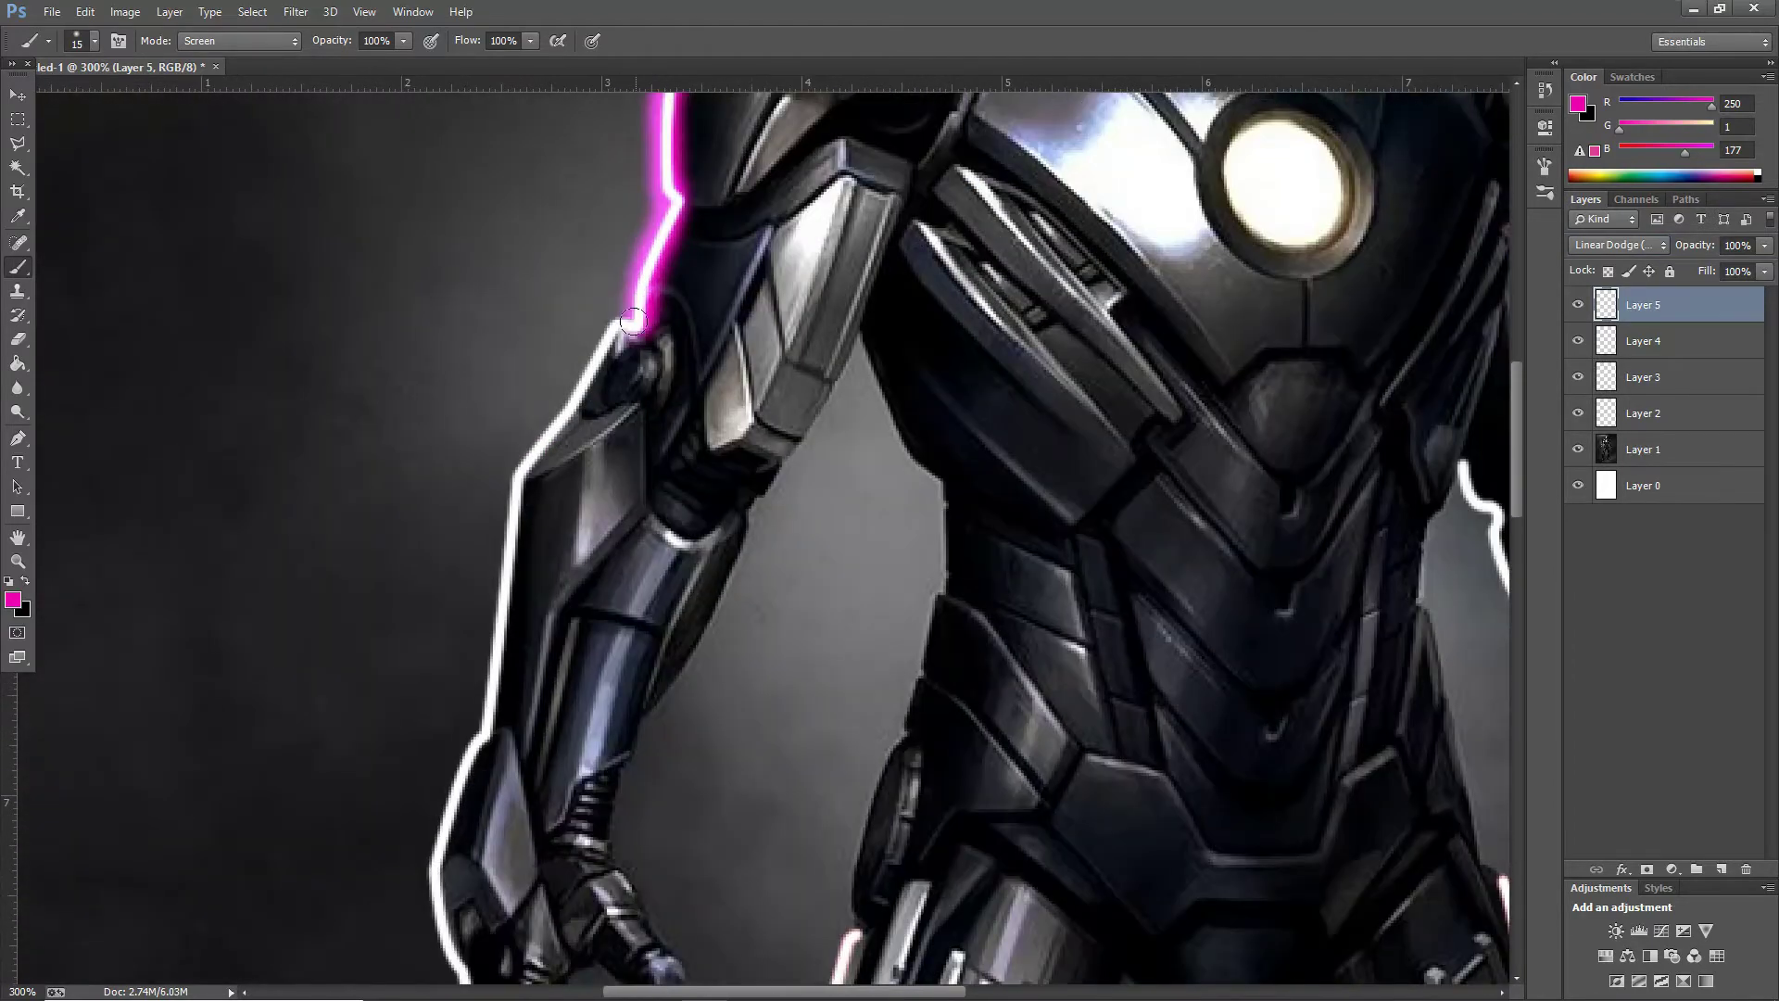
pyautogui.keyDown('shift'); pyautogui.click(597, 366); pyautogui.keyUp('shift')
pyautogui.scroll(-2, 598, 366)
pyautogui.keyDown('shift'); pyautogui.click(593, 296); pyautogui.keyUp('shift')
pyautogui.scroll(-1, 593, 296)
pyautogui.scroll(-1, 570, 292)
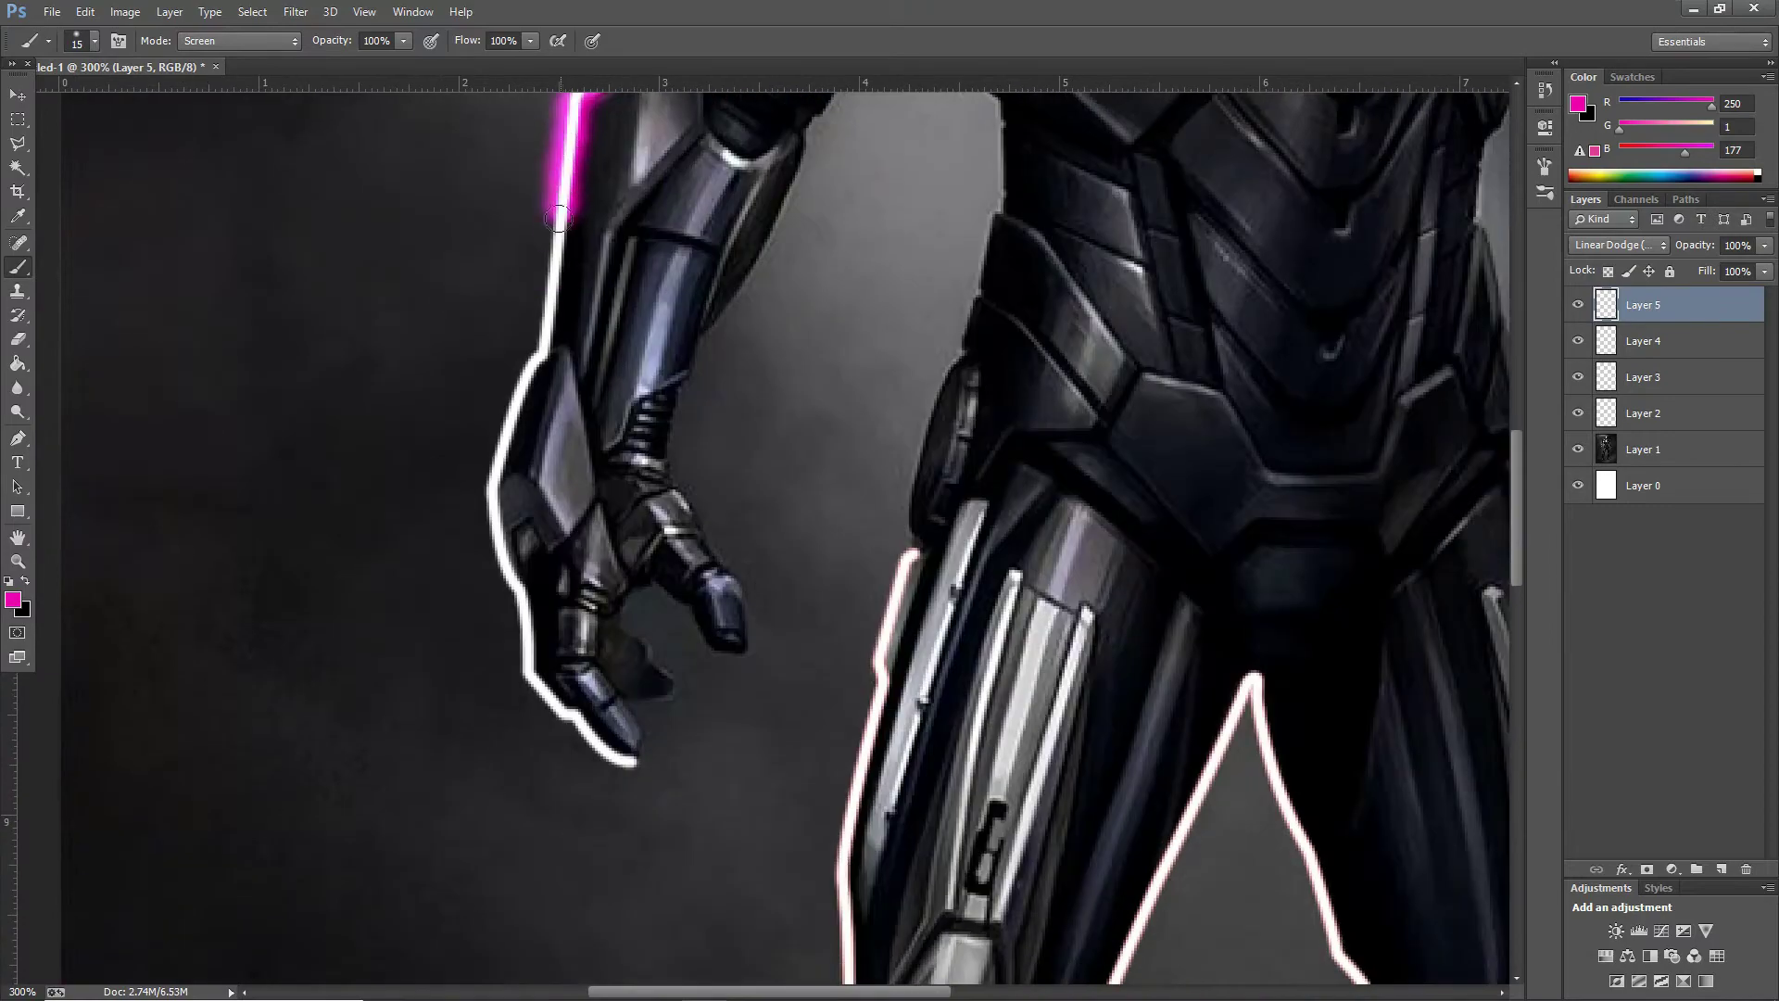
# Step: Extend the magenta glow along the wrist and around the hand to the fingertip
pyautogui.keyDown('shift'); pyautogui.click(547, 310); pyautogui.keyUp('shift')
pyautogui.scroll(-1, 546, 311)
pyautogui.keyDown('shift'); pyautogui.click(528, 338); pyautogui.keyUp('shift')
pyautogui.scroll(-1, 528, 338)
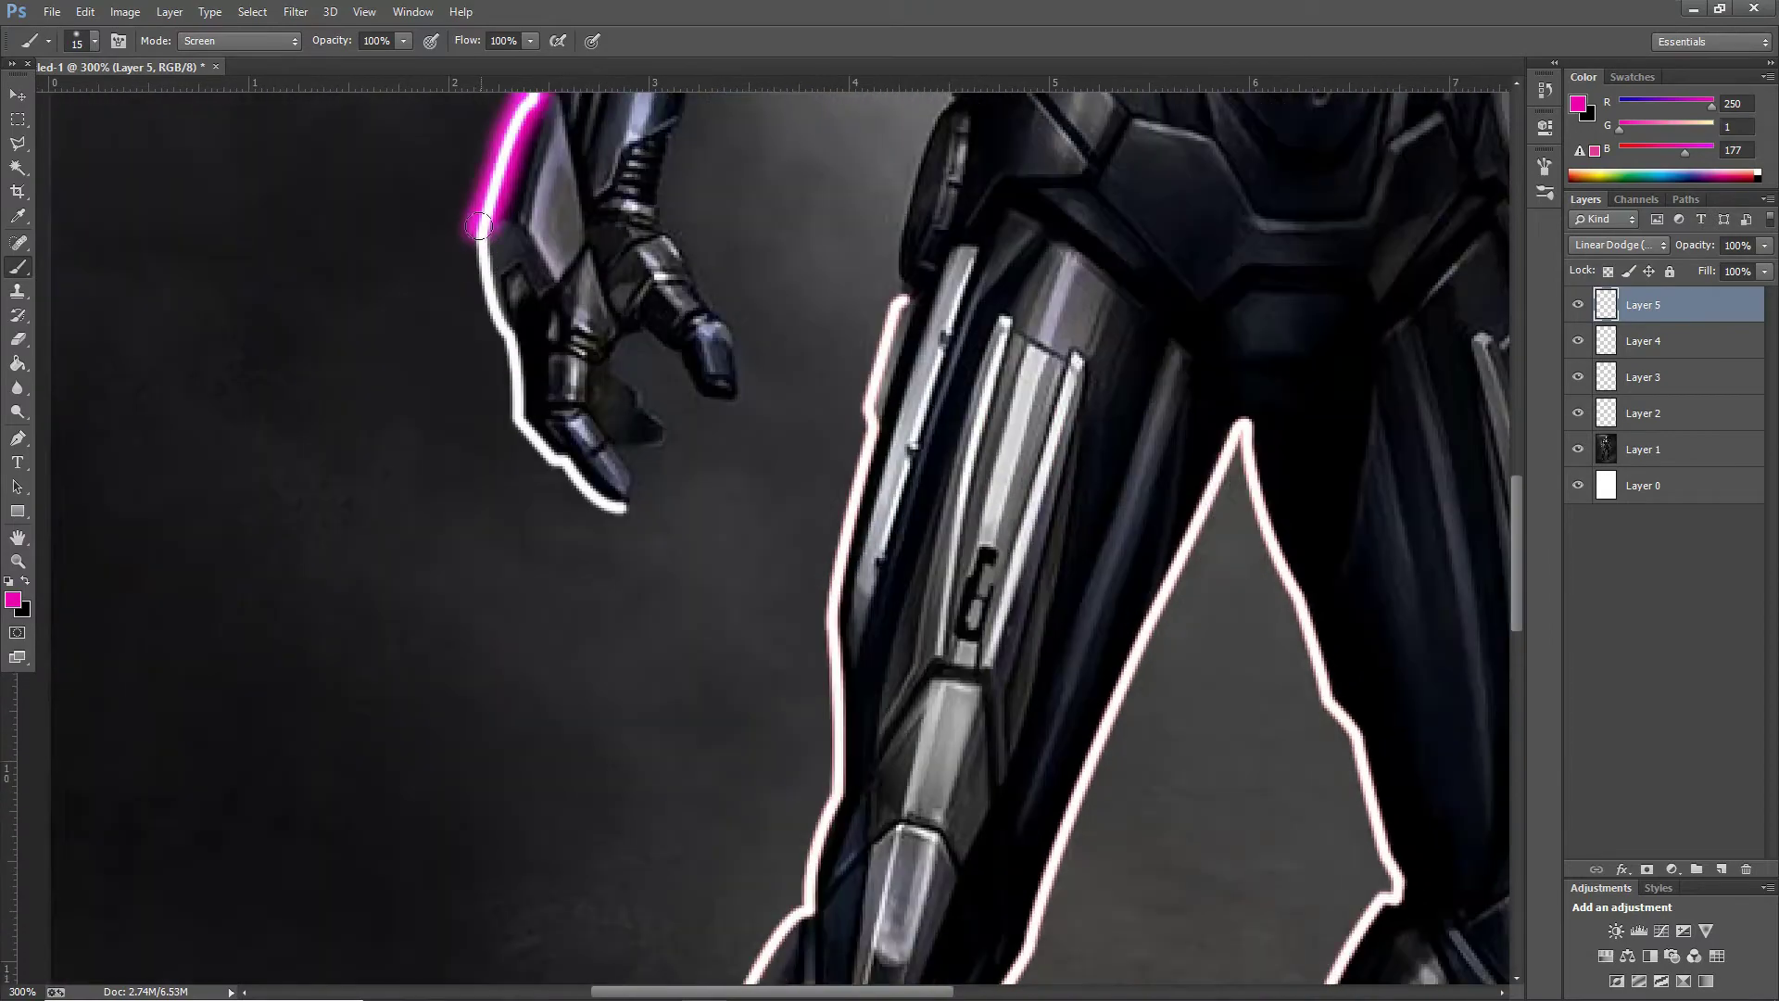
pyautogui.keyDown('shift'); pyautogui.click(519, 366); pyautogui.keyUp('shift')
pyautogui.scroll(-1, 519, 366)
pyautogui.keyDown('shift'); pyautogui.click(504, 315); pyautogui.keyUp('shift')
pyautogui.keyDown('shift'); pyautogui.click(532, 375); pyautogui.keyUp('shift')
pyautogui.keyDown('shift'); pyautogui.click(593, 421); pyautogui.keyUp('shift')
# Step: Paint the magenta glow along the leg's outer edge, down the thigh toward the knee
pyautogui.hotkey('ctrl', '-')
pyautogui.hotkey('ctrl', '-')
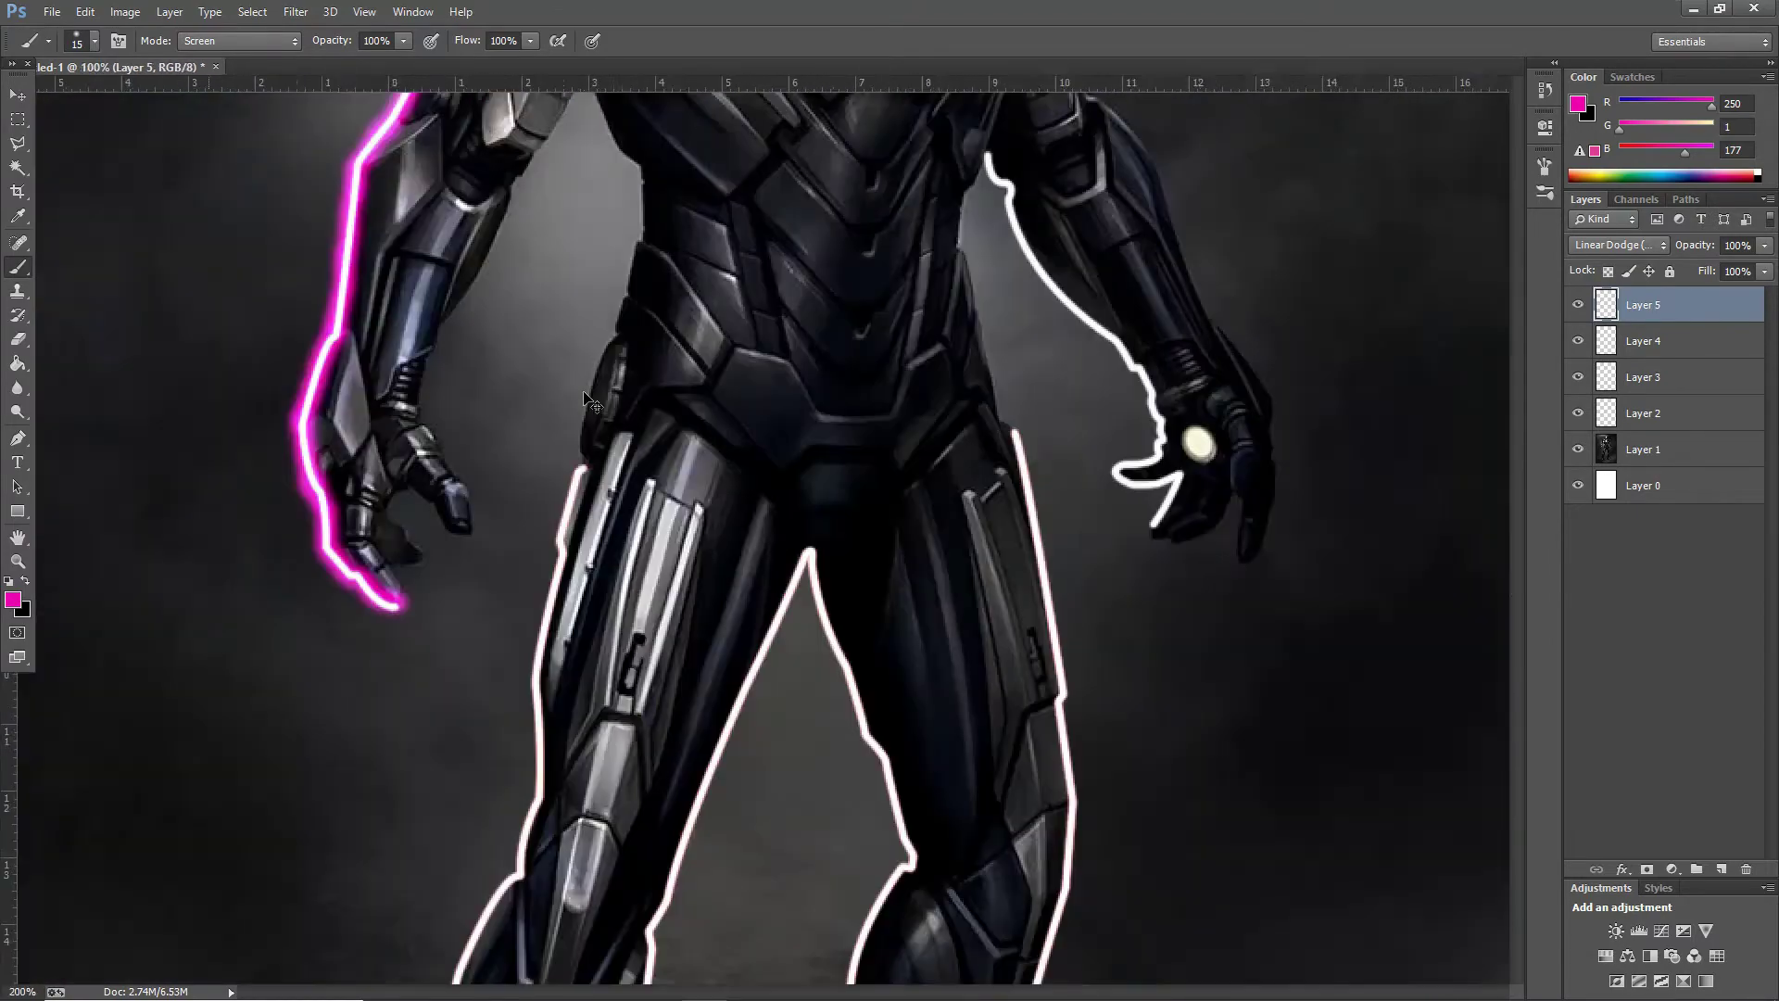
pyautogui.hotkey('ctrl', '+')
pyautogui.moveTo(602, 222); pyautogui.dragTo(542, 370)
pyautogui.scroll(-1, 542, 371)
pyautogui.keyDown('shift'); pyautogui.click(523, 343); pyautogui.keyUp('shift')
pyautogui.scroll(-1, 512, 269)
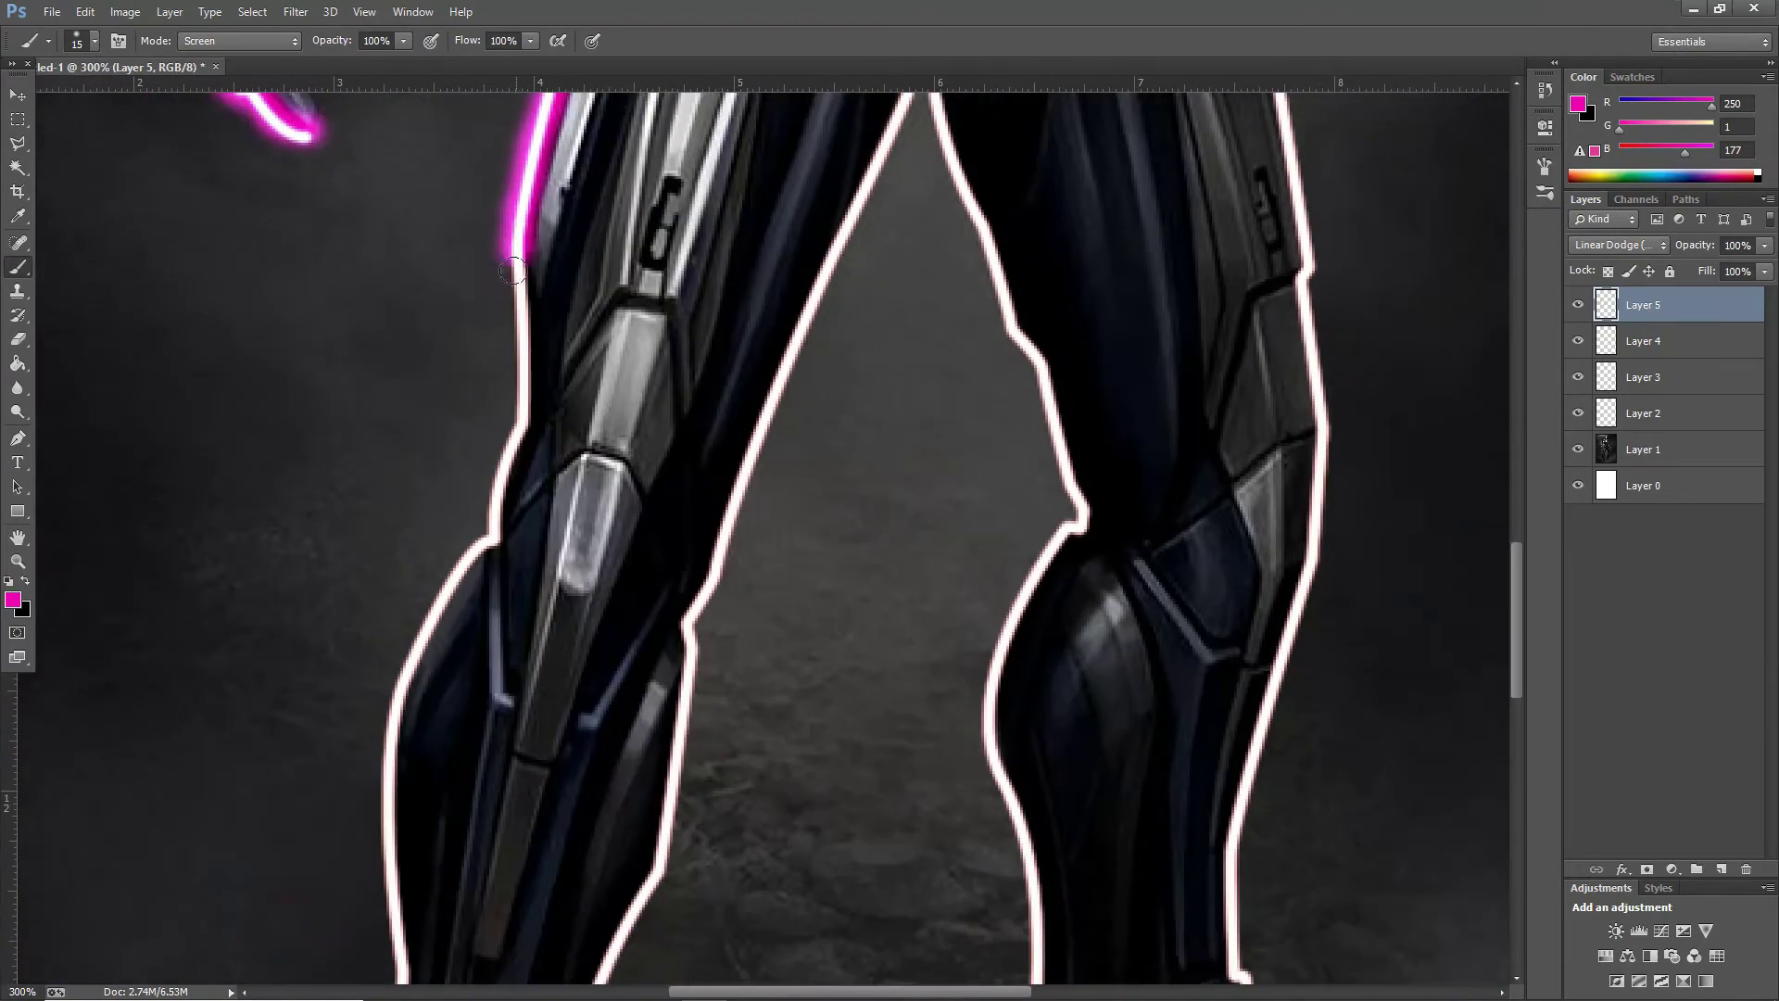
pyautogui.keyDown('shift'); pyautogui.click(519, 422); pyautogui.keyUp('shift')
pyautogui.scroll(-1, 519, 422)
pyautogui.scroll(-1, 537, 398)
pyautogui.keyDown('shift'); pyautogui.click(606, 268); pyautogui.keyUp('shift')
pyautogui.keyDown('shift'); pyautogui.click(551, 372); pyautogui.keyUp('shift')
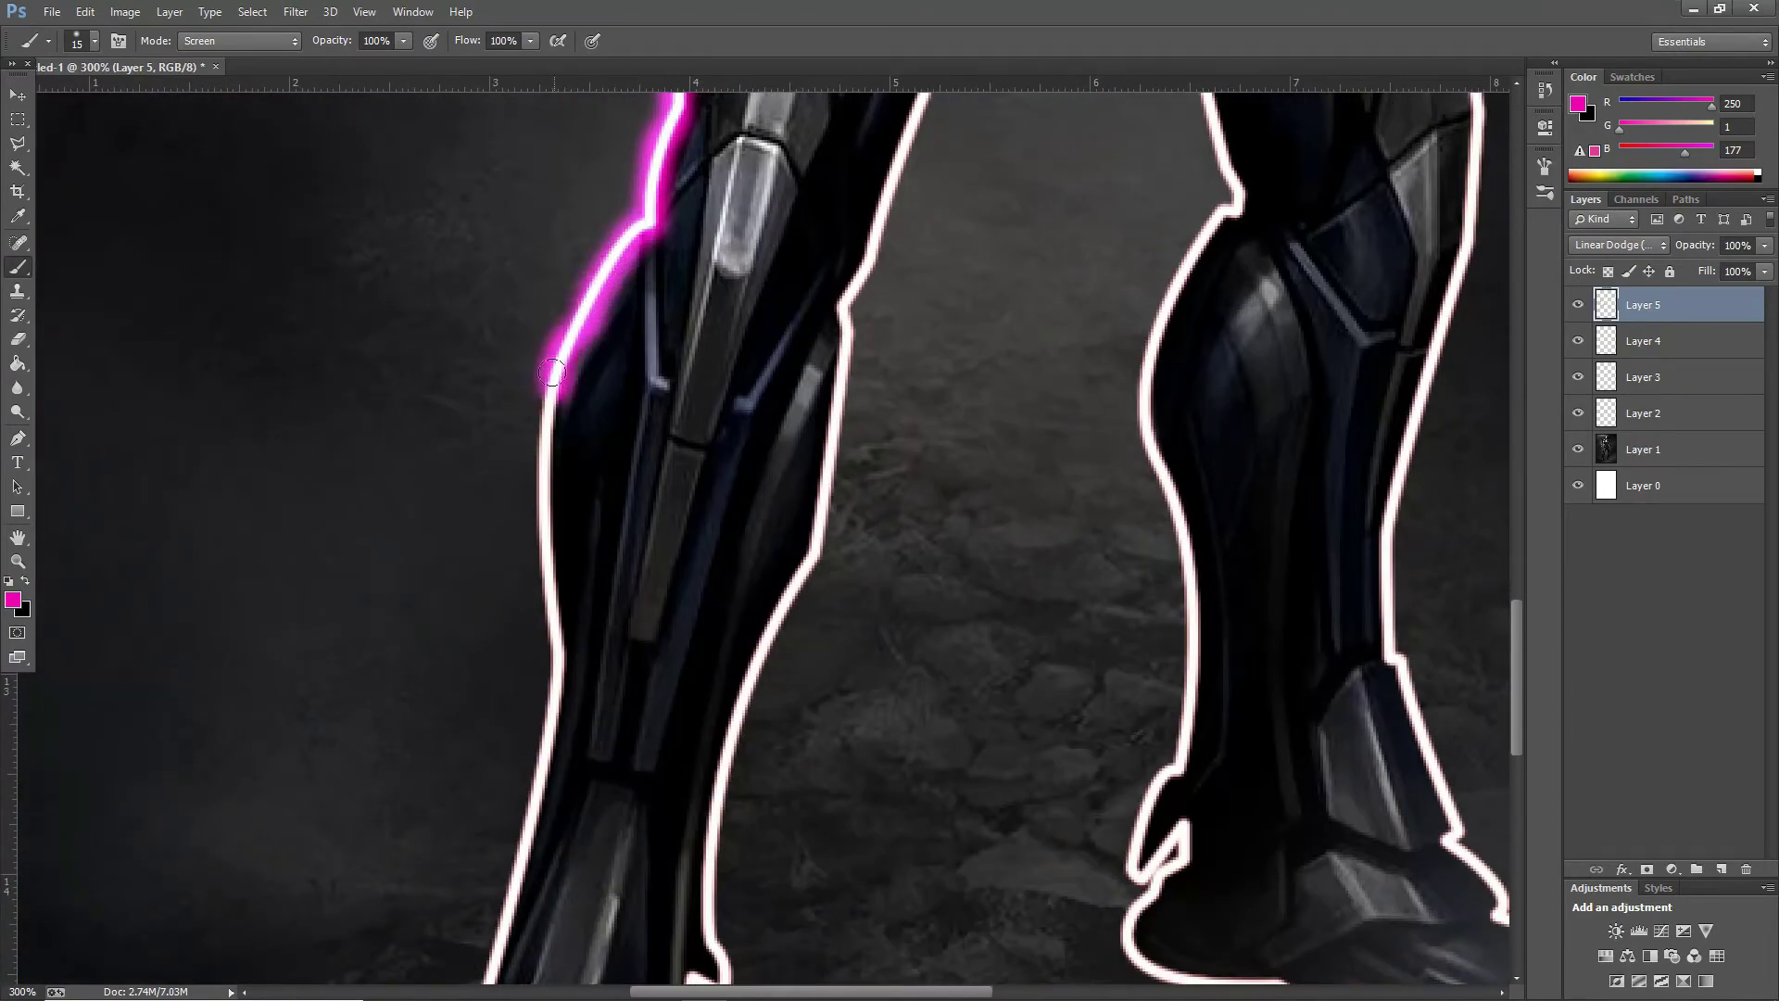
# Step: Extend the outer-edge leg glow down the shin toward the foot
pyautogui.scroll(-1, 551, 372)
pyautogui.keyDown('shift'); pyautogui.click(588, 412); pyautogui.keyUp('shift')
pyautogui.scroll(-1, 588, 412)
pyautogui.keyDown('shift'); pyautogui.click(600, 361); pyautogui.keyUp('shift')
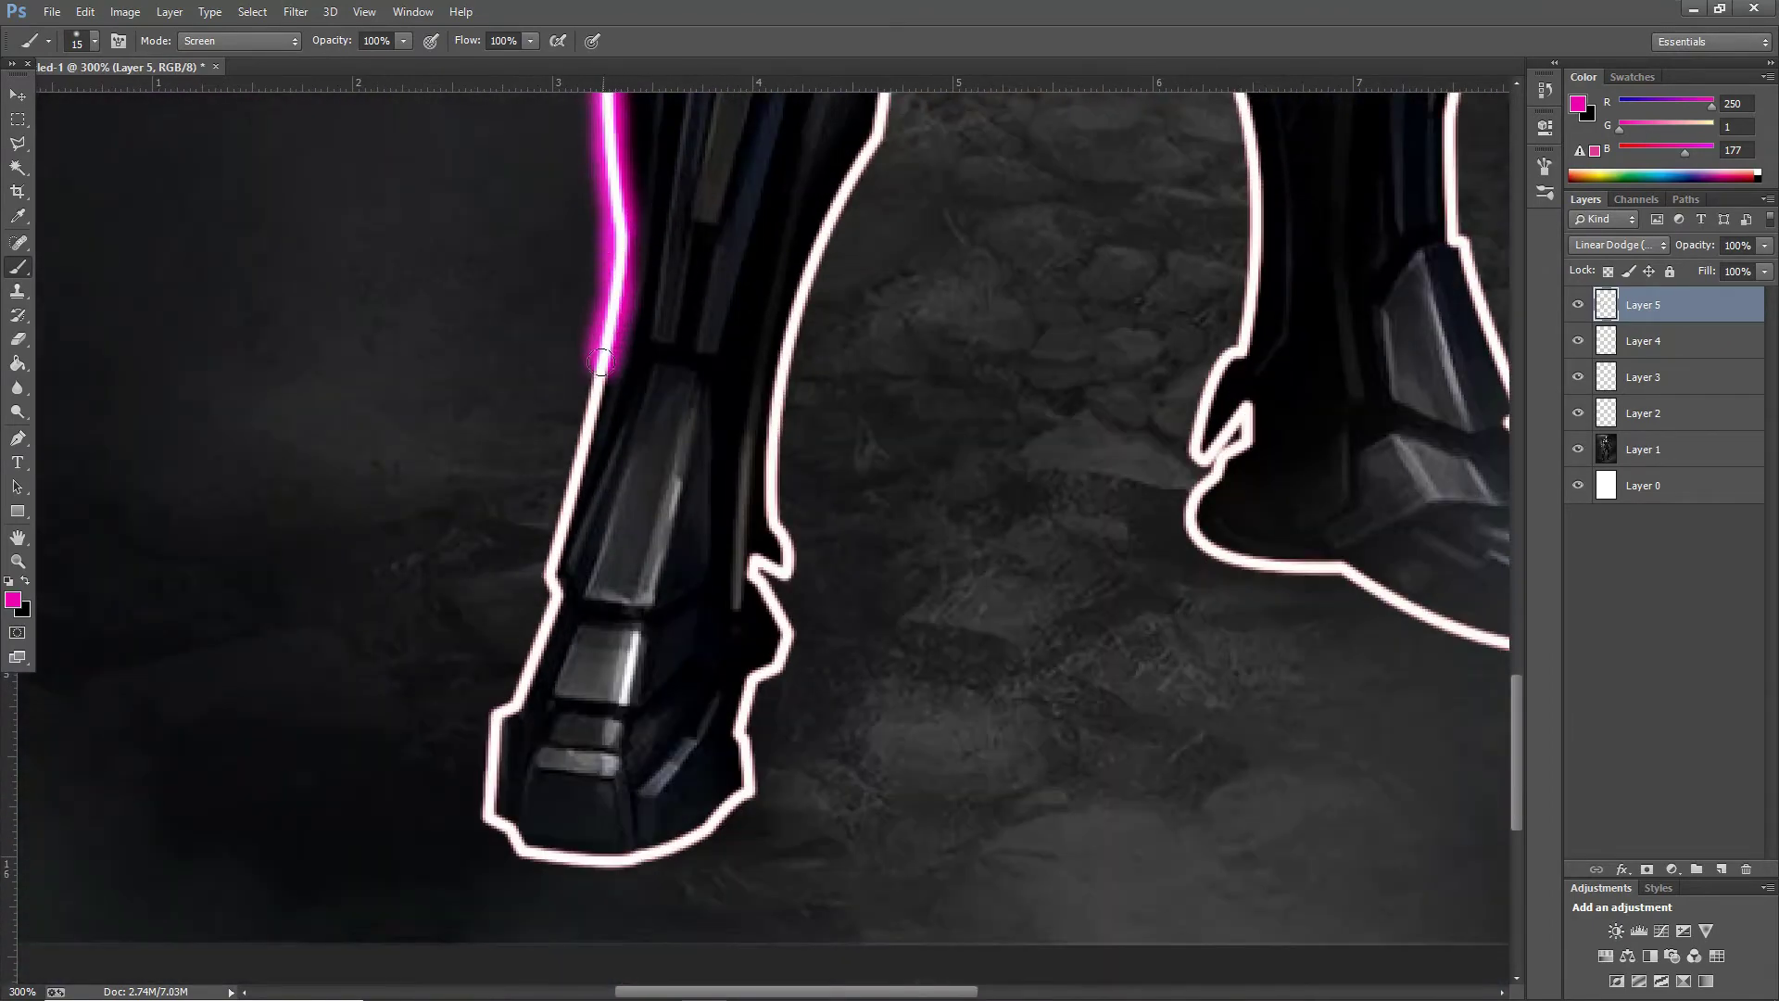
pyautogui.moveTo(600, 361); pyautogui.dragTo(530, 646)
pyautogui.scroll(-1, 530, 647)
pyautogui.moveTo(556, 380)
pyautogui.mouseDown()
pyautogui.moveTo(752, 545)
pyautogui.moveTo(646, 604)
pyautogui.mouseUp()
# Step: Trace the magenta glow up the leg's inner edge to the crotch
pyautogui.moveTo(752, 508); pyautogui.dragTo(783, 245)
pyautogui.scroll(3, 783, 245)
pyautogui.moveTo(816, 560); pyautogui.dragTo(857, 384)
pyautogui.moveTo(913, 190)
pyautogui.mouseDown()
pyautogui.moveTo(805, 435)
pyautogui.moveTo(871, 278)
pyautogui.moveTo(848, 505)
pyautogui.mouseUp()
pyautogui.hotkey('ctrl', 'z')
pyautogui.scroll(2, 857, 403)
pyautogui.scroll(1, 857, 403)
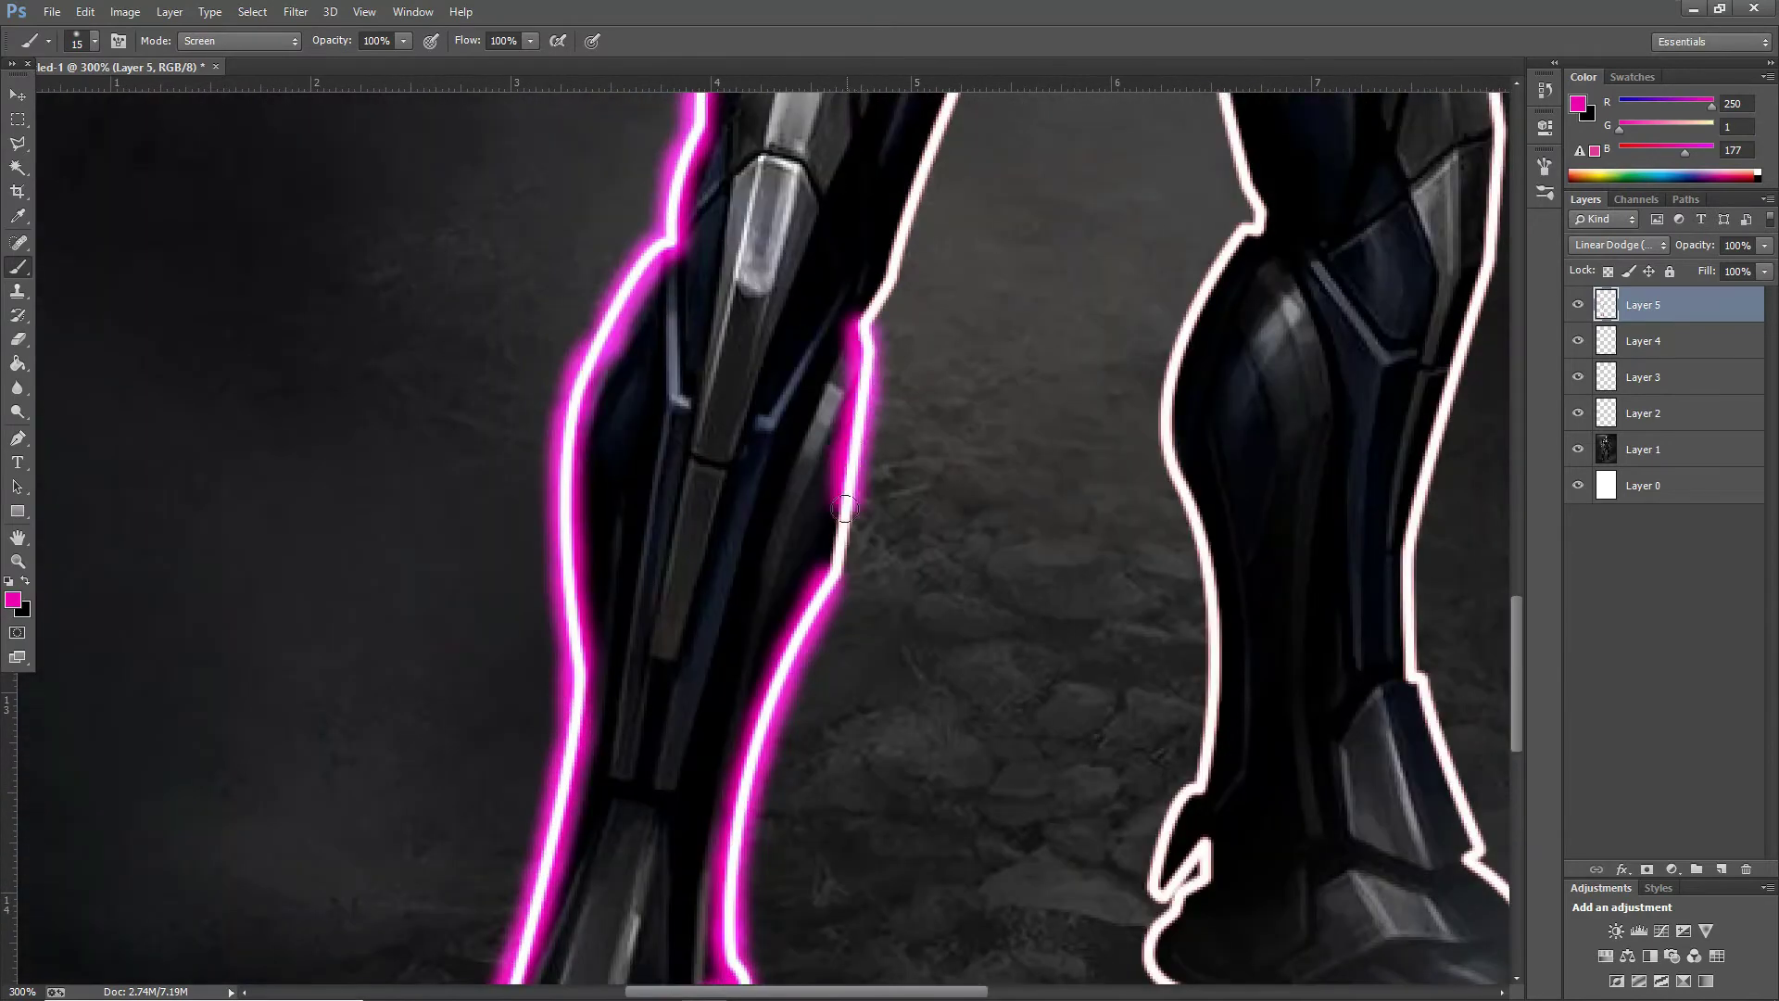
pyautogui.scroll(2, 926, 491)
pyautogui.scroll(2, 1041, 410)
pyautogui.moveTo(885, 662); pyautogui.dragTo(1096, 146)
# Step: Paint the magenta glow down the other leg's inner edge past the notch
pyautogui.scroll(-3, 1139, 352)
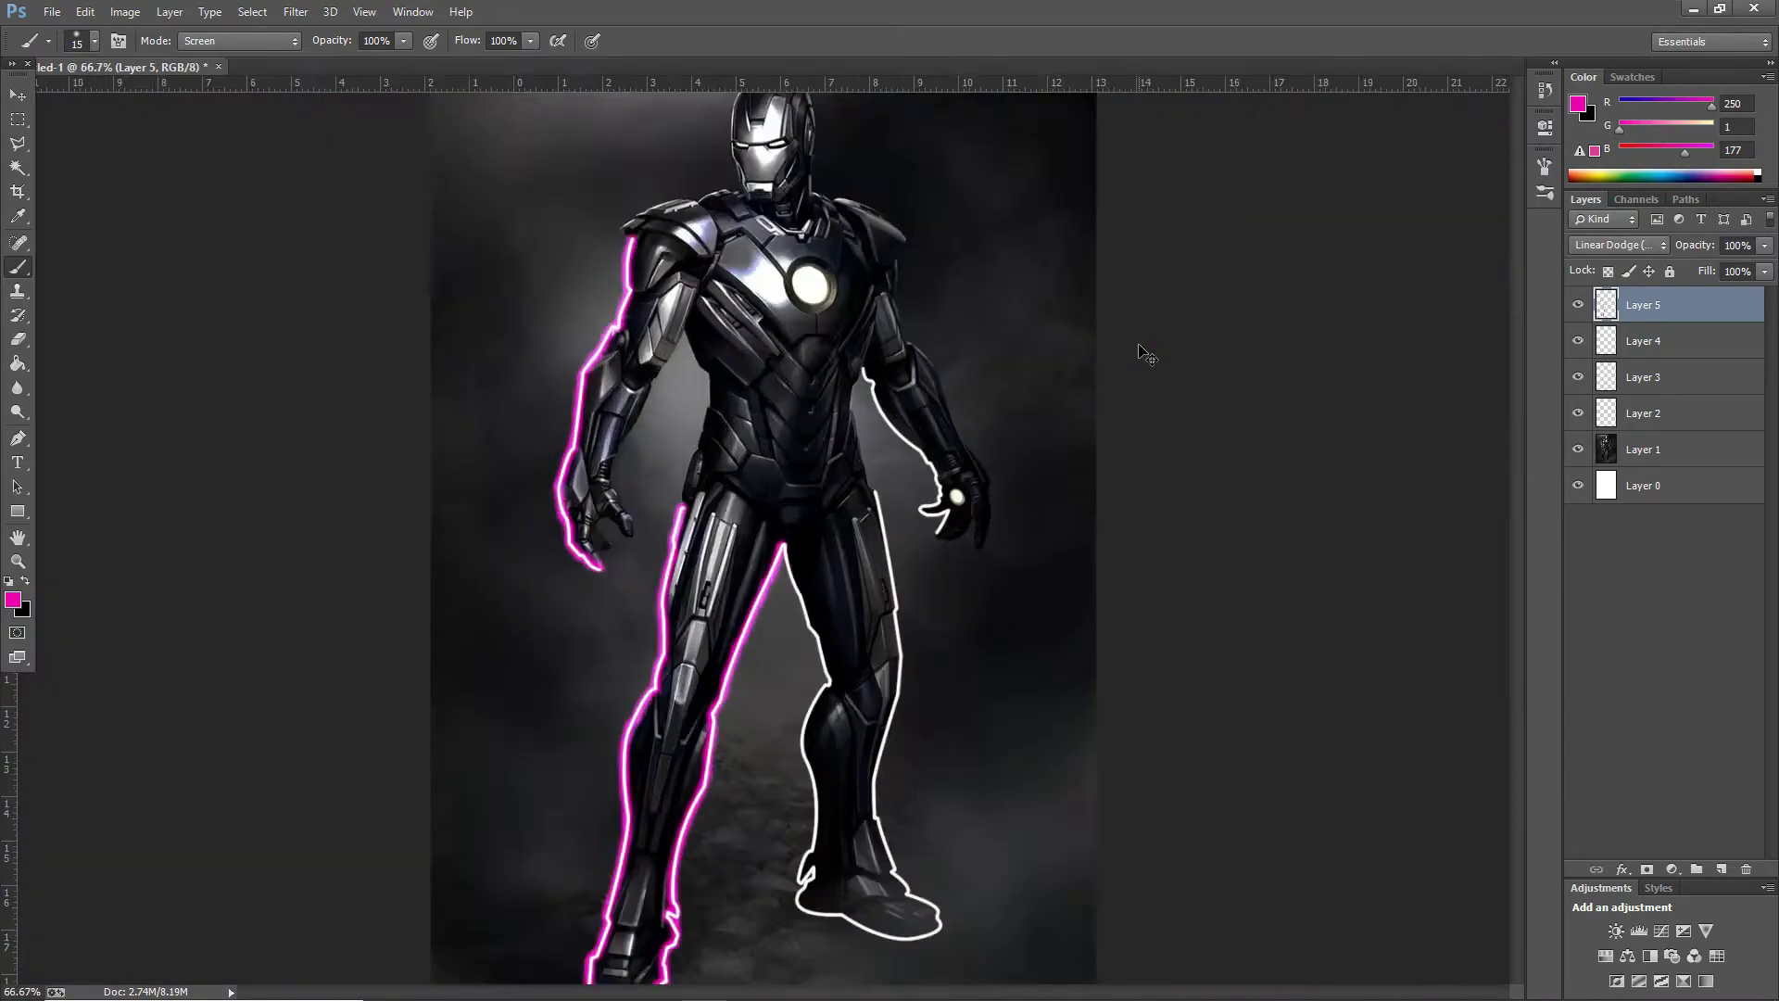
pyautogui.scroll(4, 1139, 352)
pyautogui.moveTo(704, 222); pyautogui.dragTo(767, 463)
pyautogui.scroll(-1, 767, 463)
pyautogui.moveTo(667, 404); pyautogui.dragTo(815, 797)
pyautogui.scroll(-5, 816, 796)
pyautogui.moveTo(815, 444); pyautogui.dragTo(751, 505)
pyautogui.scroll(-3, 751, 505)
# Step: Extend the glow down to the foot, around its bottom edge, toe and top
pyautogui.moveTo(751, 278); pyautogui.dragTo(690, 528)
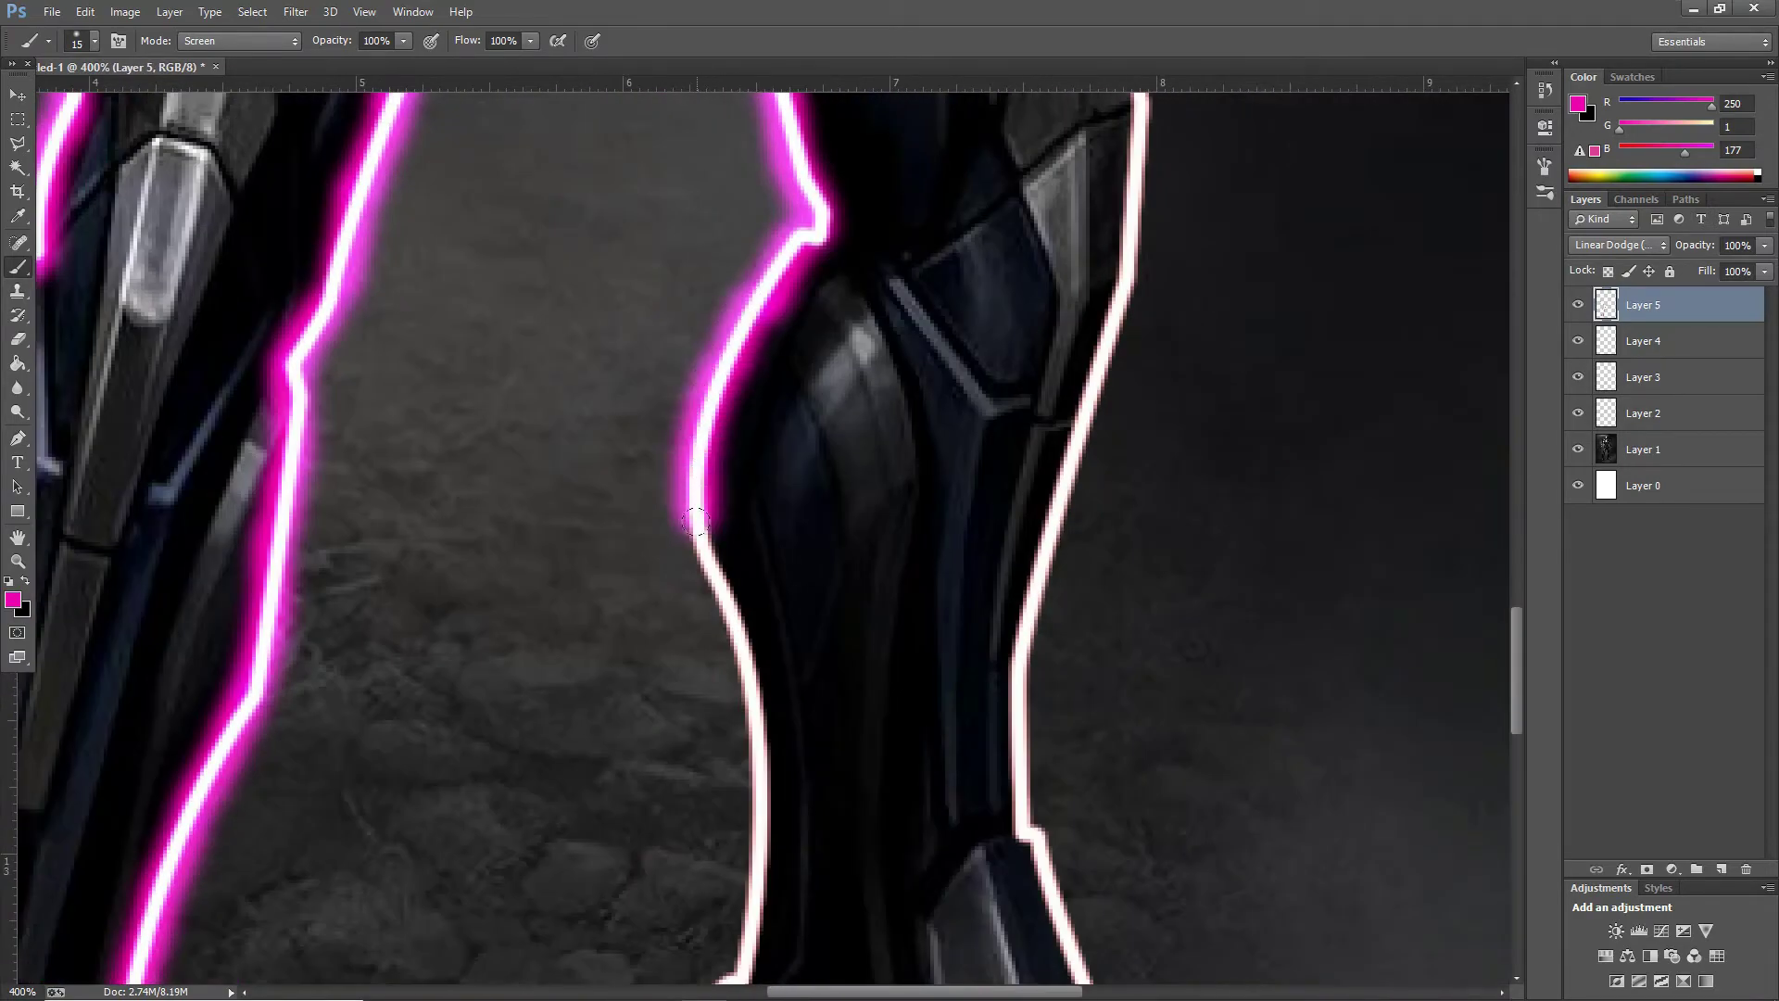
pyautogui.scroll(-3, 690, 528)
pyautogui.moveTo(639, 120)
pyautogui.mouseDown()
pyautogui.moveTo(676, 185)
pyautogui.moveTo(700, 445)
pyautogui.mouseUp()
pyautogui.scroll(-3, 696, 445)
pyautogui.moveTo(778, 102); pyautogui.dragTo(704, 398)
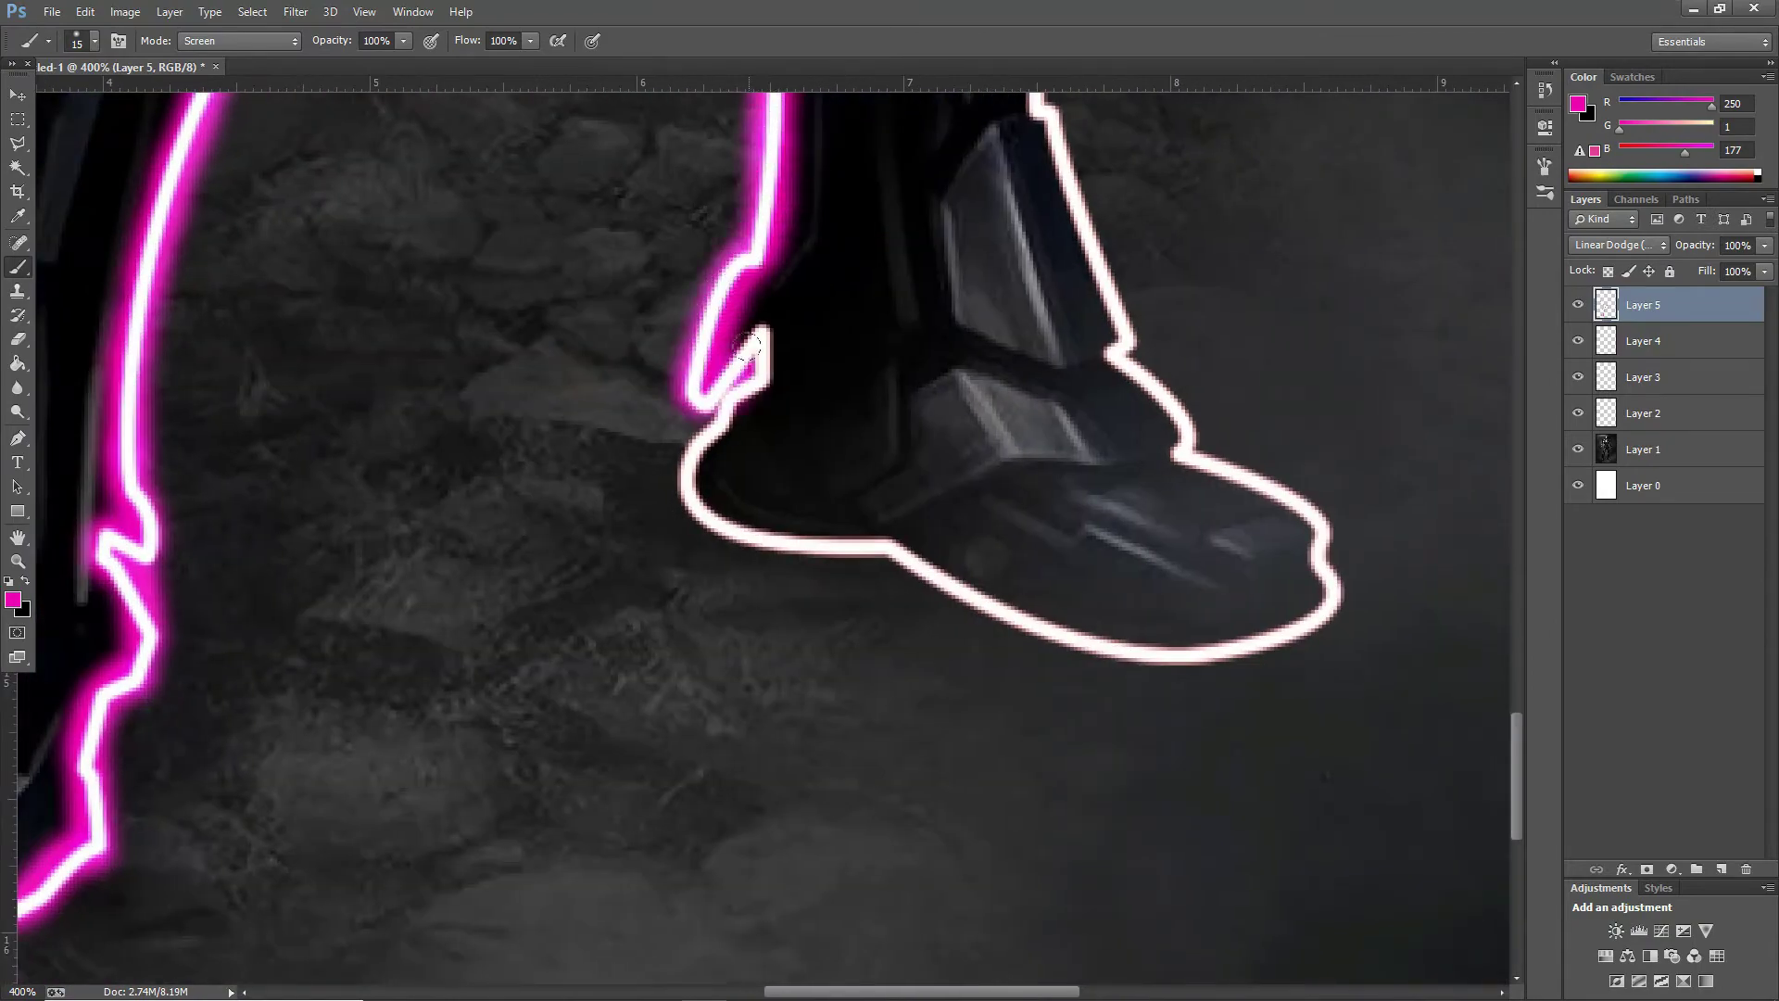
pyautogui.moveTo(759, 315)
pyautogui.mouseDown()
pyautogui.moveTo(741, 407)
pyautogui.moveTo(685, 460)
pyautogui.moveTo(815, 556)
pyautogui.moveTo(927, 570)
pyautogui.mouseUp()
pyautogui.scroll(-5, 1005, 528)
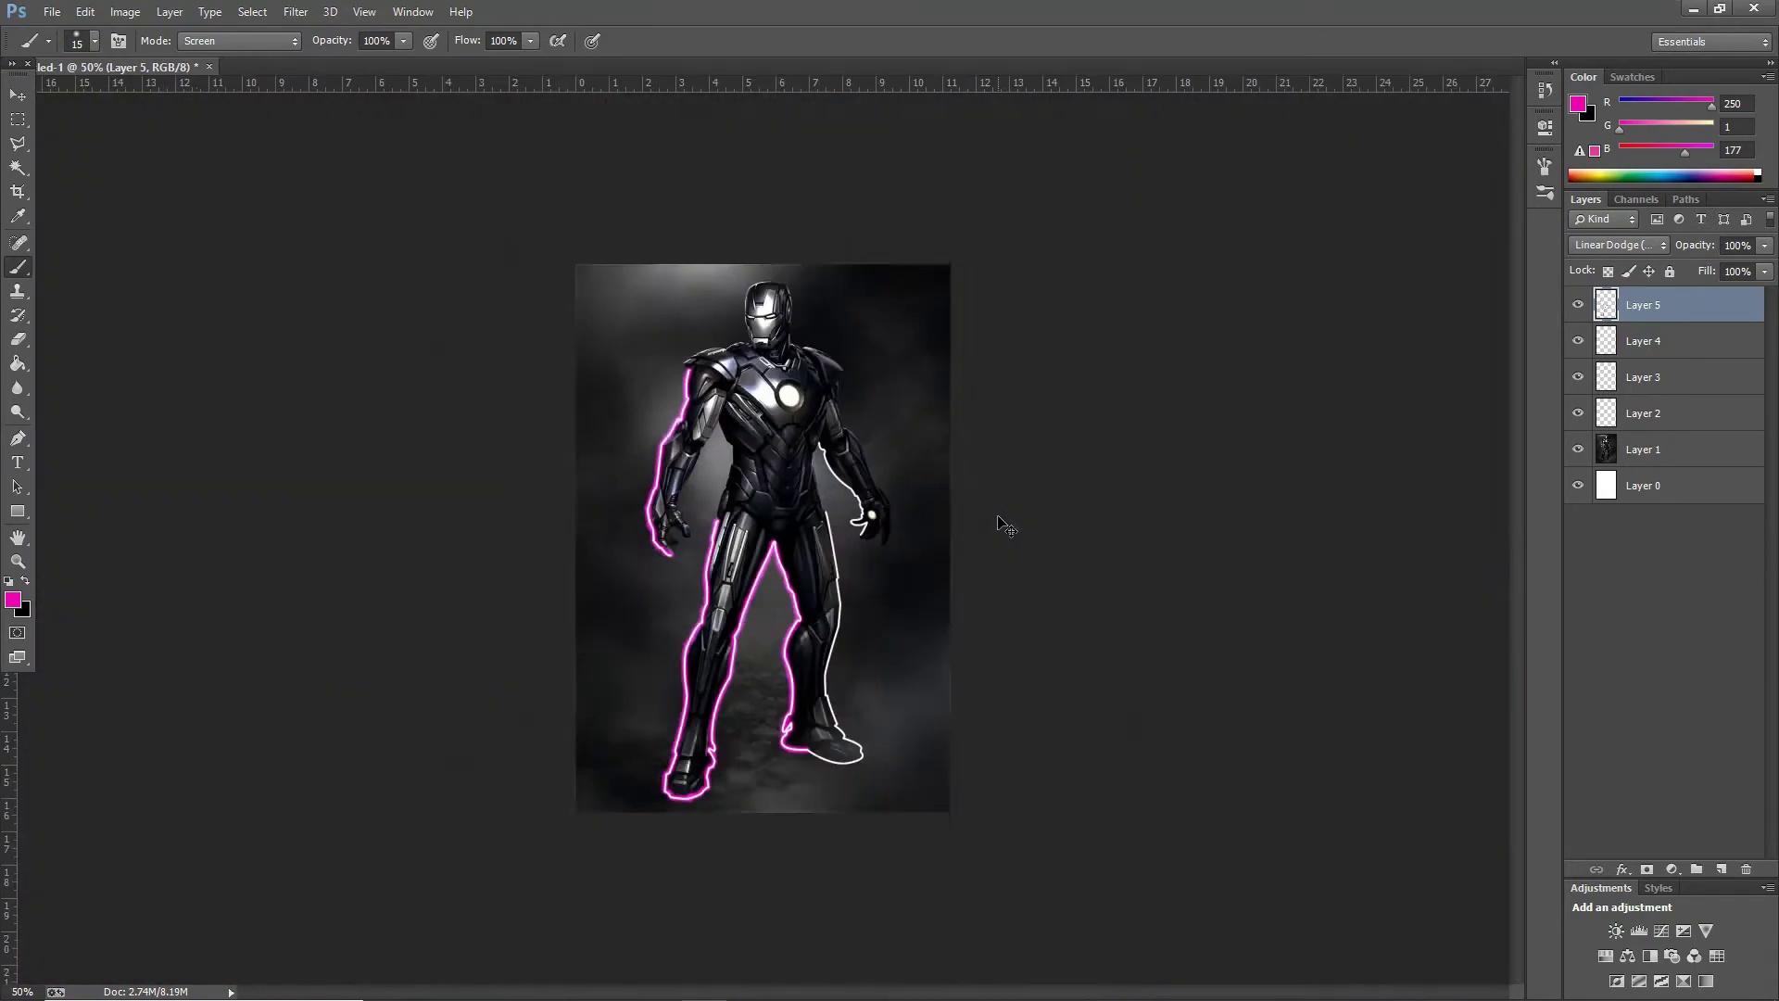
pyautogui.scroll(4, 876, 824)
pyautogui.moveTo(489, 370)
pyautogui.mouseDown()
pyautogui.moveTo(677, 455)
pyautogui.moveTo(825, 408)
pyautogui.mouseUp()
pyautogui.moveTo(704, 310); pyautogui.dragTo(825, 389)
pyautogui.moveTo(653, 236); pyautogui.dragTo(698, 266)
# Step: Paint the magenta glow up that leg's outer edge toward the knee
pyautogui.scroll(3, 691, 567)
pyautogui.scroll(2, 692, 567)
pyautogui.moveTo(611, 463); pyautogui.dragTo(563, 698)
pyautogui.scroll(3, 574, 630)
pyautogui.moveTo(621, 356); pyautogui.dragTo(565, 649)
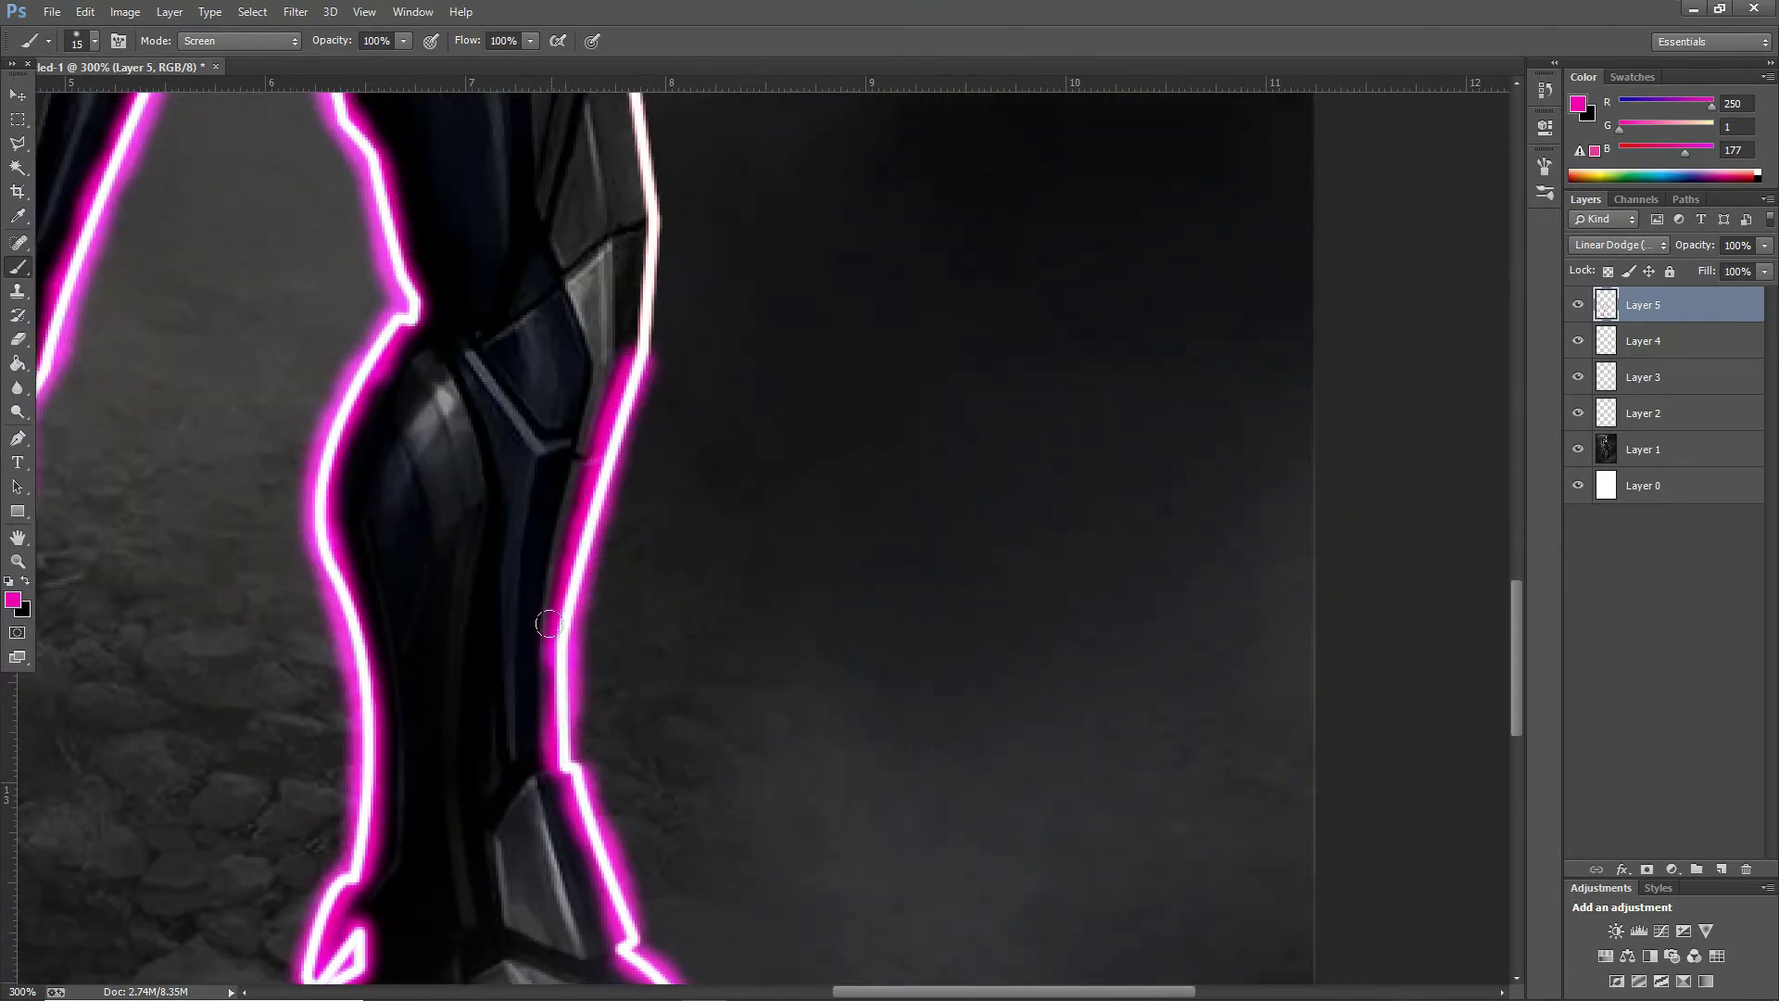
pyautogui.scroll(3, 566, 649)
pyautogui.moveTo(591, 463); pyautogui.dragTo(596, 537)
pyautogui.scroll(3, 596, 537)
pyautogui.moveTo(519, 287)
pyautogui.mouseDown()
pyautogui.moveTo(590, 463)
pyautogui.moveTo(614, 628)
pyautogui.mouseUp()
# Step: Outline the other arm and hand with magenta glow, then duplicate Layer 5
pyautogui.scroll(-3, 621, 648)
pyautogui.scroll(3, 713, 448)
pyautogui.moveTo(713, 448); pyautogui.dragTo(746, 504)
pyautogui.scroll(-3, 746, 505)
pyautogui.moveTo(776, 333)
pyautogui.mouseDown()
pyautogui.moveTo(795, 436)
pyautogui.moveTo(913, 542)
pyautogui.moveTo(963, 619)
pyautogui.mouseUp()
pyautogui.scroll(-3, 963, 619)
pyautogui.moveTo(941, 423)
pyautogui.mouseDown()
pyautogui.moveTo(982, 547)
pyautogui.moveTo(945, 619)
pyautogui.mouseUp()
pyautogui.scroll(-3, 973, 584)
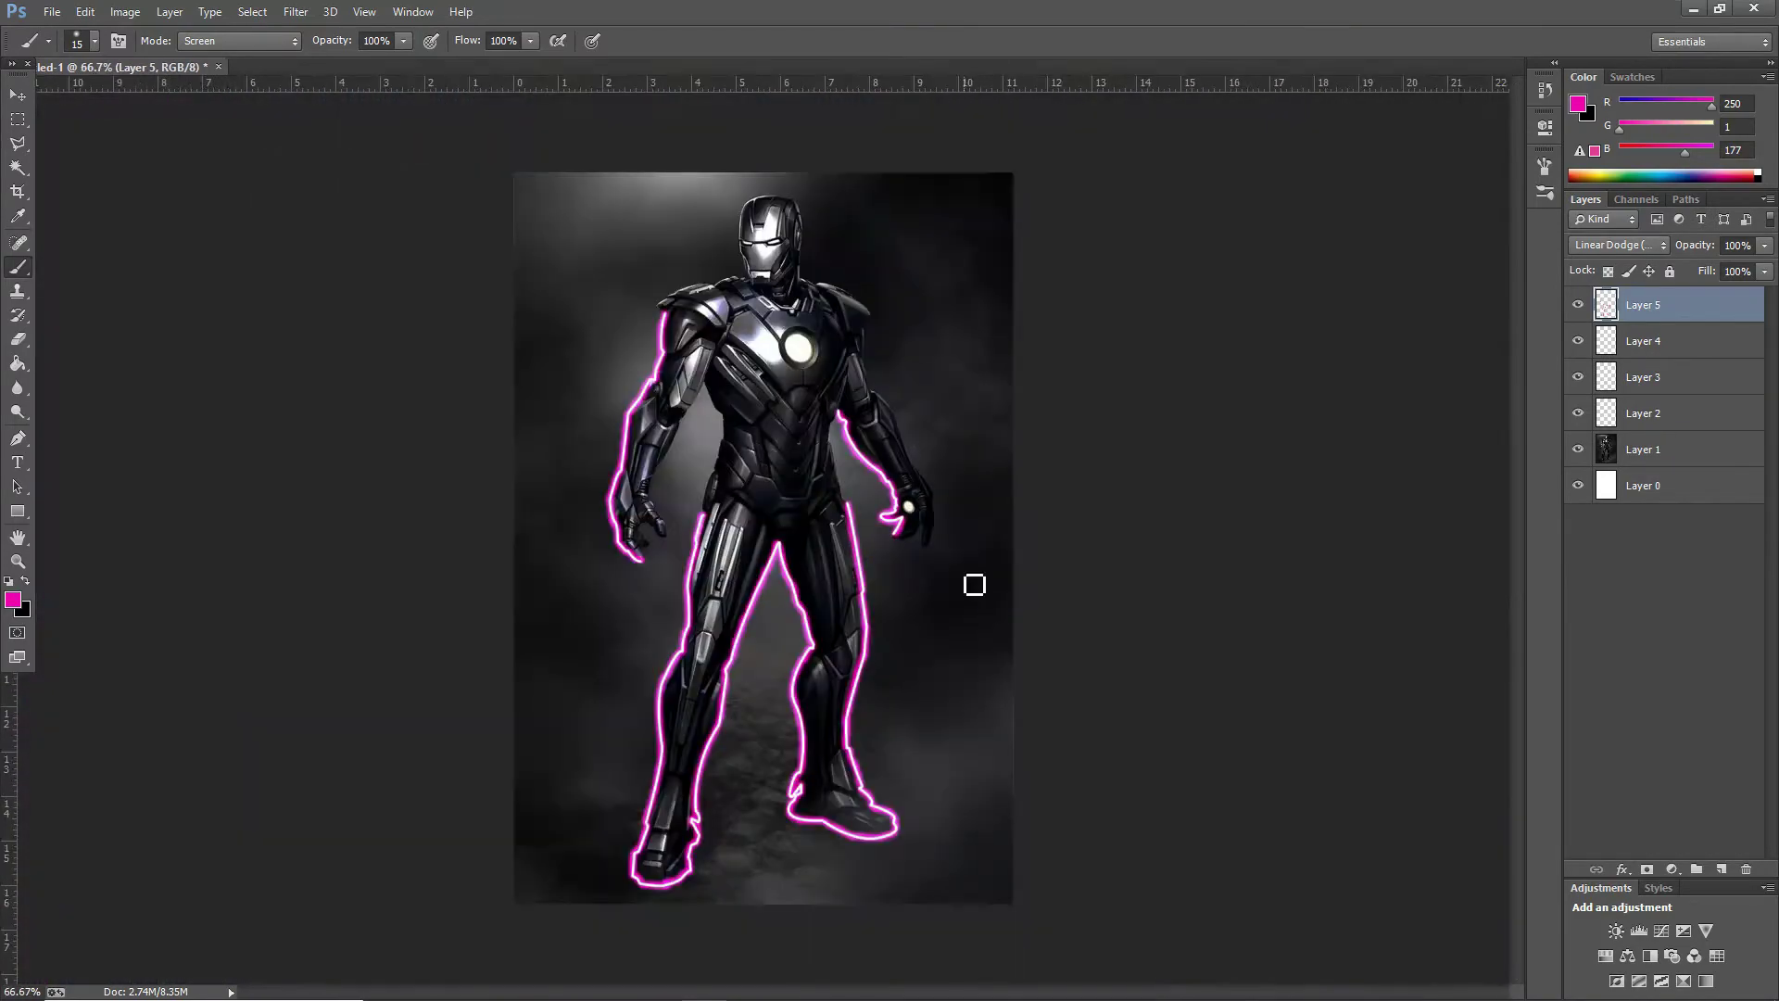
pyautogui.moveTo(1630, 315); pyautogui.dragTo(1721, 869)
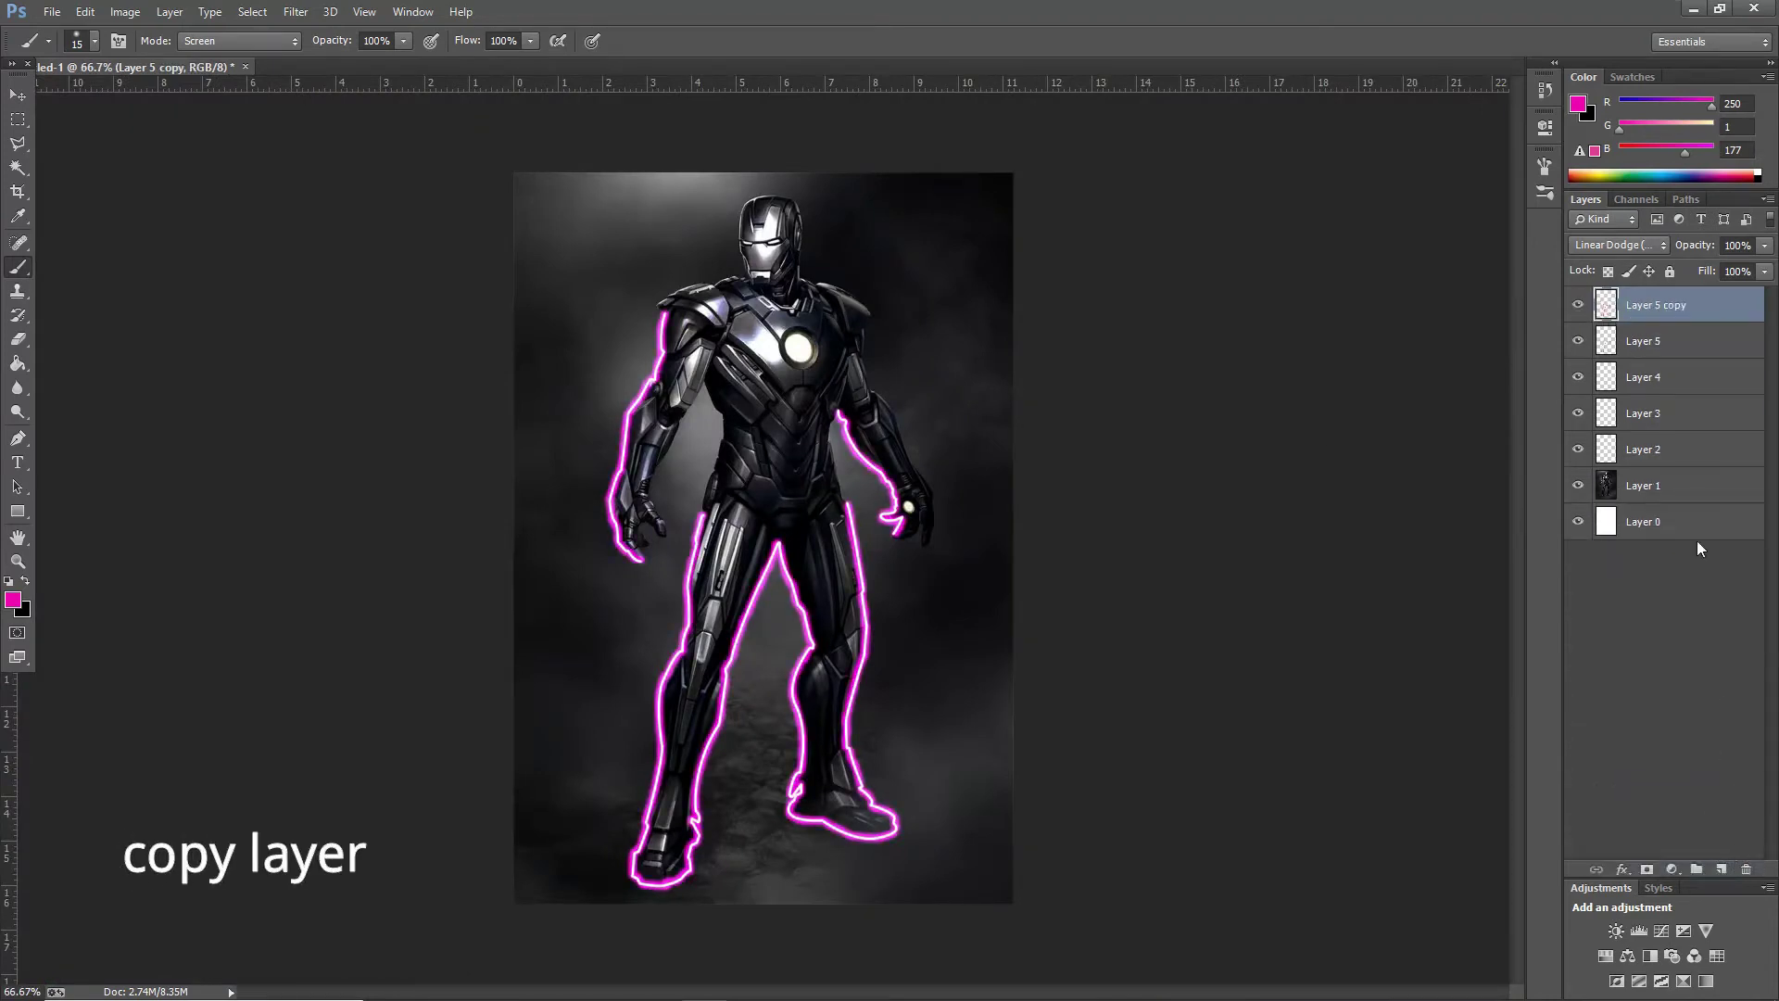
# Step: Apply a large-radius Gaussian Blur to Layer 5 copy for a soft magenta haze
pyautogui.press('v')
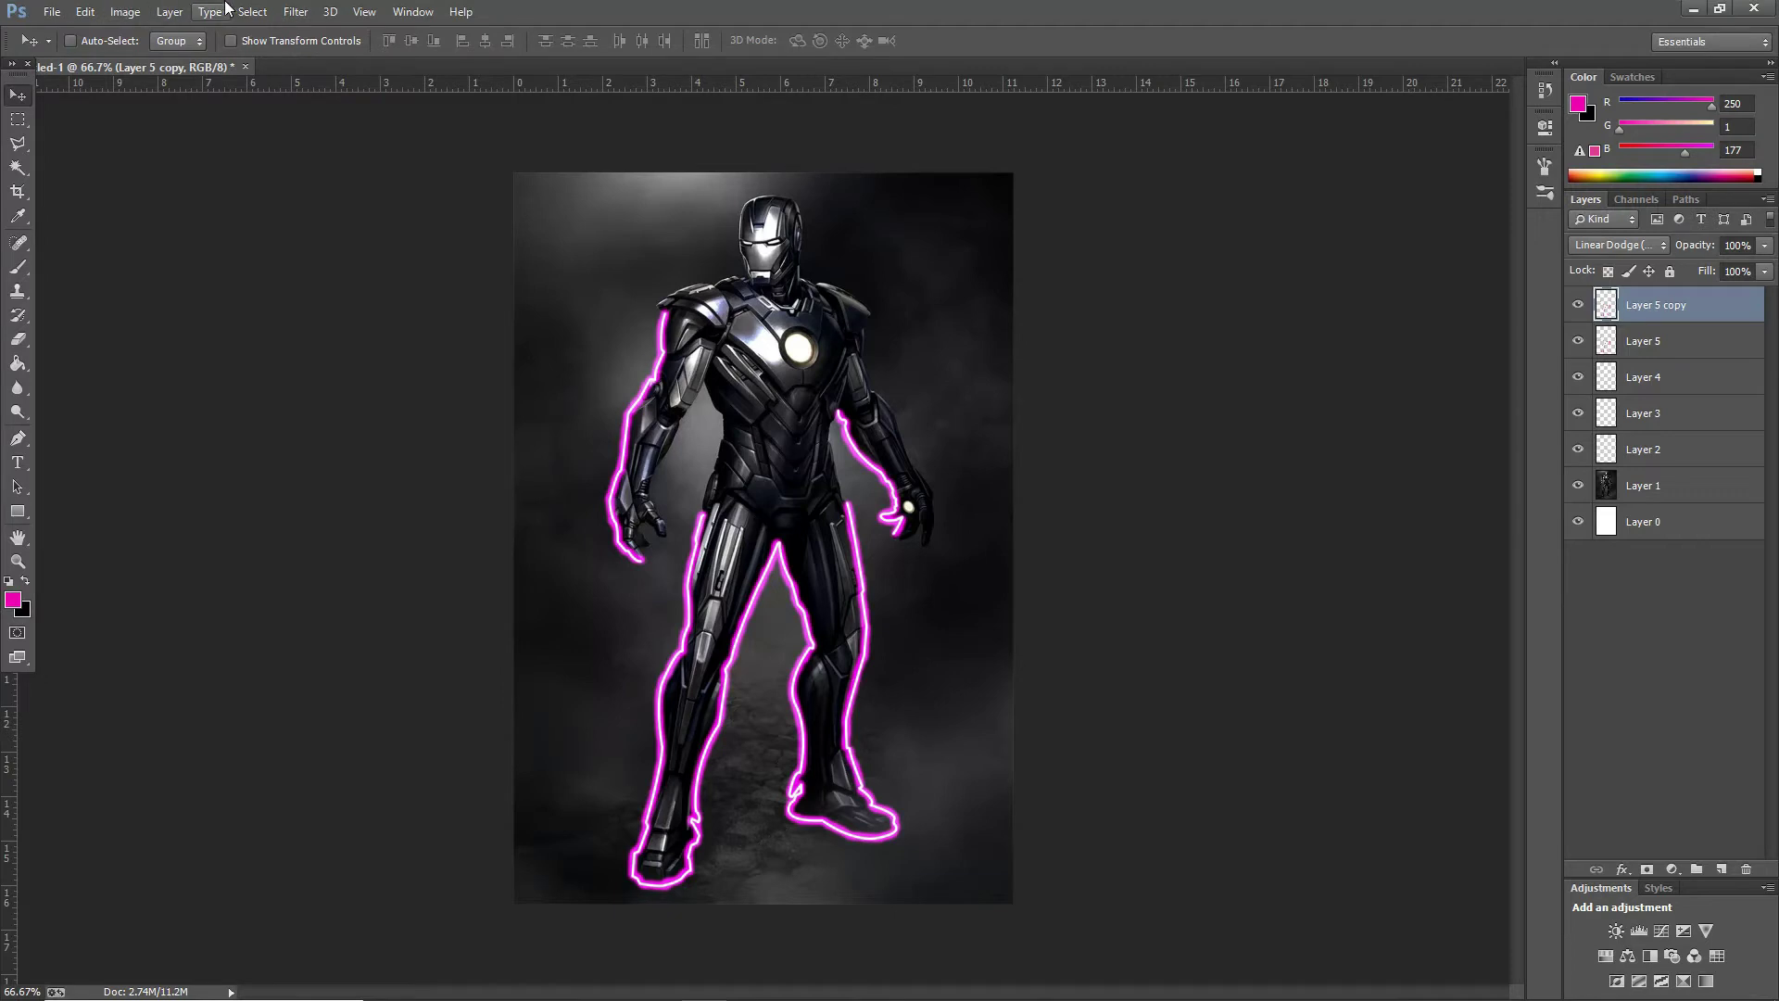
pyautogui.click(295, 11)
pyautogui.moveTo(361, 215)
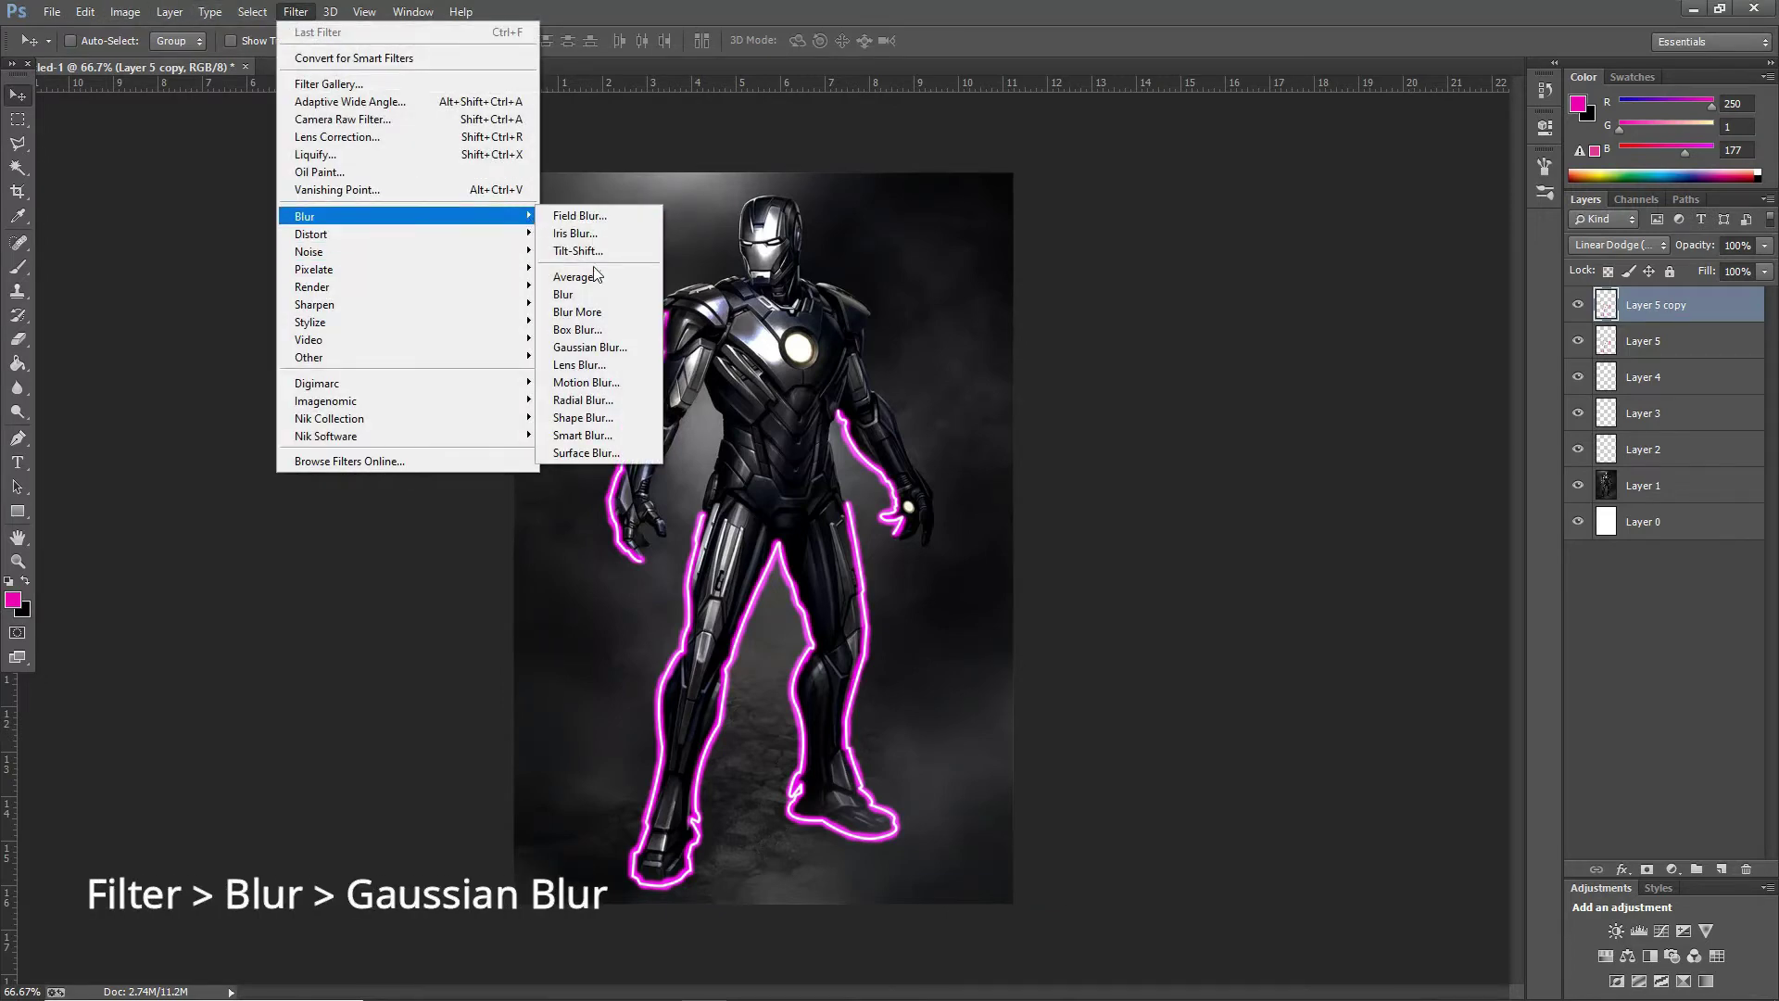
pyautogui.click(590, 348)
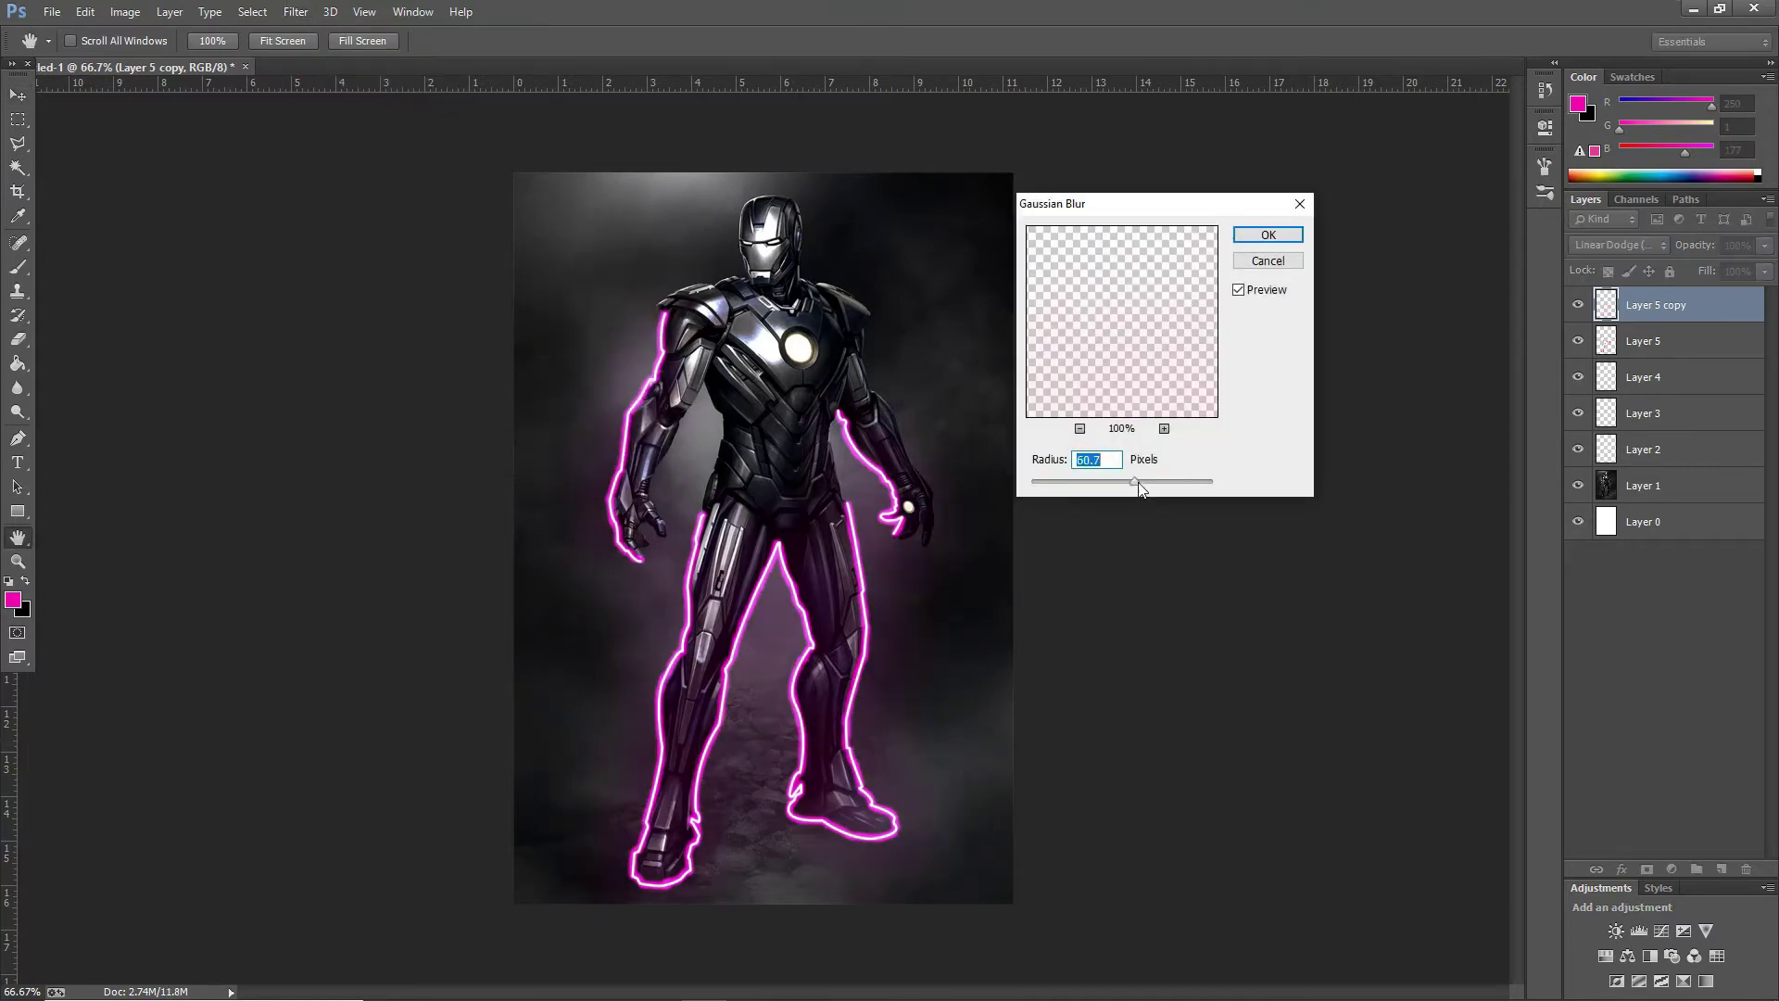
pyautogui.click(1278, 237)
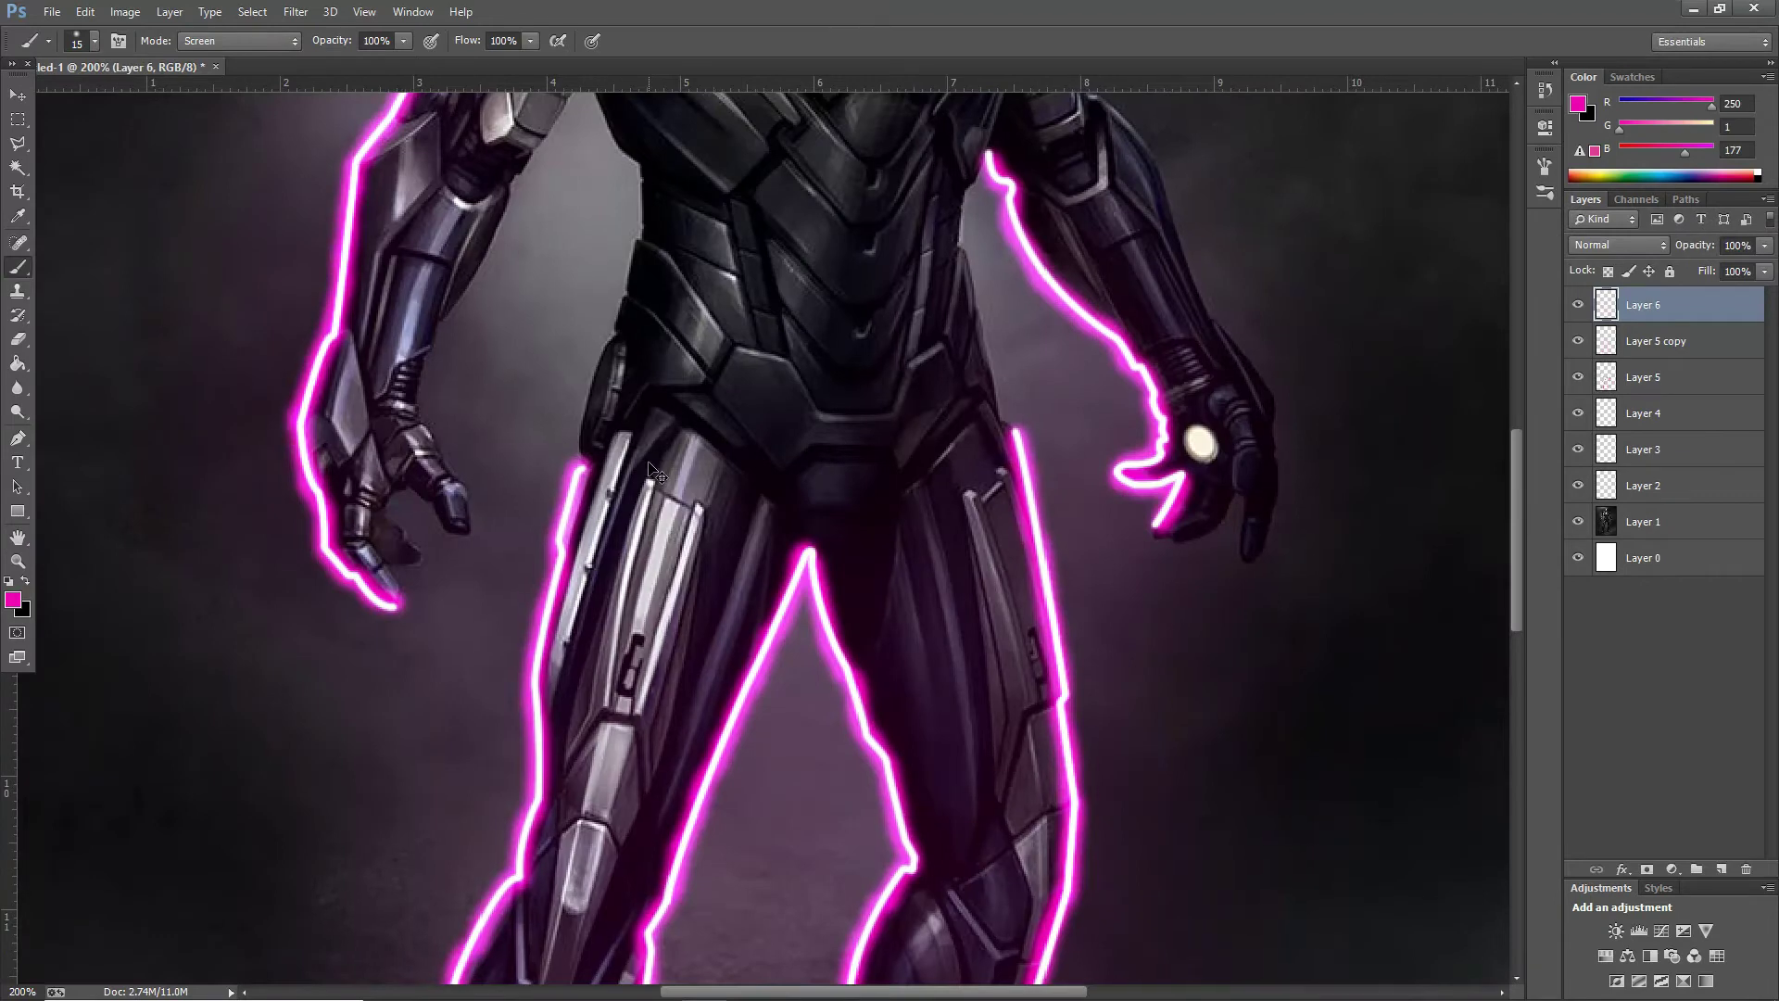
# Step: Set the new layer to Overlay and paint magenta over the thigh and lower-leg plates
pyautogui.hotkey('ctrl', '+')
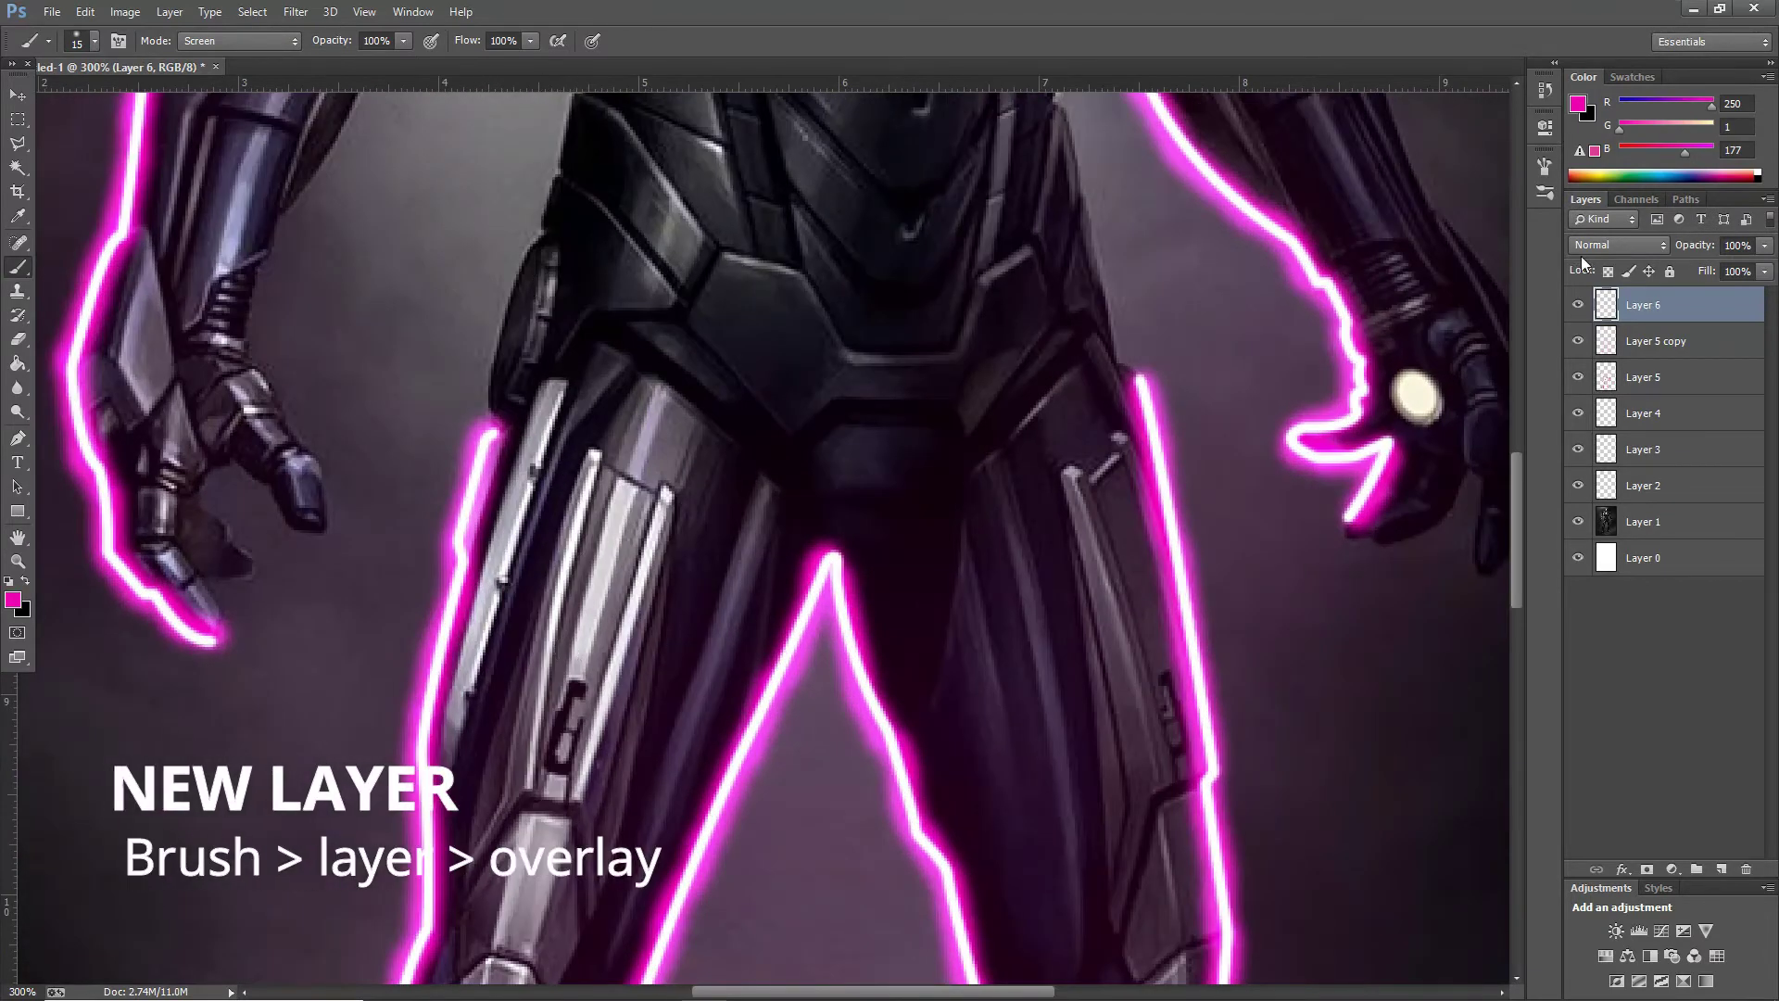
pyautogui.click(1615, 247)
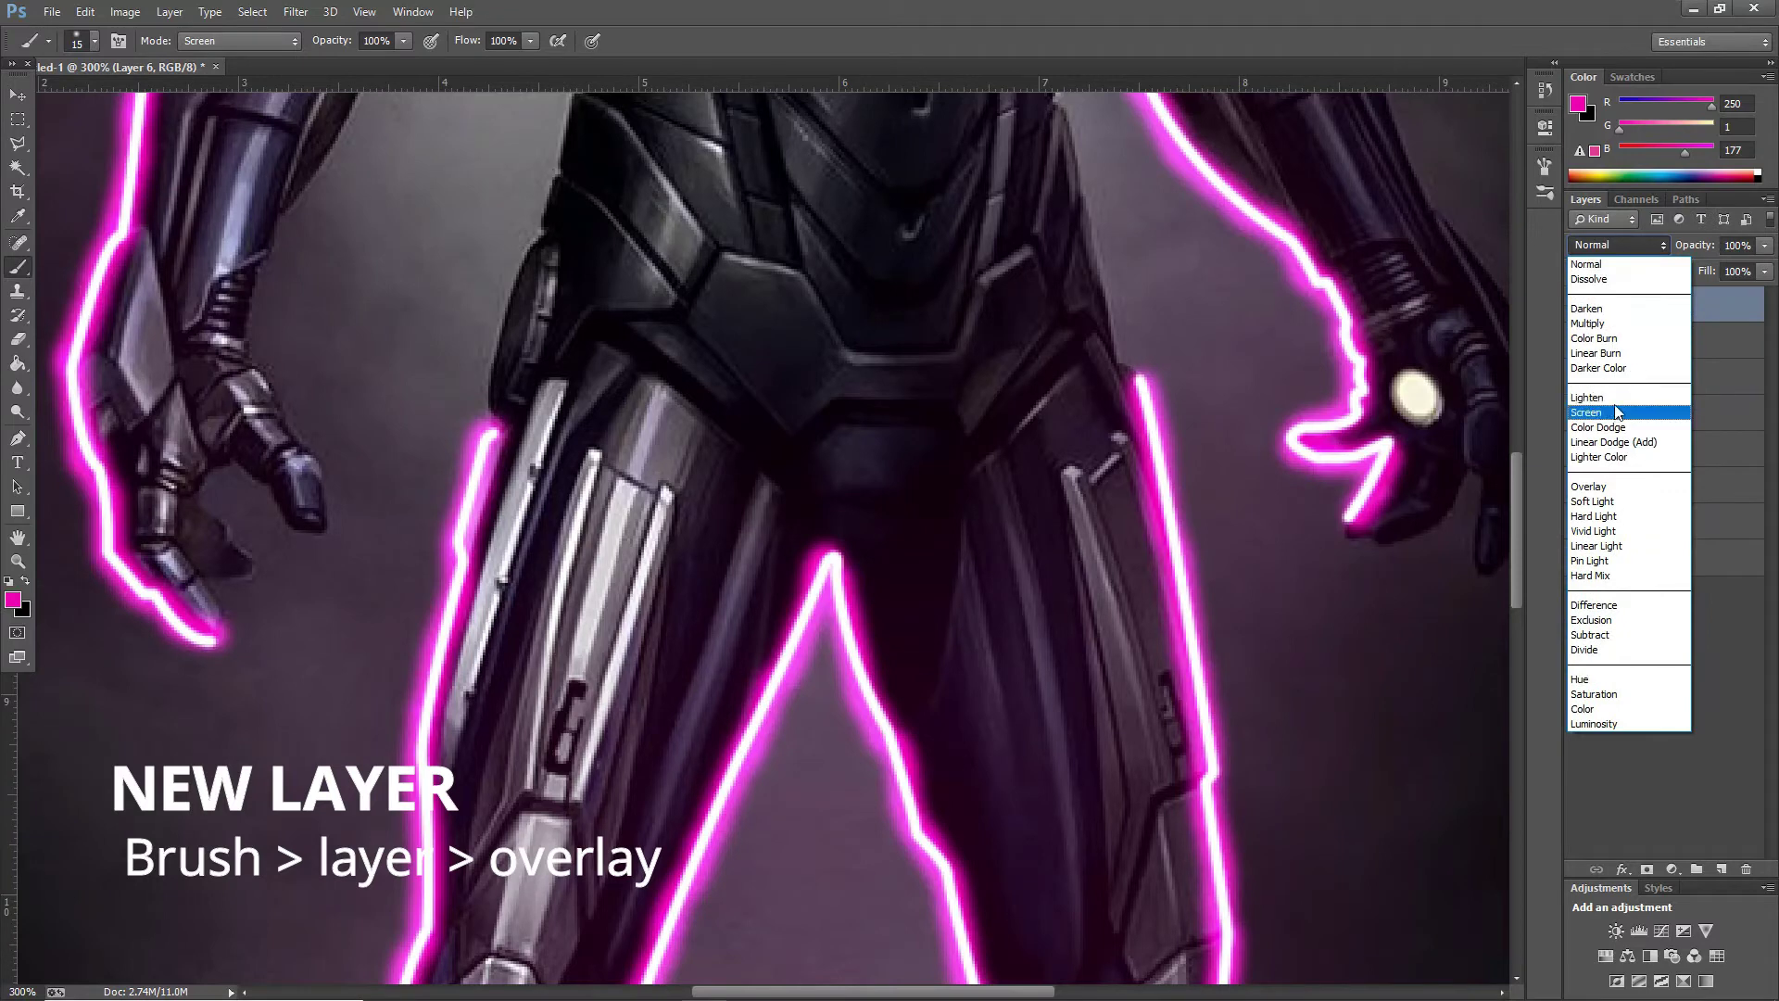
pyautogui.click(1610, 486)
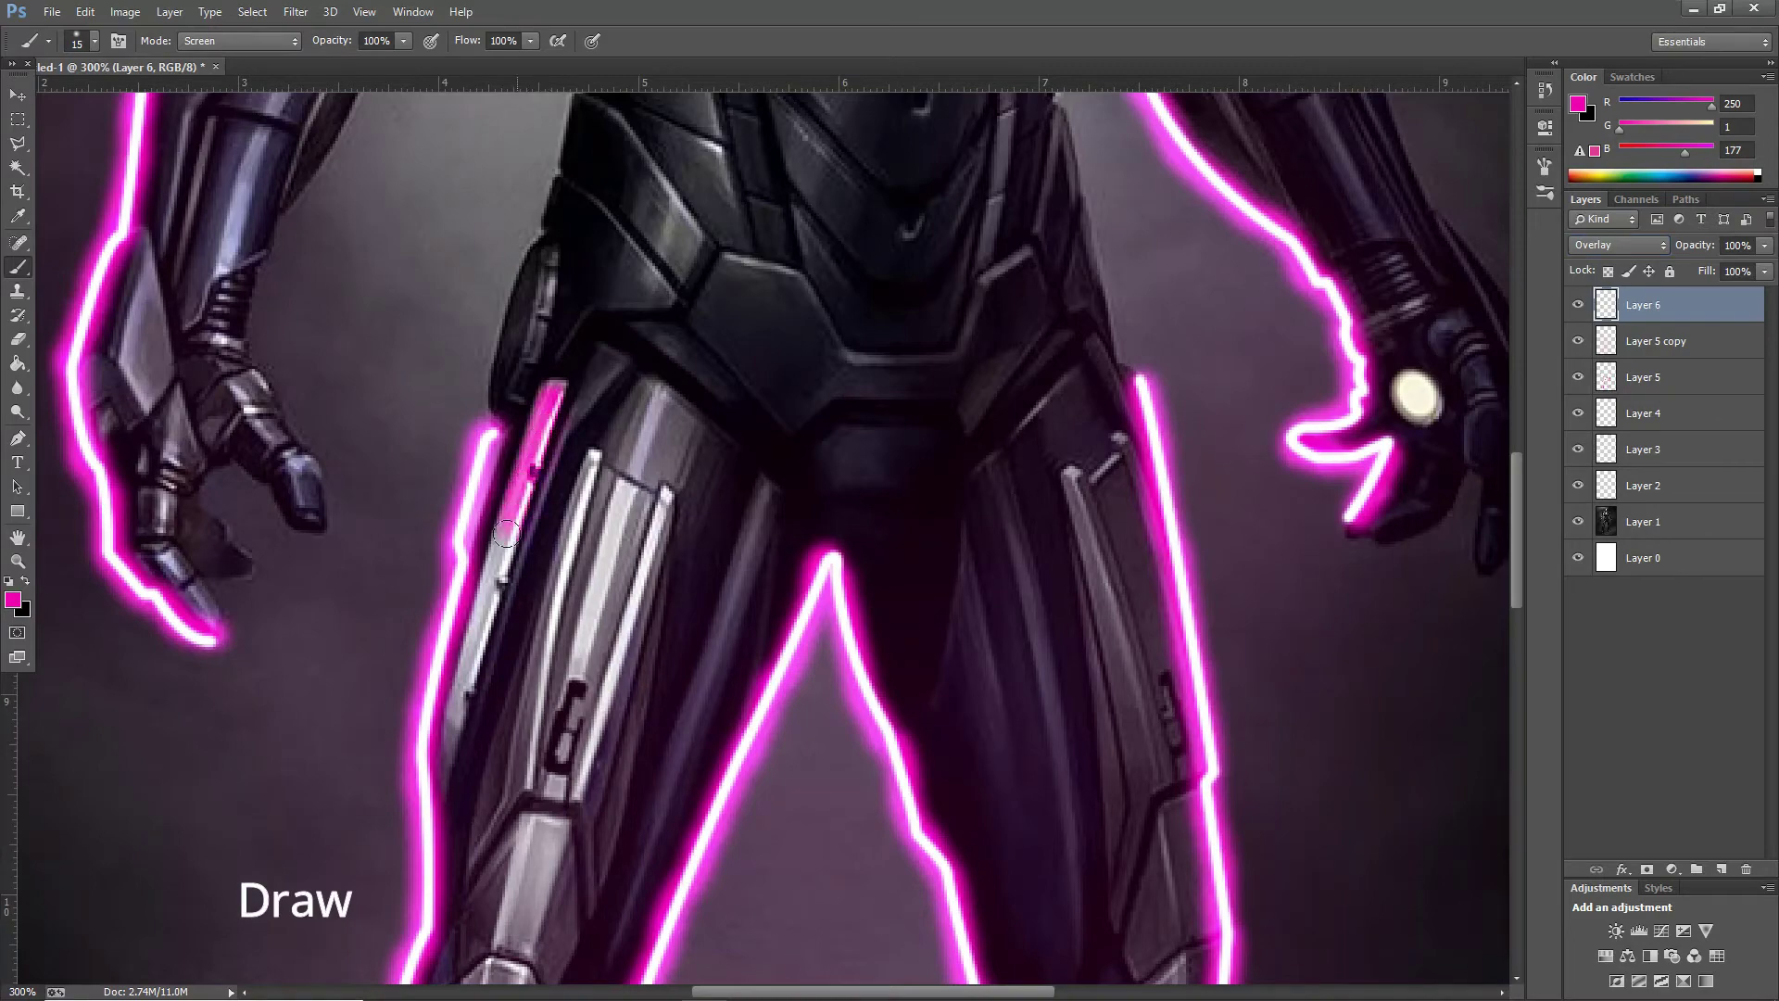
pyautogui.moveTo(506, 533); pyautogui.dragTo(451, 718)
pyautogui.moveTo(595, 454); pyautogui.dragTo(528, 742)
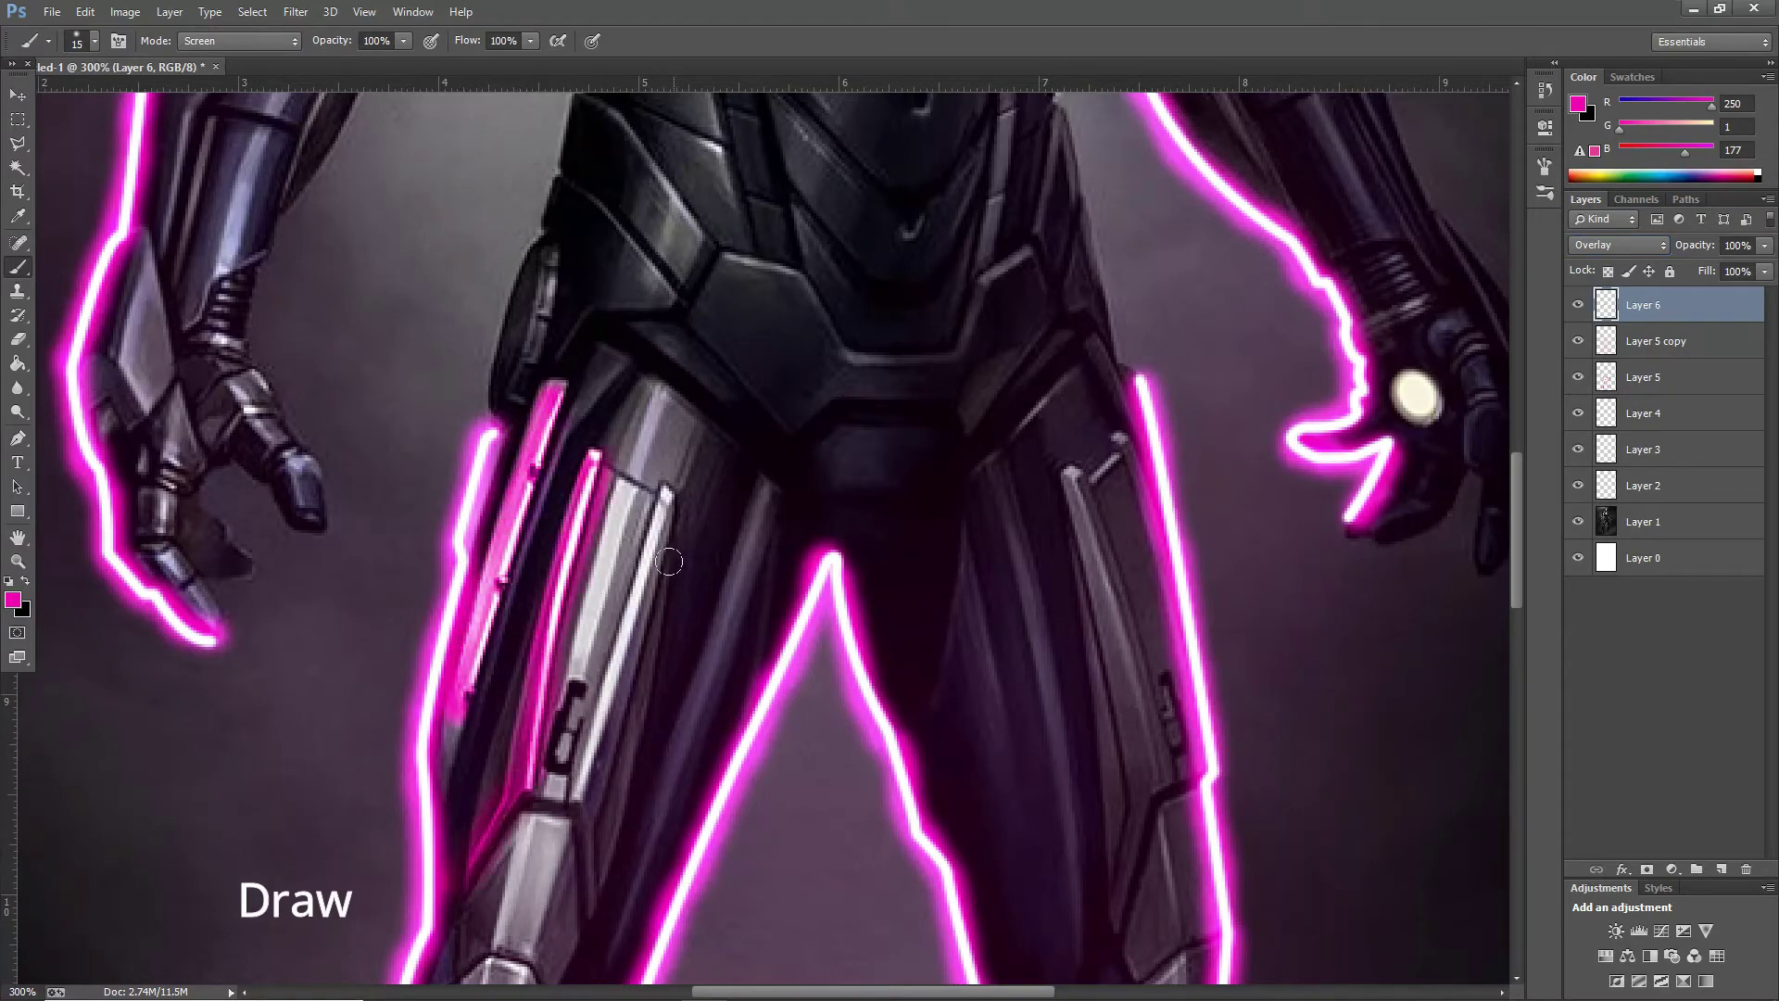
pyautogui.moveTo(667, 482)
pyautogui.mouseDown()
pyautogui.moveTo(583, 713)
pyautogui.moveTo(574, 658)
pyautogui.mouseUp()
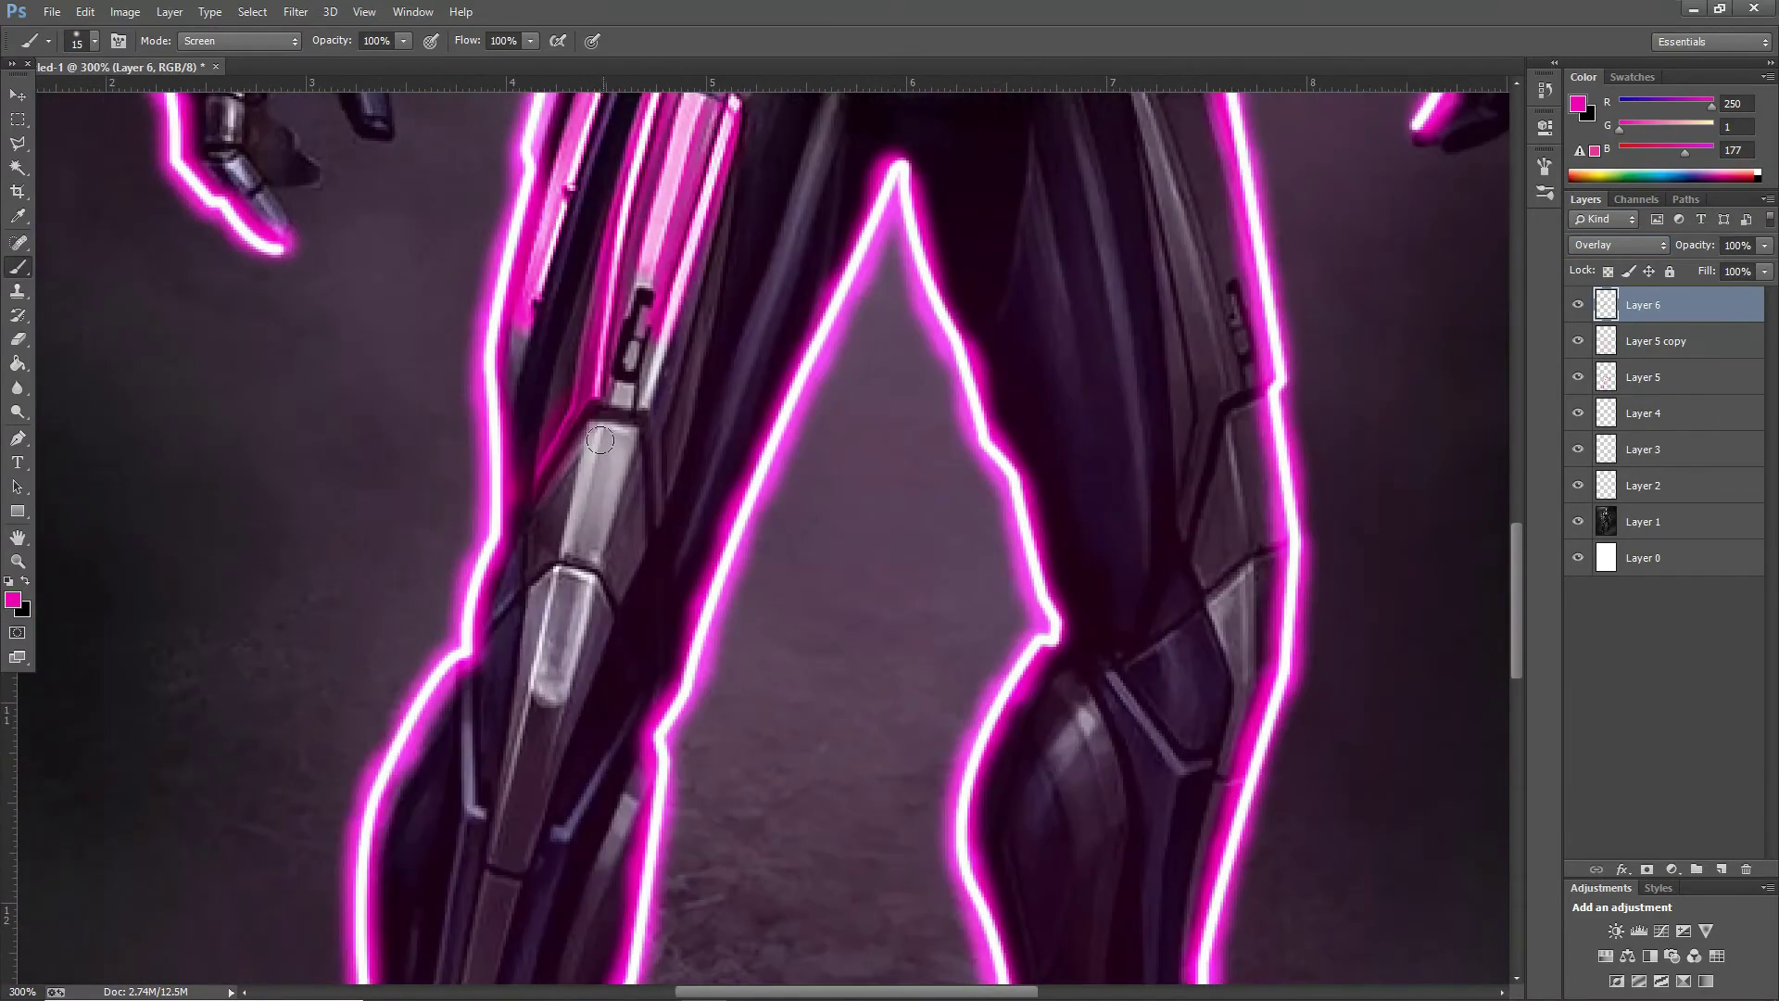
pyautogui.moveTo(599, 440)
pyautogui.mouseDown()
pyautogui.moveTo(566, 561)
pyautogui.moveTo(603, 278)
pyautogui.mouseUp()
pyautogui.moveTo(653, 213); pyautogui.dragTo(616, 333)
pyautogui.moveTo(584, 269)
pyautogui.mouseDown()
pyautogui.moveTo(638, 217)
pyautogui.moveTo(808, 243)
pyautogui.mouseUp()
pyautogui.moveTo(727, 190); pyautogui.dragTo(736, 308)
# Step: Paint magenta onto the foot band, ankle plates and thigh bar stripes
pyautogui.moveTo(671, 674); pyautogui.dragTo(674, 484)
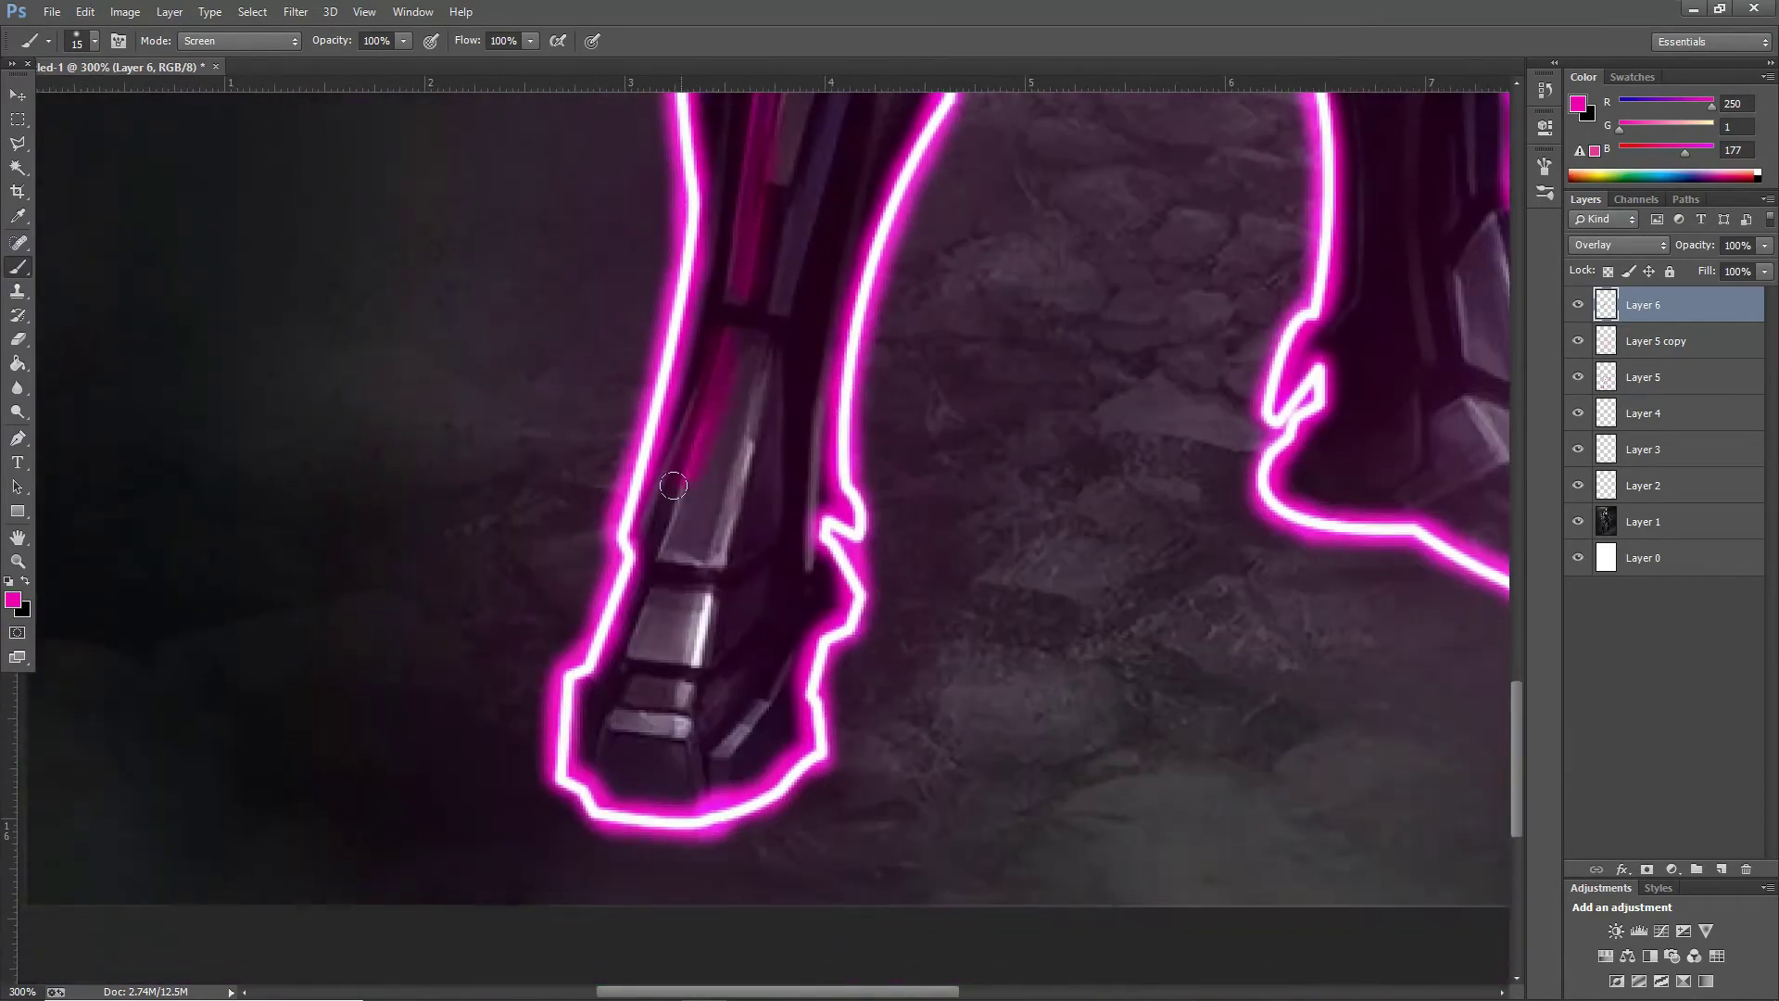
pyautogui.moveTo(663, 693)
pyautogui.mouseDown()
pyautogui.moveTo(604, 753)
pyautogui.moveTo(818, 504)
pyautogui.moveTo(754, 429)
pyautogui.moveTo(790, 353)
pyautogui.mouseUp()
pyautogui.moveTo(852, 668); pyautogui.dragTo(865, 464)
pyautogui.moveTo(912, 616); pyautogui.dragTo(855, 524)
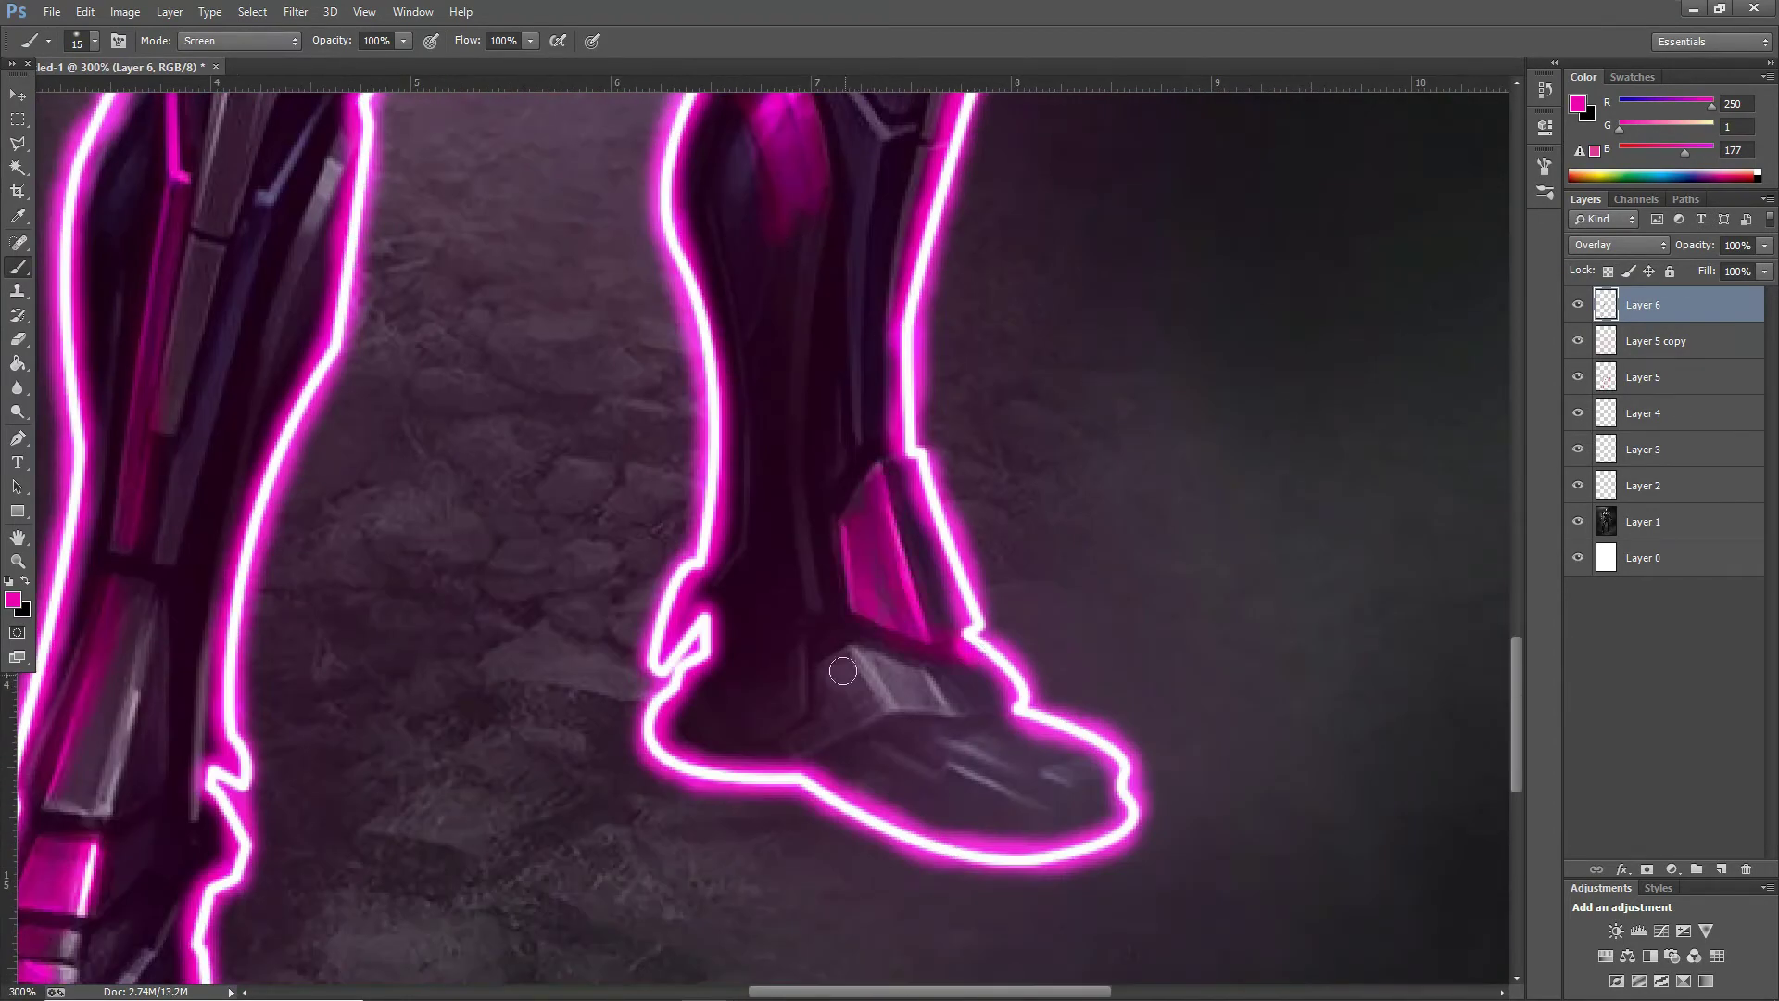
pyautogui.moveTo(842, 671); pyautogui.dragTo(889, 665)
pyautogui.scroll(10, 896, 668)
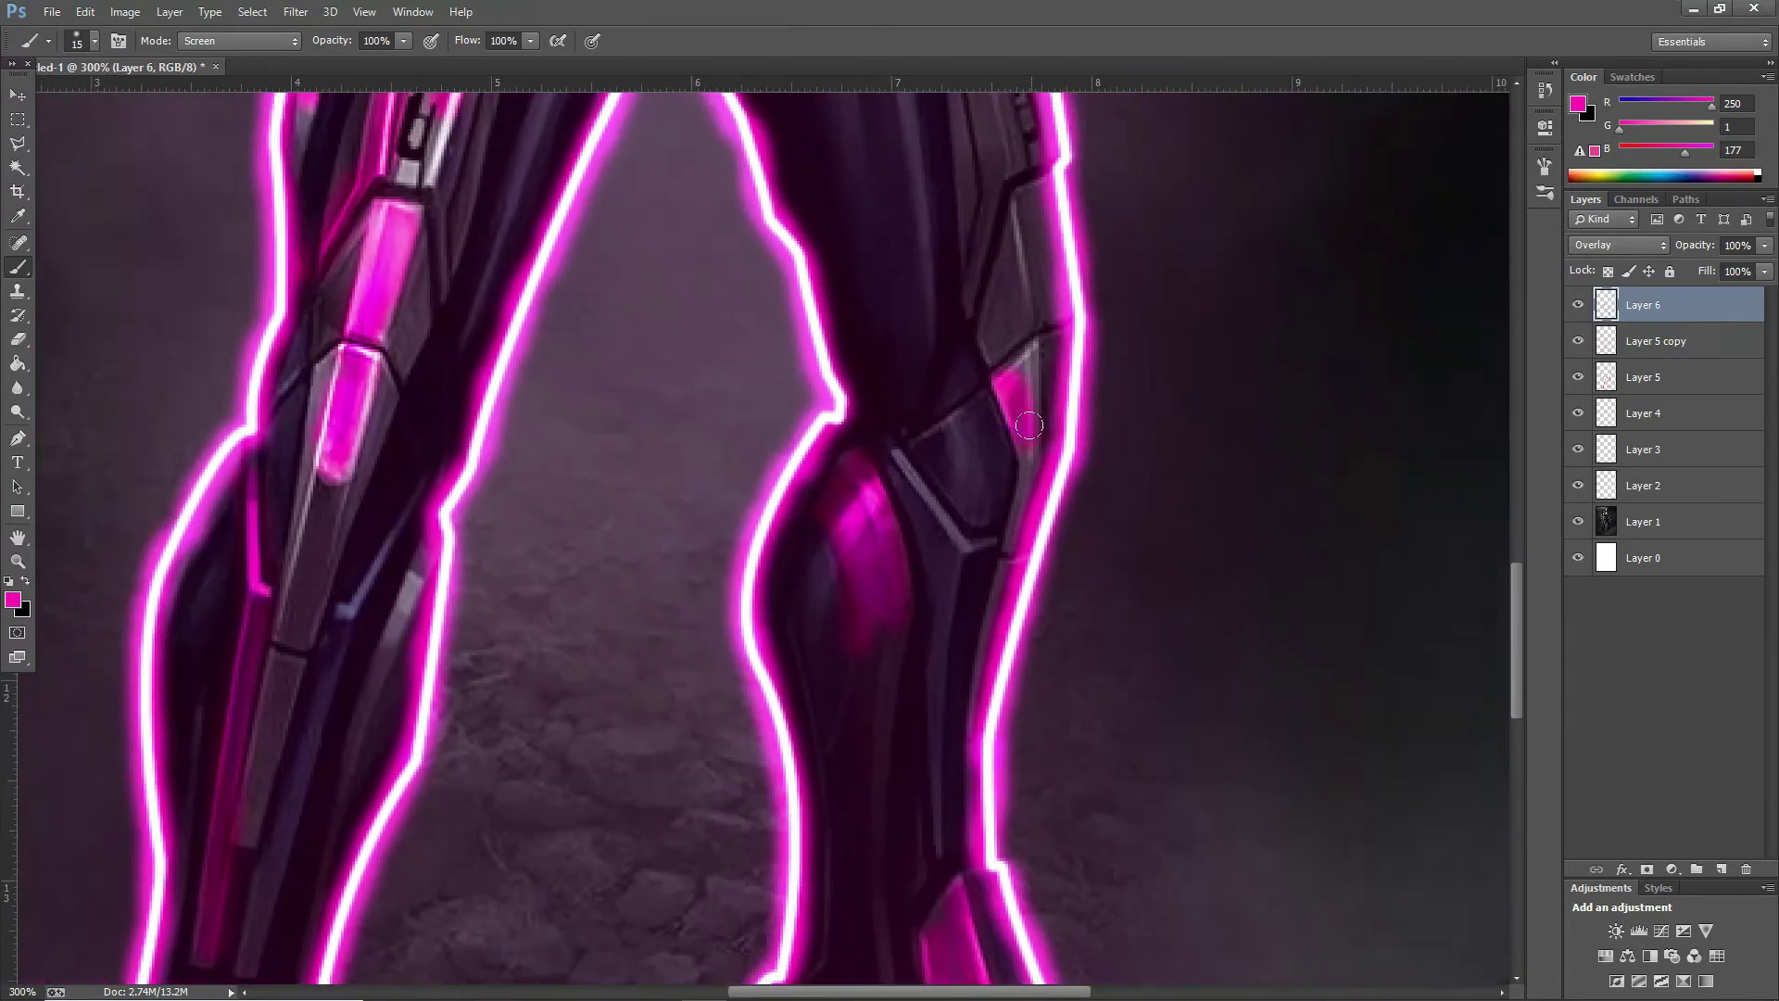
pyautogui.scroll(5, 926, 657)
pyautogui.moveTo(930, 218); pyautogui.dragTo(999, 519)
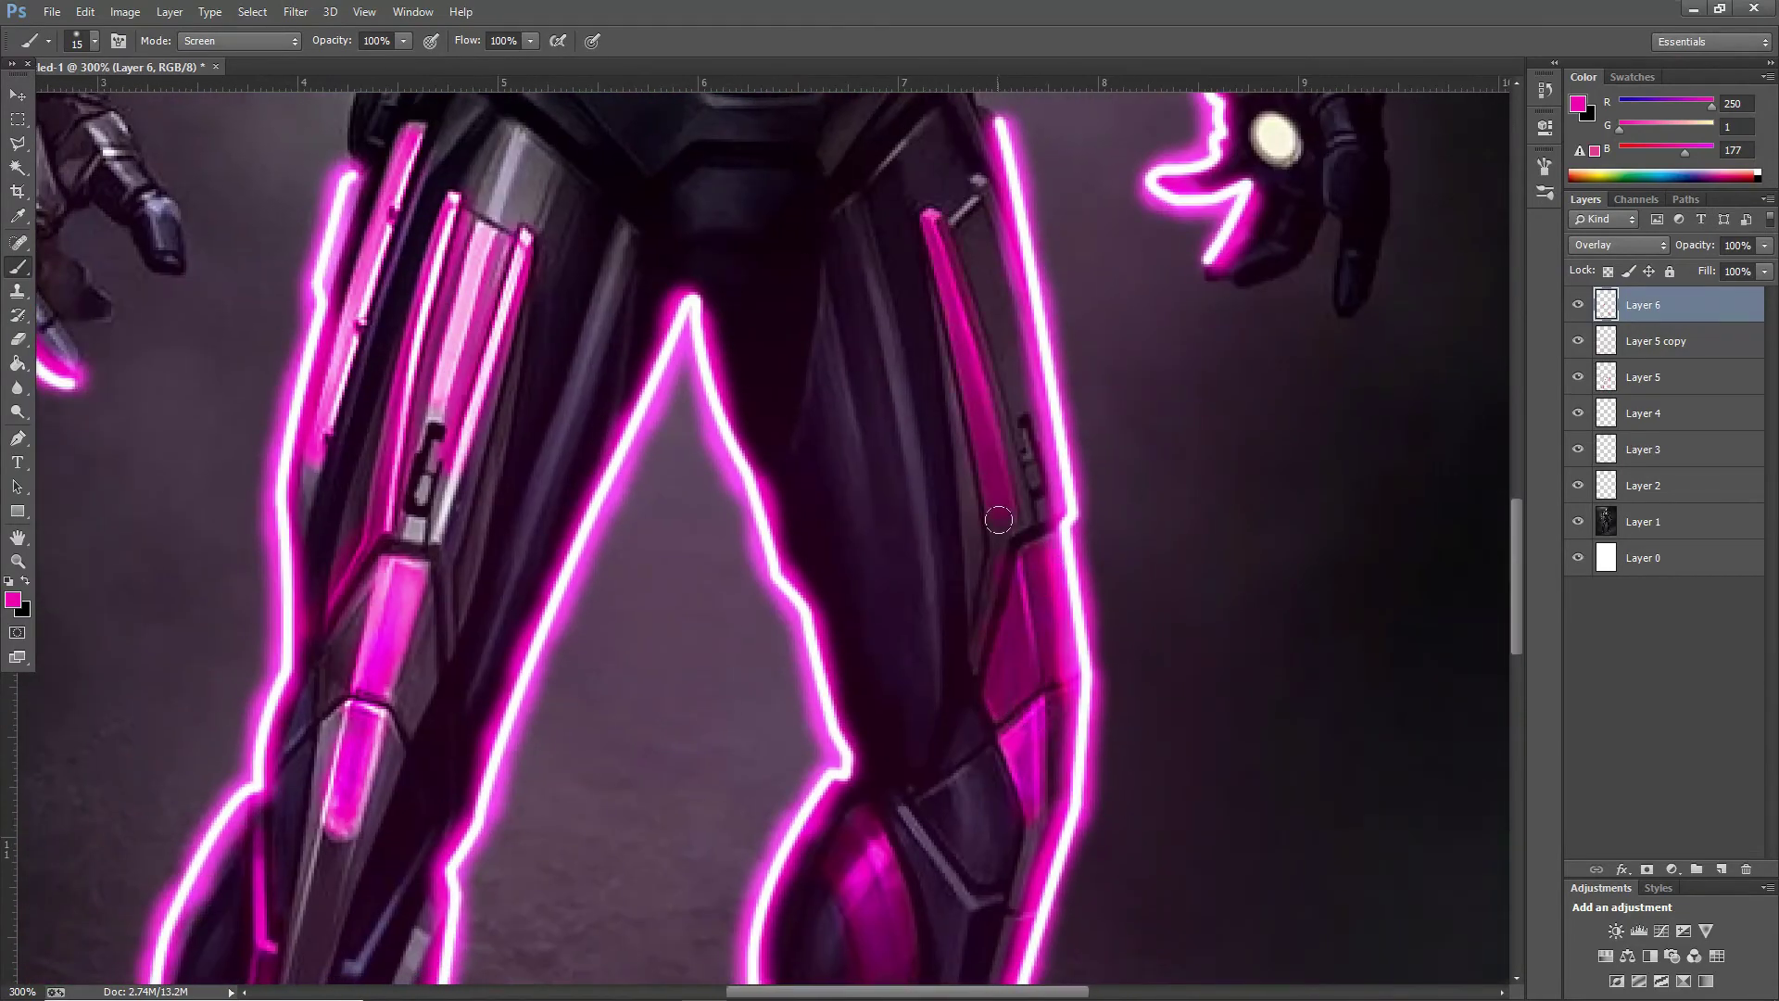
pyautogui.moveTo(943, 307); pyautogui.dragTo(971, 635)
# Step: Paint magenta highlights on the left hand and forearm
pyautogui.moveTo(1032, 536); pyautogui.dragTo(676, 710)
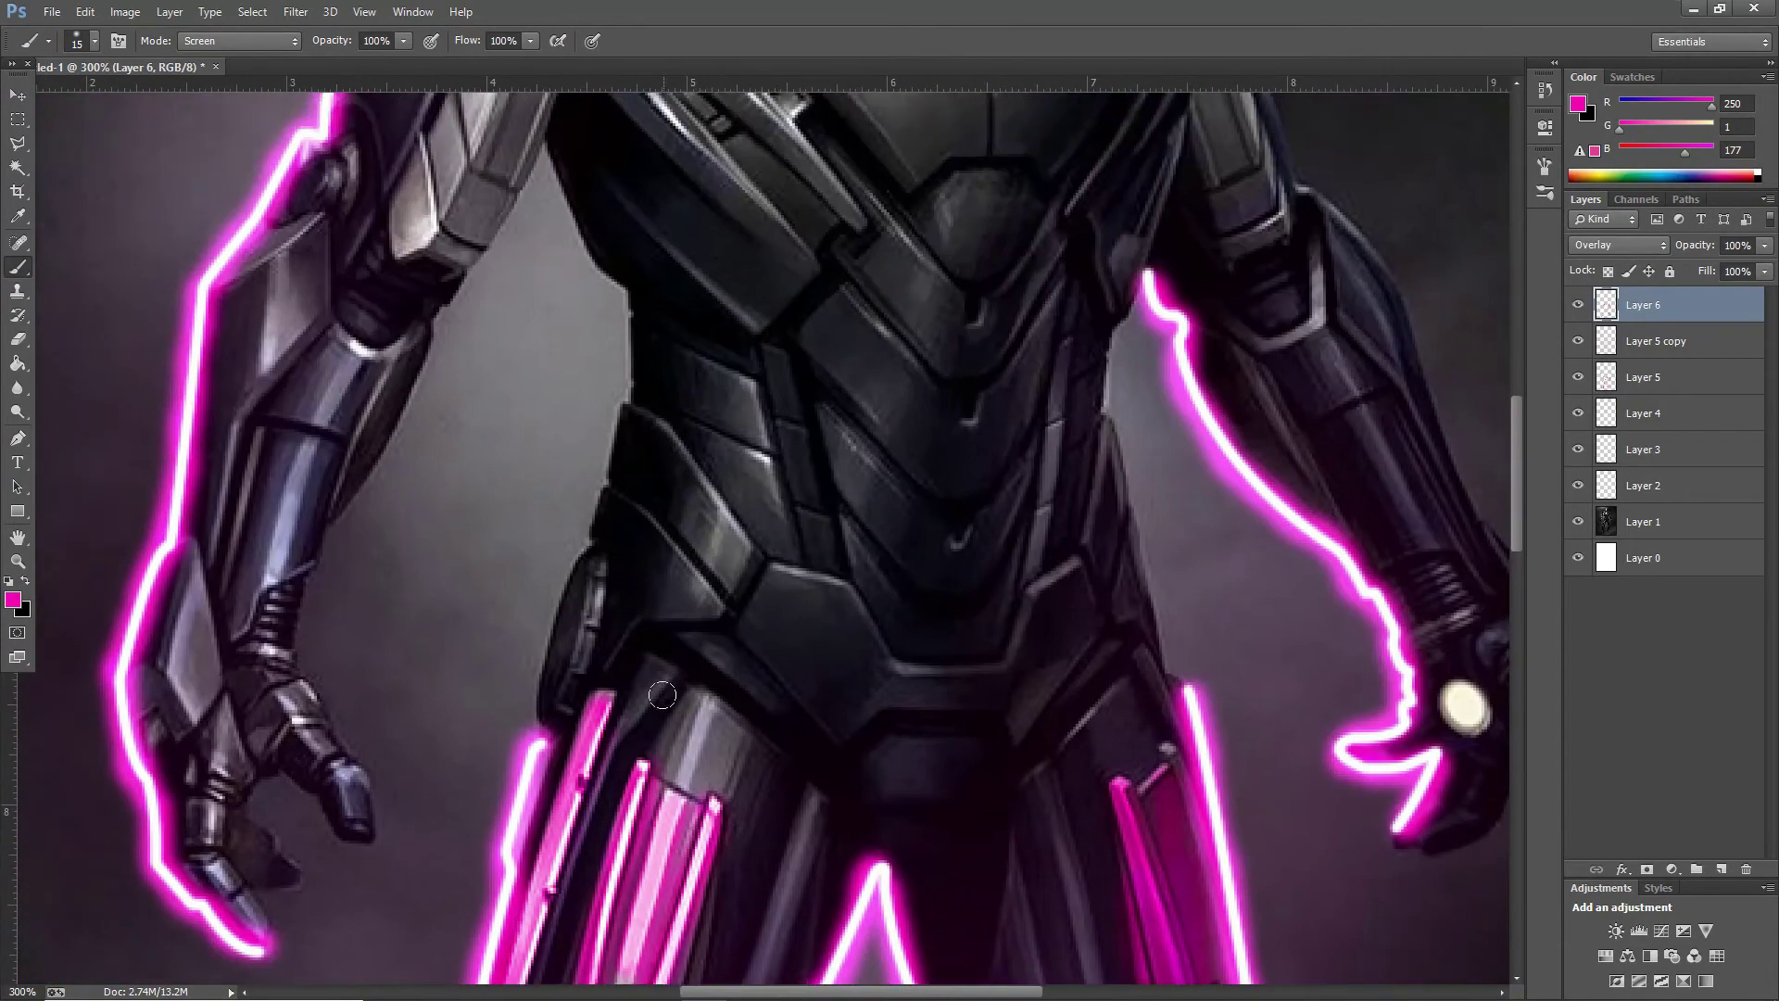
pyautogui.moveTo(556, 389); pyautogui.dragTo(648, 352)
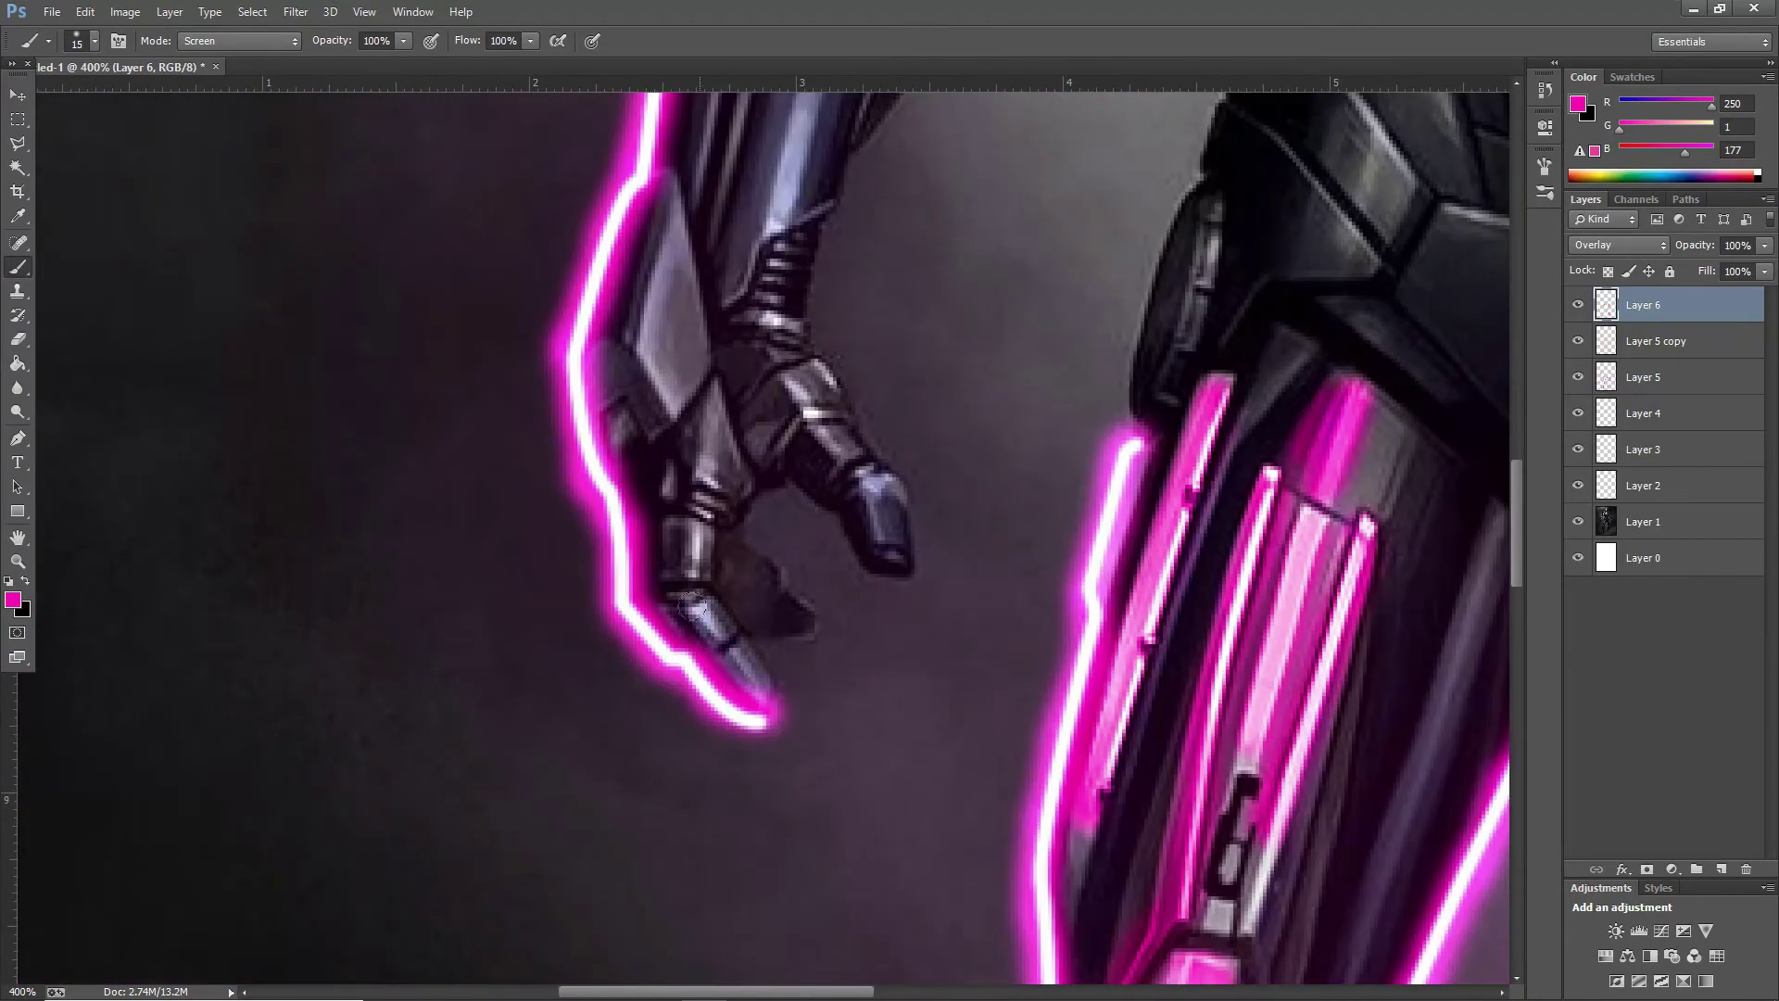
pyautogui.moveTo(690, 607); pyautogui.dragTo(746, 677)
pyautogui.moveTo(653, 199); pyautogui.dragTo(626, 353)
pyautogui.scroll(2, 648, 389)
pyautogui.scroll(1, 722, 500)
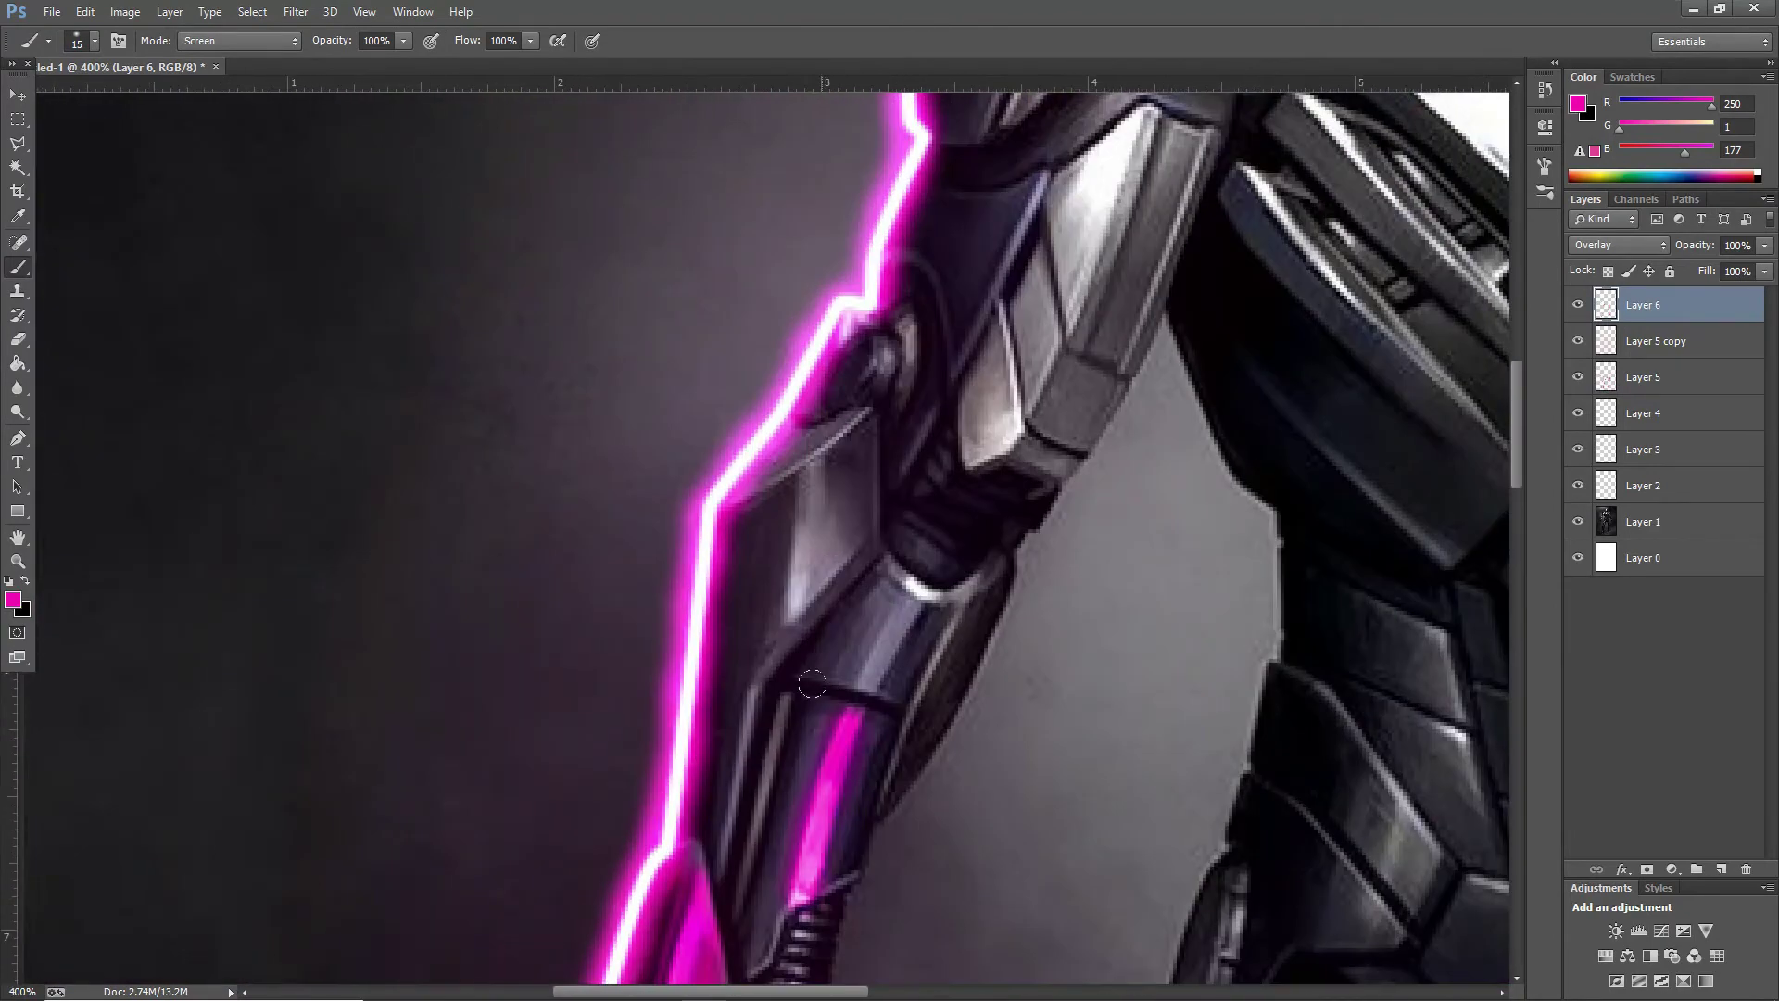
pyautogui.scroll(1, 817, 630)
# Step: Paint the elbow highlight and upper-arm panel magenta
pyautogui.moveTo(818, 630); pyautogui.dragTo(885, 649)
pyautogui.scroll(1, 834, 602)
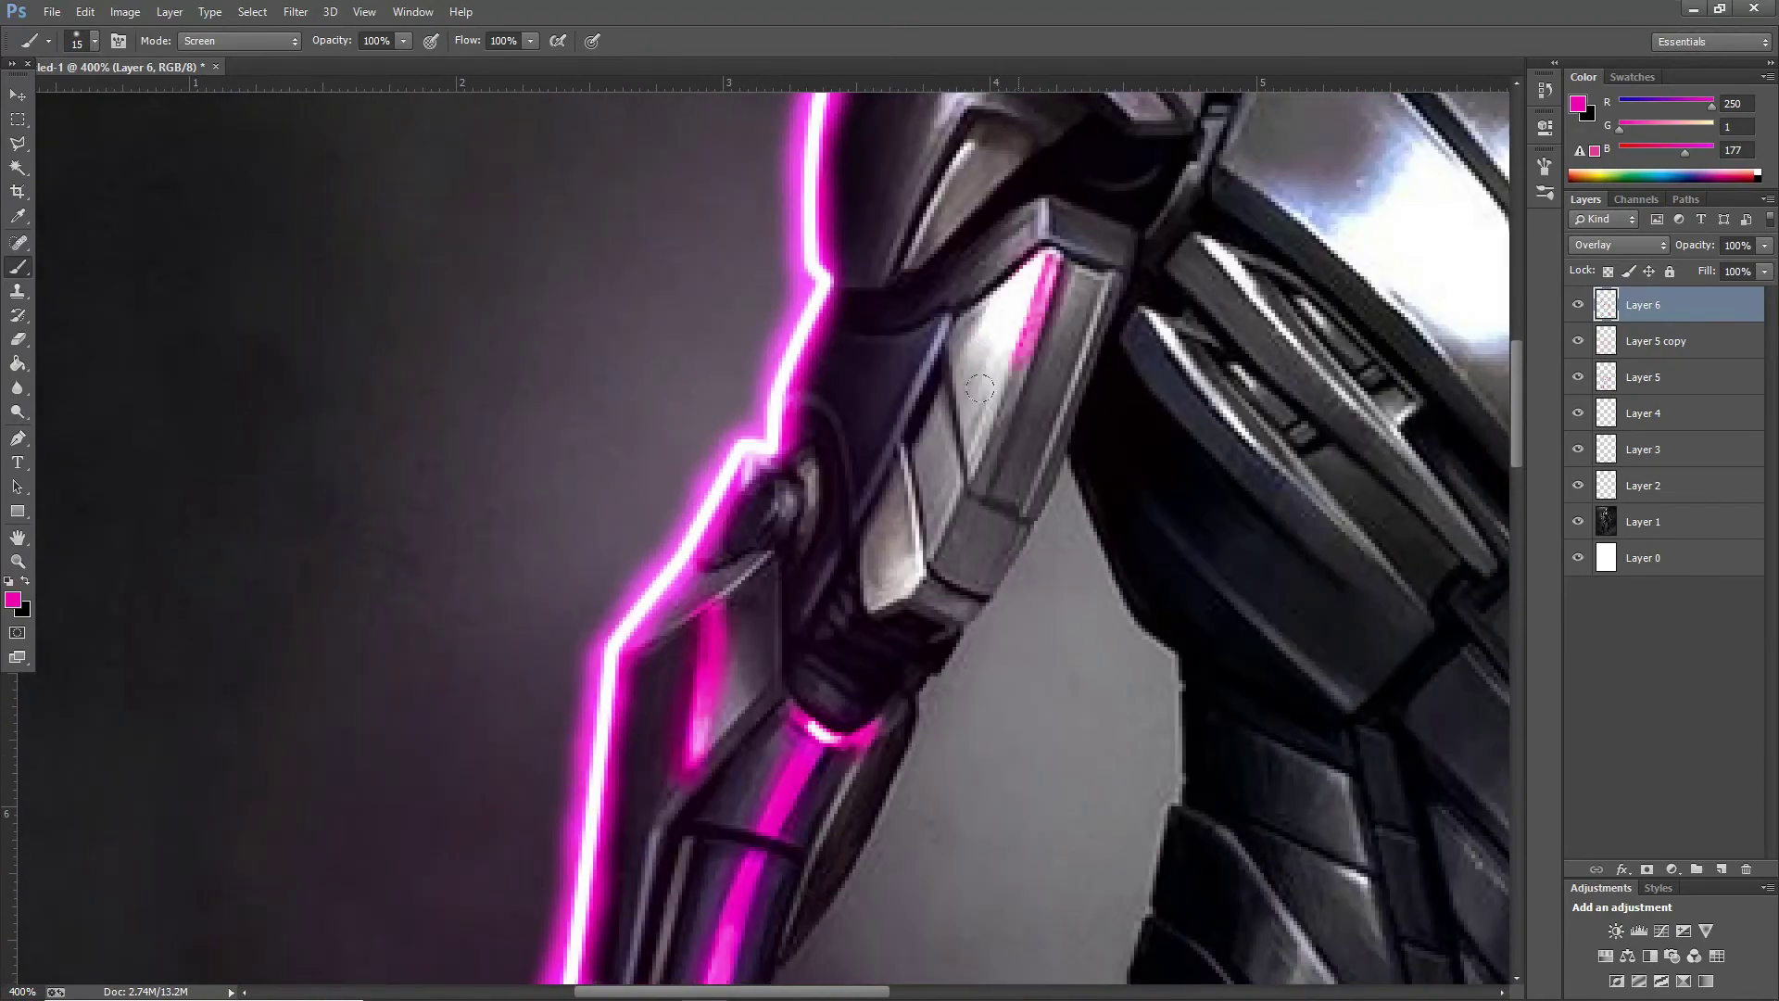
pyautogui.moveTo(1037, 264); pyautogui.dragTo(880, 556)
pyautogui.moveTo(982, 463); pyautogui.dragTo(896, 567)
pyautogui.moveTo(1075, 273)
pyautogui.mouseDown()
pyautogui.moveTo(1010, 486)
pyautogui.moveTo(936, 616)
pyautogui.mouseUp()
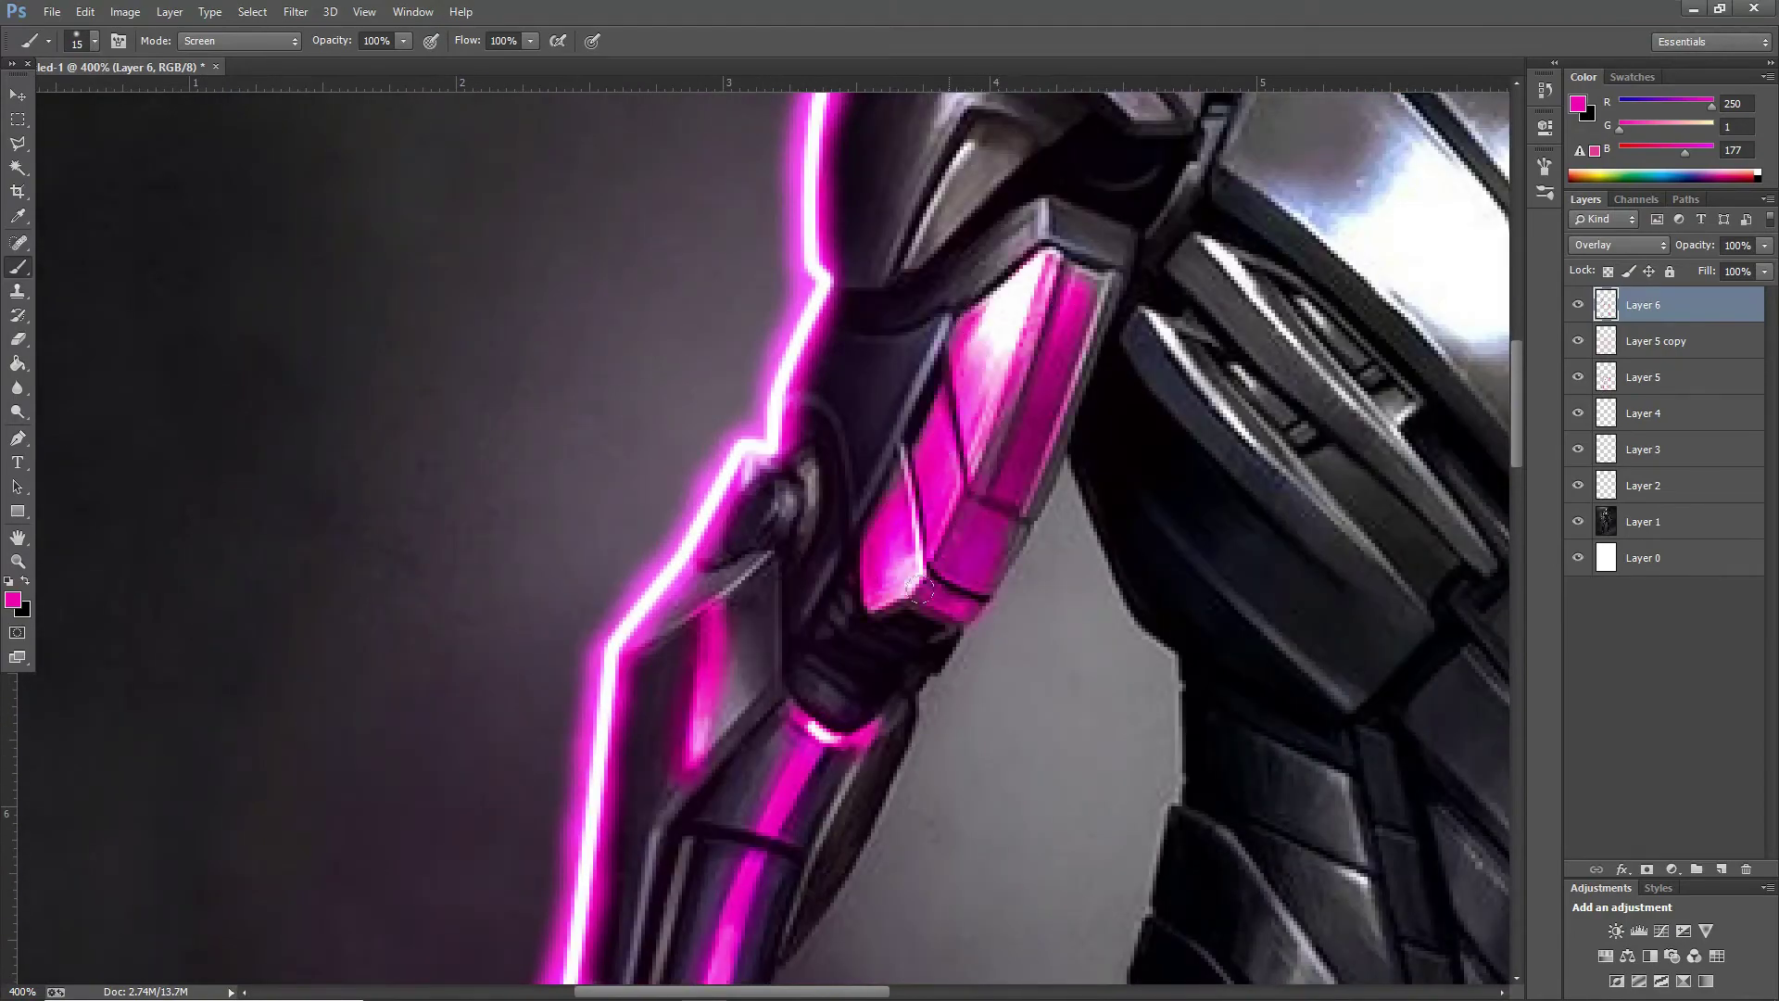
# Step: Paint magenta on the shoulder panel and wrist cuff, then zoom out to the whole figure
pyautogui.scroll(5, 850, 452)
pyautogui.moveTo(790, 525); pyautogui.dragTo(685, 722)
pyautogui.moveTo(787, 592); pyautogui.dragTo(694, 699)
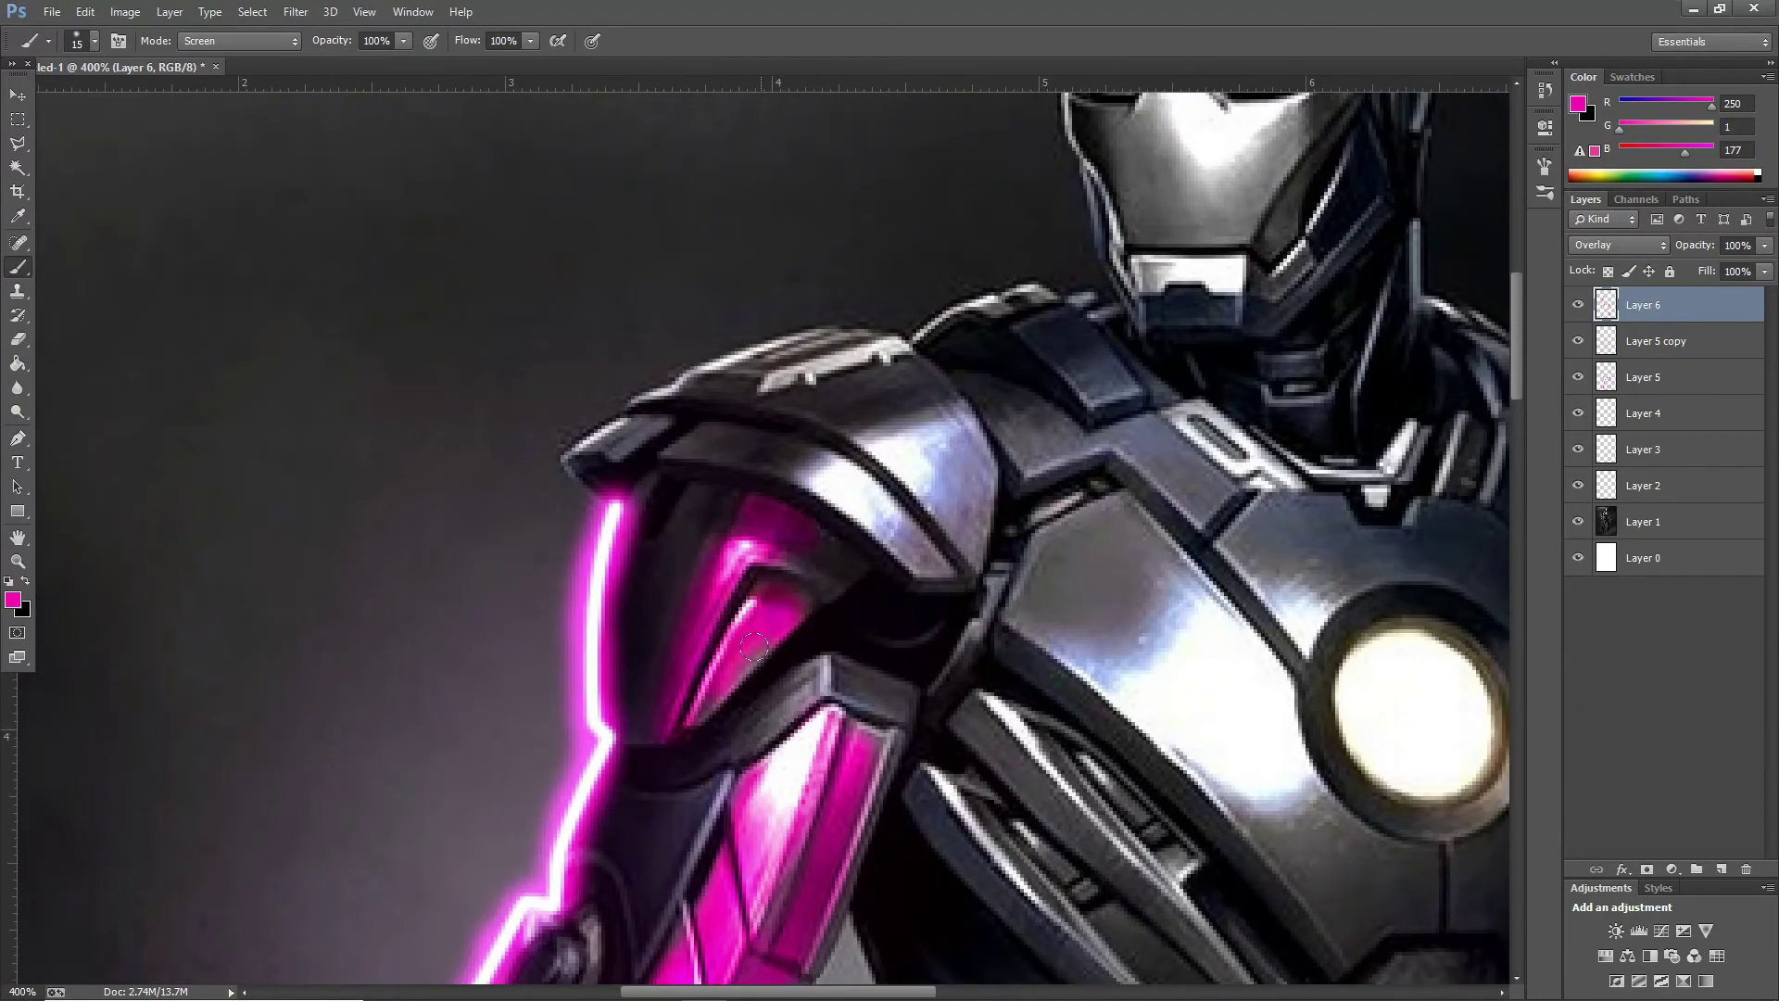
pyautogui.scroll(-5, 741, 537)
pyautogui.hscroll(5, 741, 538)
pyautogui.moveTo(662, 264); pyautogui.dragTo(722, 148)
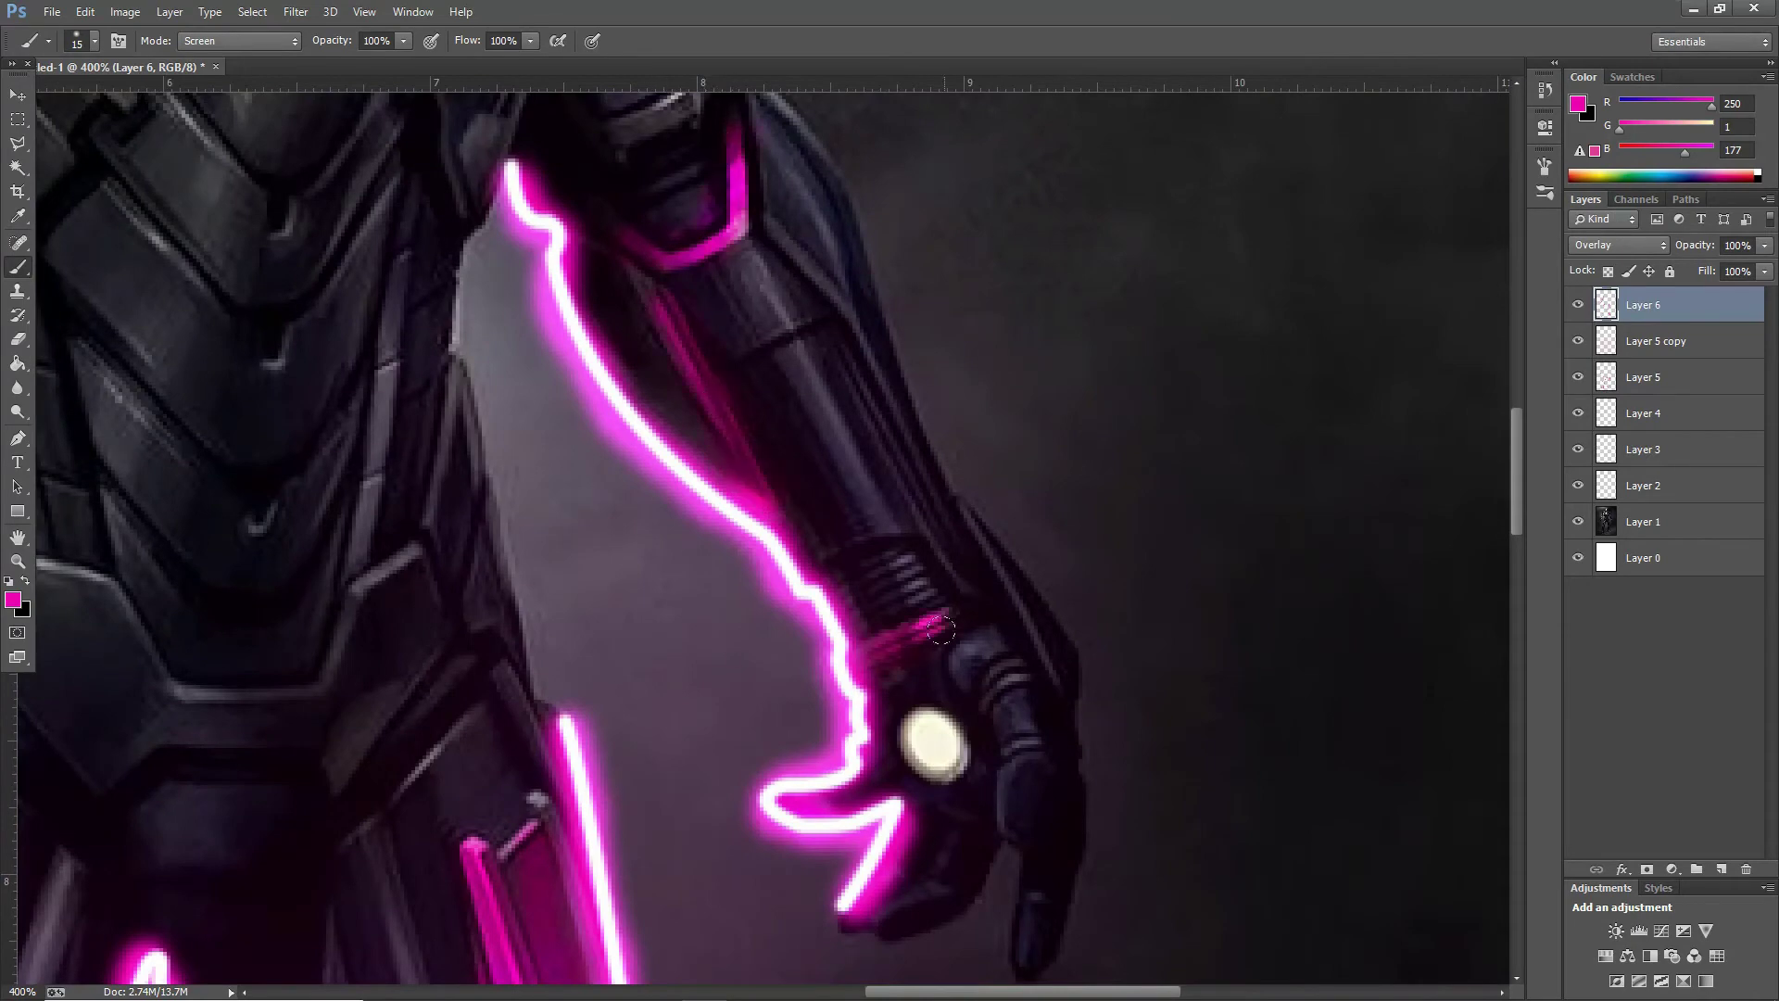
pyautogui.hotkey('ctrl', '1')
pyautogui.click(18, 93)
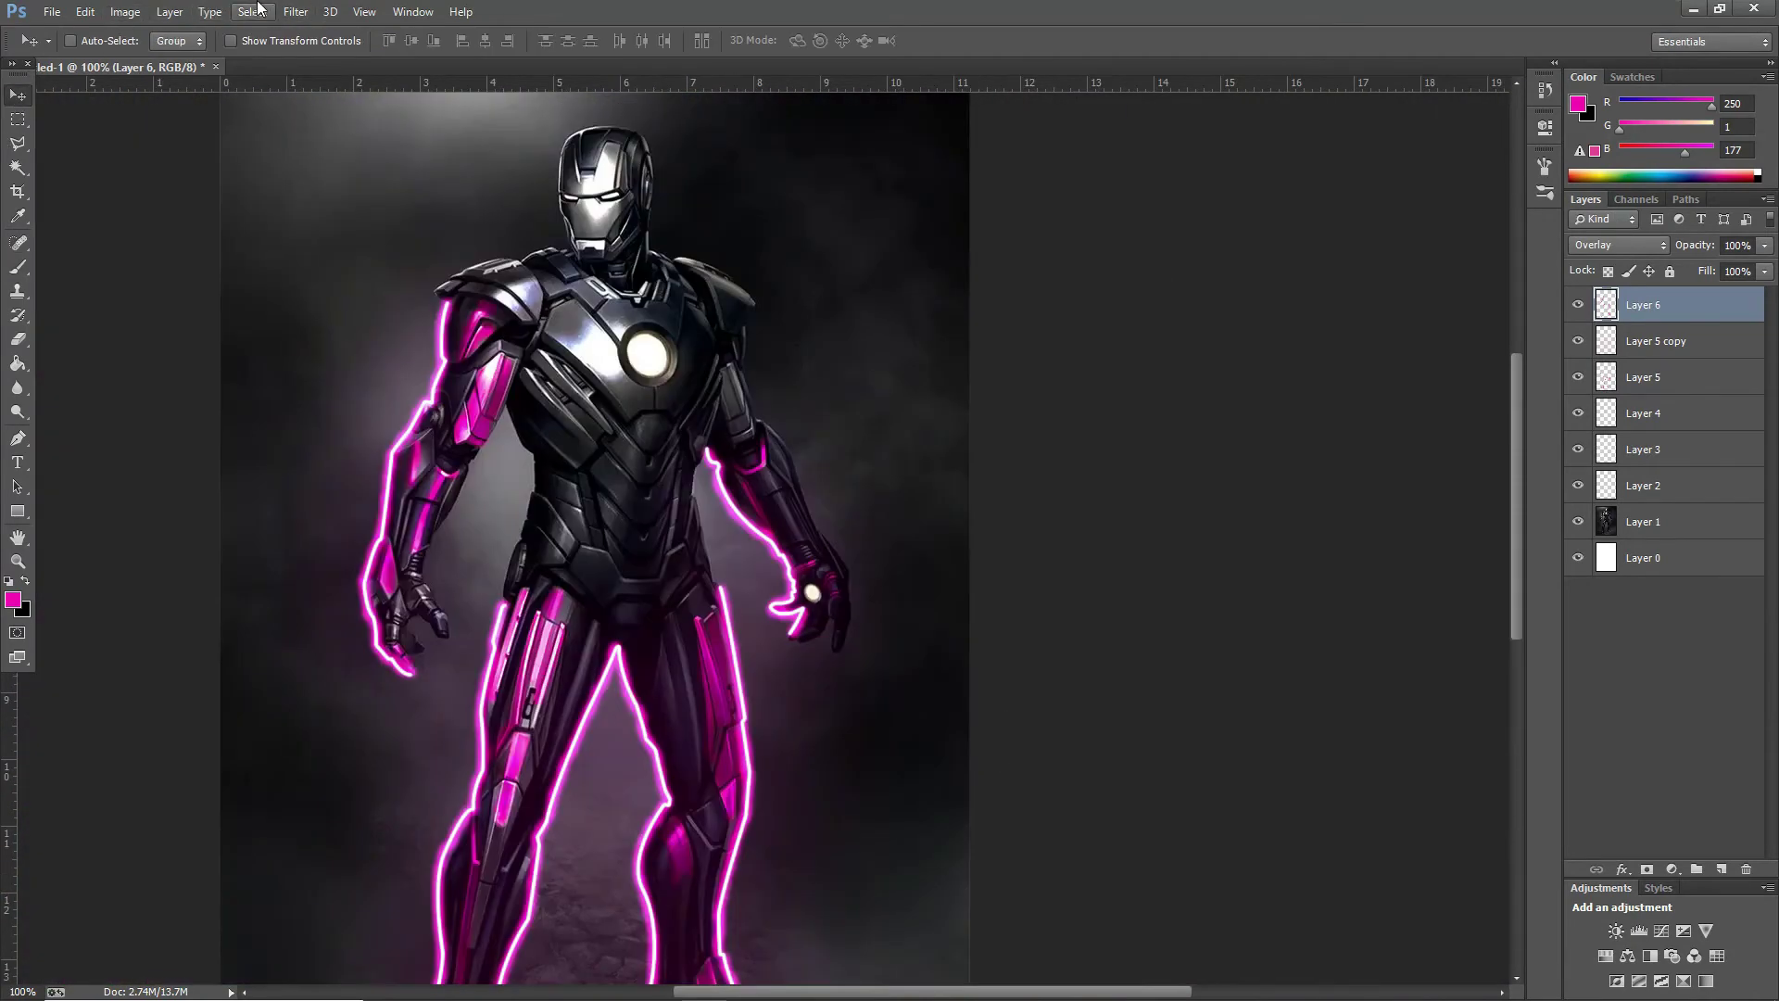
# Step: Blur Layer 6's magenta highlights with a 20.9 px Gaussian Blur and drop its opacity to 33%
pyautogui.click(295, 12)
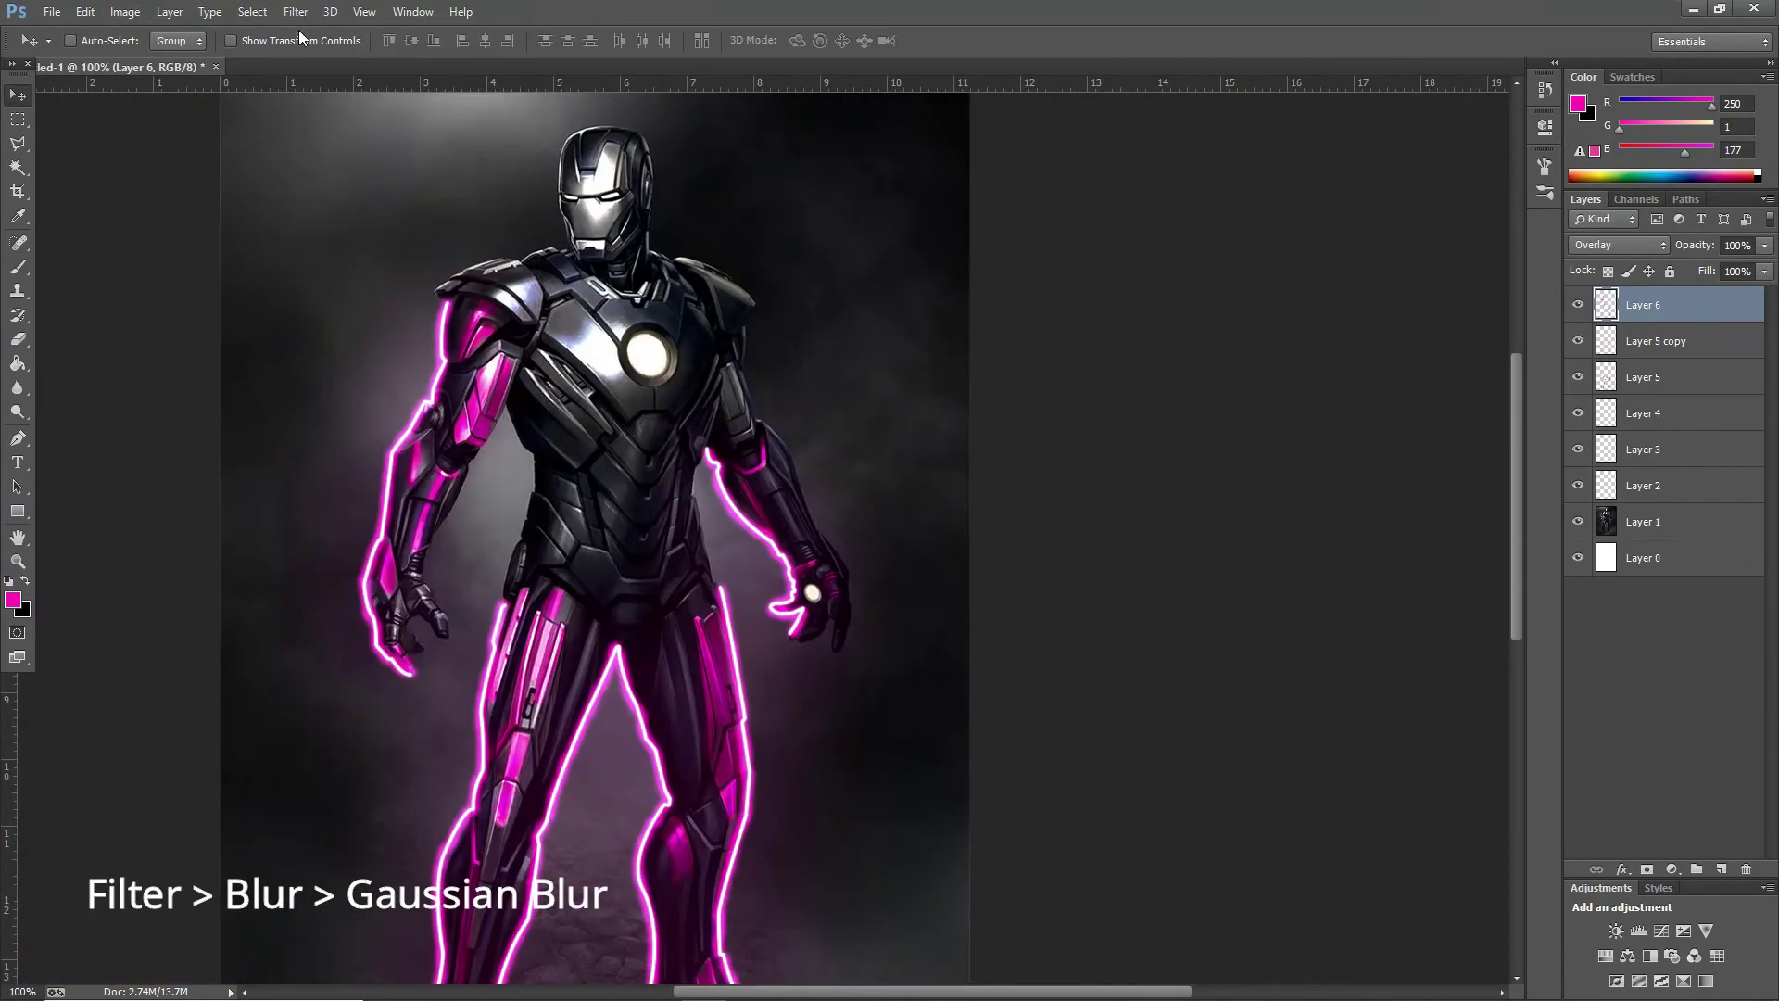
pyautogui.moveTo(403, 214)
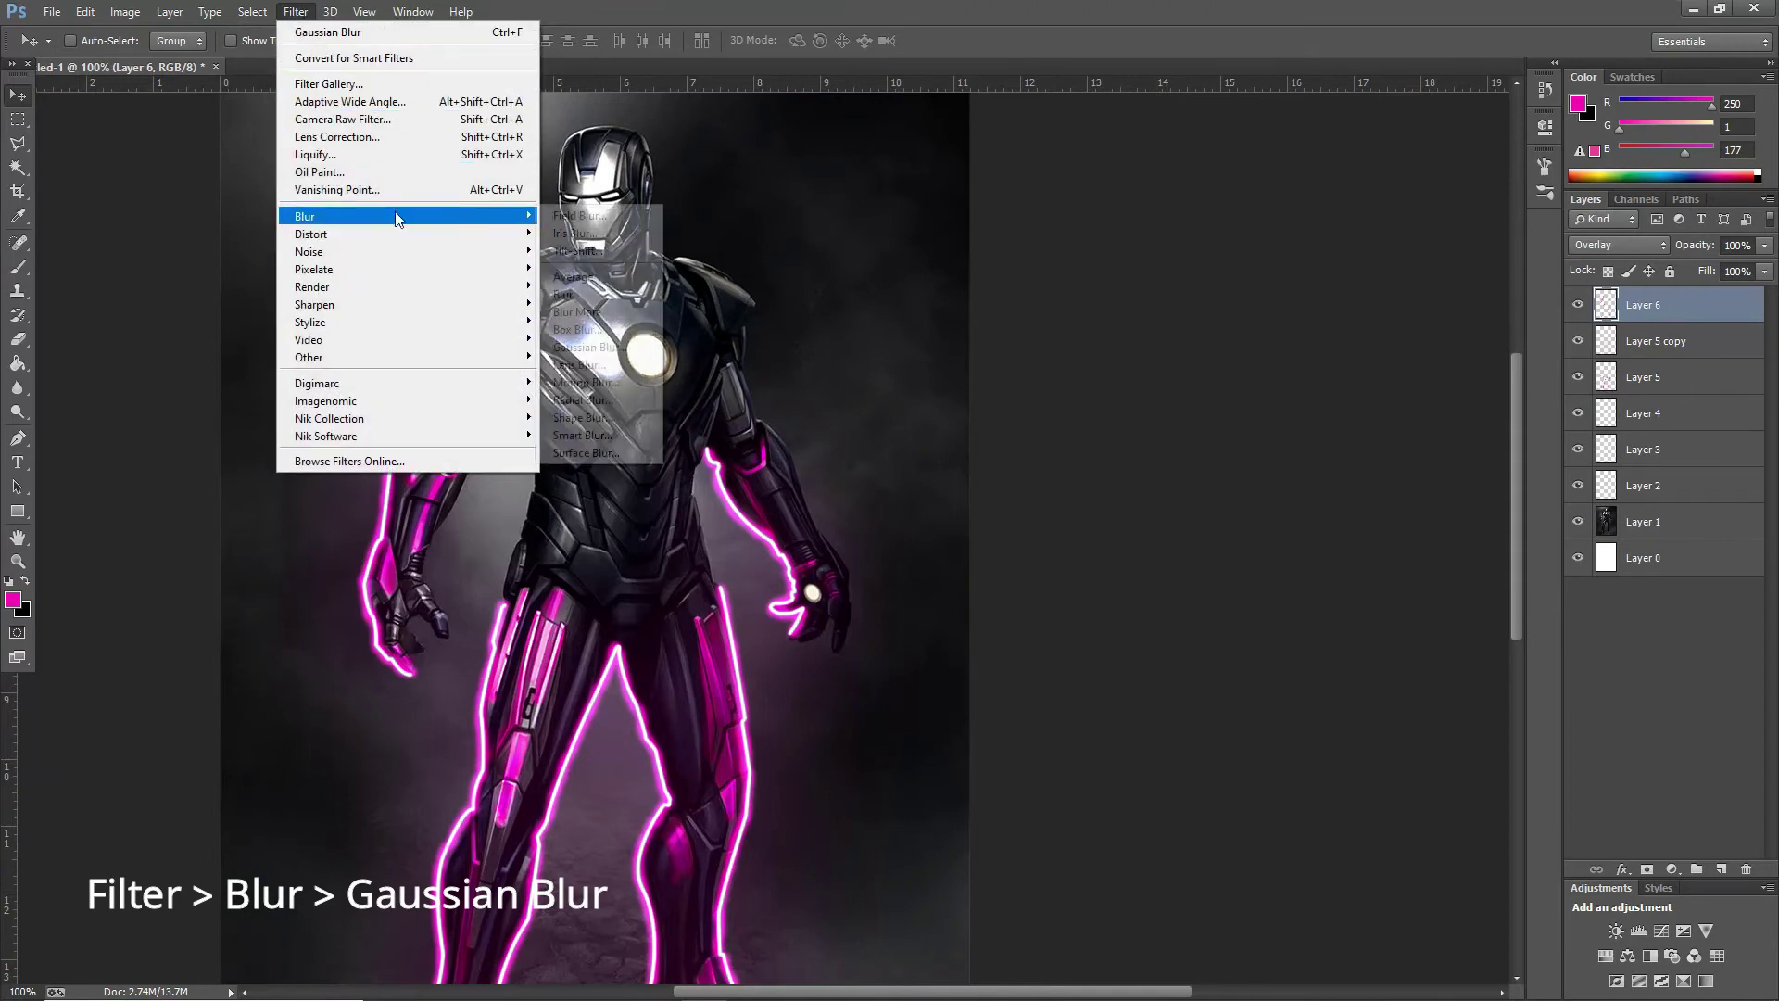
pyautogui.click(589, 347)
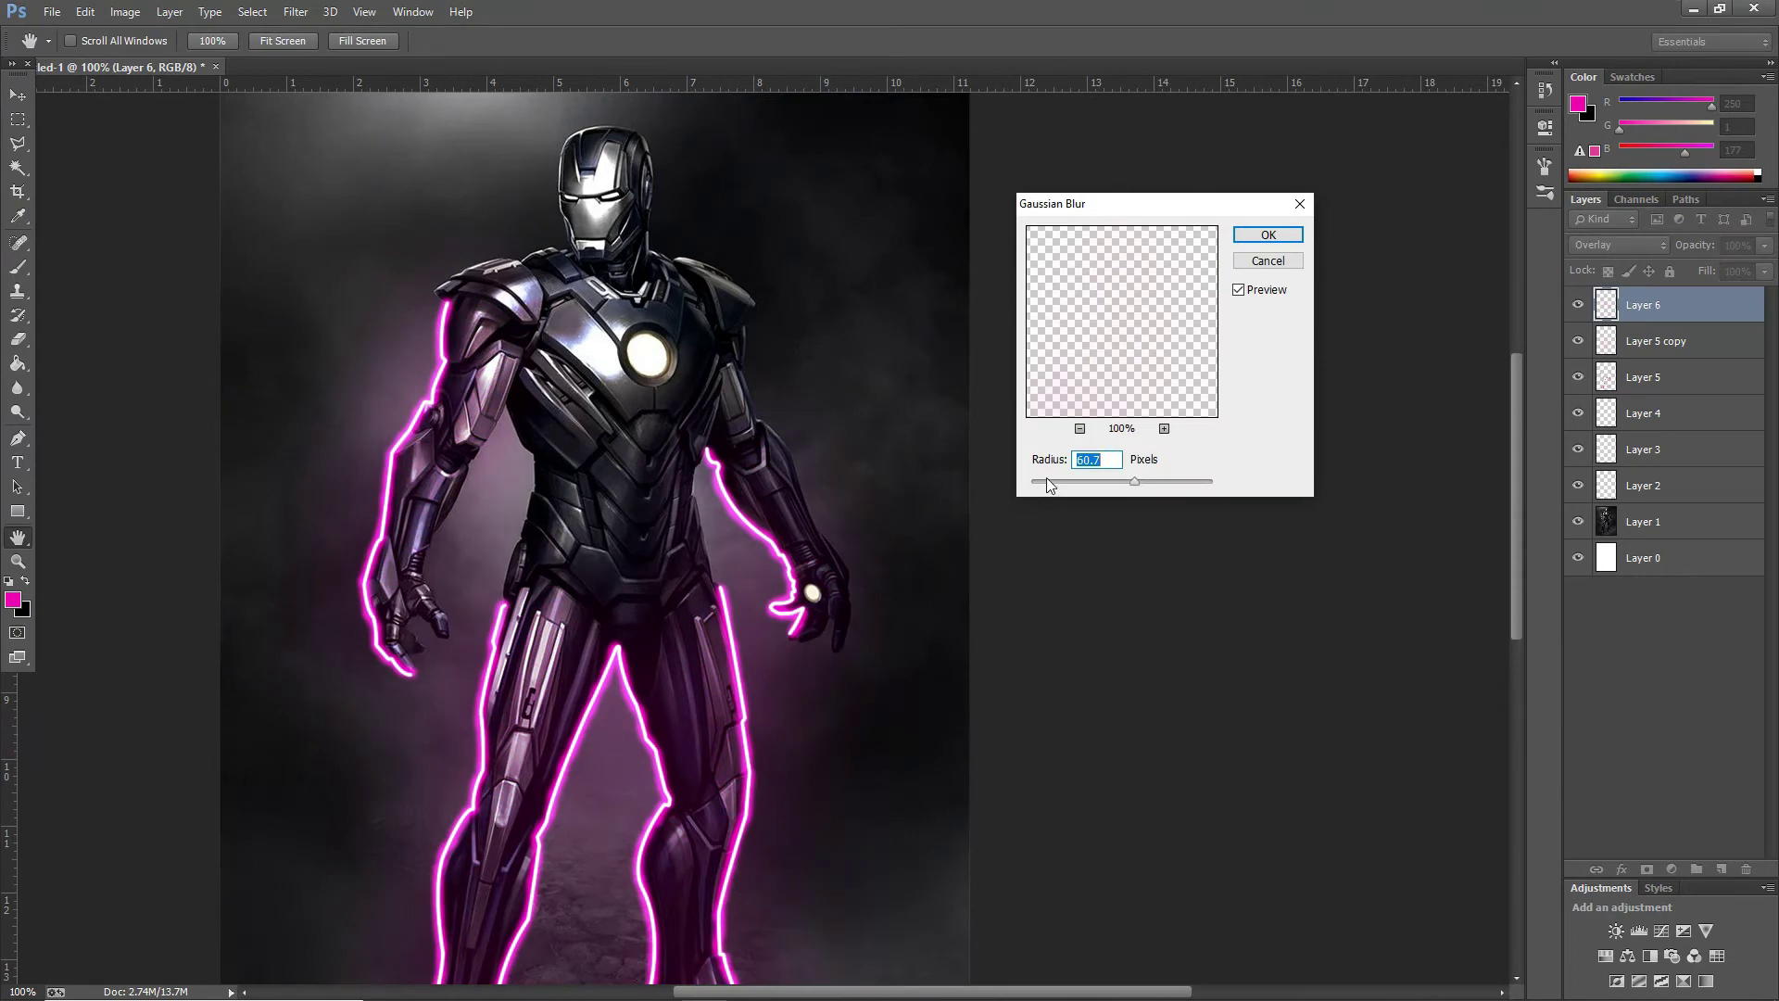
pyautogui.click(1112, 481)
pyautogui.hotkey('ctrl', '-')
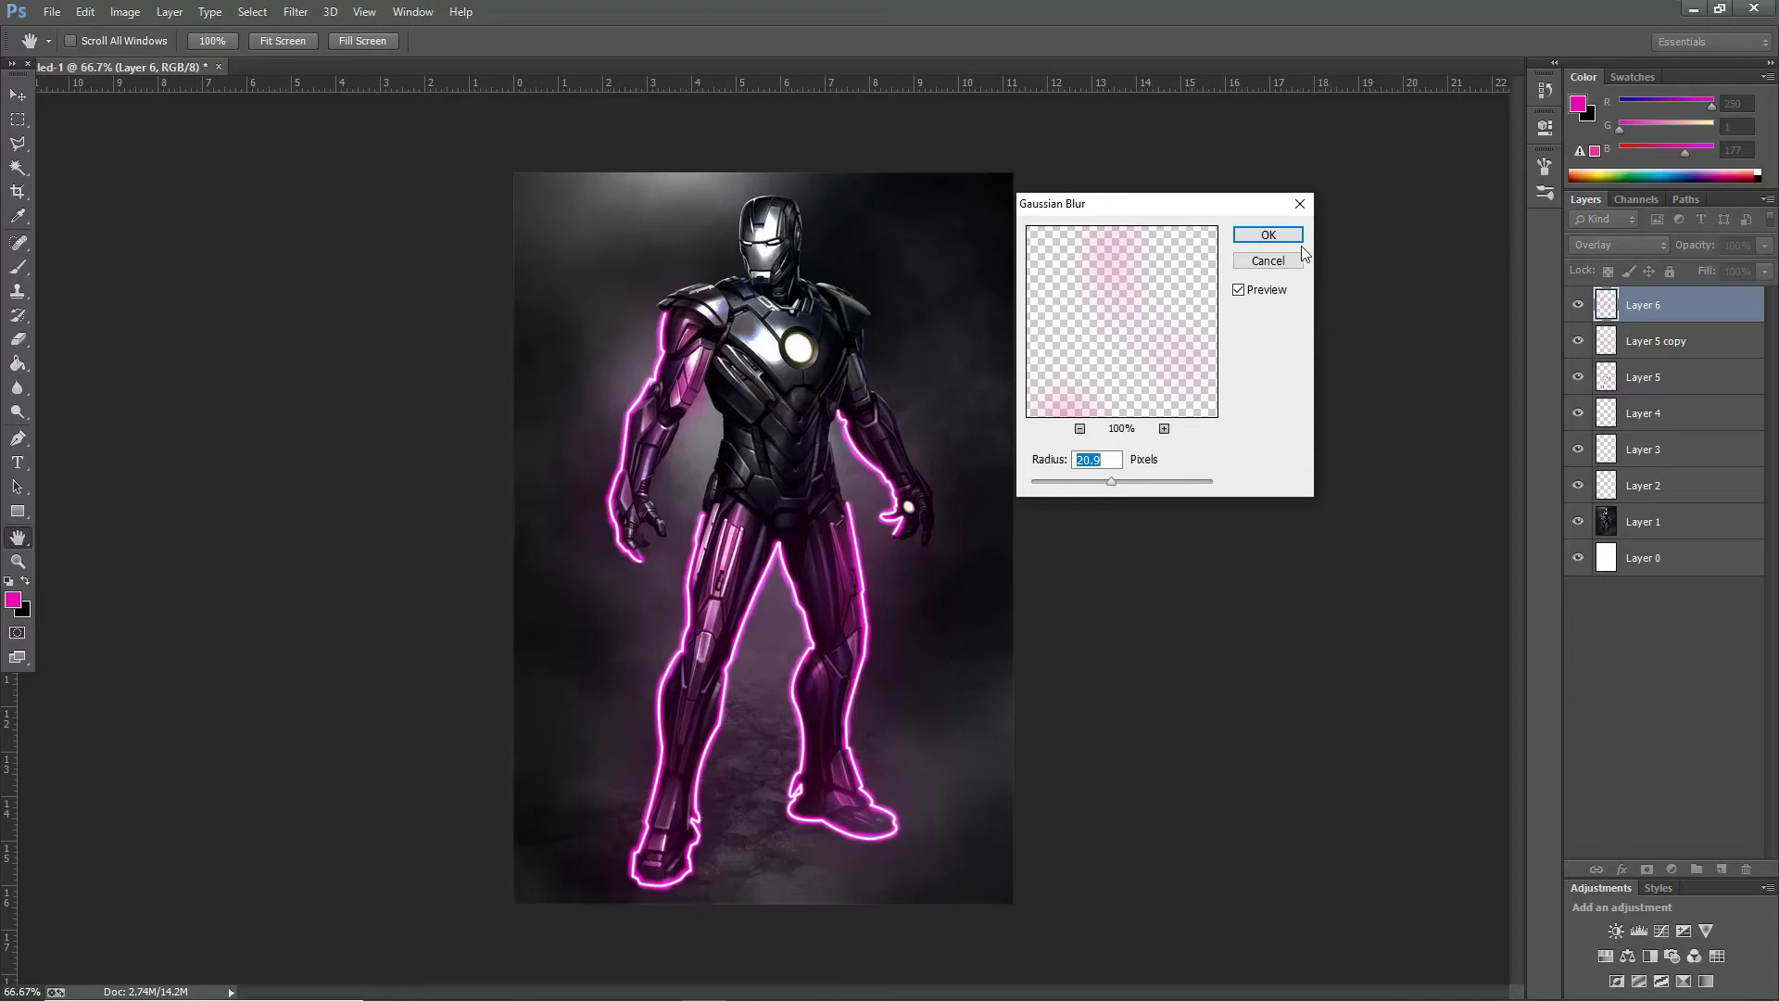
pyautogui.click(1268, 235)
pyautogui.press('v')
pyautogui.moveTo(1764, 245); pyautogui.dragTo(1703, 266)
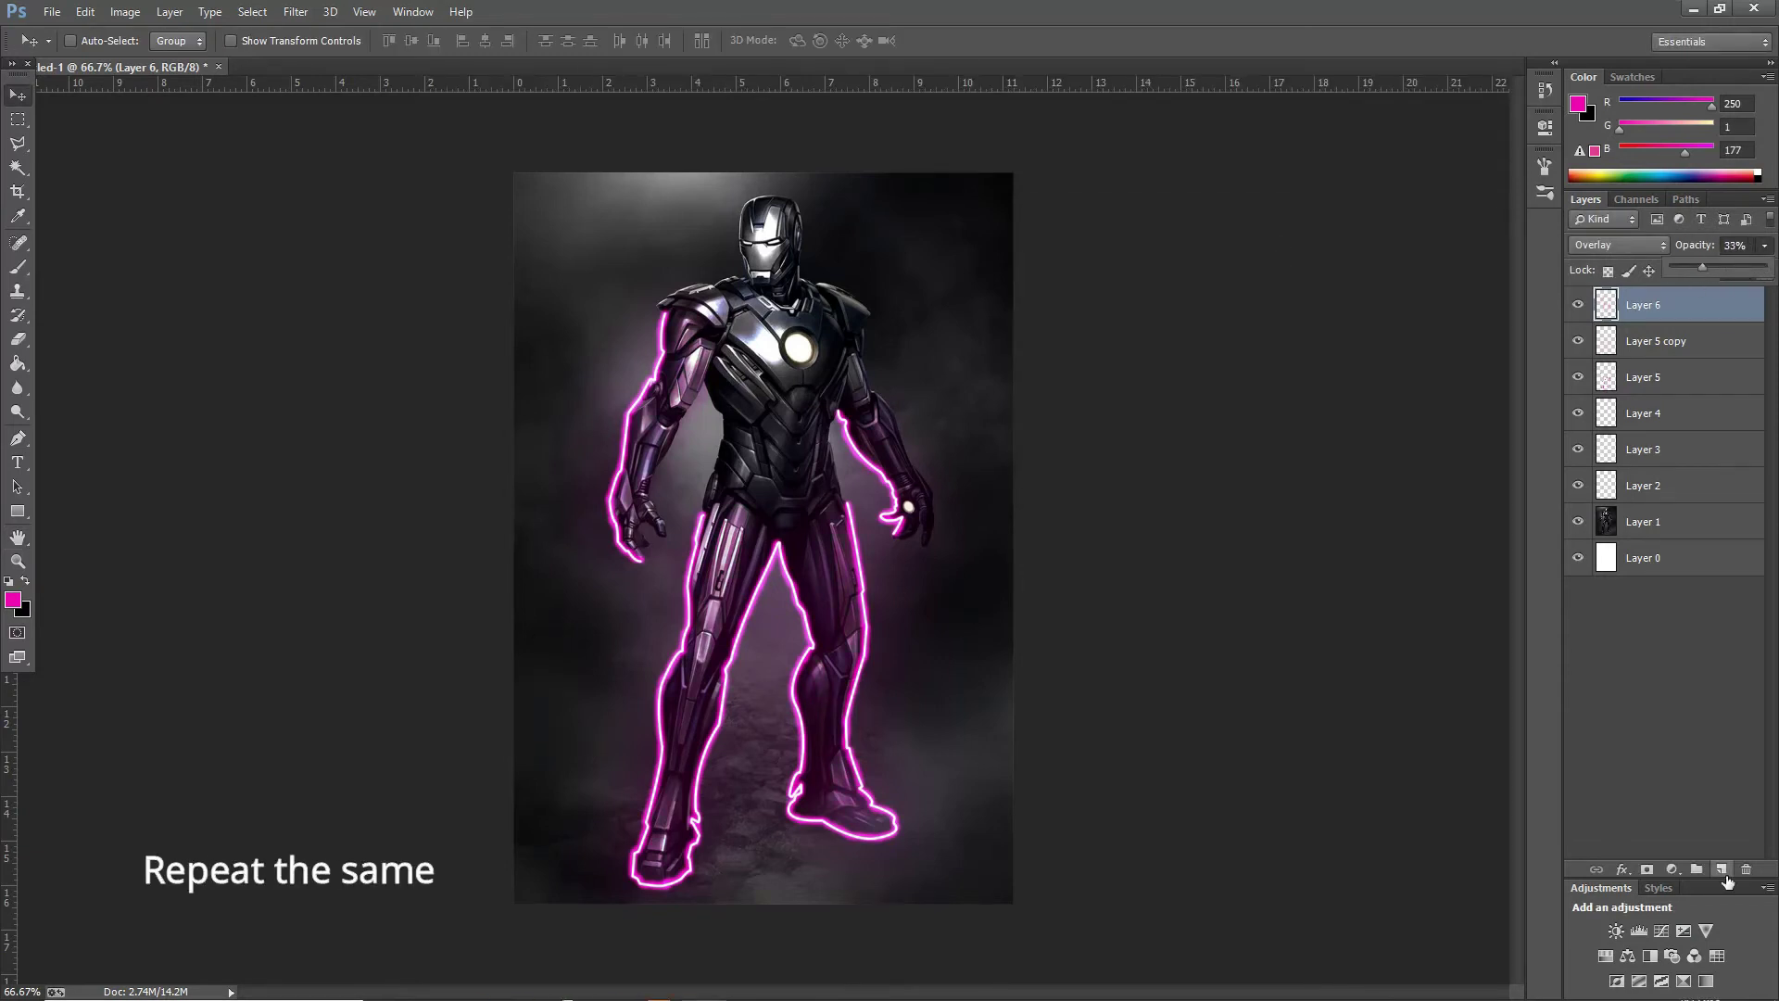
# Step: Add a new empty layer and set the brush colour to white (ffffff)
pyautogui.click(1721, 869)
pyautogui.hotkey('ctrl', '+')
pyautogui.hotkey('ctrl', '+')
pyautogui.press('i')
pyautogui.click(13, 599)
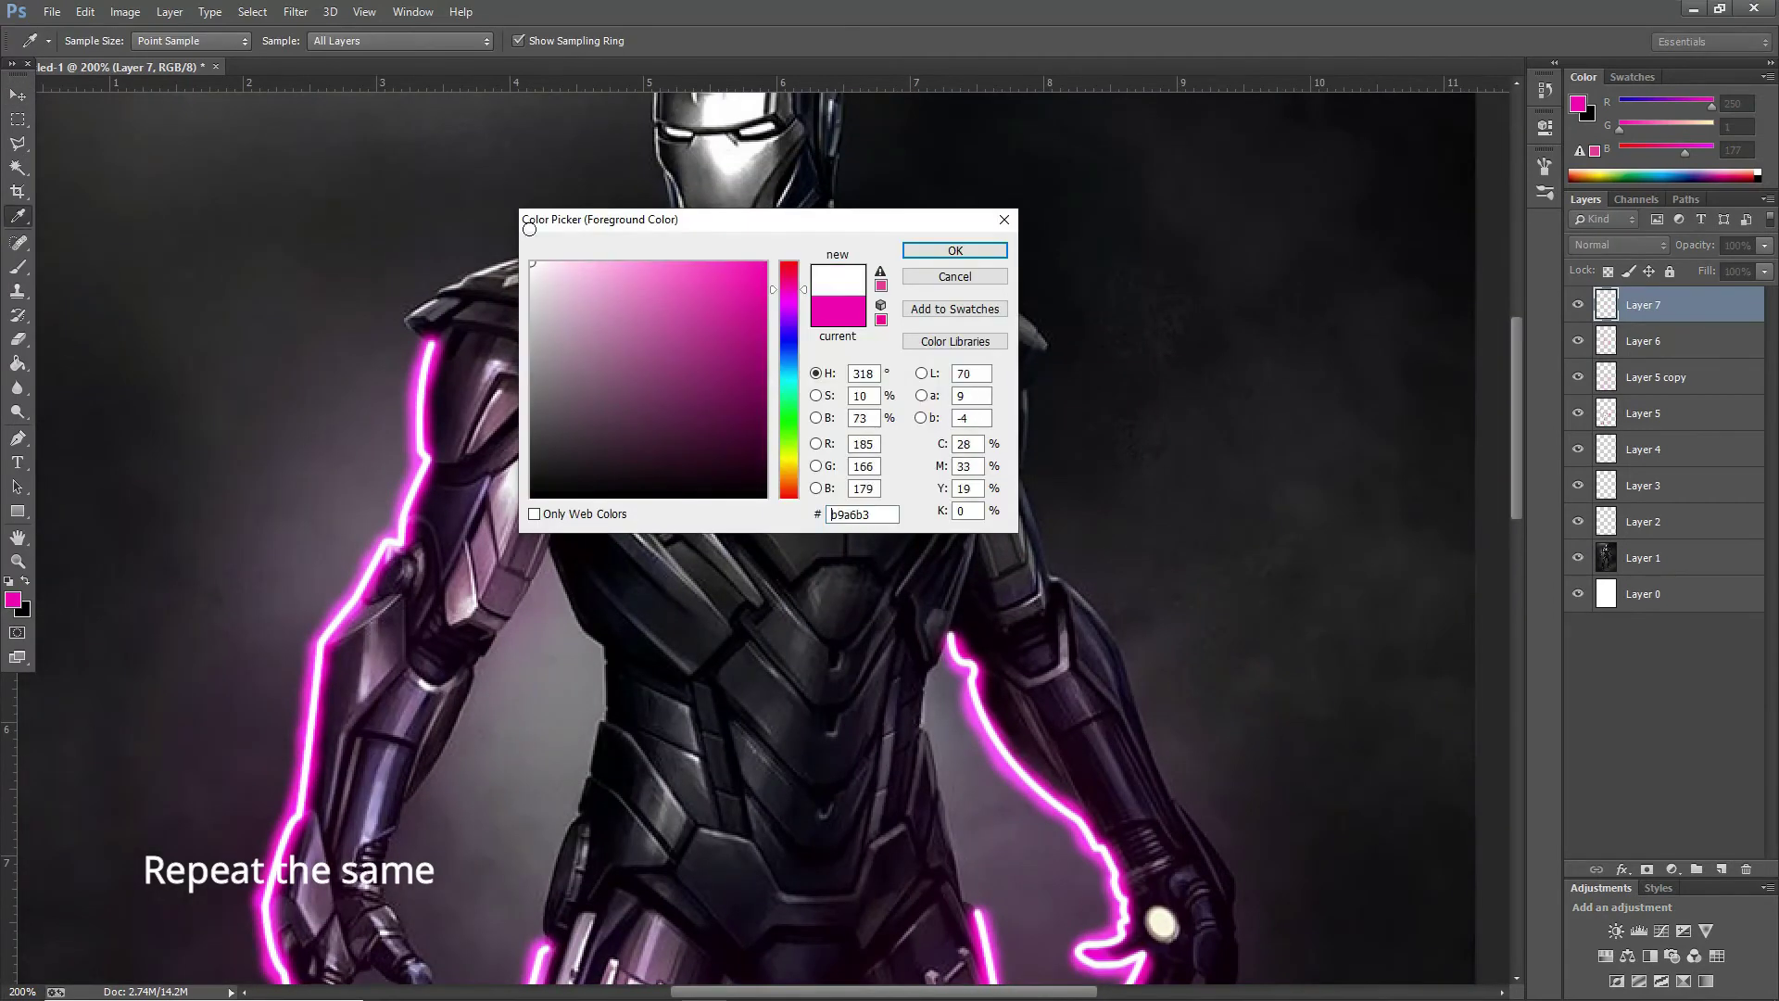
pyautogui.write('ffffff')
pyautogui.click(964, 250)
pyautogui.press('b')
pyautogui.click(94, 41)
pyautogui.click(103, 100)
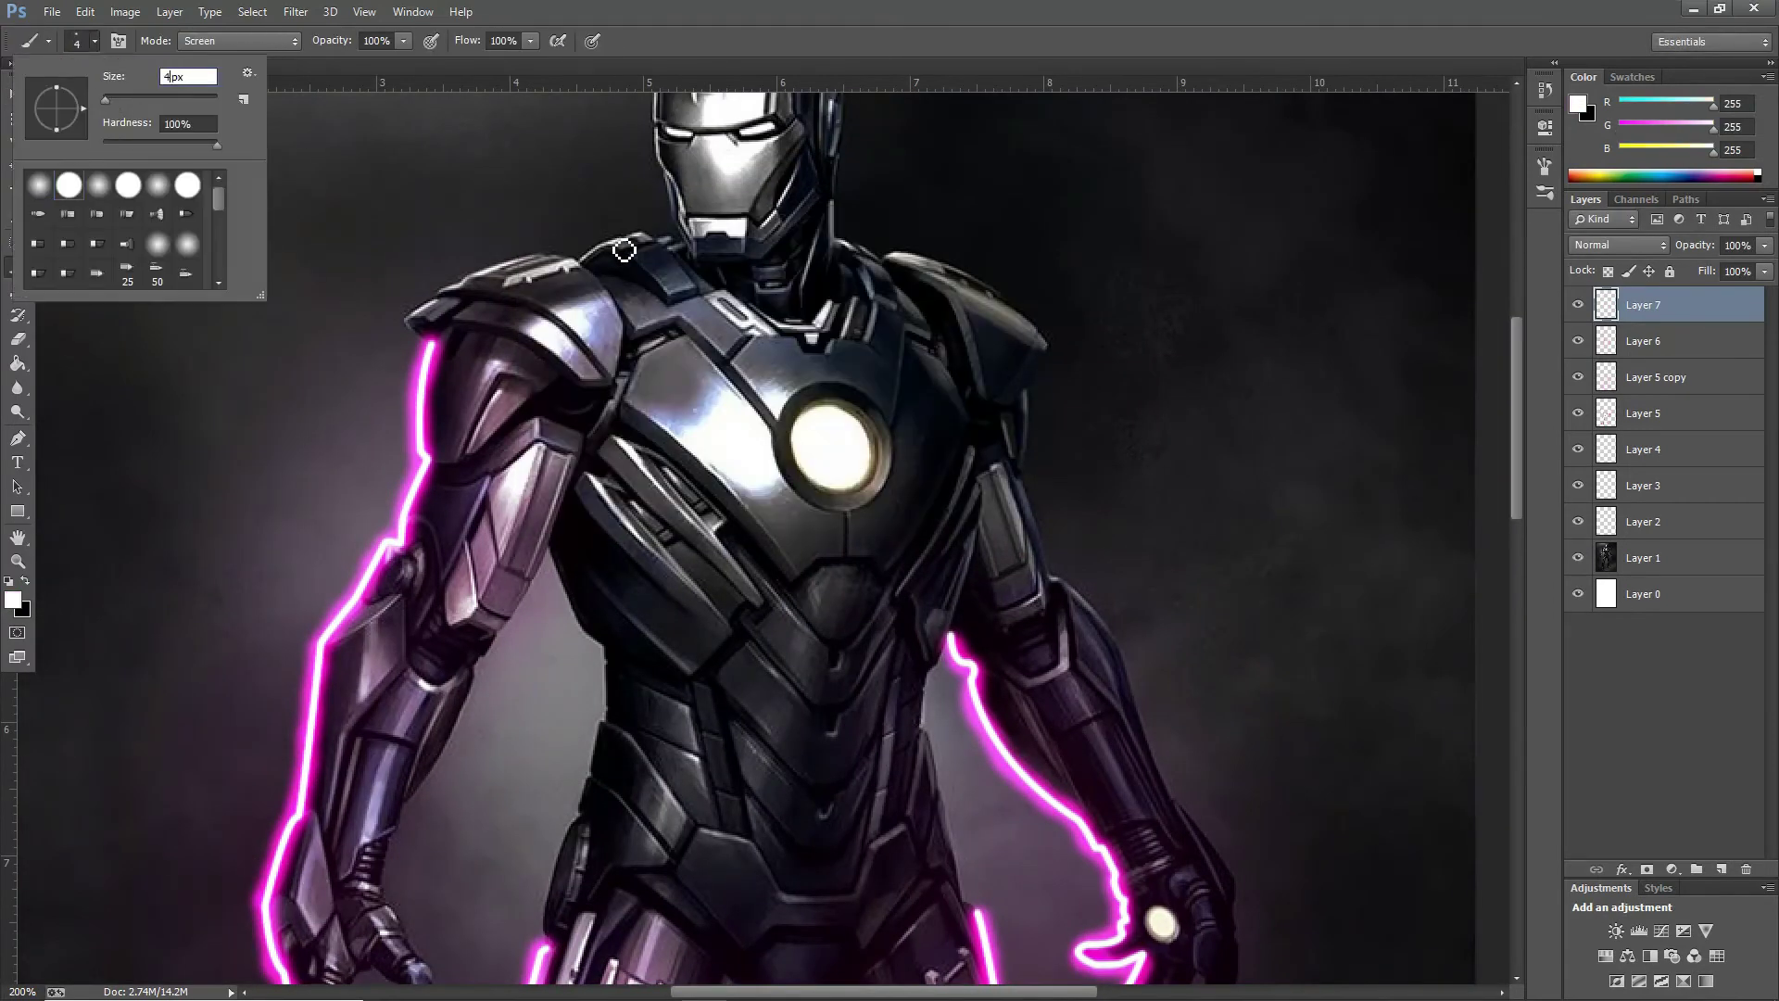
pyautogui.press('Return')
pyautogui.press('Return')
# Step: Trace the shoulder and arm edge with a Pen path, then delete the path
pyautogui.press('p')
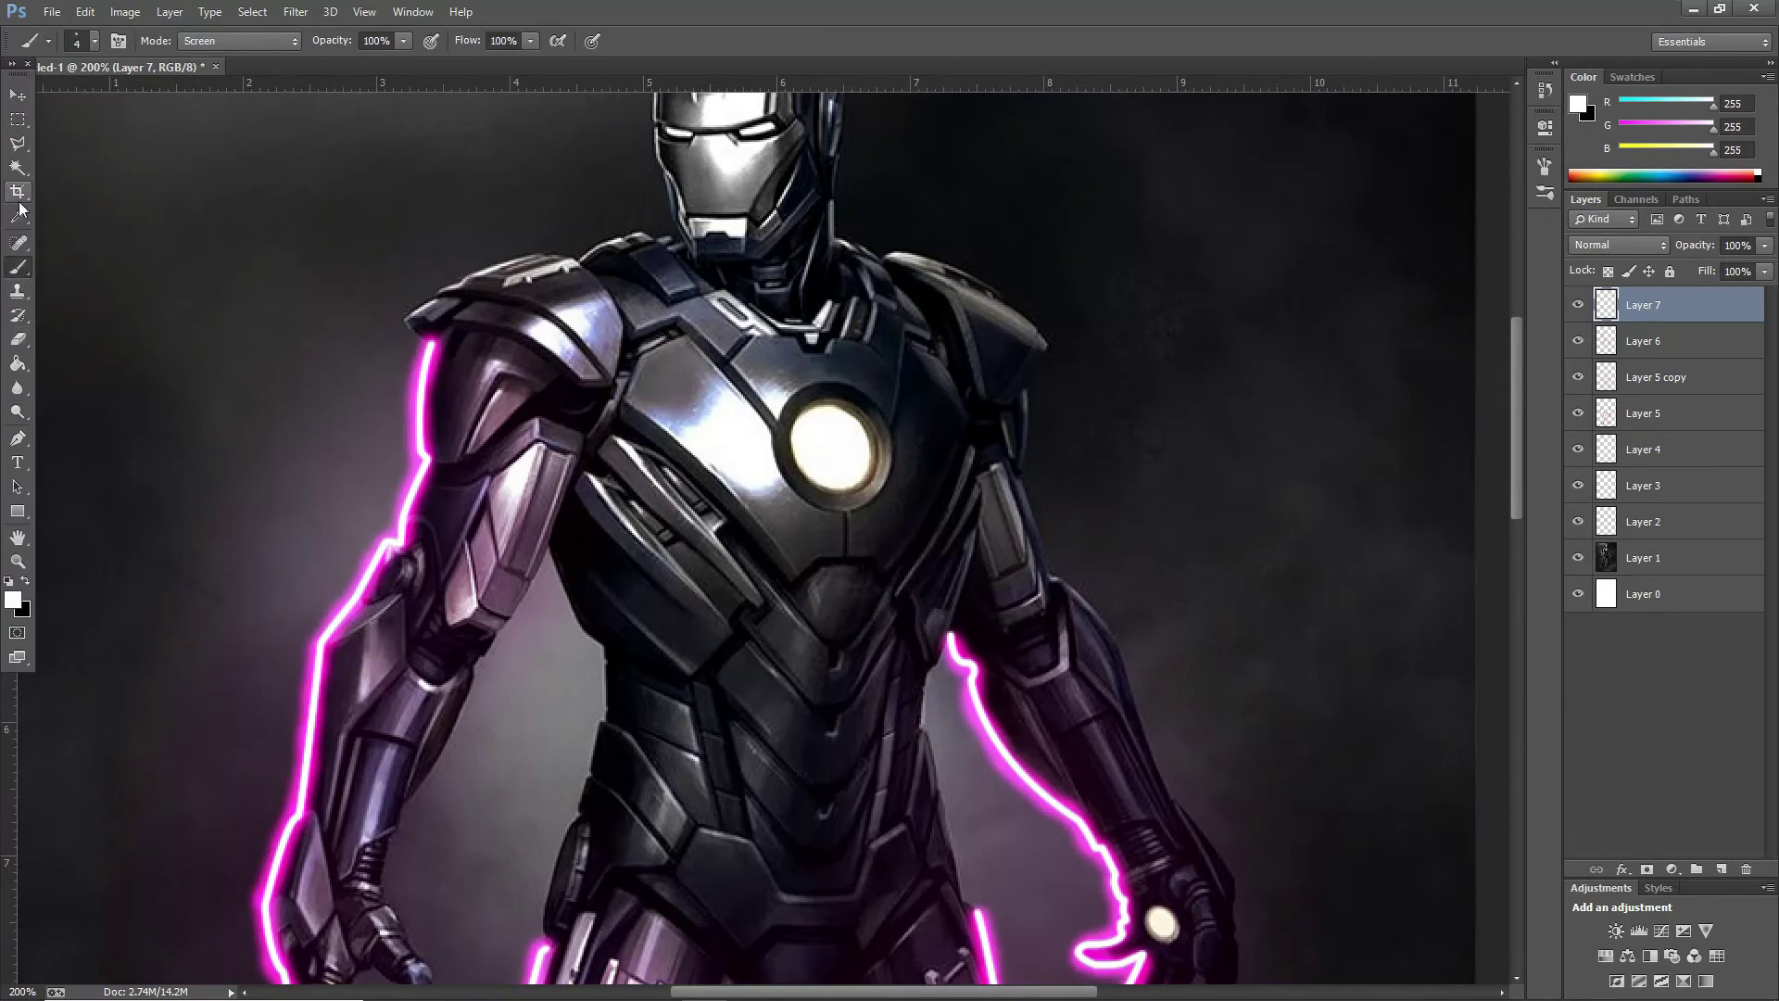
pyautogui.hotkey('ctrl', '+')
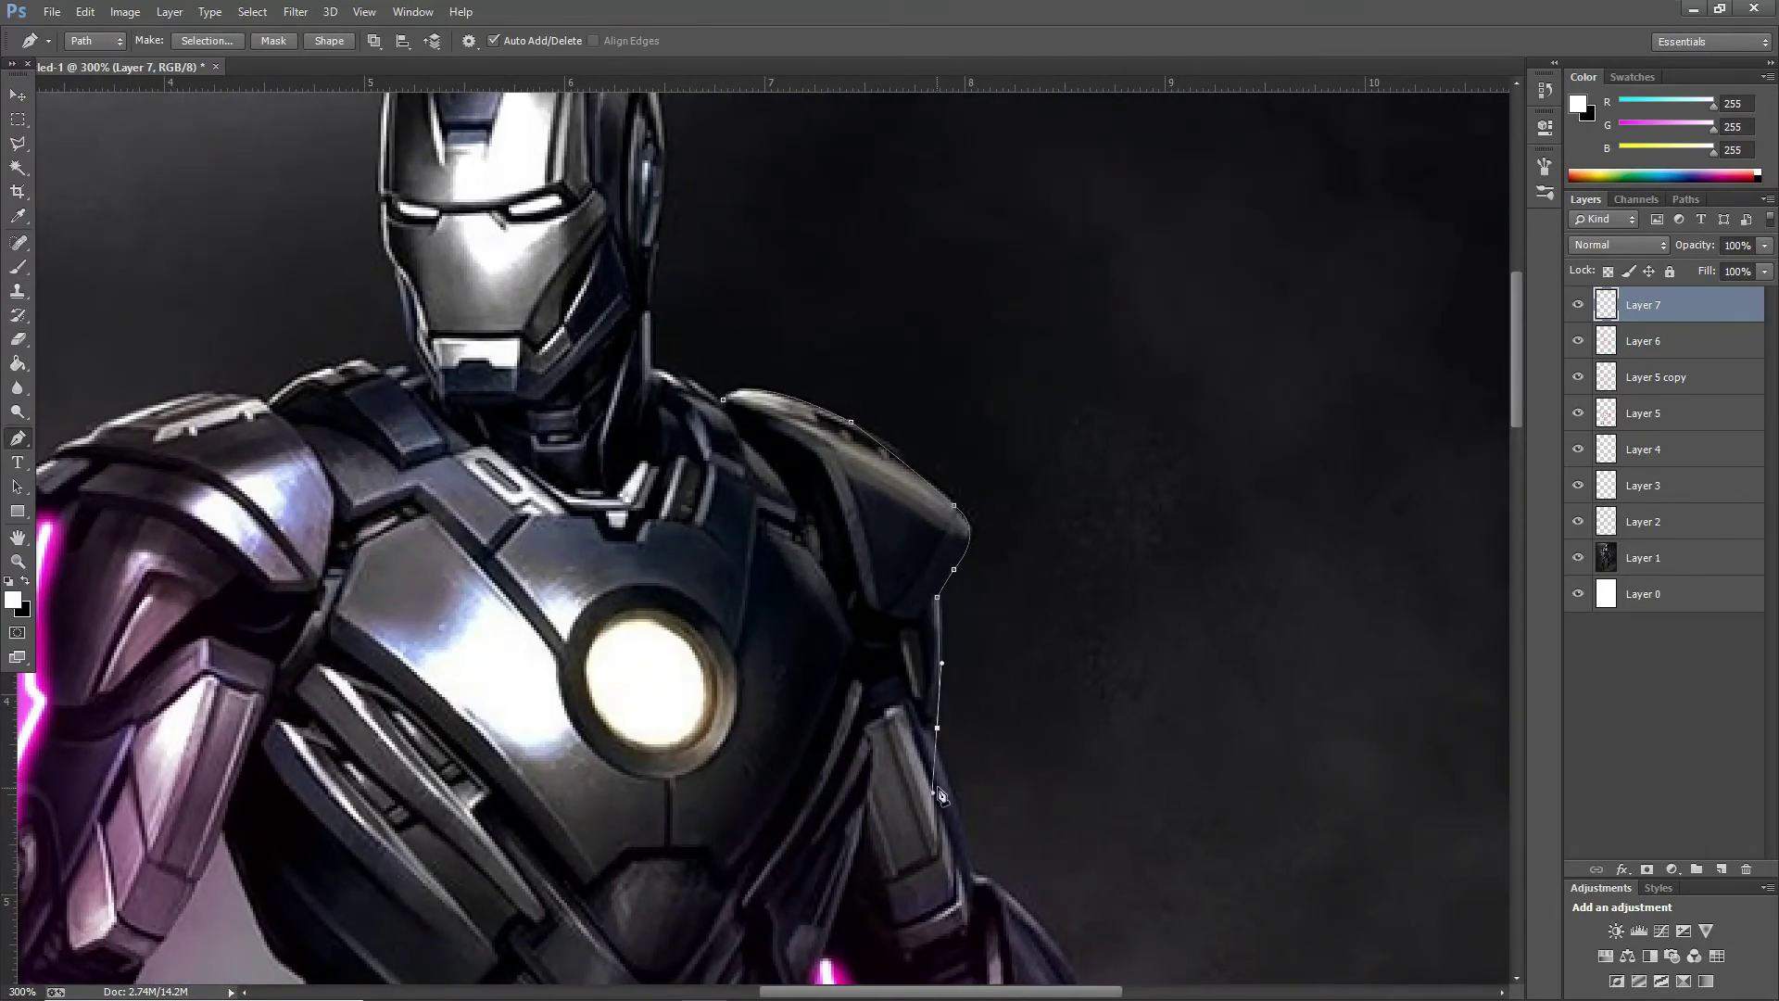
pyautogui.click(976, 878)
pyautogui.hotkey('ctrl', '-')
pyautogui.rightClick(761, 417)
pyautogui.click(884, 502)
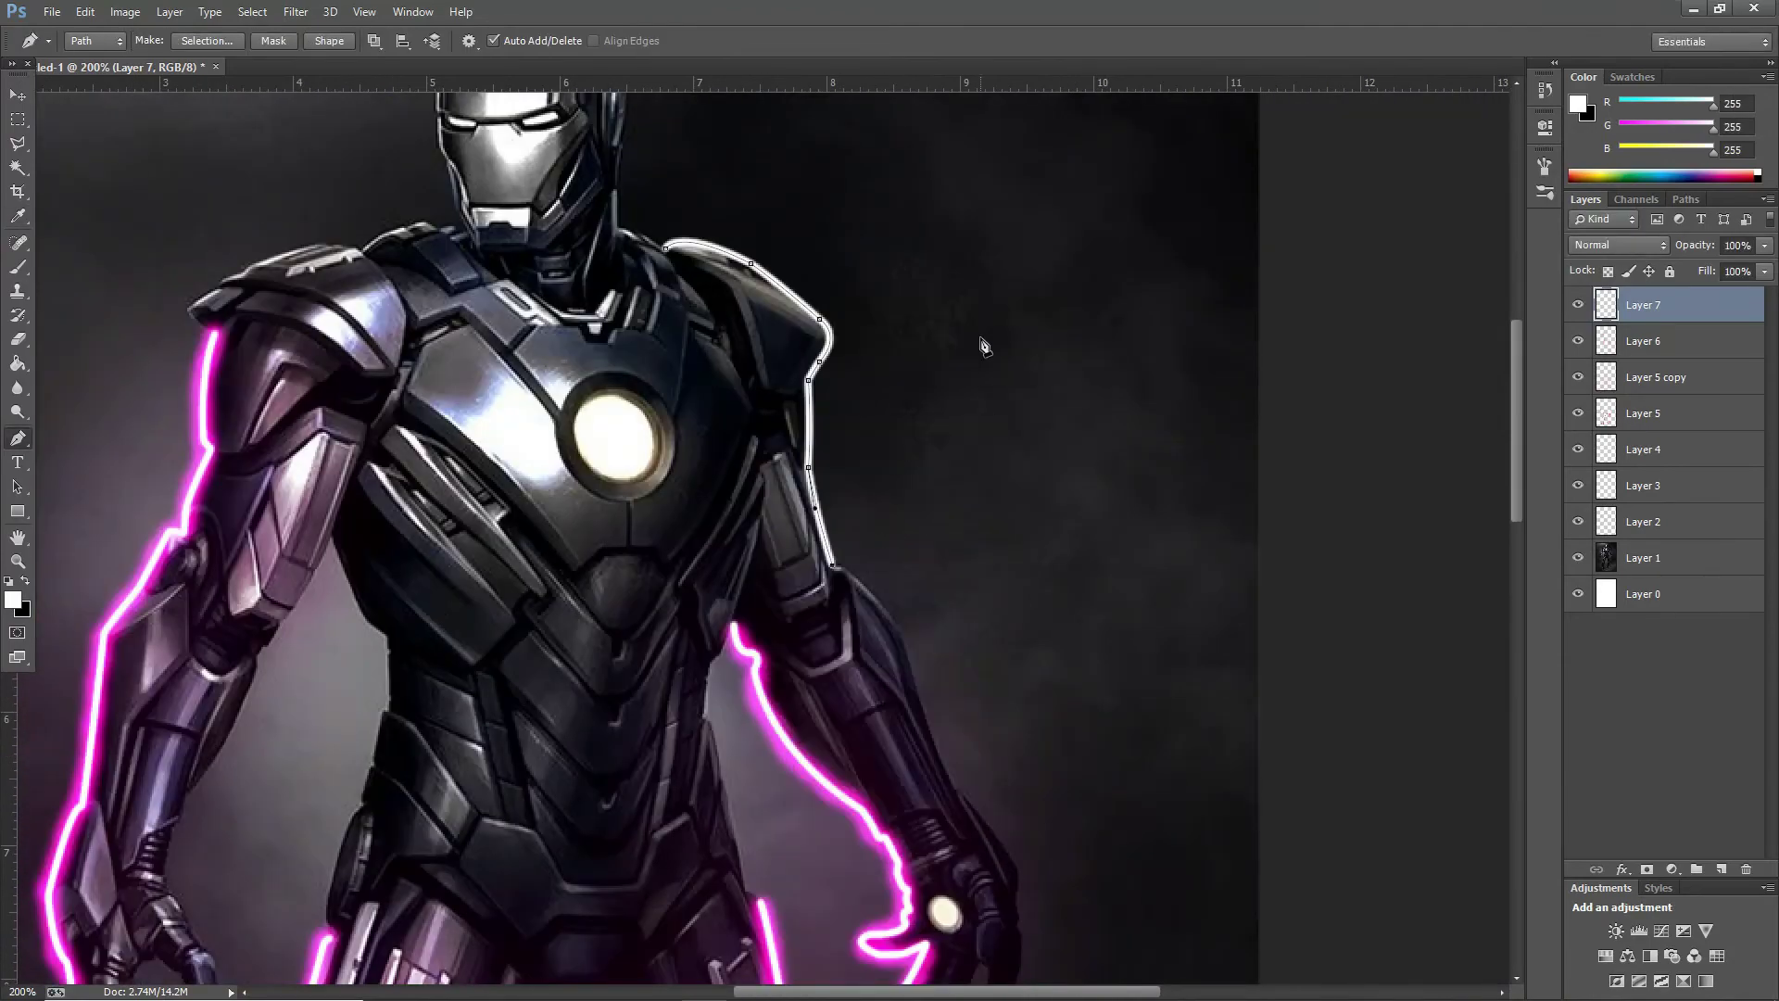
pyautogui.rightClick(687, 419)
pyautogui.click(743, 461)
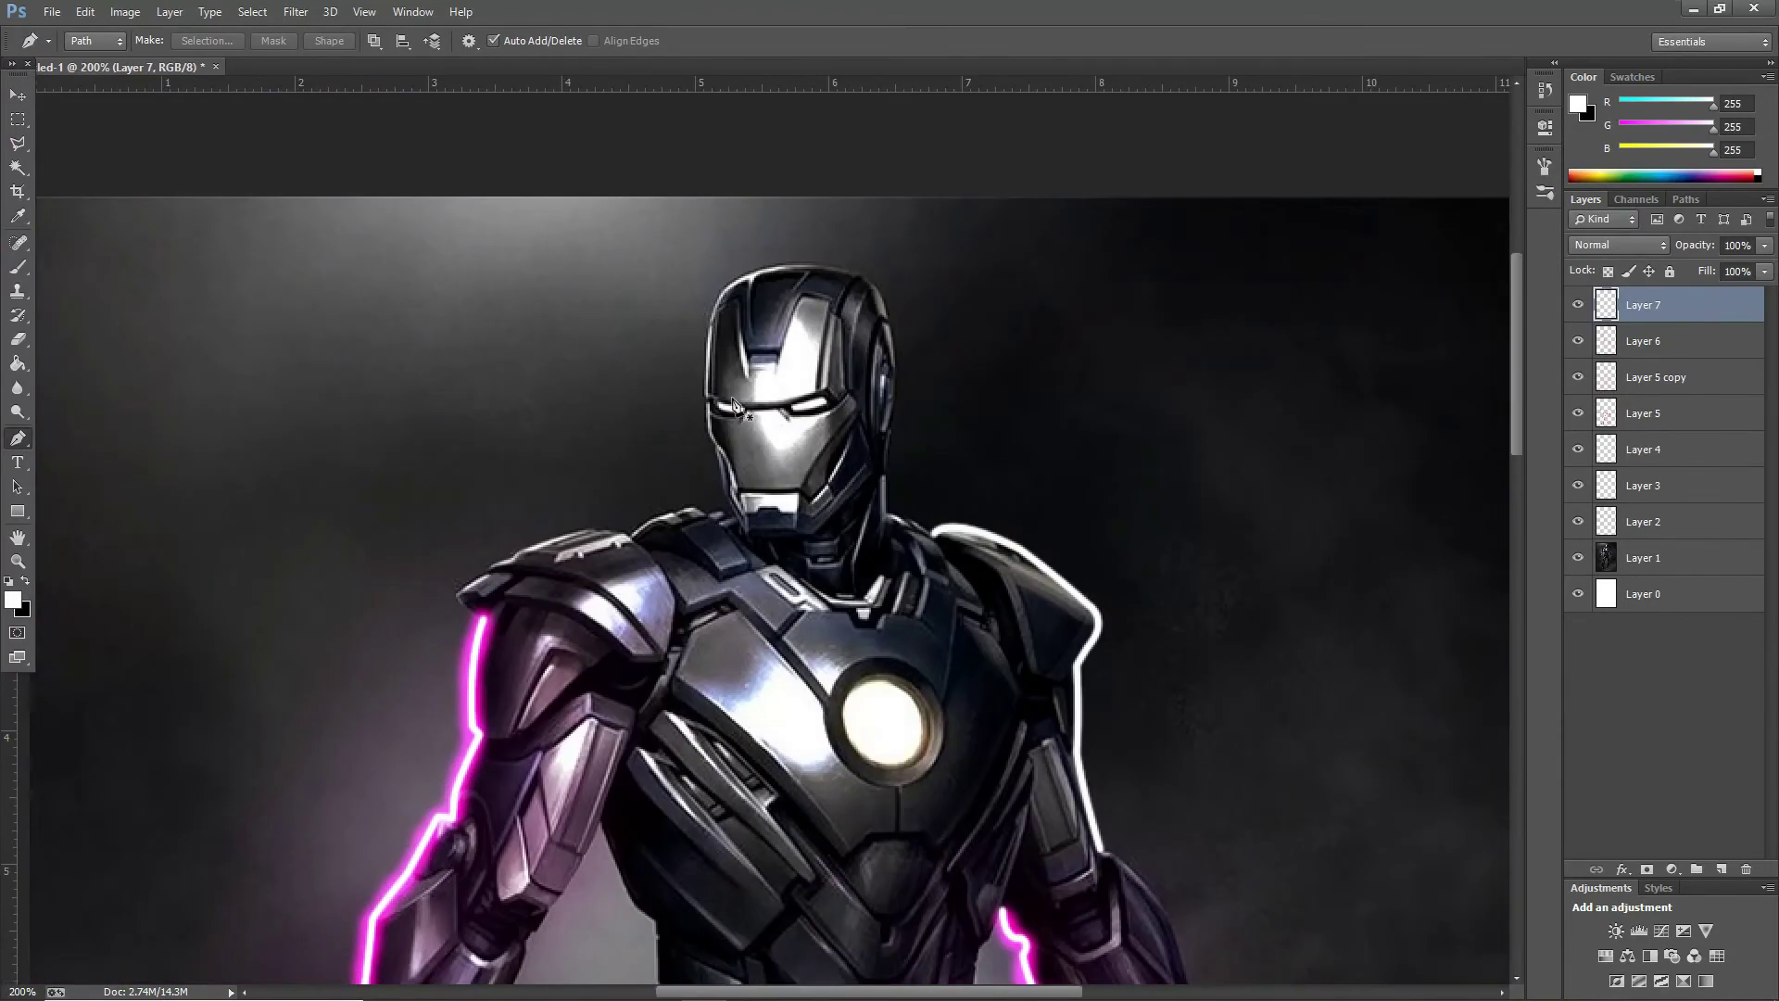
# Step: Trace the helmet top with a Pen path, stroke it white, delete the path, and add a layer
pyautogui.hotkey('ctrl', '+')
pyautogui.click(812, 128)
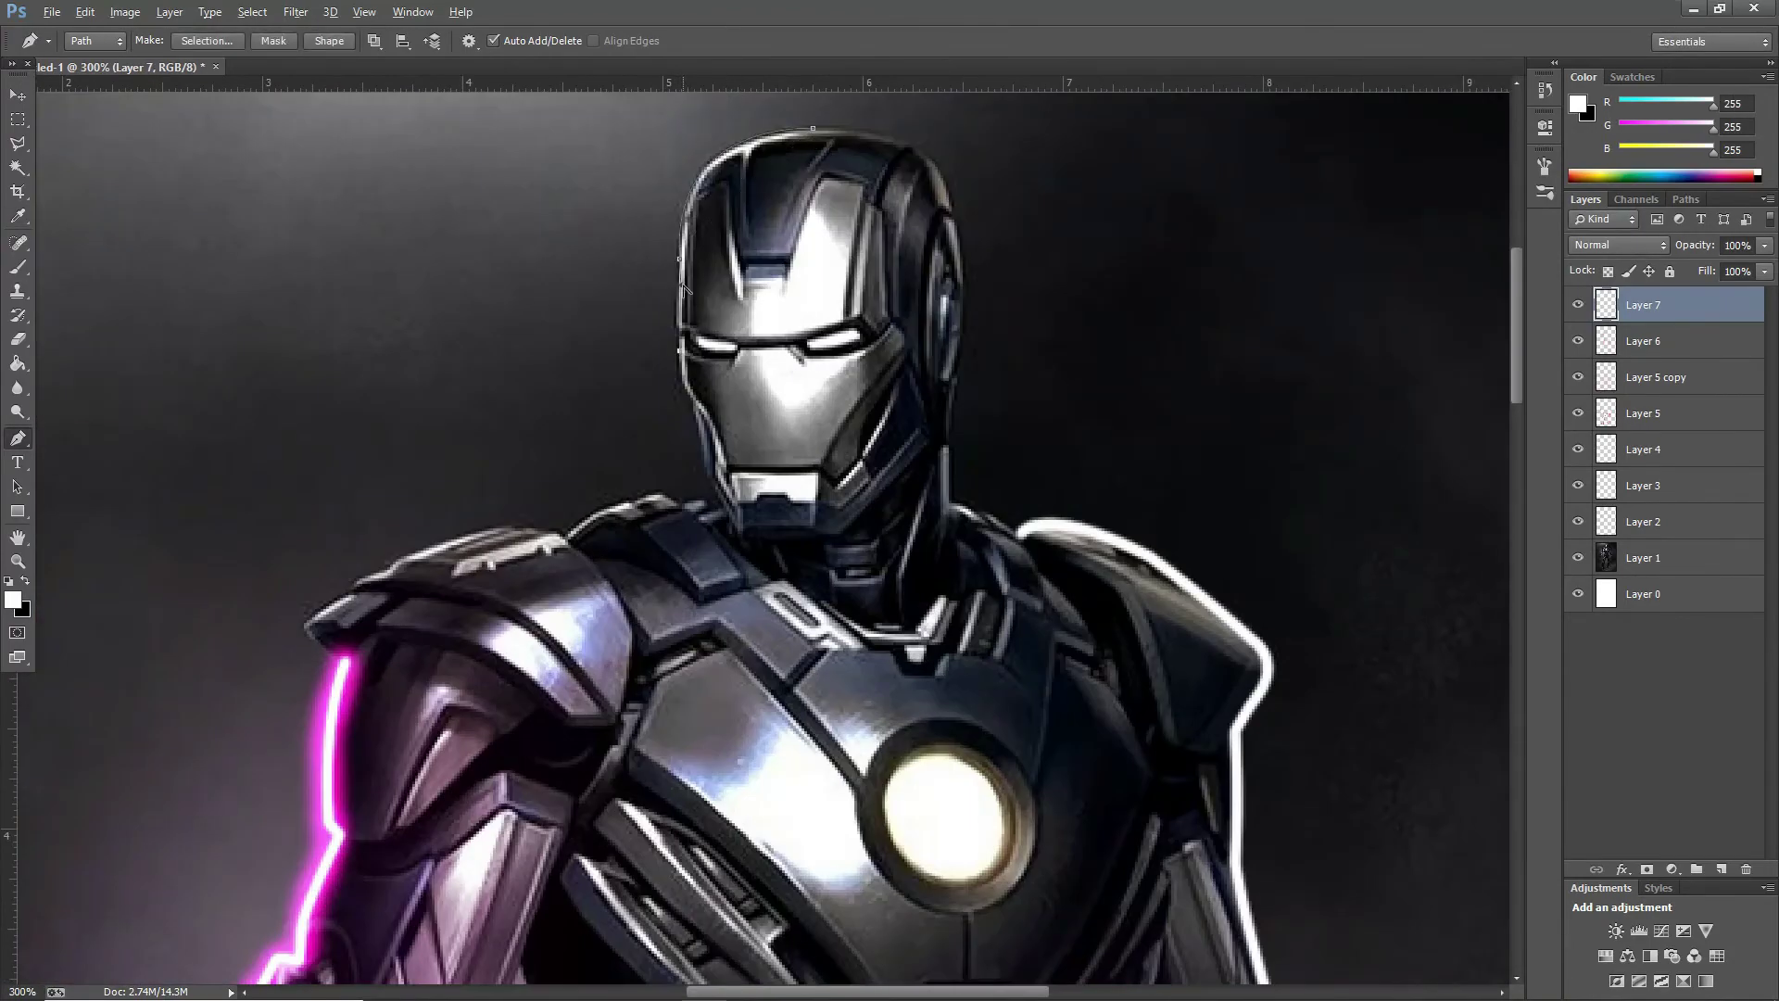
pyautogui.rightClick(752, 434)
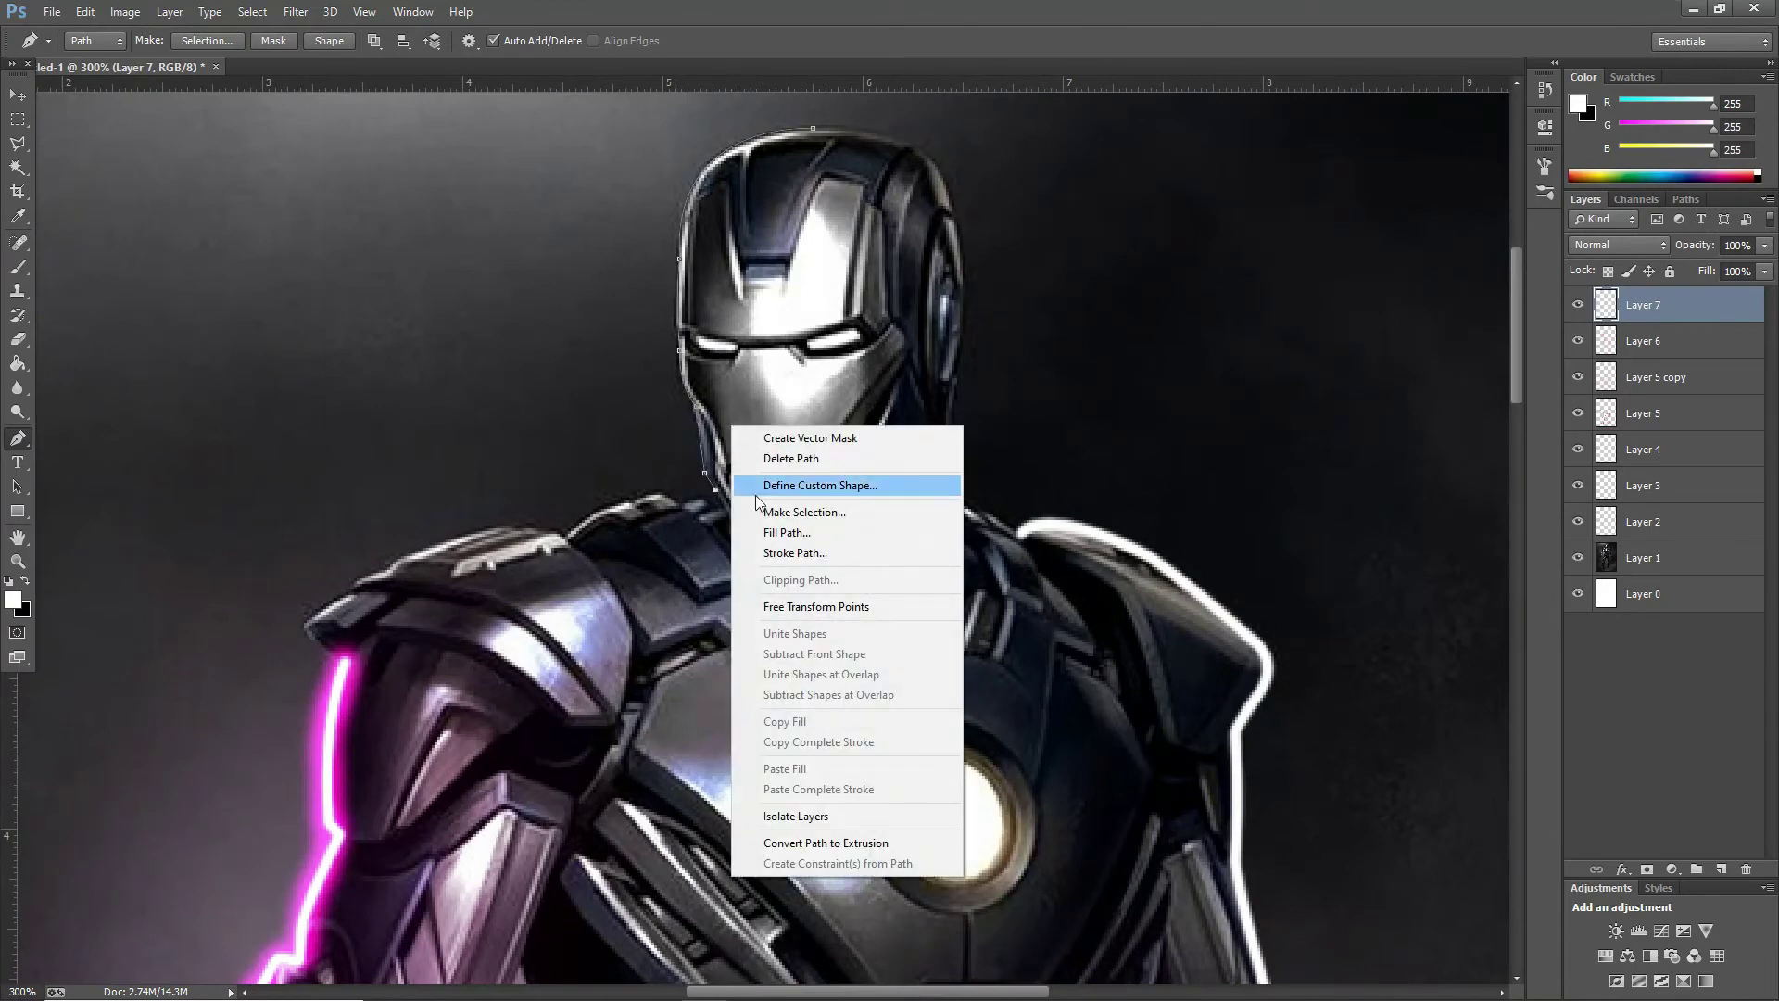
pyautogui.click(806, 513)
pyautogui.press('Escape')
pyautogui.rightClick(917, 185)
pyautogui.click(934, 305)
pyautogui.press('Return')
pyautogui.rightClick(741, 411)
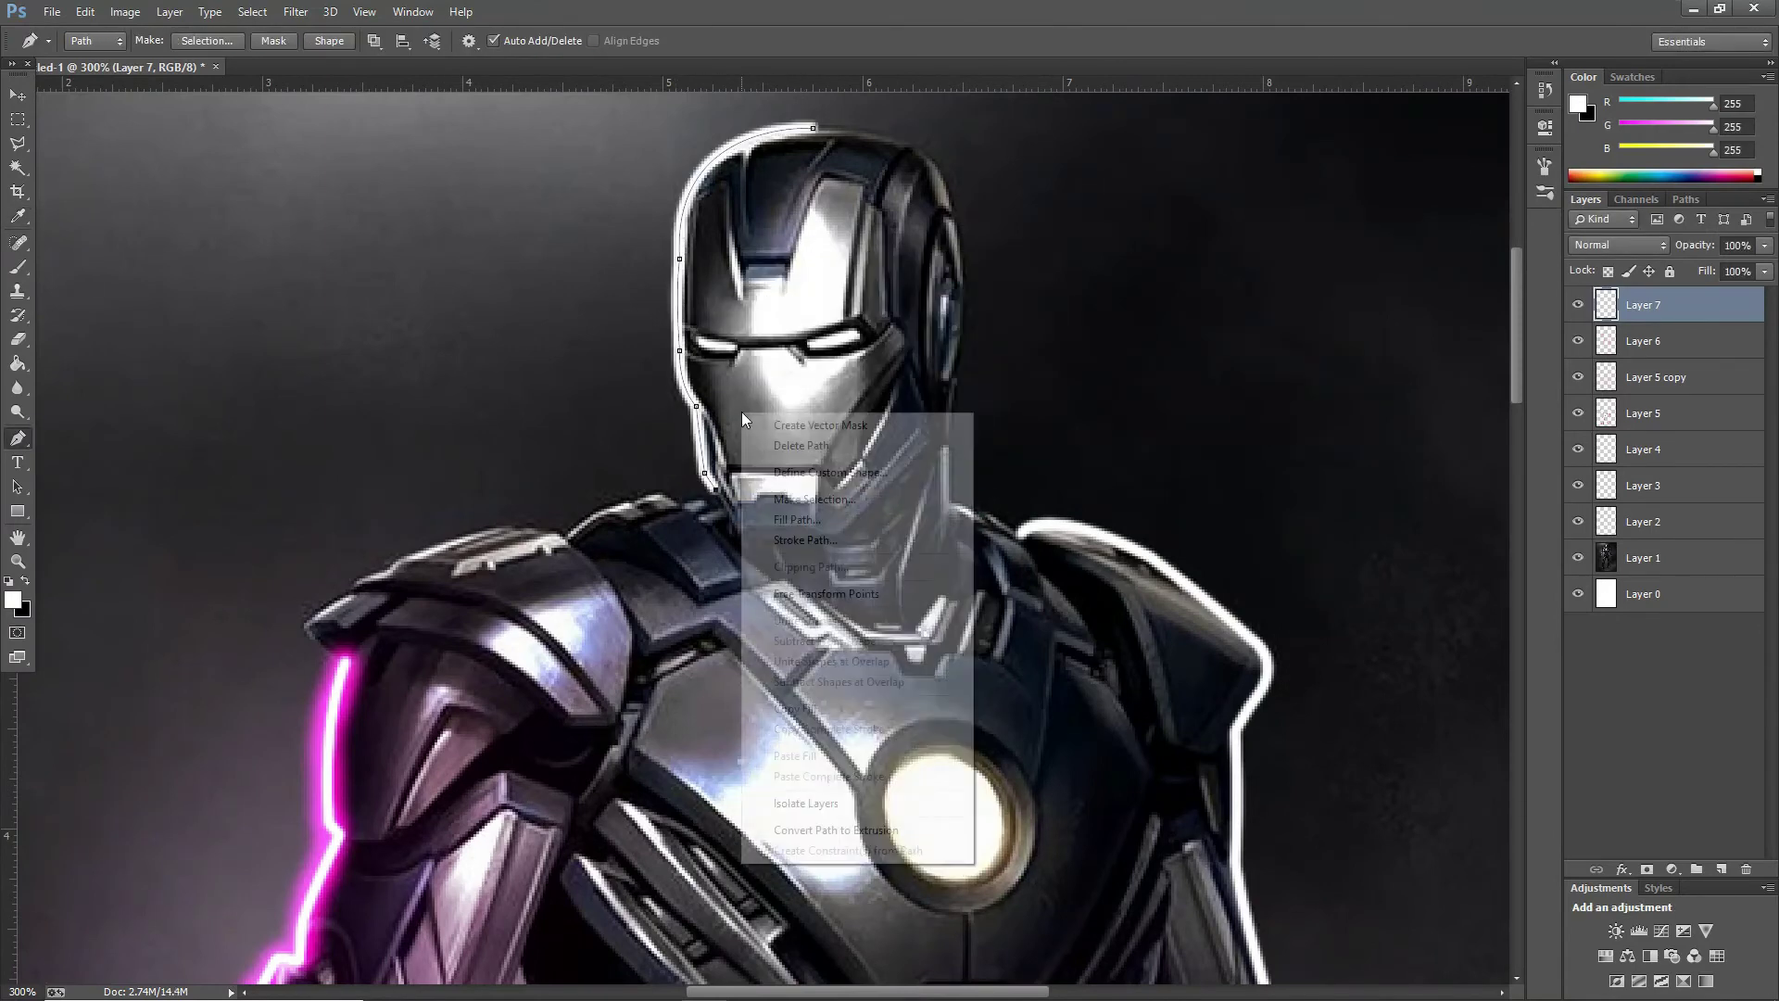
pyautogui.click(796, 454)
pyautogui.click(1721, 868)
# Step: Set Layer 8 to Linear Dodge (Add) with a fully soft brush in magenta ff06e7
pyautogui.press('b')
pyautogui.click(82, 44)
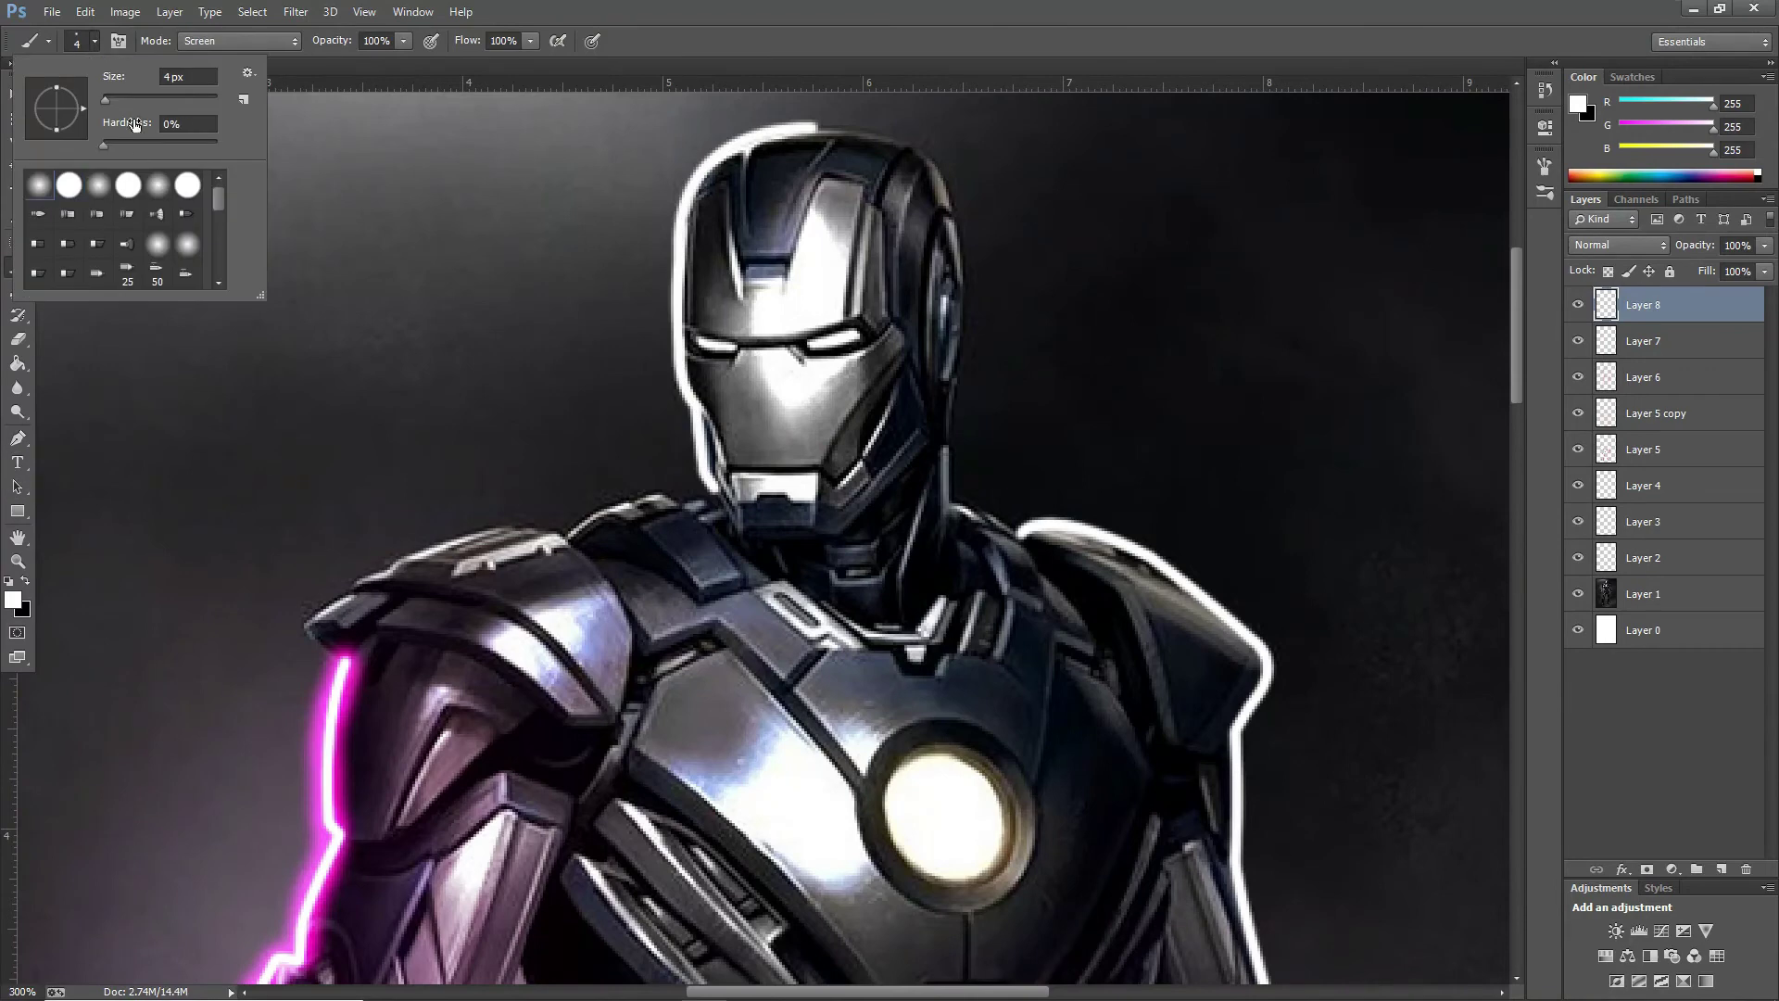
pyautogui.click(294, 153)
pyautogui.hotkey('ctrl', '+')
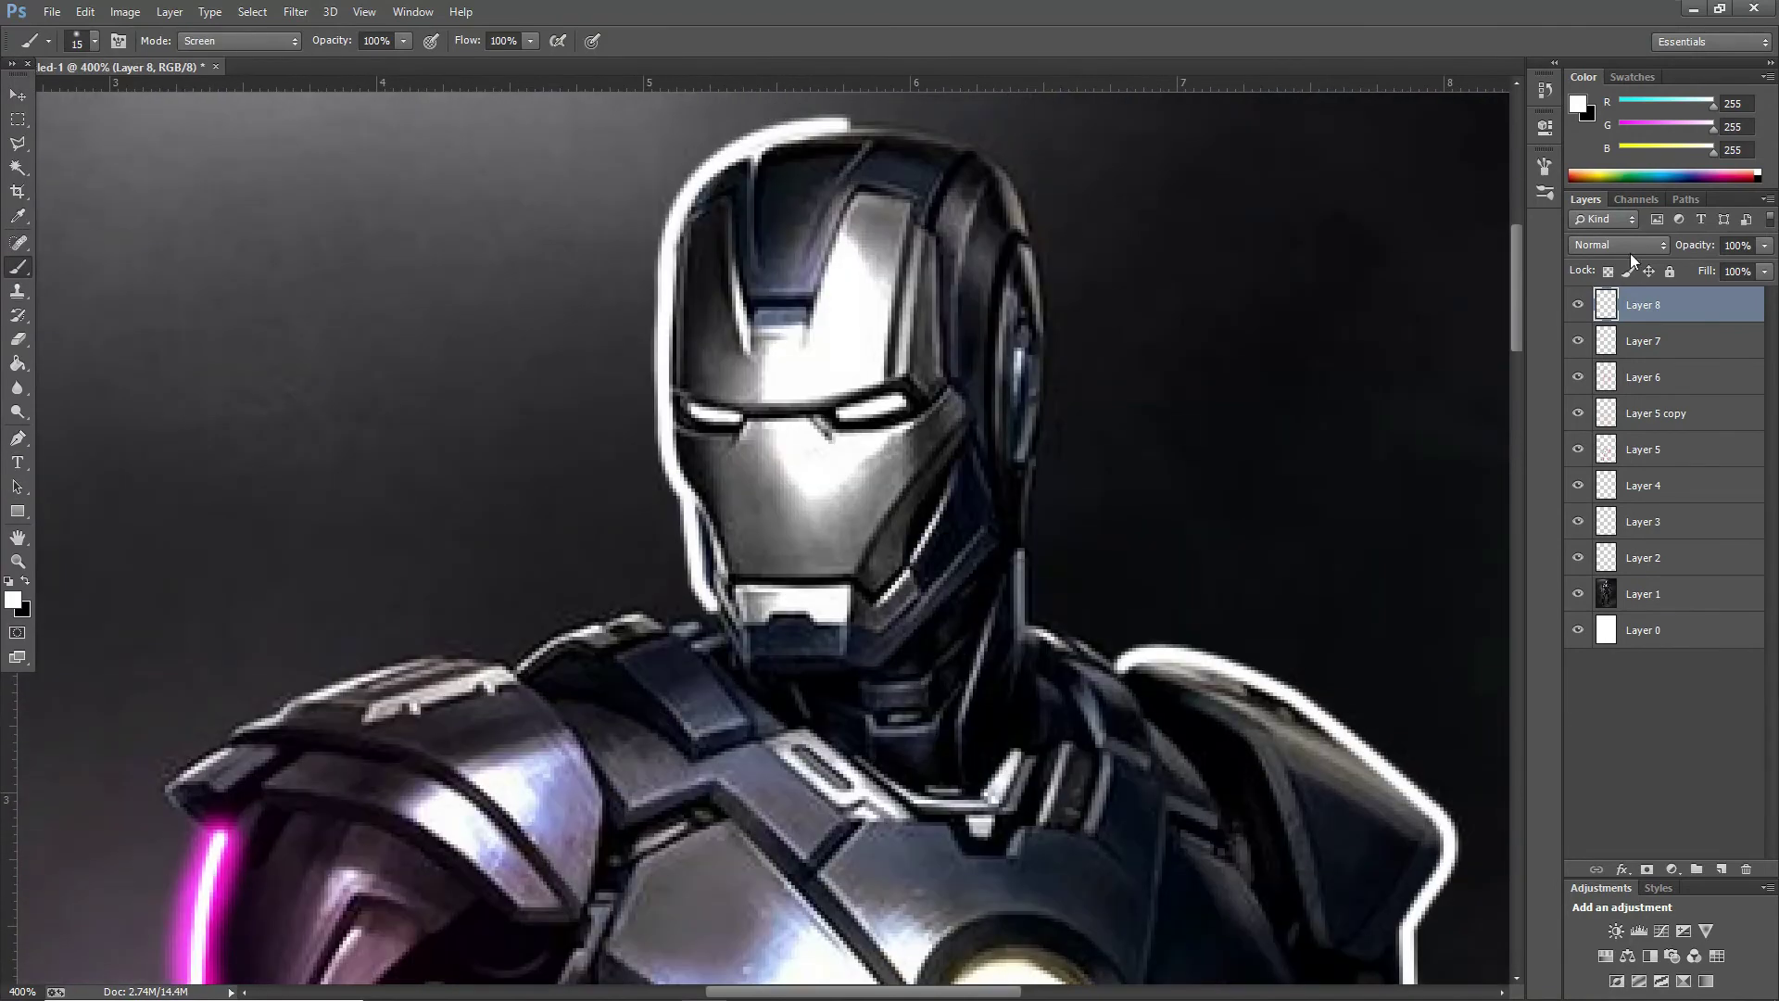
pyautogui.click(1619, 245)
pyautogui.click(1620, 445)
pyautogui.click(12, 600)
pyautogui.click(771, 254)
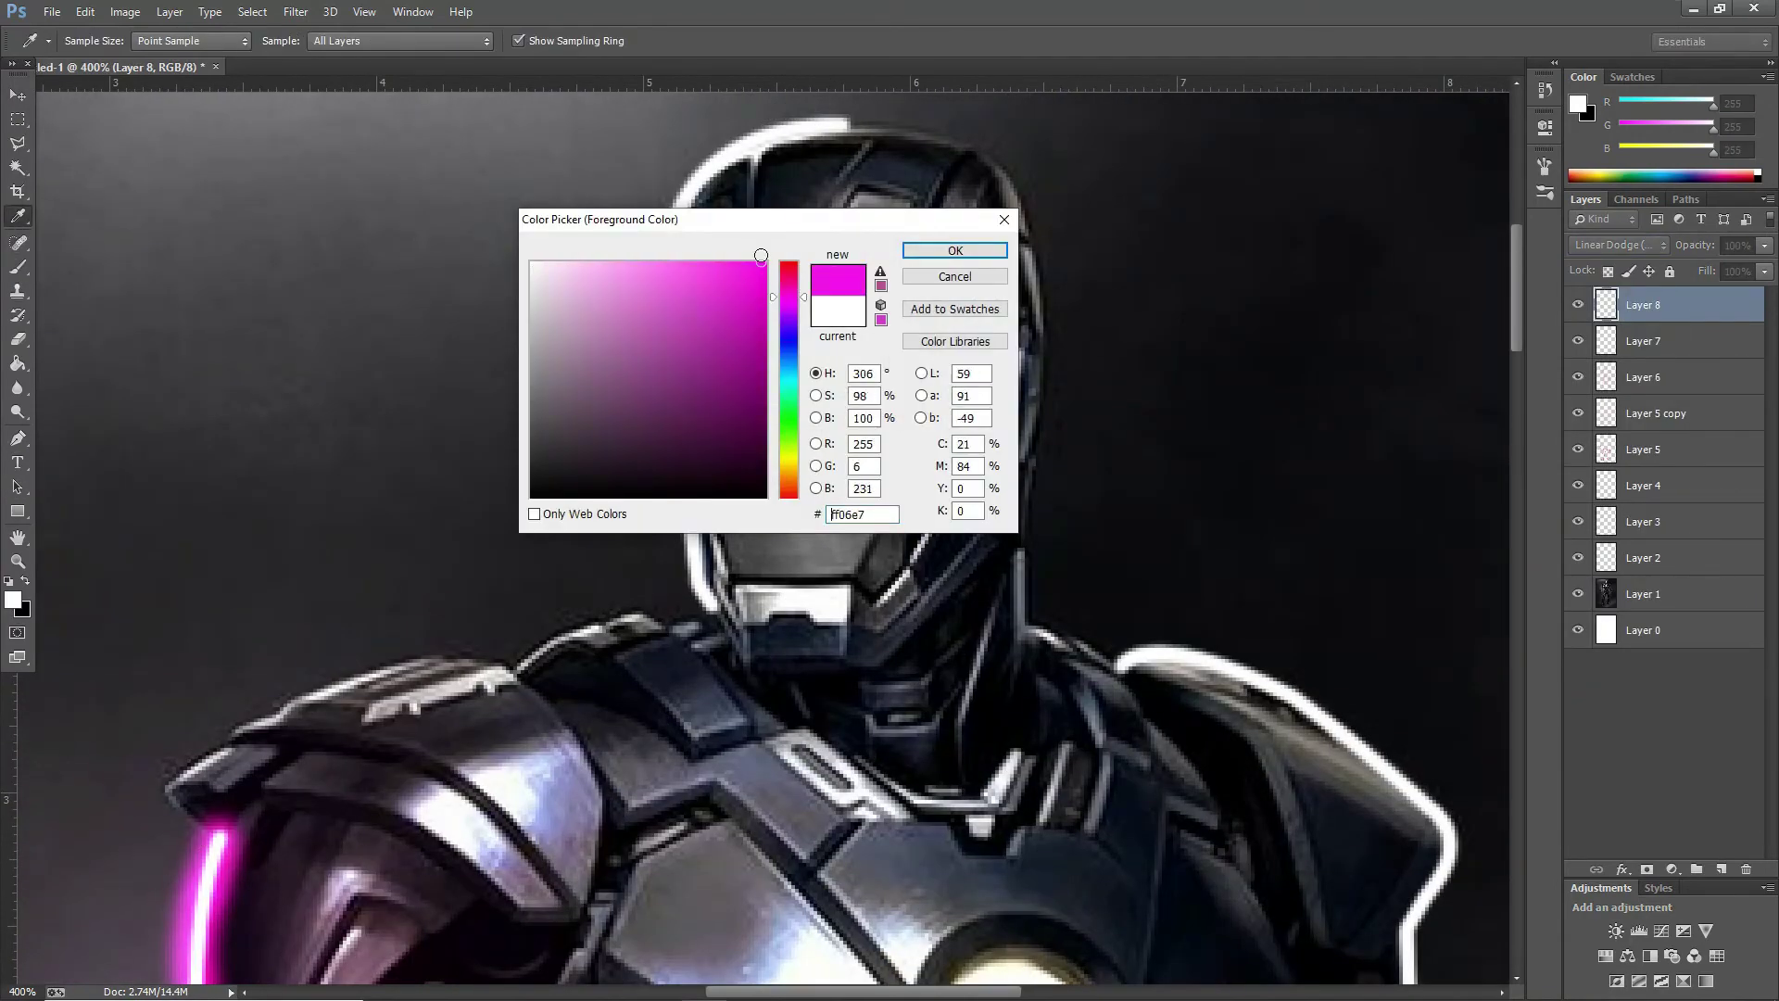
pyautogui.click(957, 250)
# Step: Paint magenta glow along the helmet top and down the right shoulder and arm
pyautogui.moveTo(852, 121)
pyautogui.mouseDown()
pyautogui.moveTo(710, 156)
pyautogui.moveTo(665, 399)
pyautogui.mouseUp()
pyautogui.scroll(-4, 665, 398)
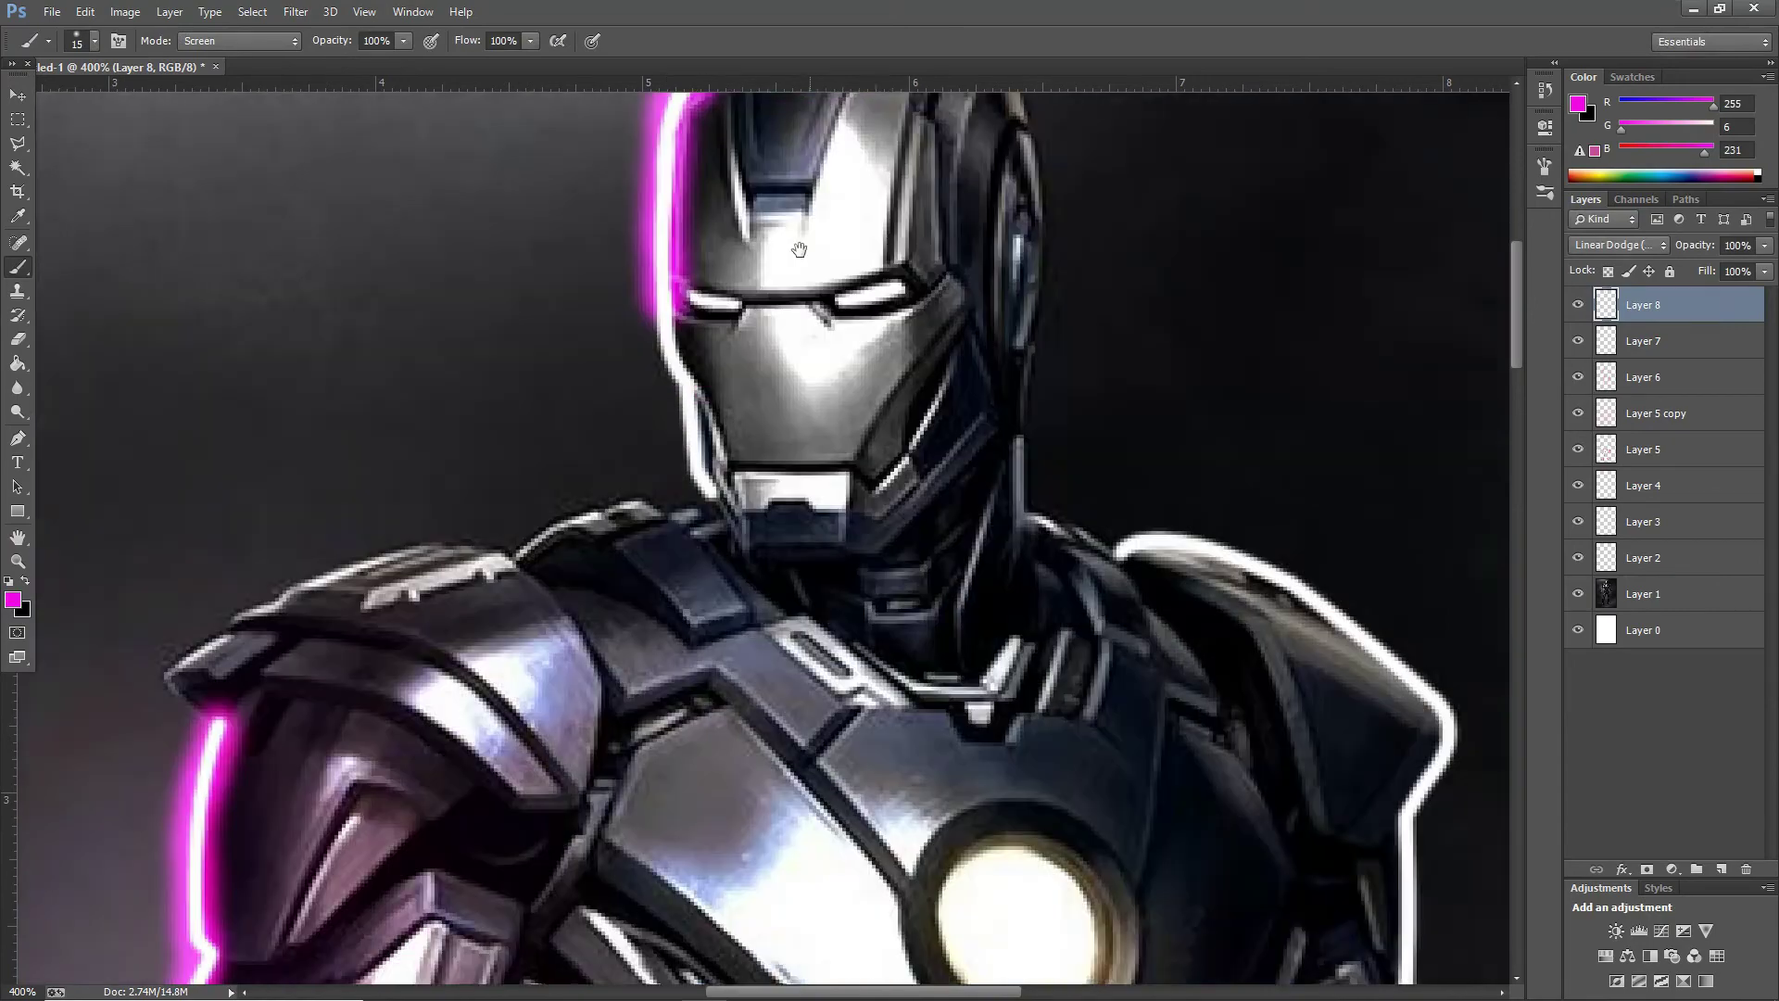
pyautogui.moveTo(653, 231)
pyautogui.mouseDown()
pyautogui.moveTo(681, 407)
pyautogui.moveTo(289, 153)
pyautogui.mouseUp()
pyautogui.moveTo(701, 211)
pyautogui.mouseDown()
pyautogui.moveTo(751, 206)
pyautogui.moveTo(964, 289)
pyautogui.moveTo(1033, 389)
pyautogui.moveTo(991, 556)
pyautogui.mouseUp()
pyautogui.moveTo(991, 556)
pyautogui.mouseDown()
pyautogui.moveTo(906, 278)
pyautogui.moveTo(919, 453)
pyautogui.moveTo(954, 565)
pyautogui.mouseUp()
pyautogui.hotkey('ctrl', '1')
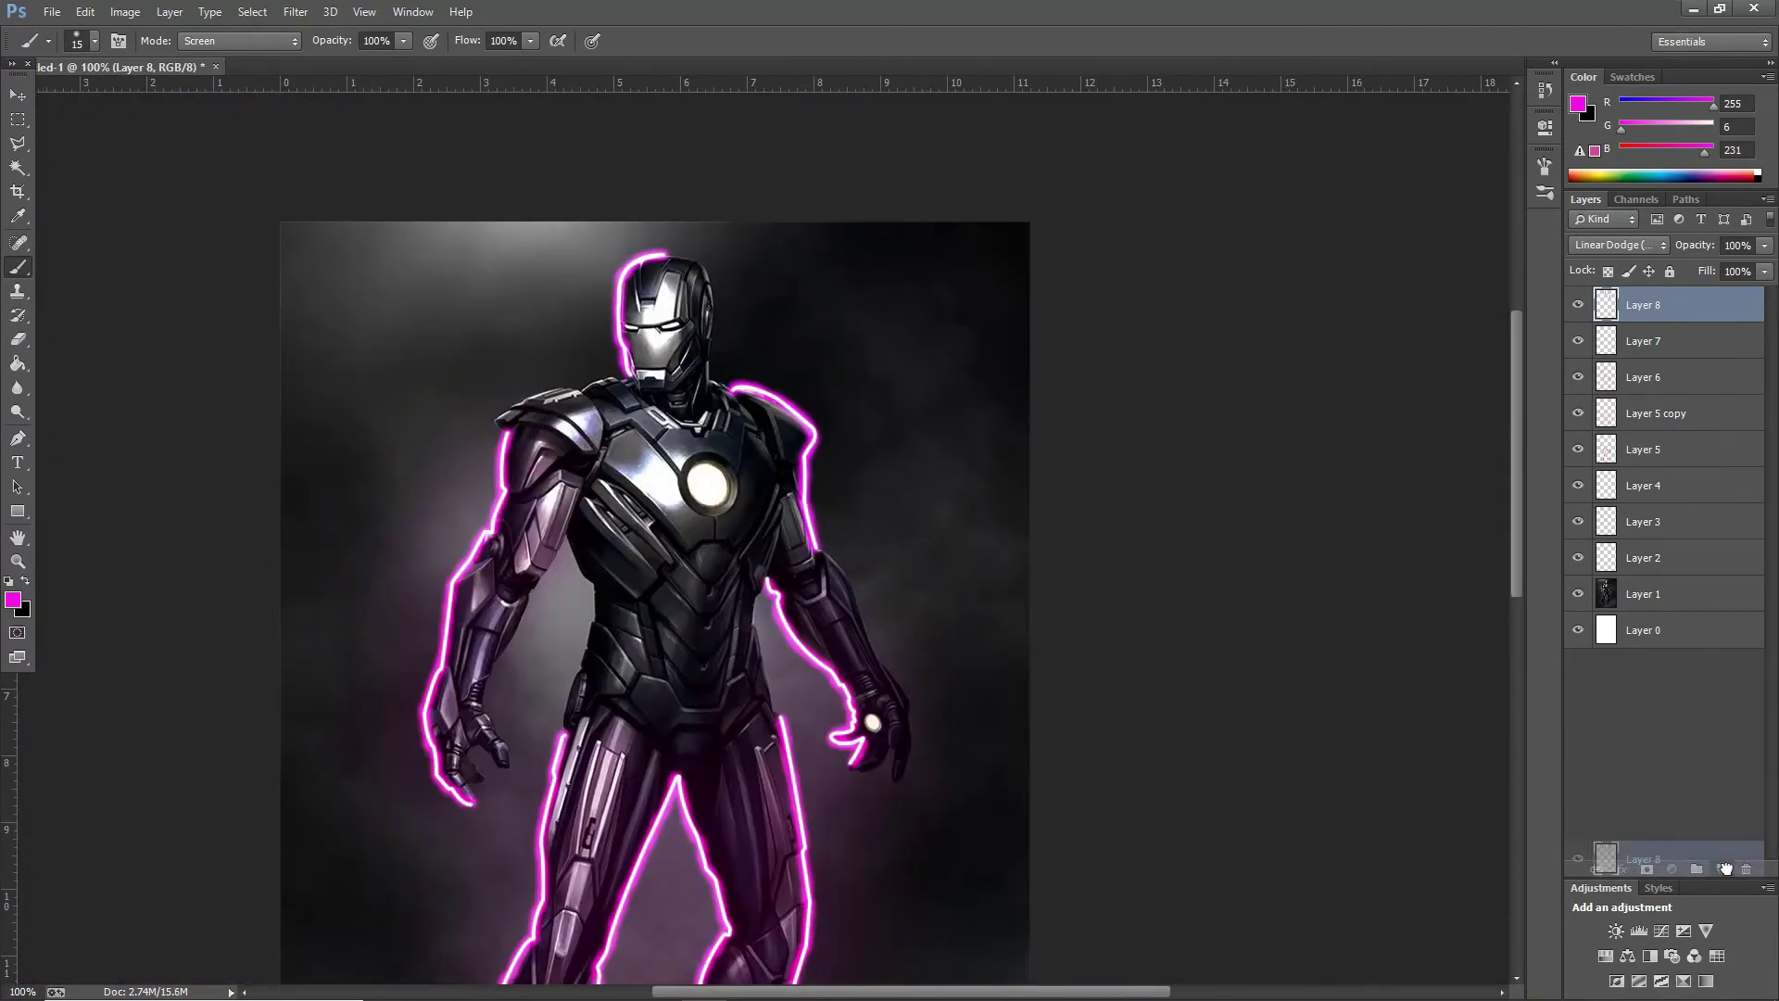
# Step: Duplicate the glow layer and open Gaussian Blur on the copy, discarding a trial stroke
pyautogui.hotkey('ctrl', 'j')
pyautogui.press('v')
pyautogui.hotkey('ctrl', 'z')
pyautogui.hotkey('ctrl', 'shift', 'alt', 'n')
pyautogui.press('b')
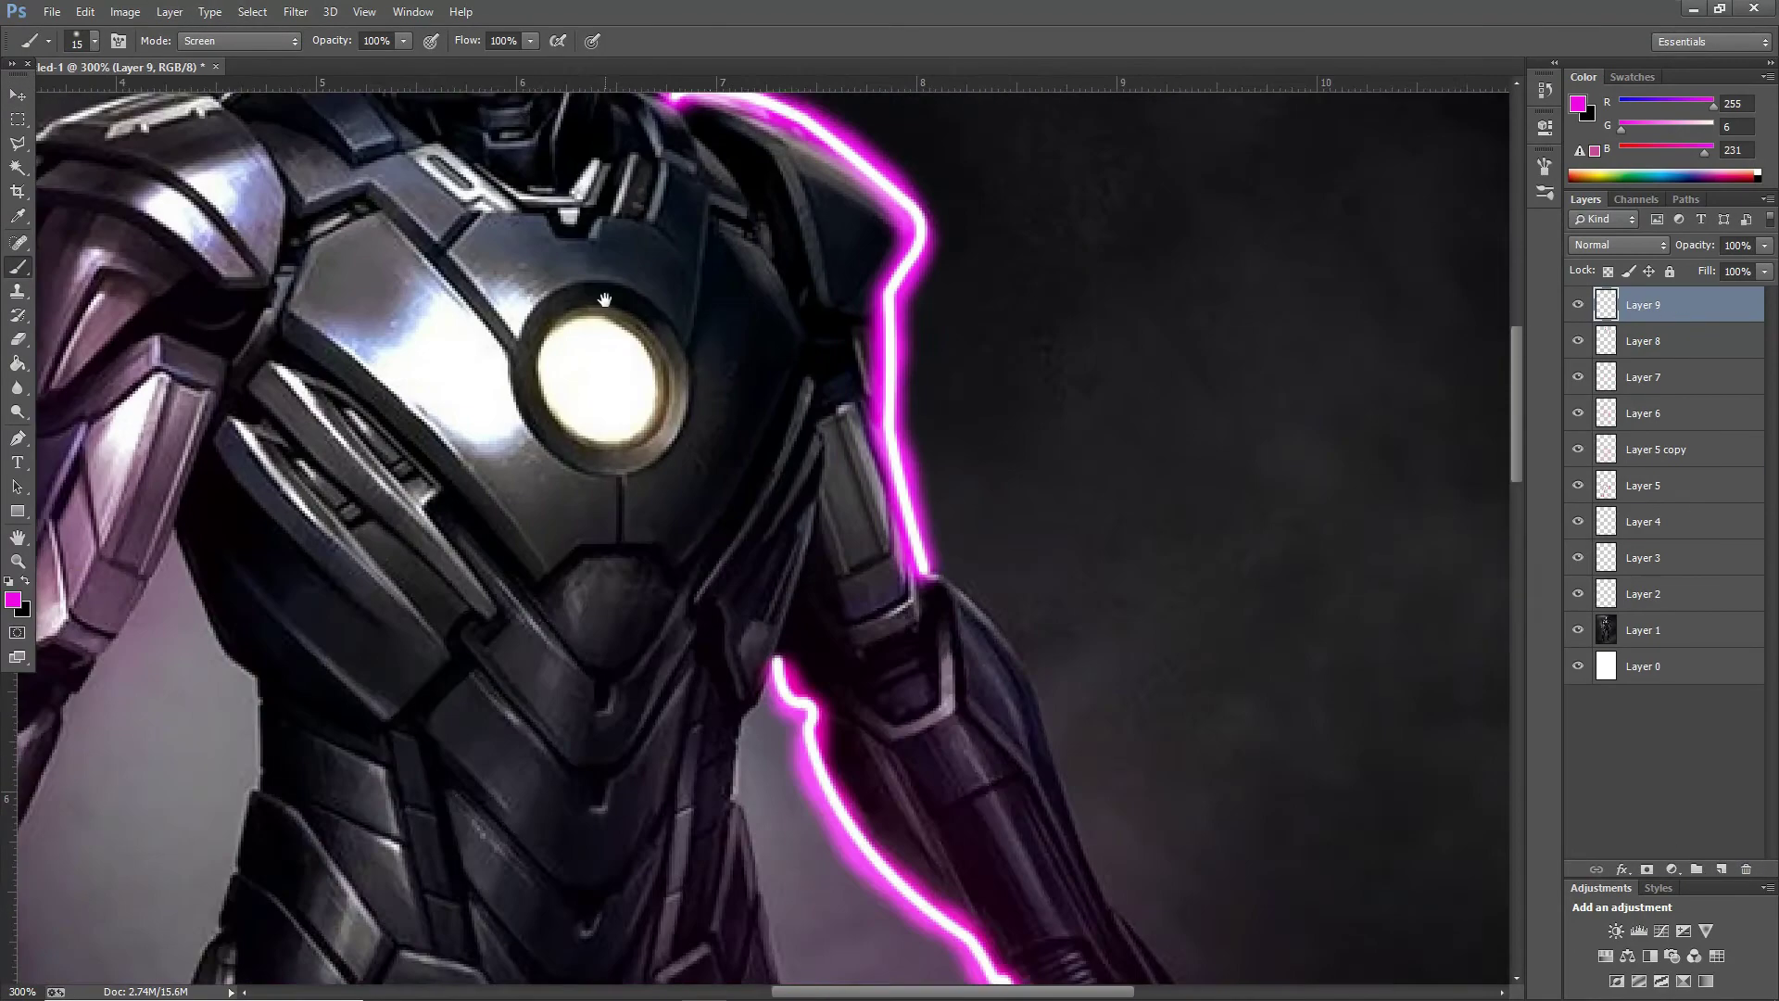
pyautogui.hotkey('ctrl', '+')
pyautogui.hotkey('ctrl', '+')
pyautogui.hotkey('ctrl', '+')
pyautogui.moveTo(542, 199); pyautogui.dragTo(523, 123)
pyautogui.hotkey('ctrl', 'alt', 'z')
pyautogui.hotkey('ctrl', '1')
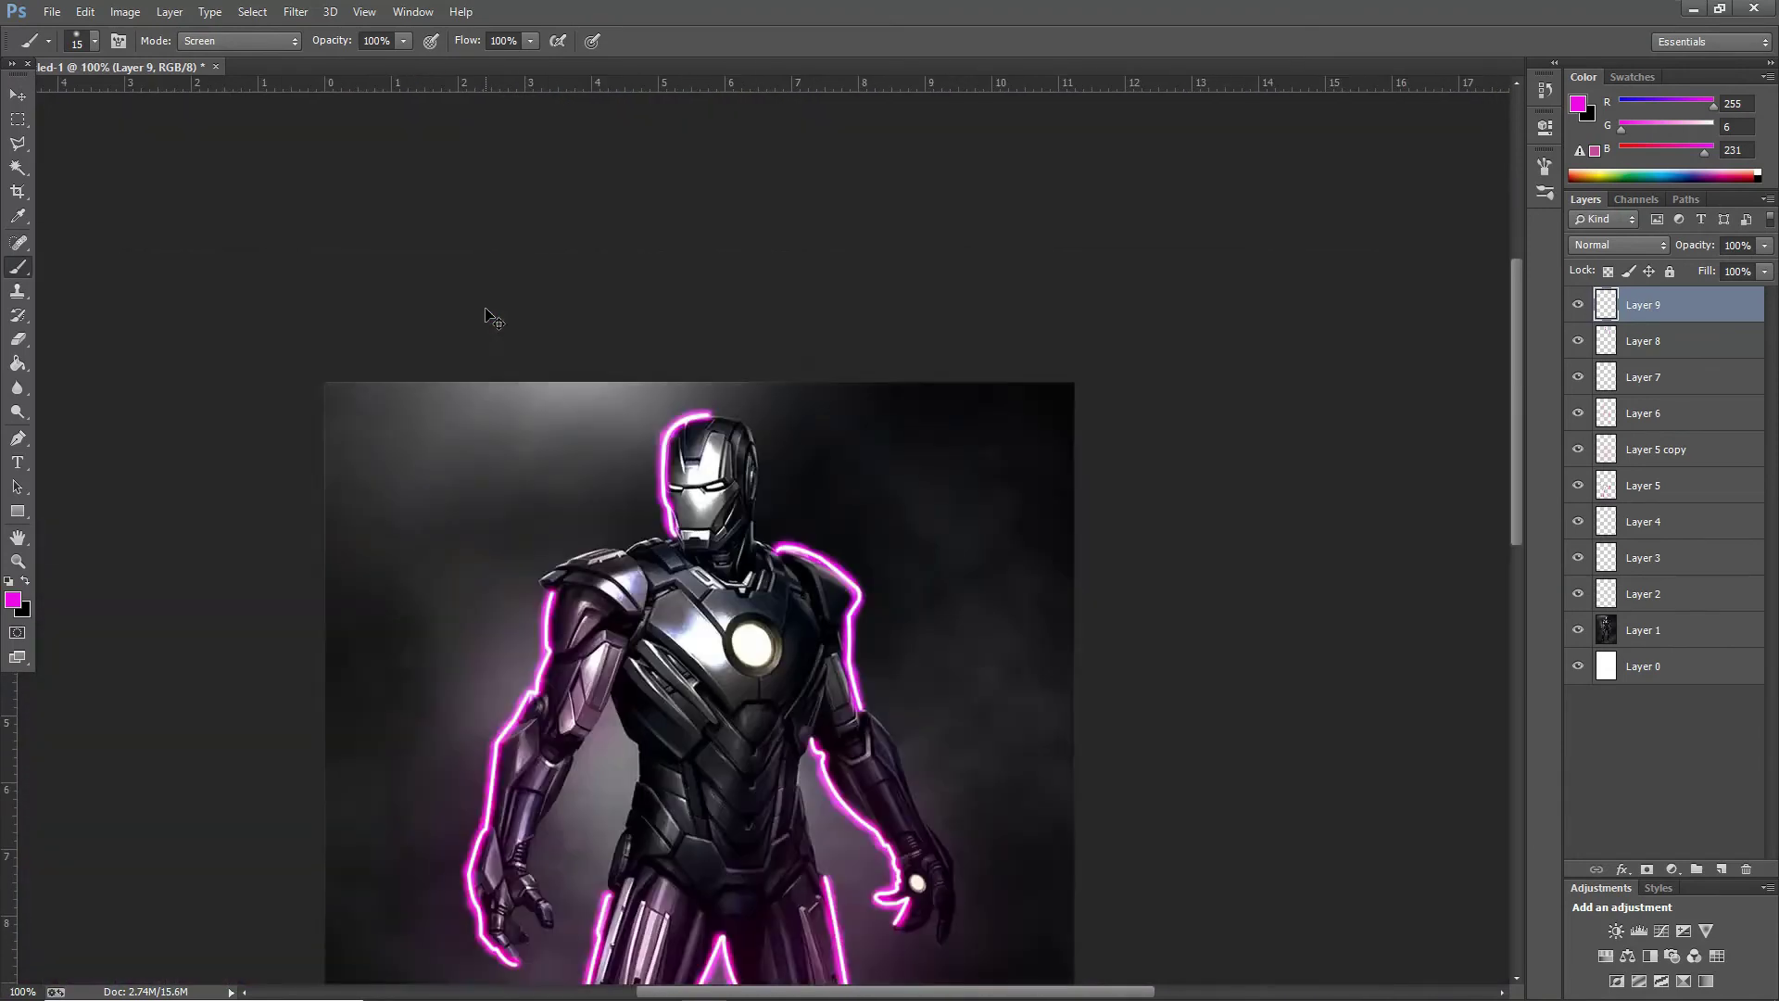
pyautogui.hotkey('ctrl', '+')
pyautogui.hotkey('ctrl', 'alt', 'z')
pyautogui.hotkey('ctrl', 'alt', 'z')
pyautogui.click(296, 11)
pyautogui.moveTo(304, 215)
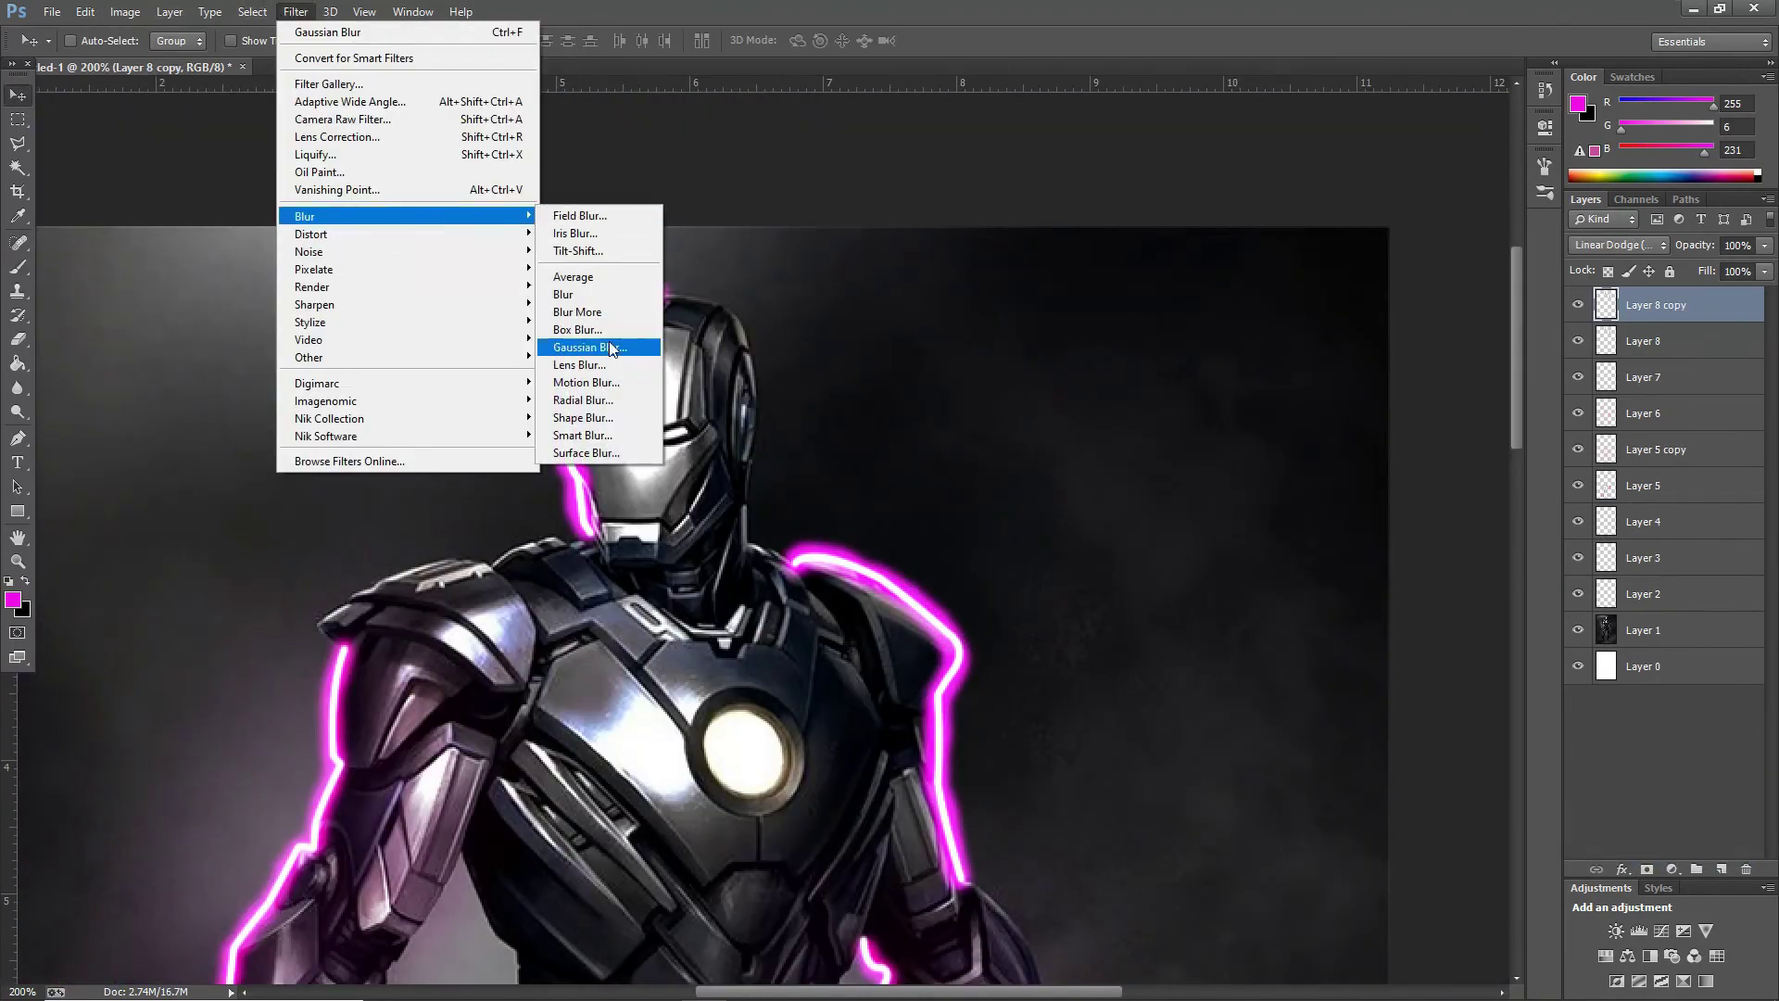
pyautogui.click(595, 346)
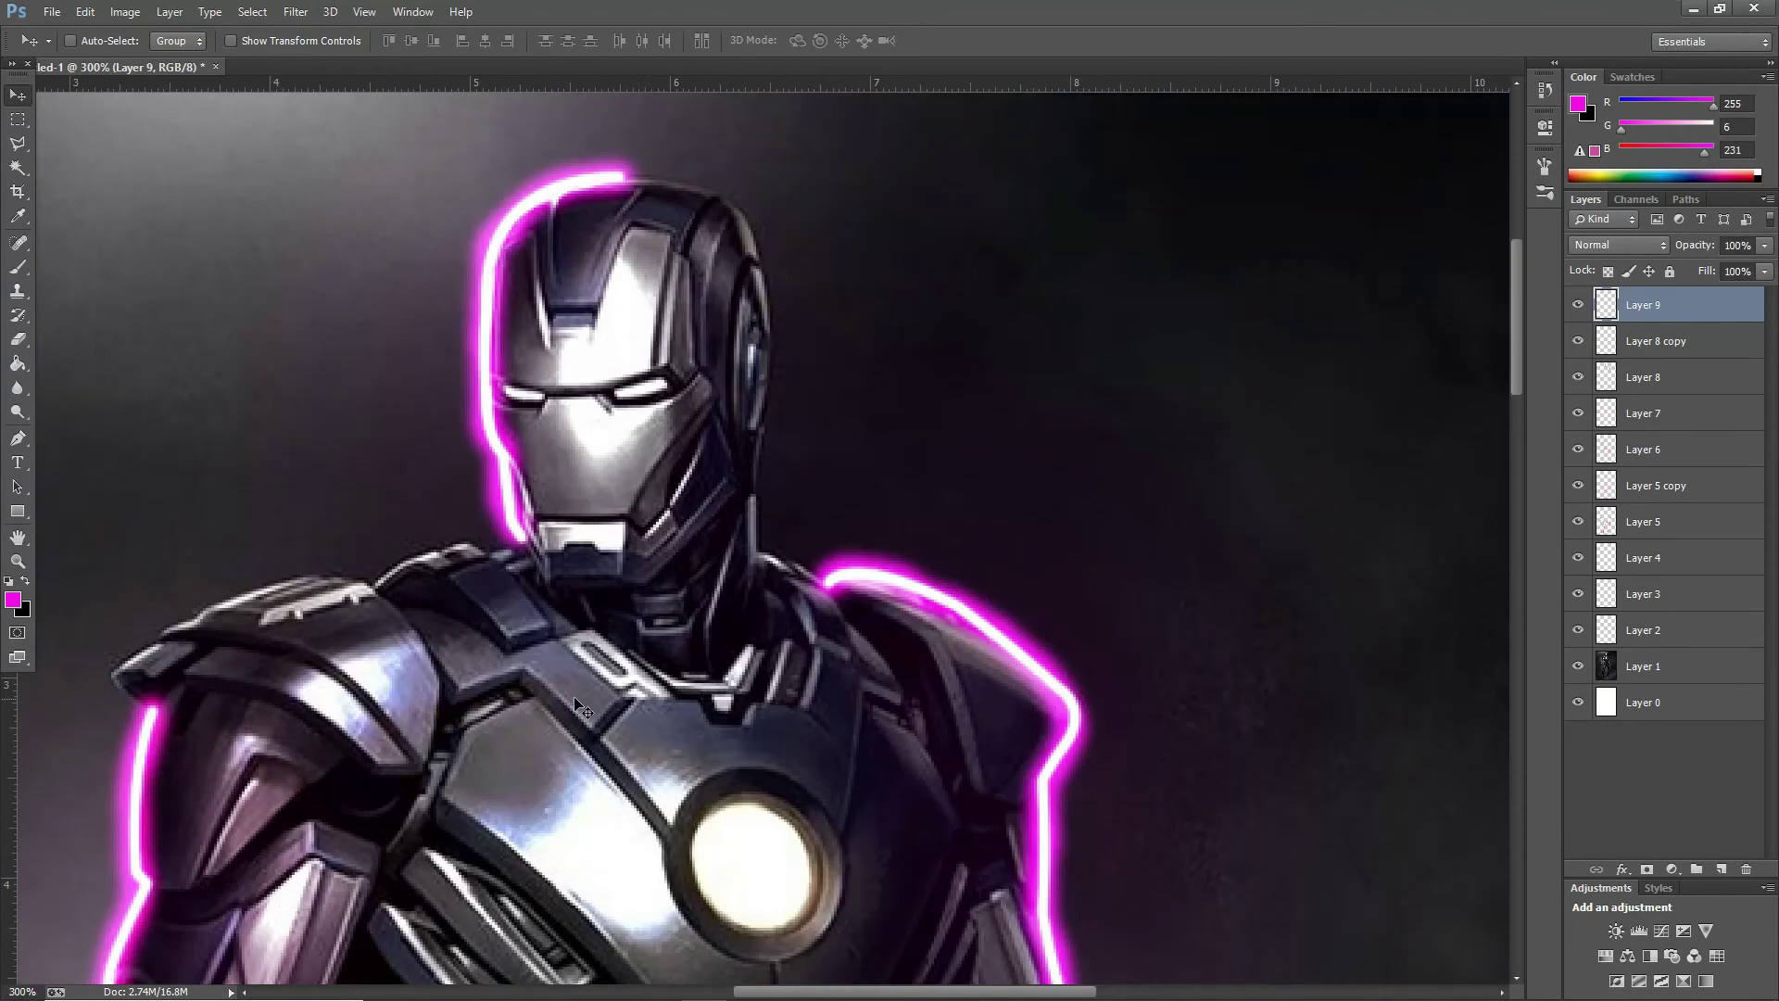
# Step: Set Layer 9 to Overlay and brush magenta over the helmet faceplate and cheek
pyautogui.press('b')
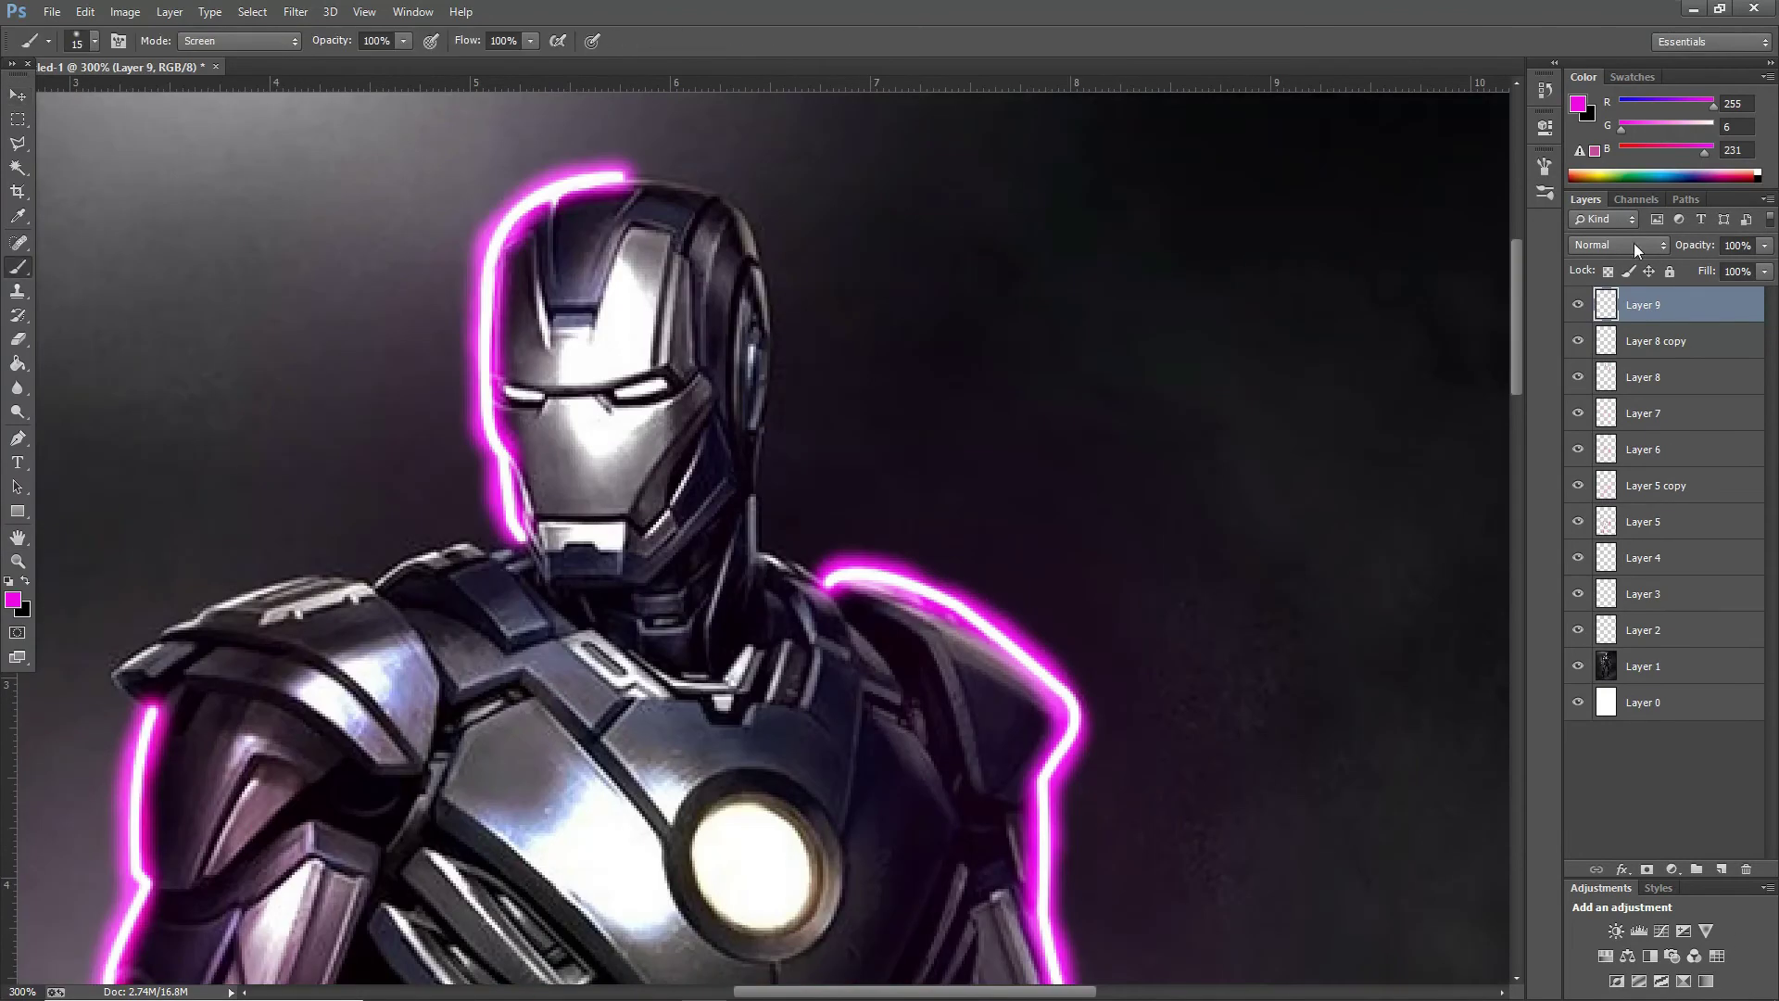
pyautogui.click(1632, 242)
pyautogui.click(1617, 481)
pyautogui.moveTo(639, 231); pyautogui.dragTo(683, 371)
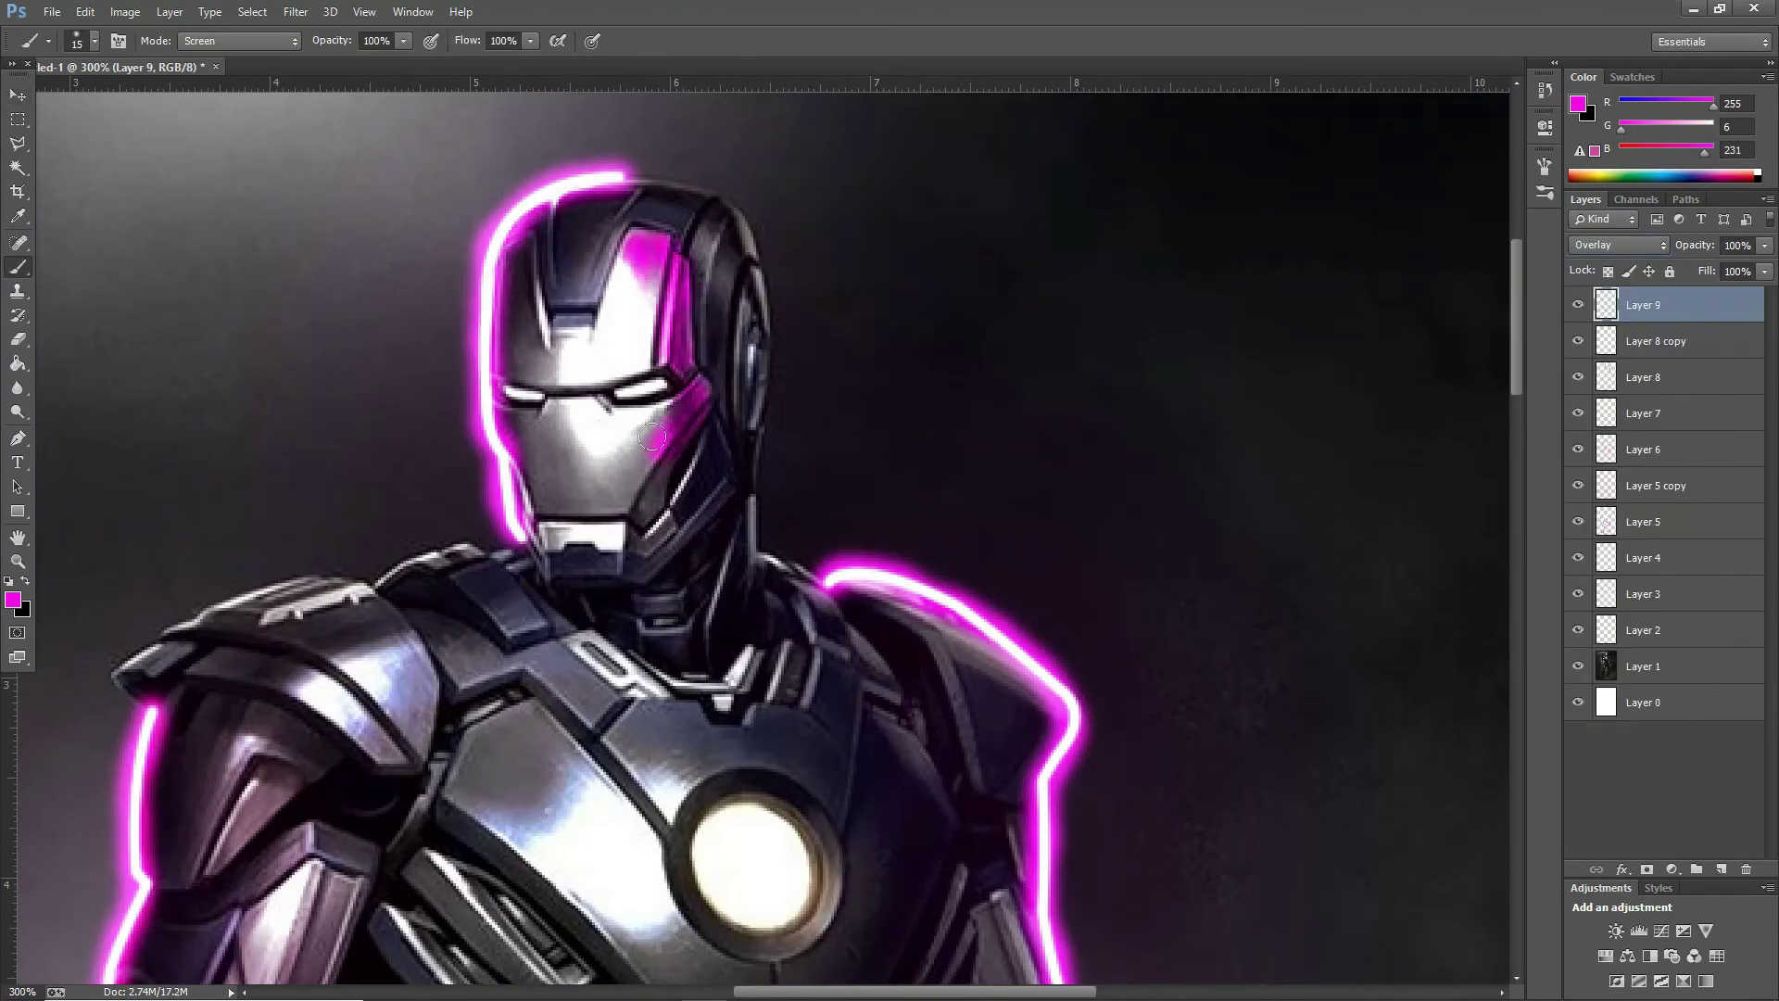
pyautogui.moveTo(651, 436); pyautogui.dragTo(637, 495)
pyautogui.hotkey('ctrl', '-')
pyautogui.moveTo(661, 559)
pyautogui.mouseDown()
pyautogui.moveTo(648, 139)
pyautogui.moveTo(762, 511)
pyautogui.mouseUp()
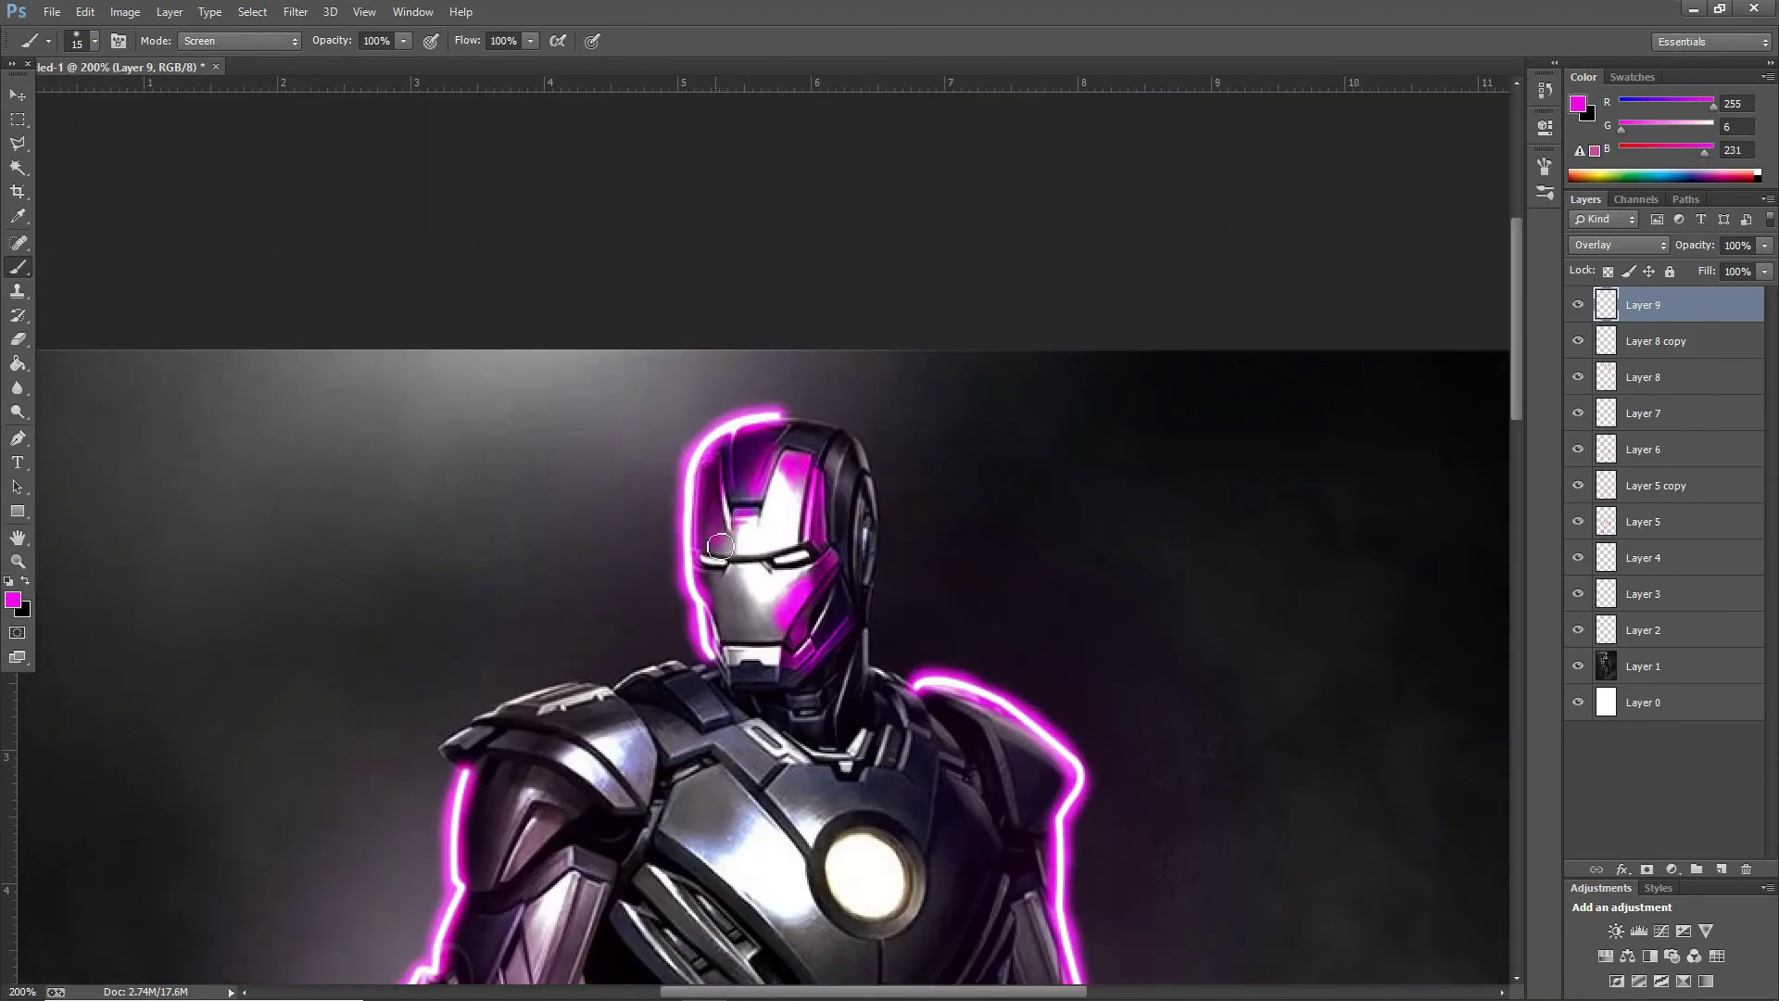
pyautogui.scroll(-5, 752, 679)
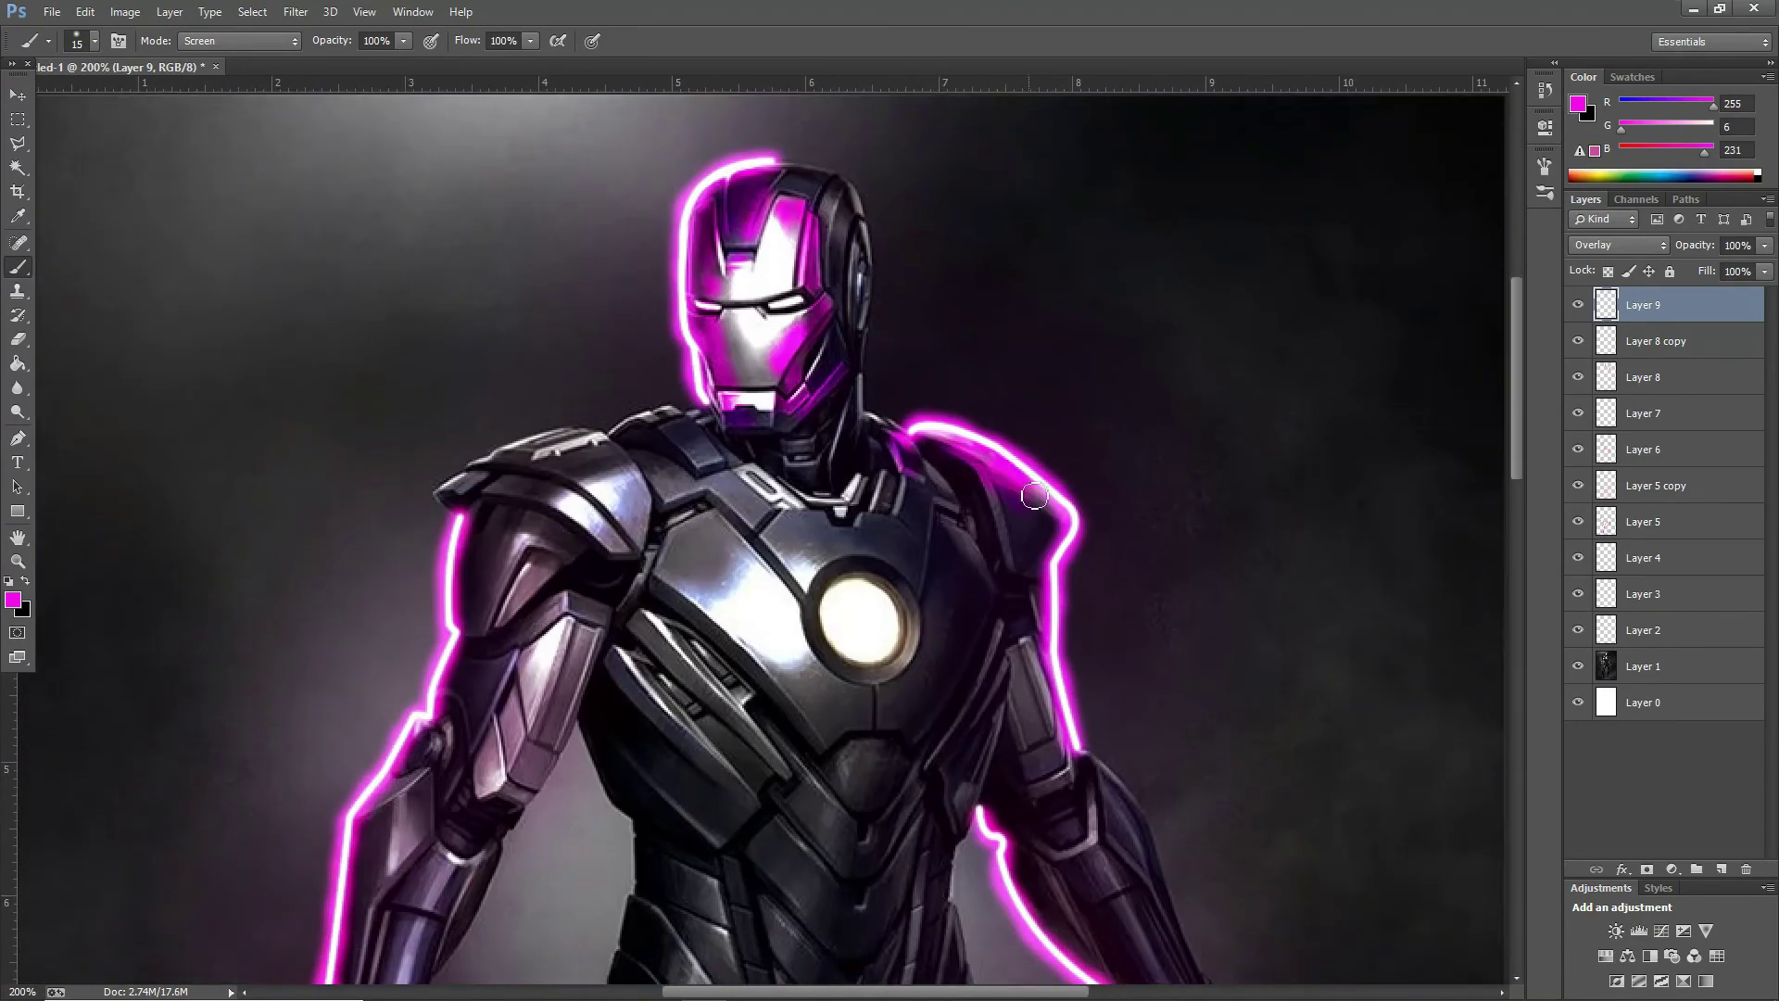
pyautogui.hotkey('ctrl', '+')
# Step: Brush magenta over the right forearm plate and an abdomen armor plate
pyautogui.moveTo(1166, 715); pyautogui.dragTo(1193, 905)
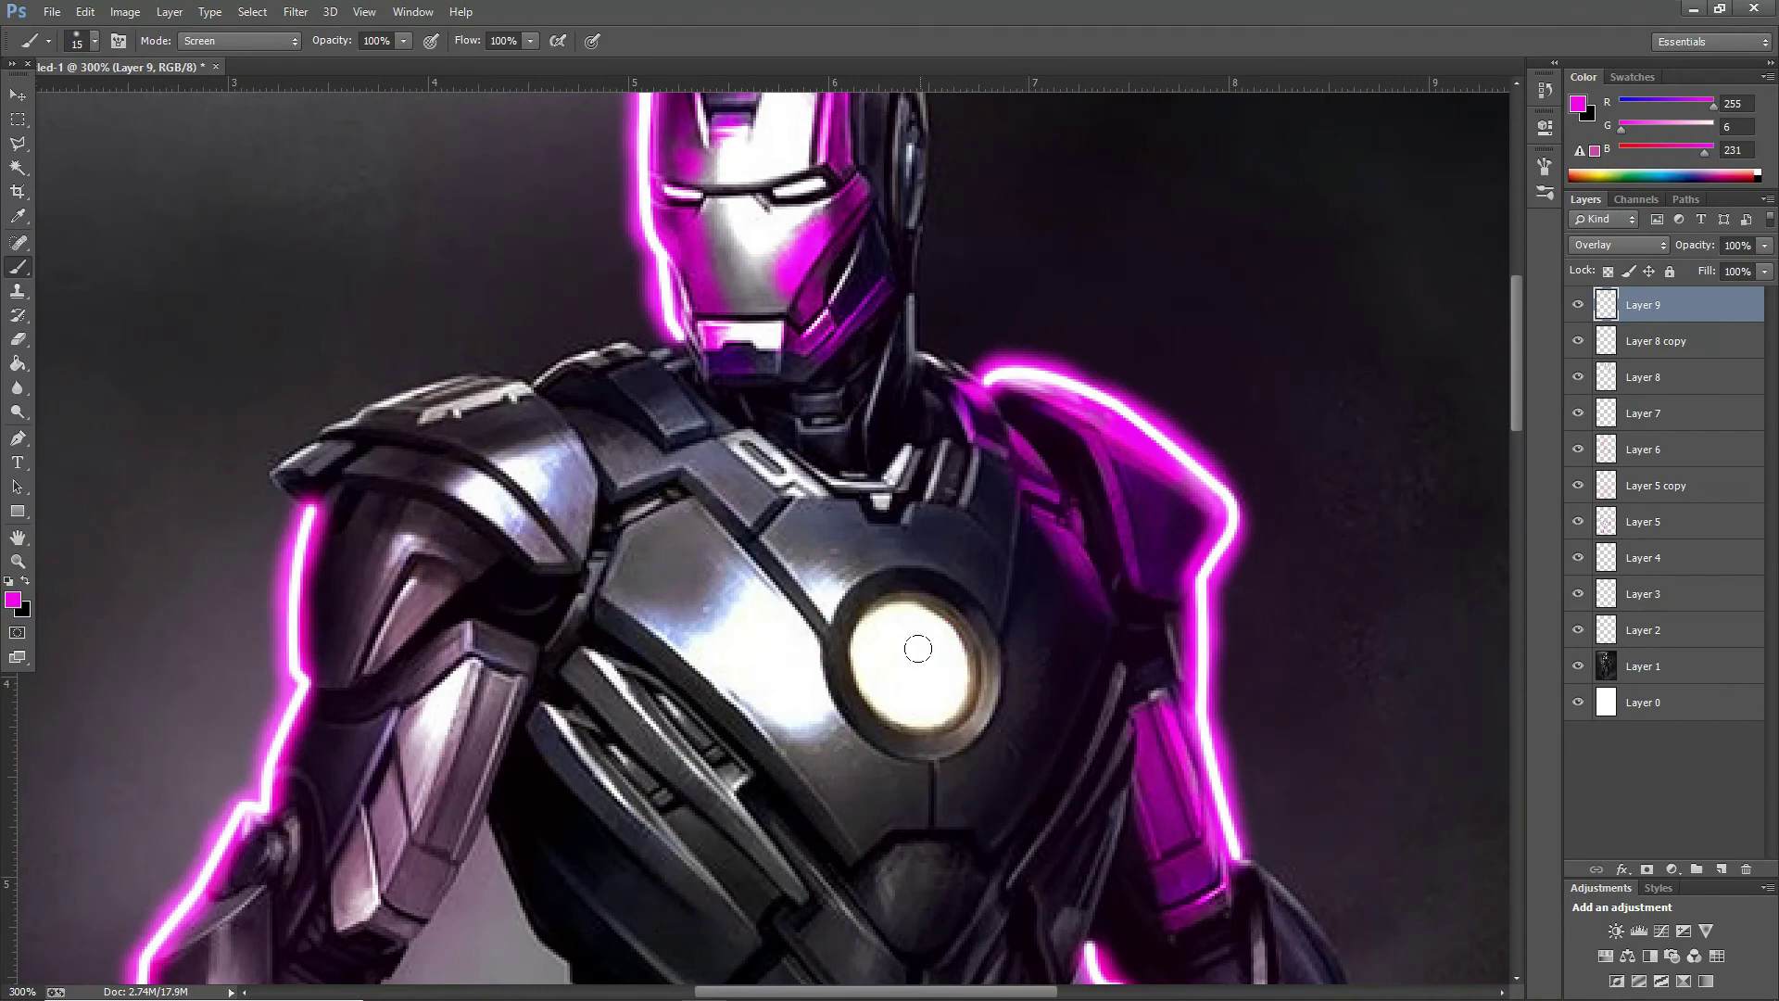
pyautogui.scroll(-5, 903, 731)
pyautogui.scroll(-5, 962, 483)
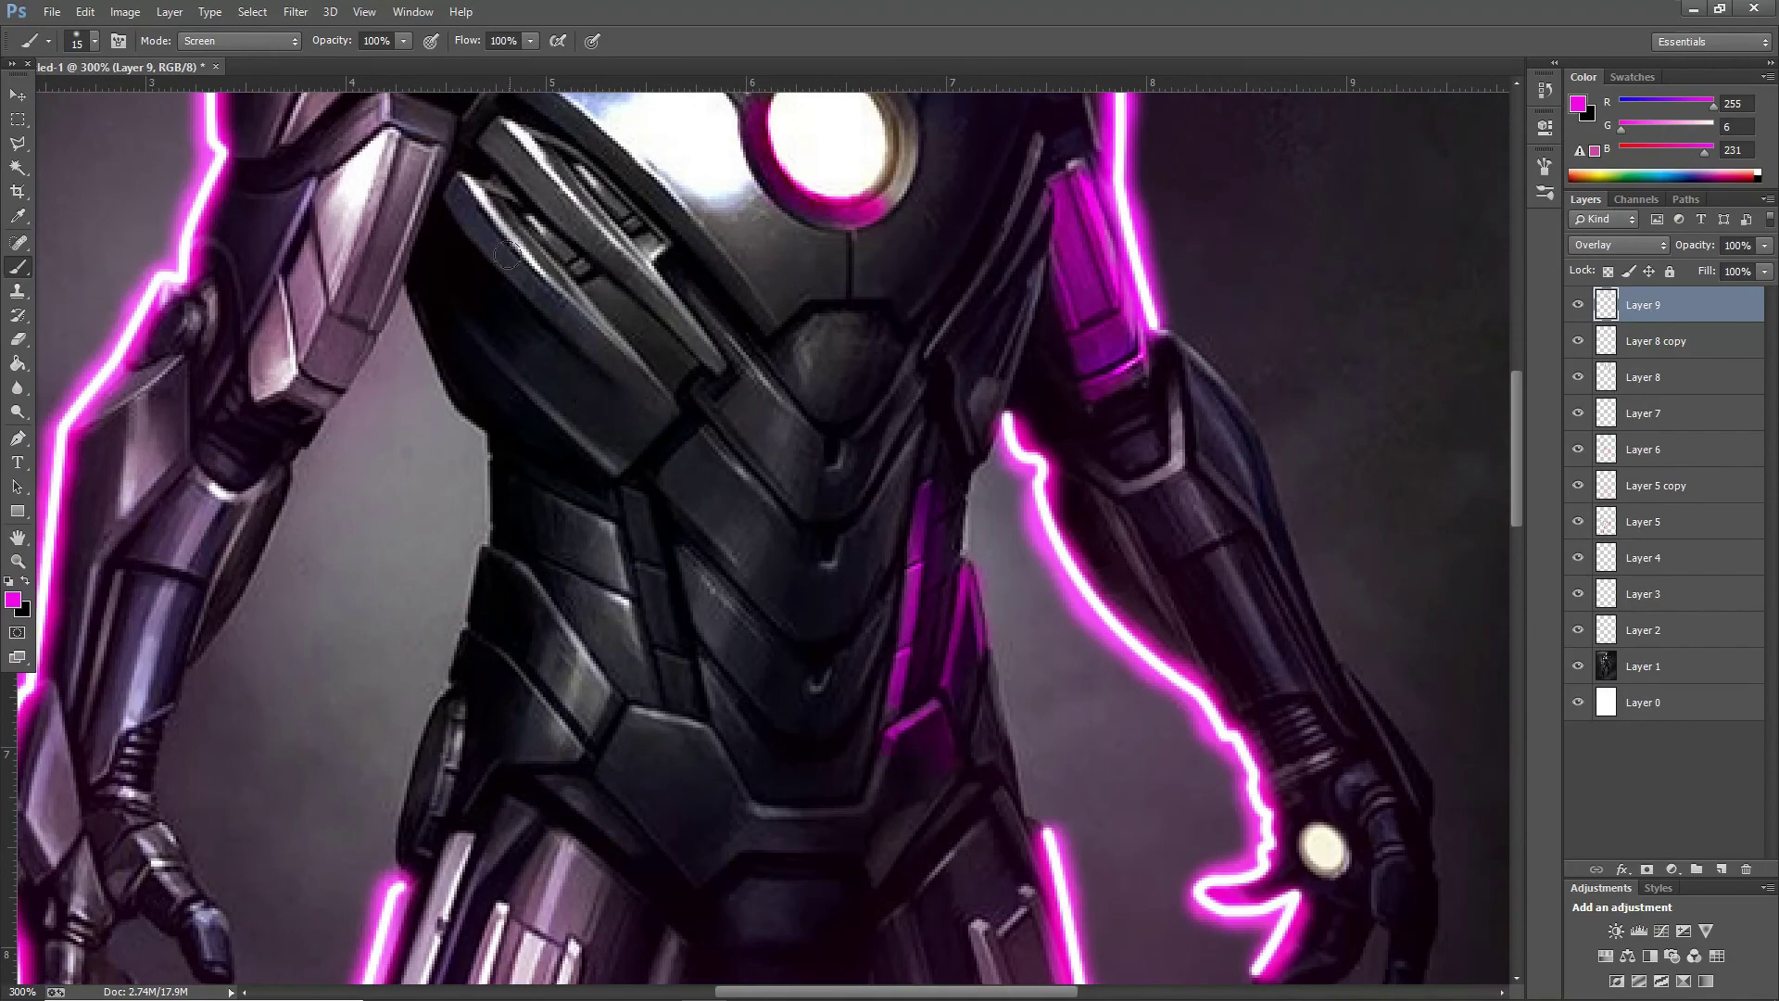
pyautogui.scroll(-3, 648, 287)
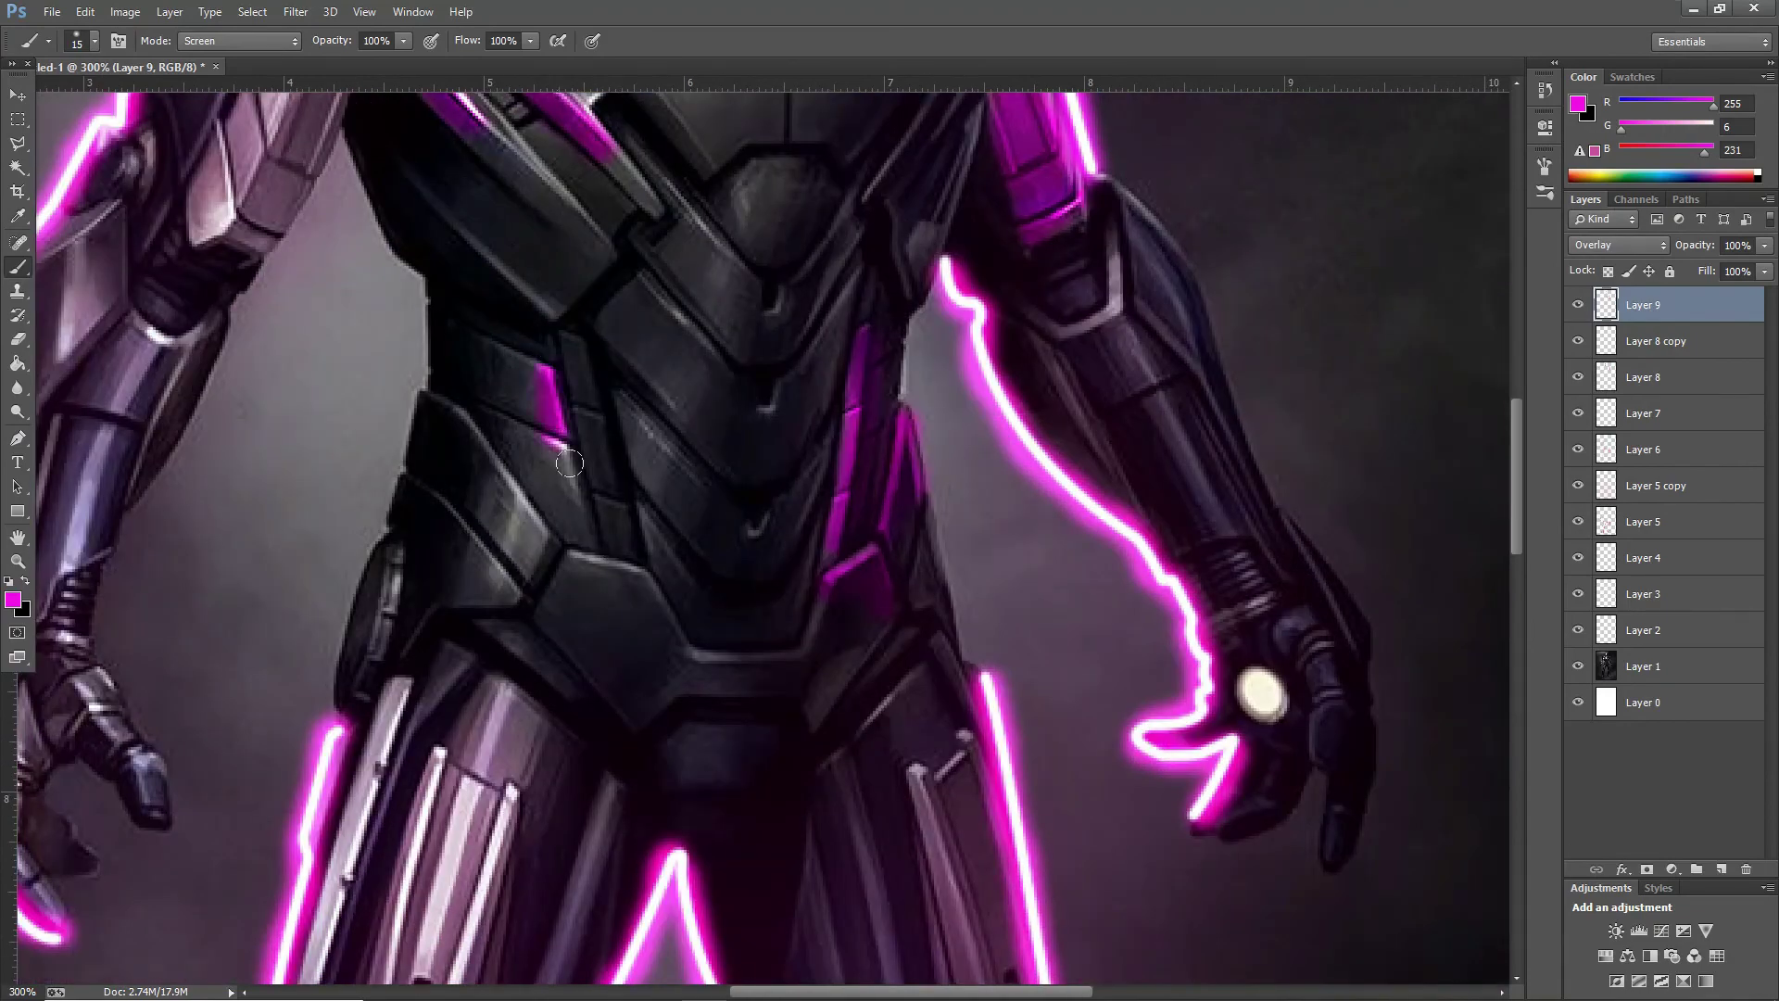
pyautogui.moveTo(499, 481); pyautogui.dragTo(500, 550)
pyautogui.hotkey('ctrl', '0')
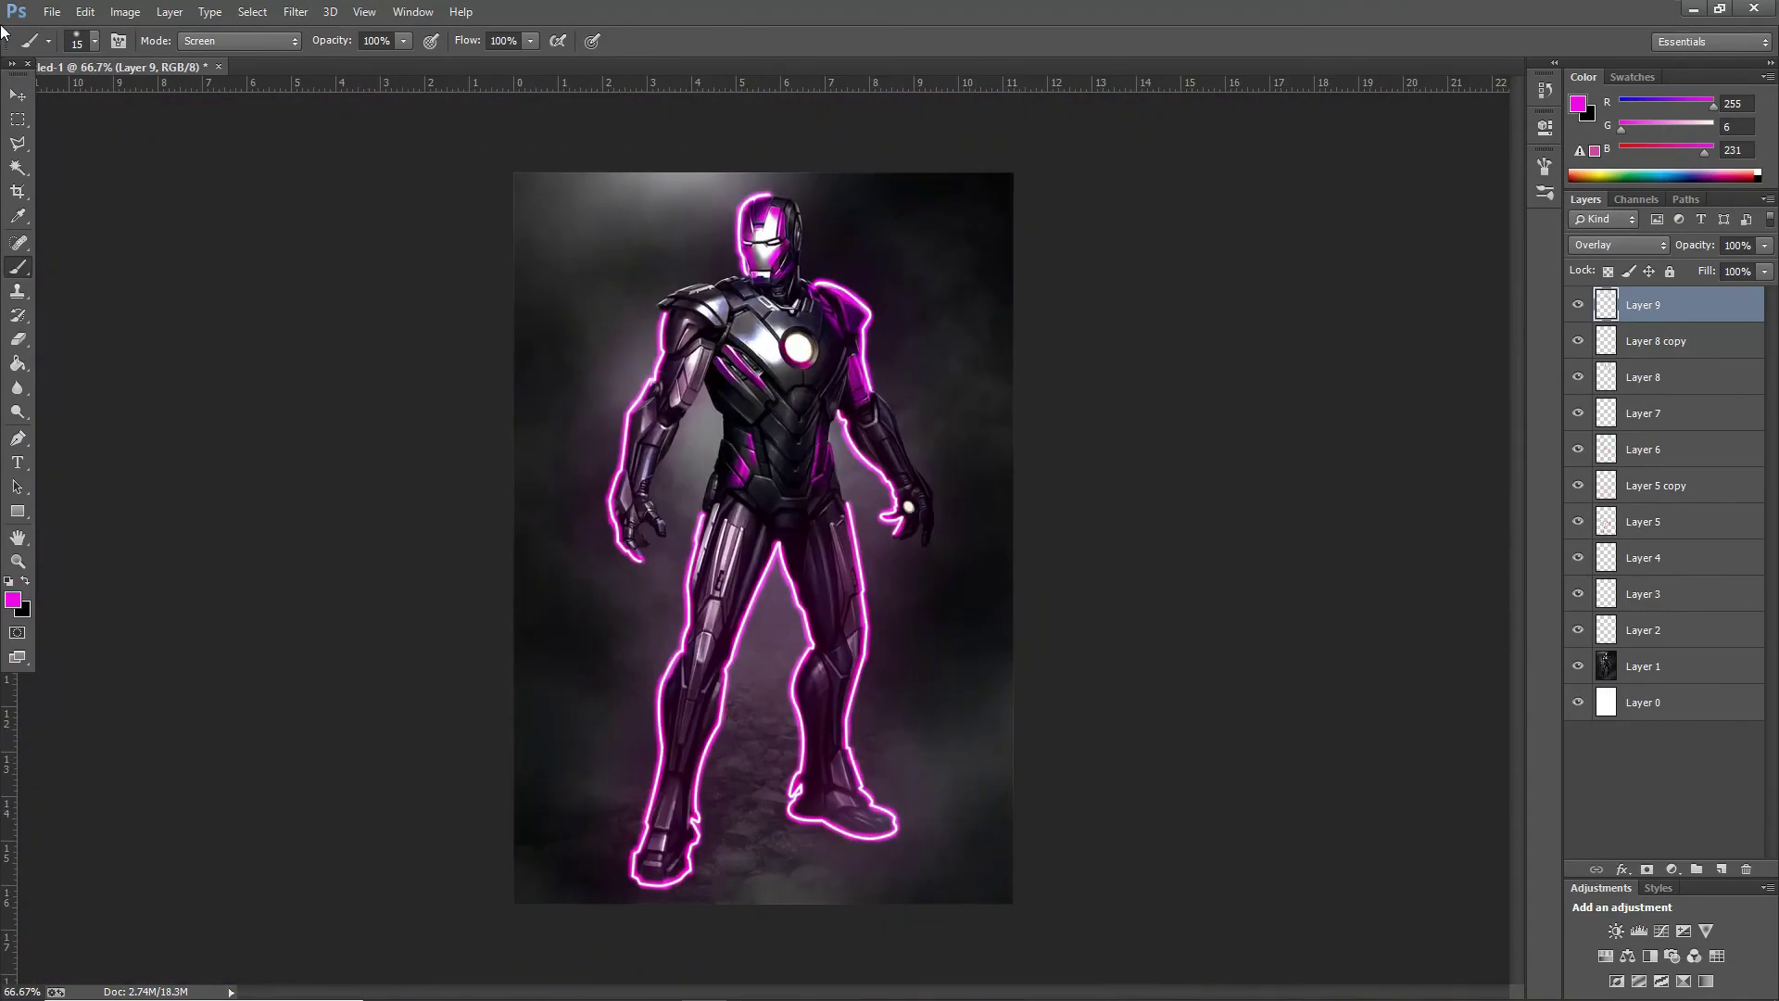
pyautogui.press('h')
# Step: Gaussian-blur the Layer 9 highlights and lower its opacity to 89%
pyautogui.click(295, 11)
pyautogui.click(584, 352)
pyautogui.moveTo(1107, 482); pyautogui.dragTo(1123, 482)
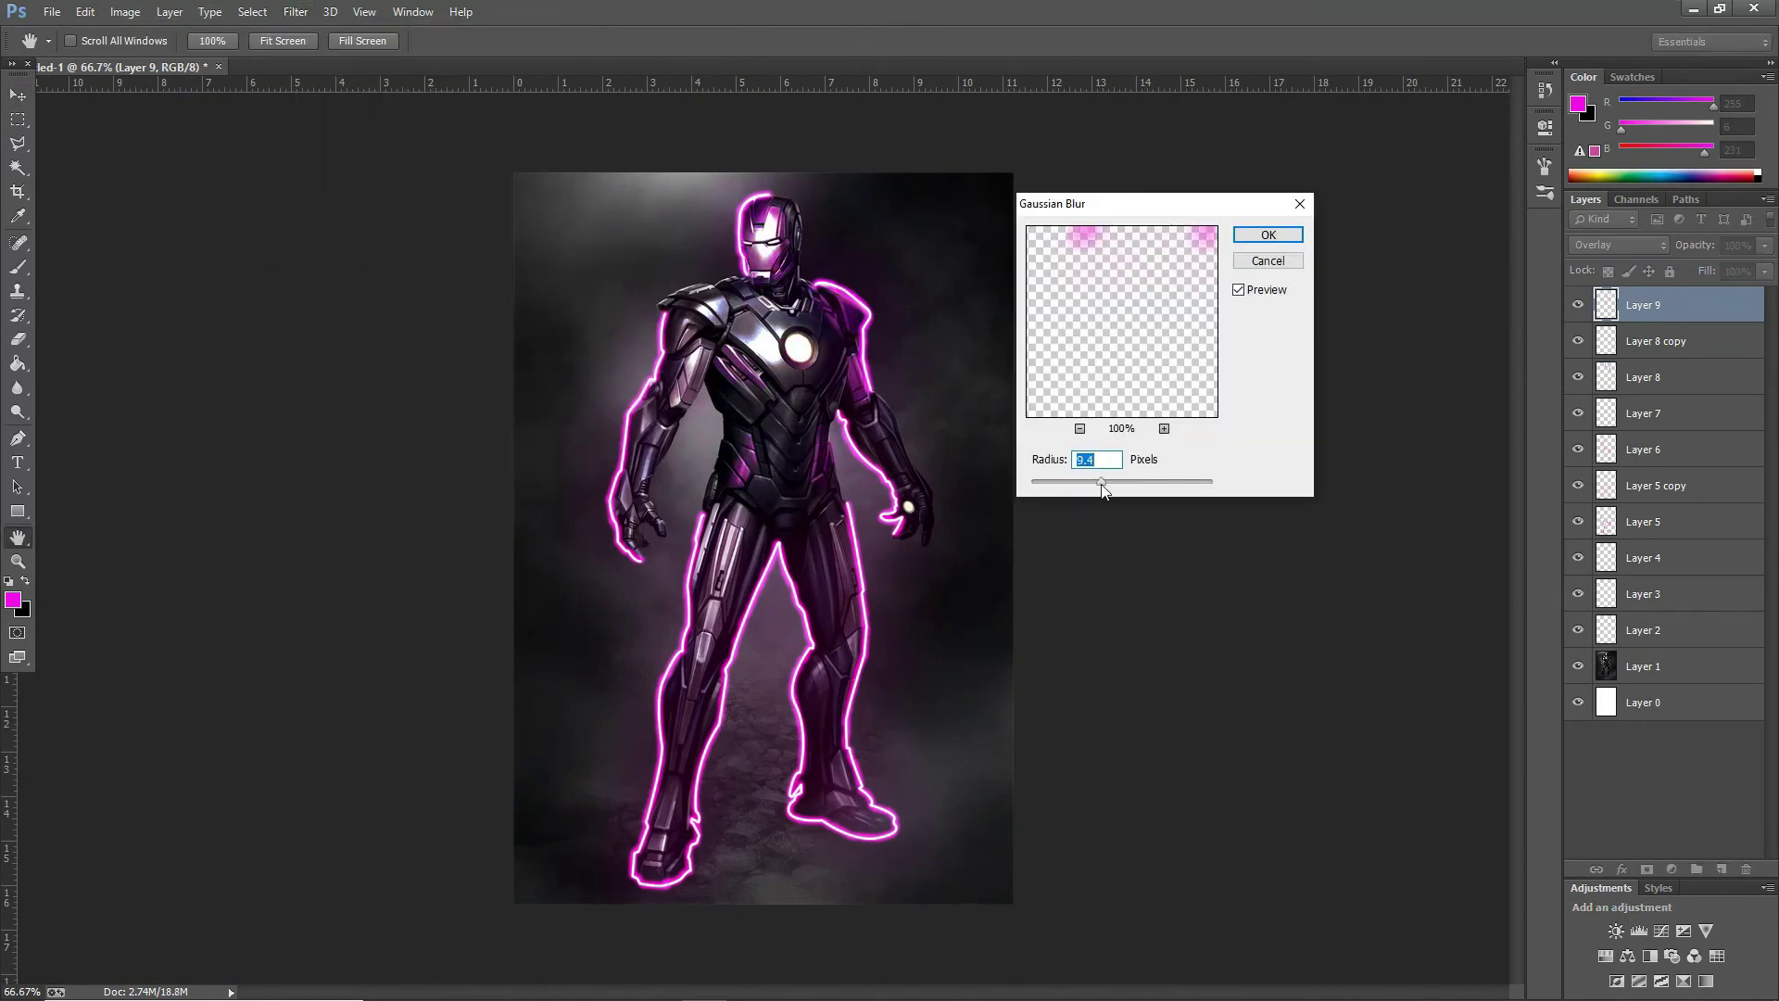
pyautogui.click(1267, 234)
pyautogui.press('v')
pyautogui.moveTo(1763, 244); pyautogui.dragTo(1732, 268)
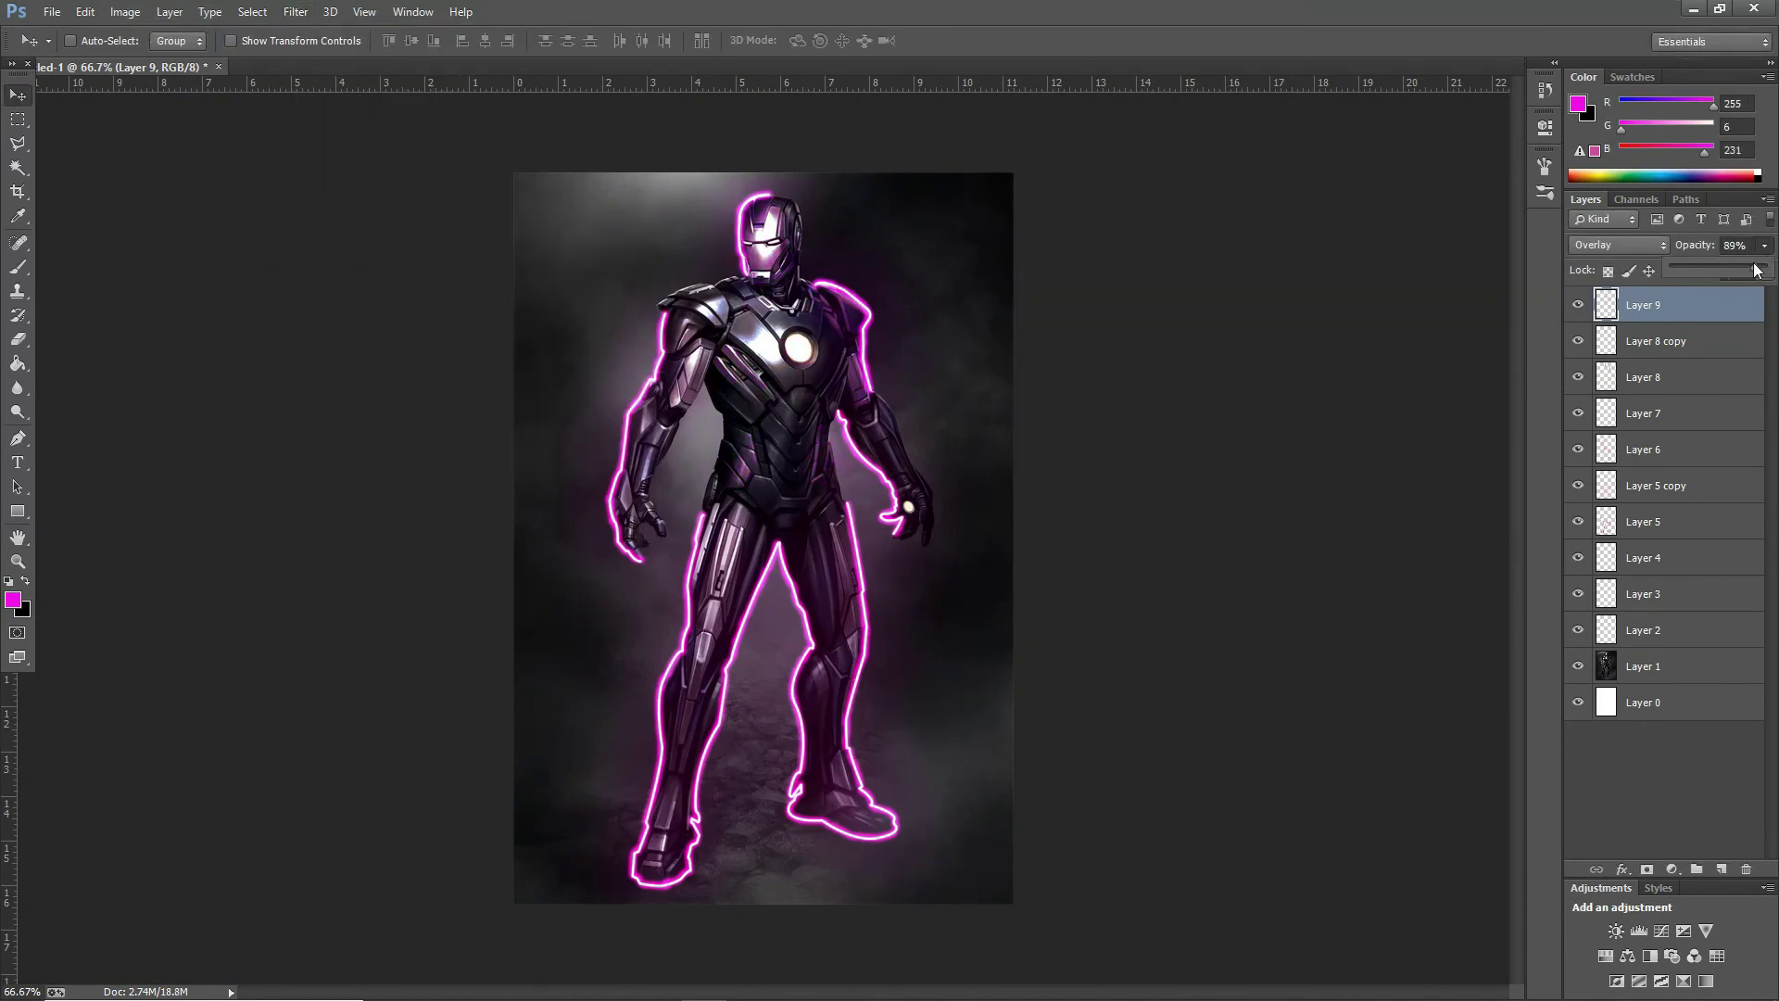
# Step: On Layer 1, preview Color Efex Pro 3.0's B/W Conversion with brightness raised to +49%
pyautogui.click(1649, 665)
pyautogui.click(294, 11)
pyautogui.click(598, 437)
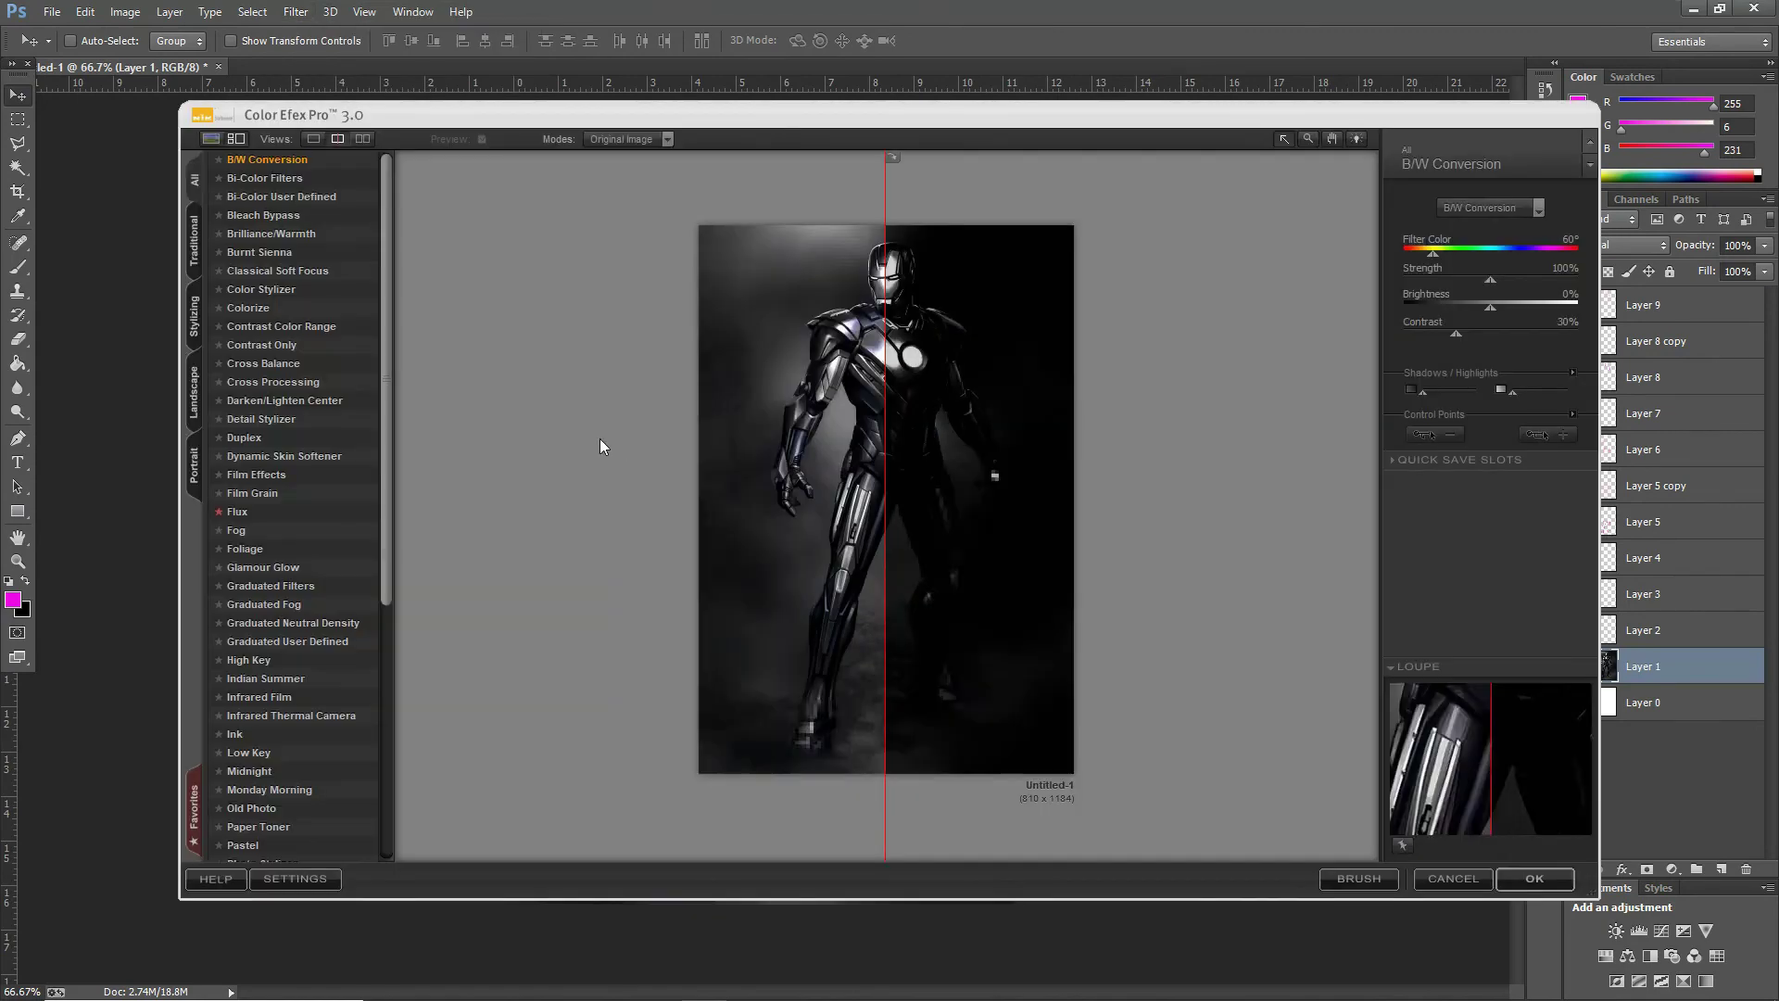
pyautogui.click(1529, 869)
pyautogui.hotkey('ctrl', 'z')
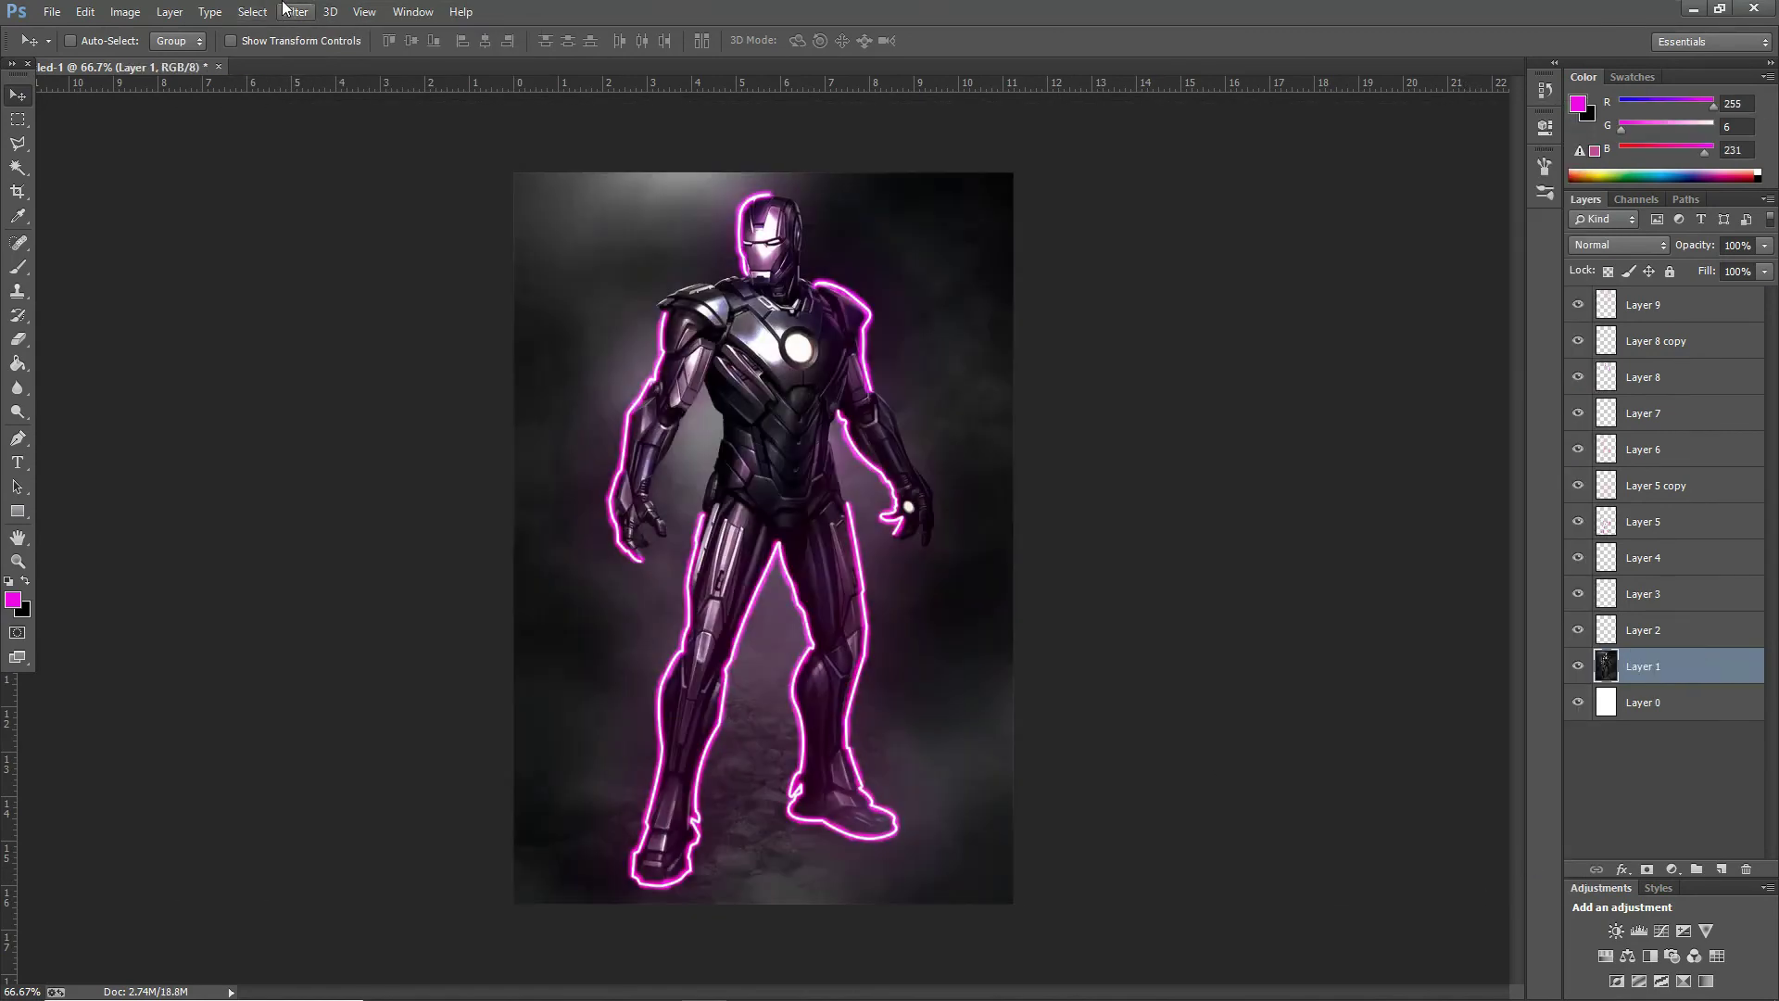
pyautogui.click(295, 12)
pyautogui.click(599, 437)
pyautogui.moveTo(1516, 307); pyautogui.dragTo(1534, 307)
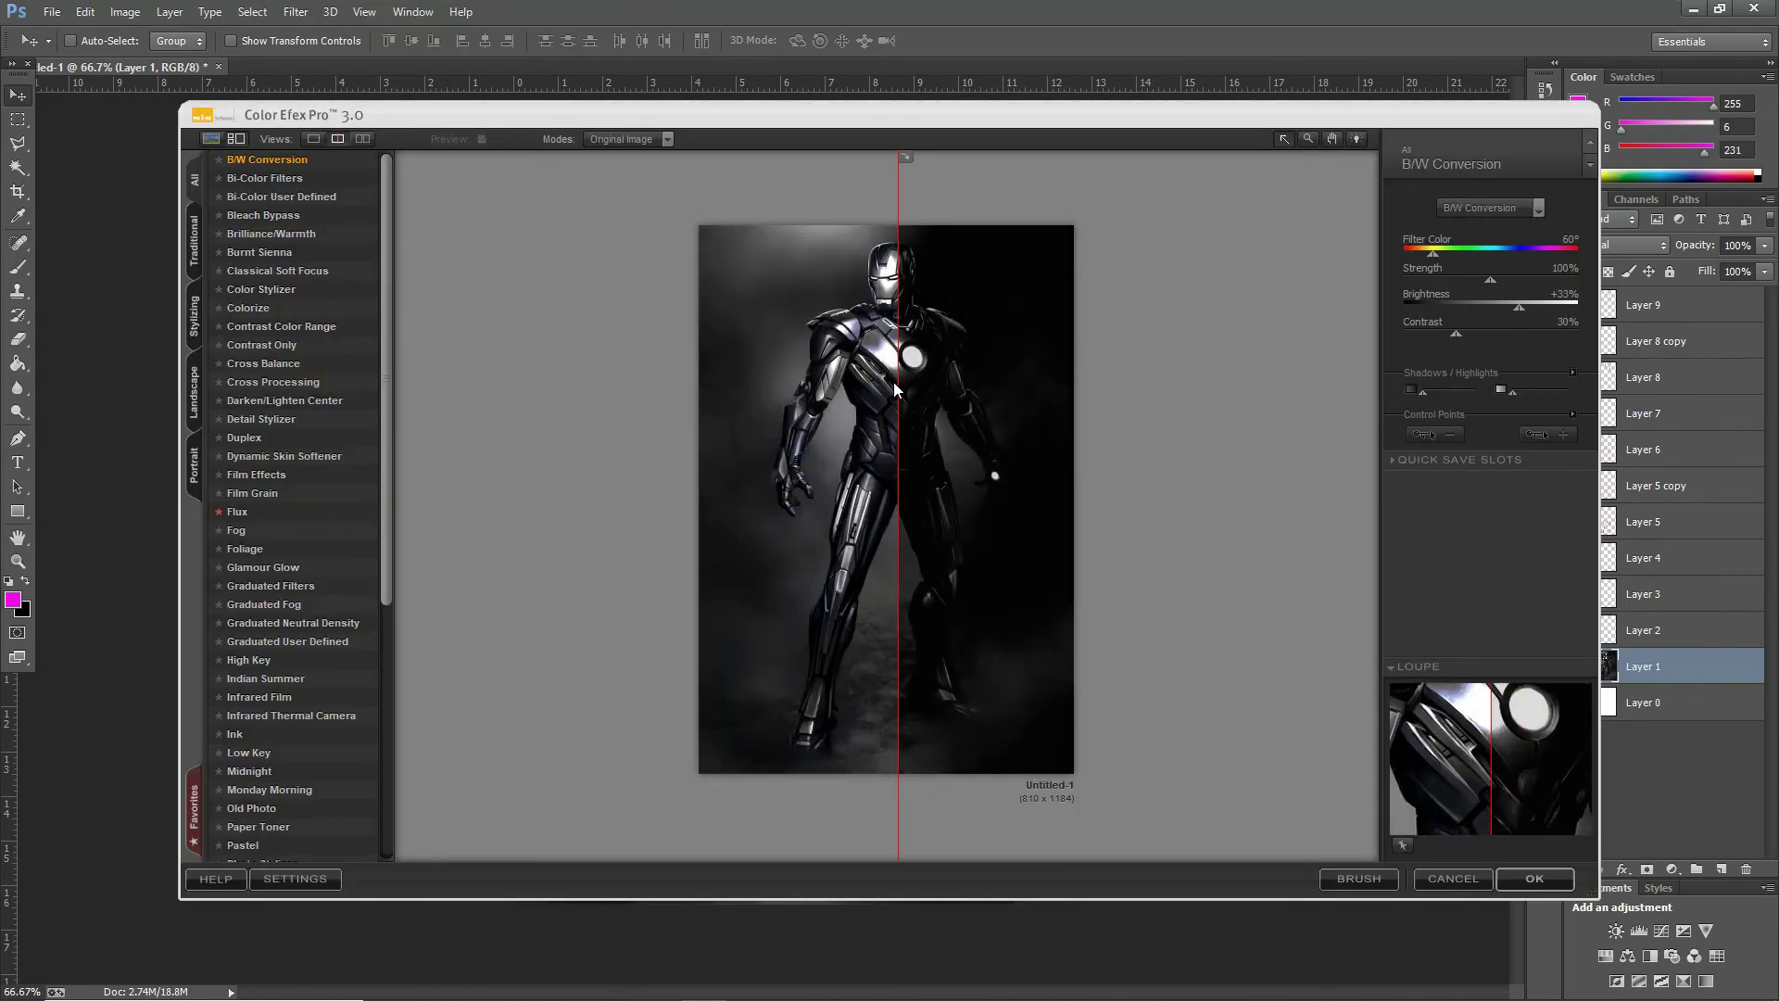
pyautogui.moveTo(904, 157); pyautogui.dragTo(739, 156)
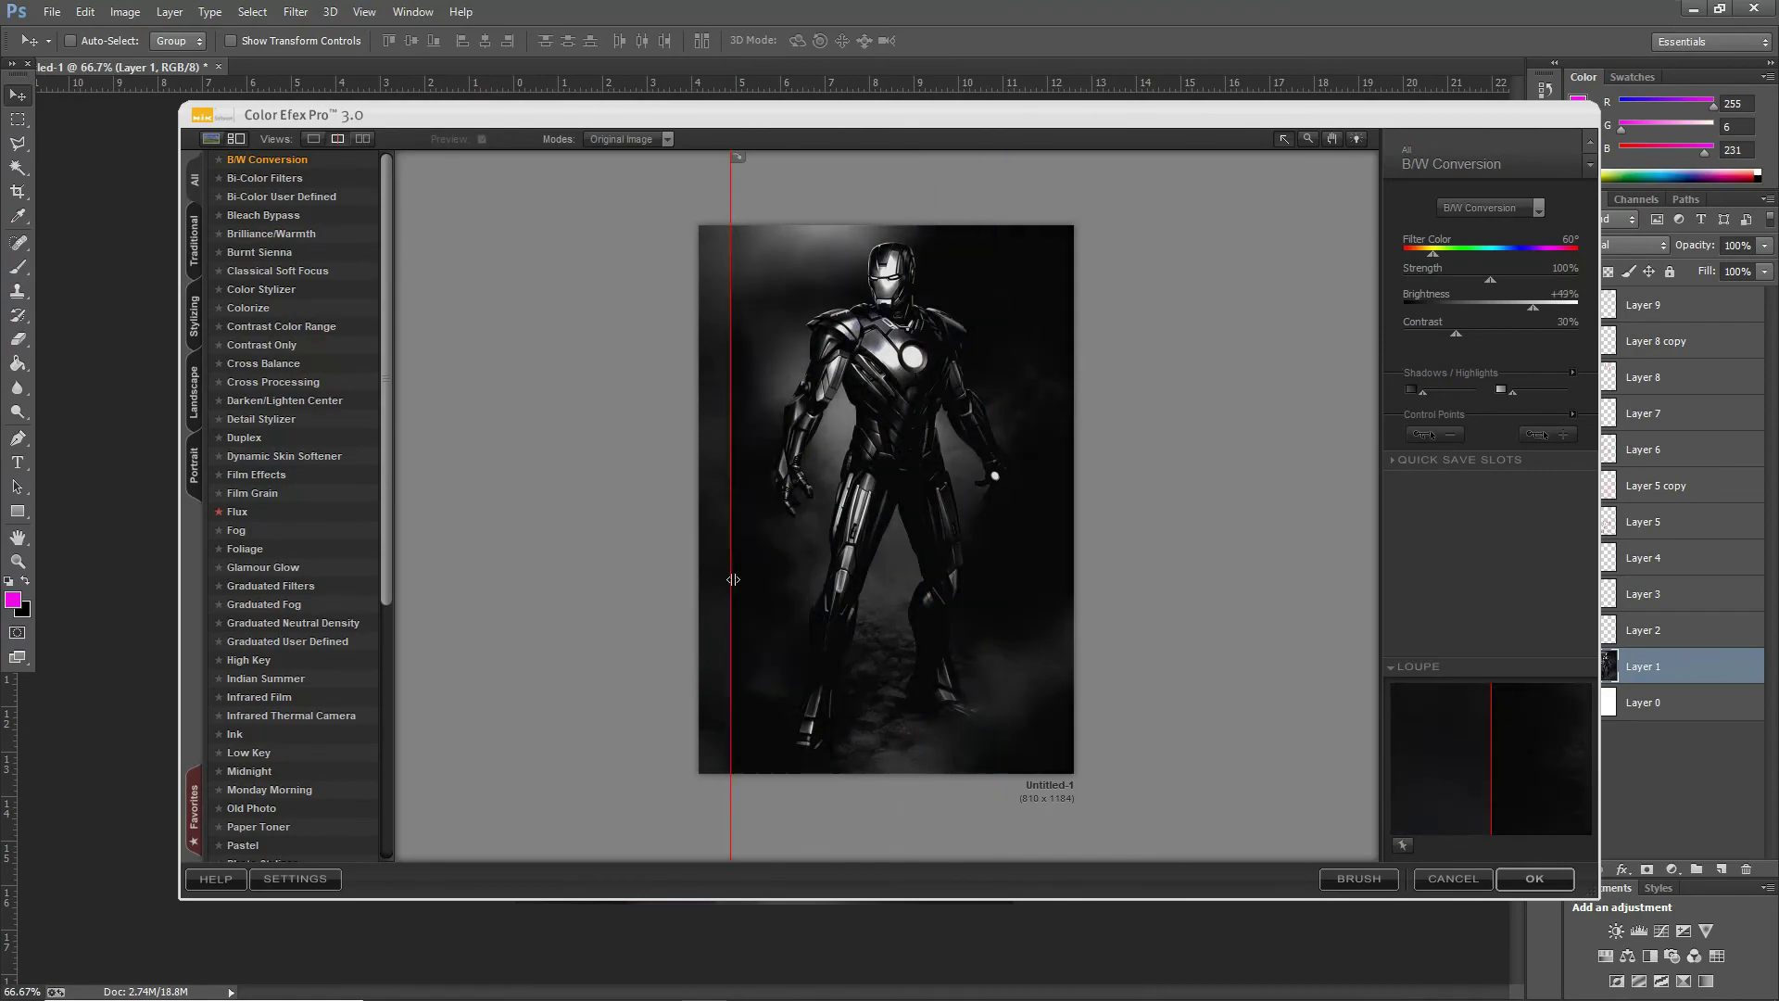